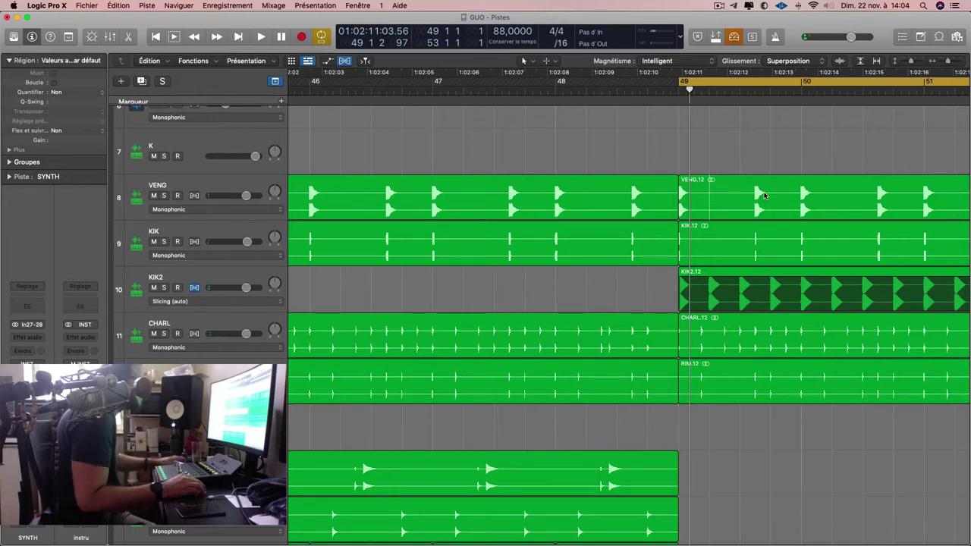
Delete the VENG audio after the first beat of bar 49 and repeat the remaining one-beat region to fill the bar.
left_click(763, 195)
key("BackSpace")
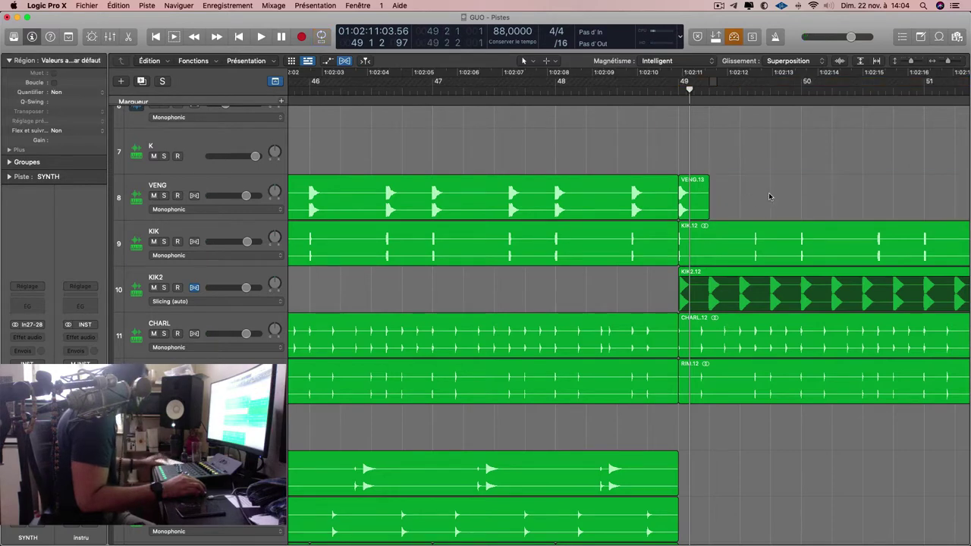
key("super+Left")
left_click_drag(698, 198, 729, 201)
left_click(684, 201, "shift")
left_click(685, 201, "shift")
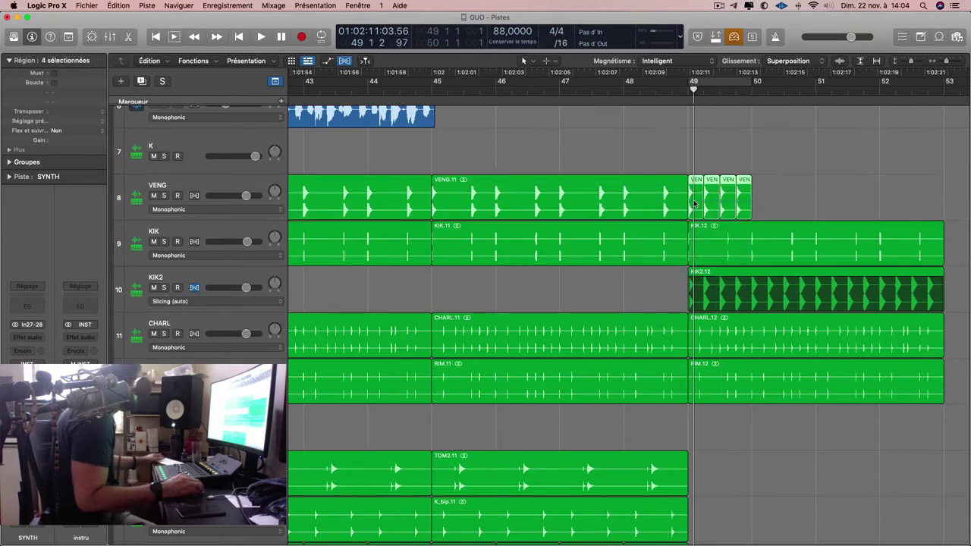
Merge the four one-beat VENG regions in bar 49 into a single region with the Glue tool.
key("t")
left_click(728, 266)
left_click(719, 206)
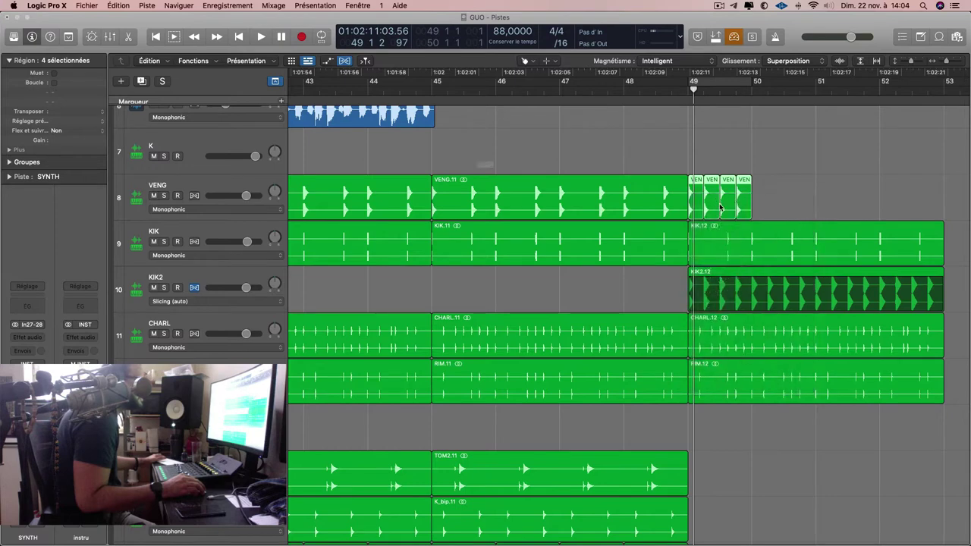
left_click(719, 207)
left_click(561, 188)
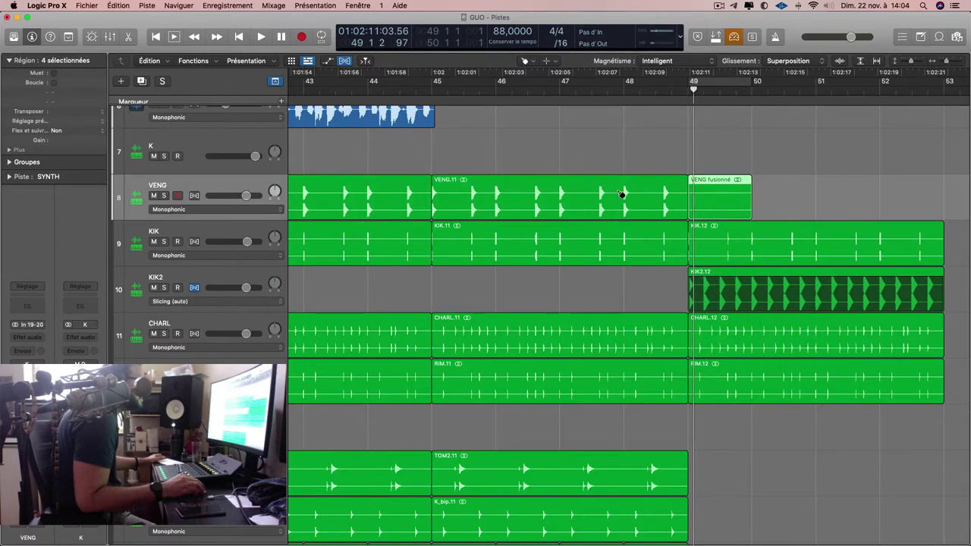
Copy the merged VENG region from bar 49 to bars 50, 51 and 52.
key("t")
left_click(736, 191)
left_click_drag(736, 194, 848, 213)
left_click(732, 207, "shift")
left_click_drag(740, 170, 906, 190)
Play bars 49 to 53 in a cycle, compare with KIK2 muted, and solo the KIK2 track.
key("space")
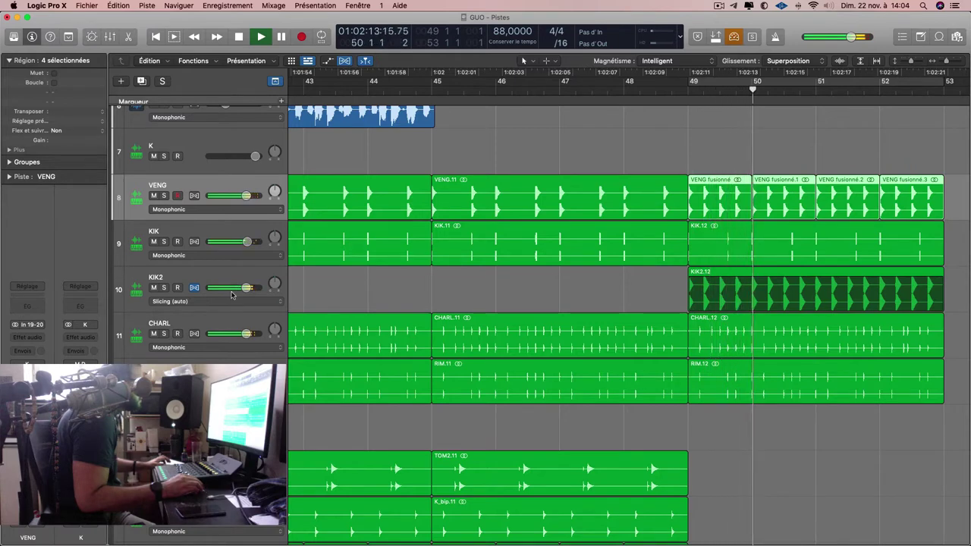
left_click(154, 287)
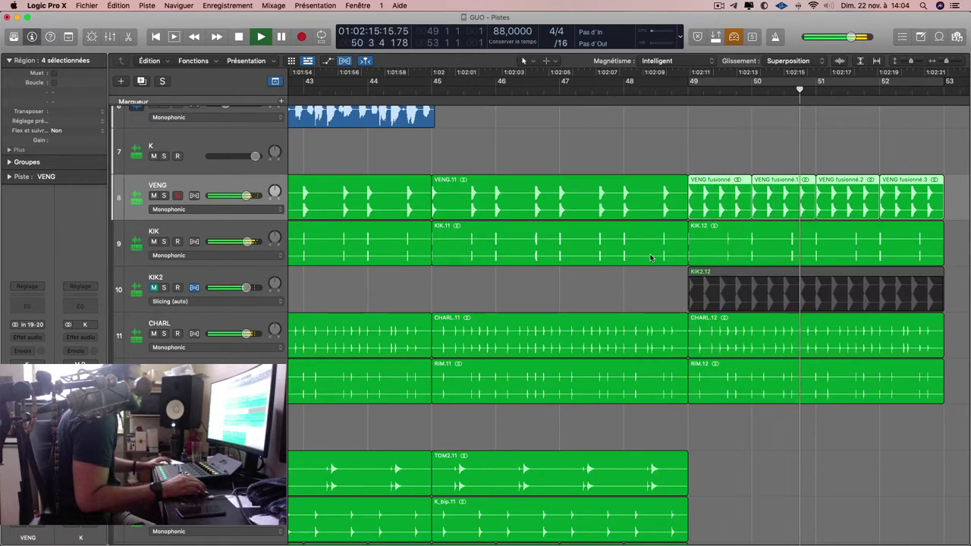
key("c")
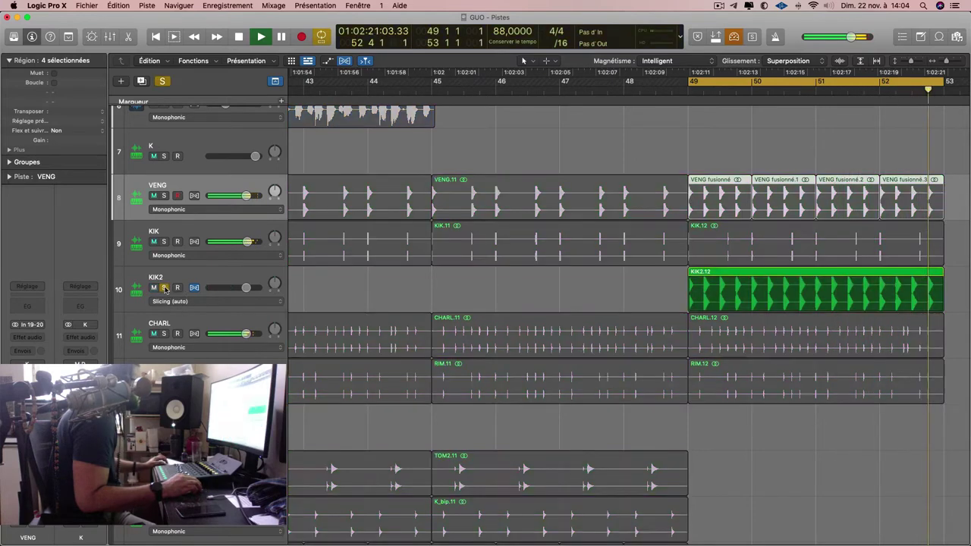
left_click(164, 287)
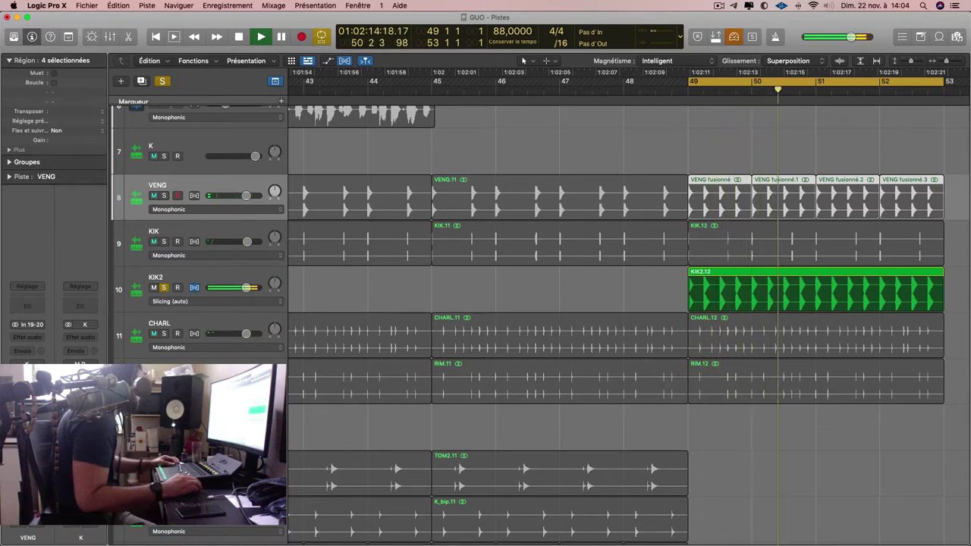
Lower the KIK2 track's volume and check its level briefly against the soloed VENG track.
left_click(136, 292)
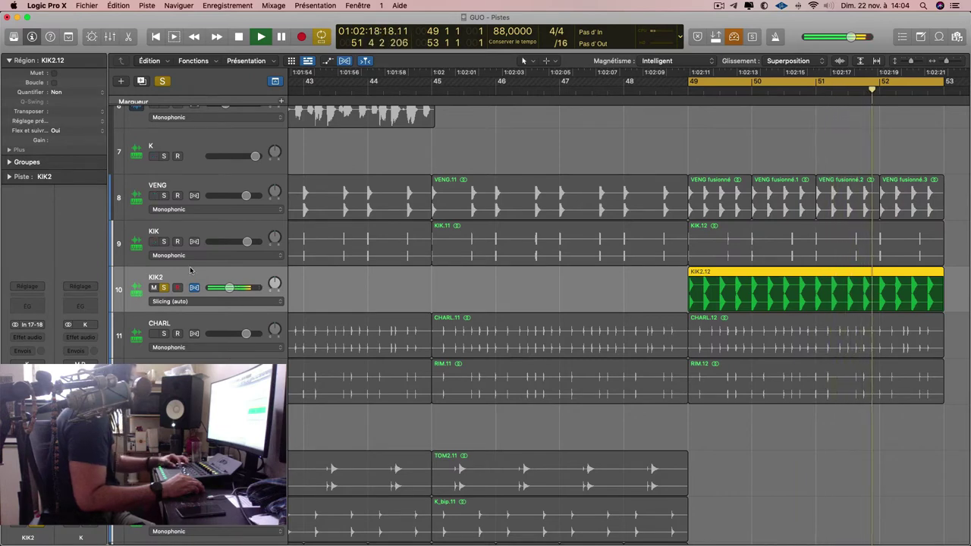
left_click(163, 196)
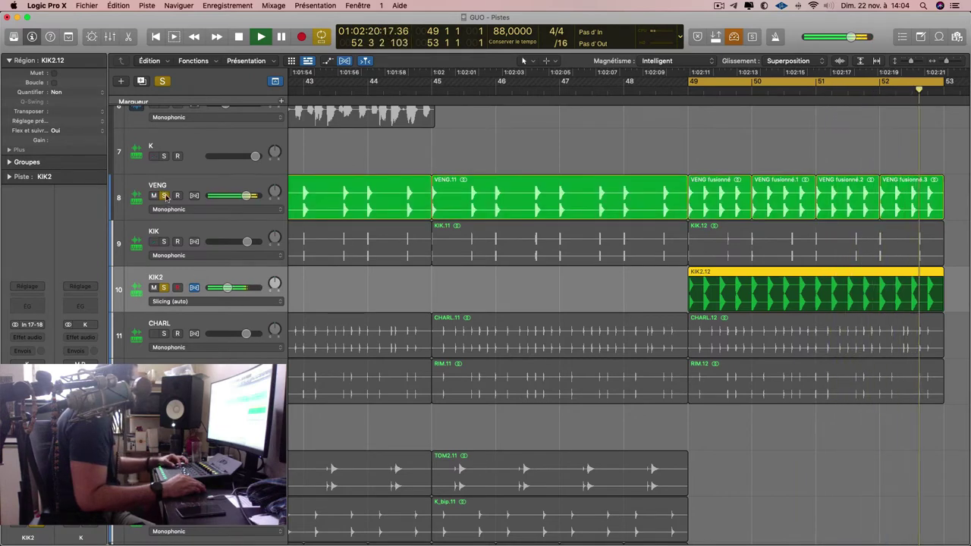
left_click(164, 195)
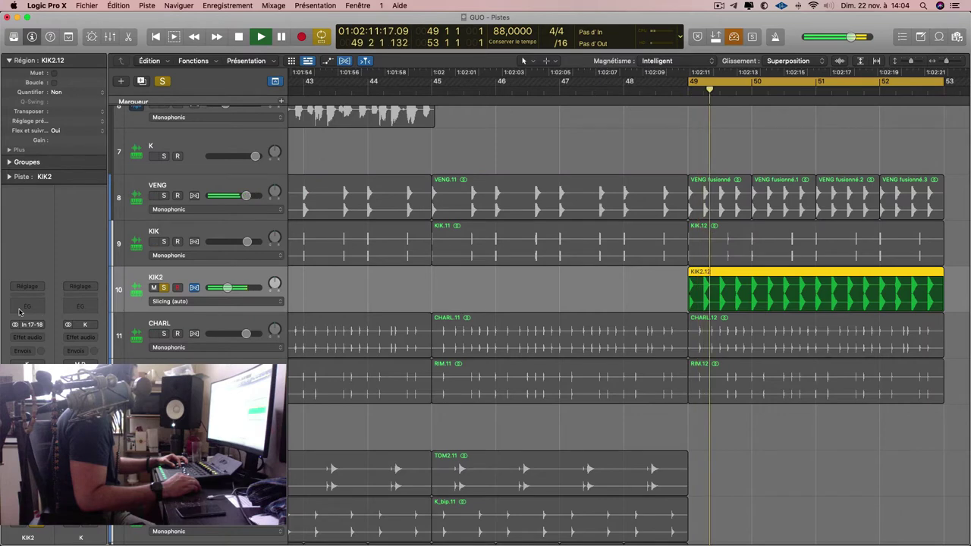
Add a Channel EQ to KIK2 with a +4.5 dB low shelf at 77.5 Hz and a high cut at 366 Hz.
left_click(40, 307)
left_click_drag(398, 251, 398, 248)
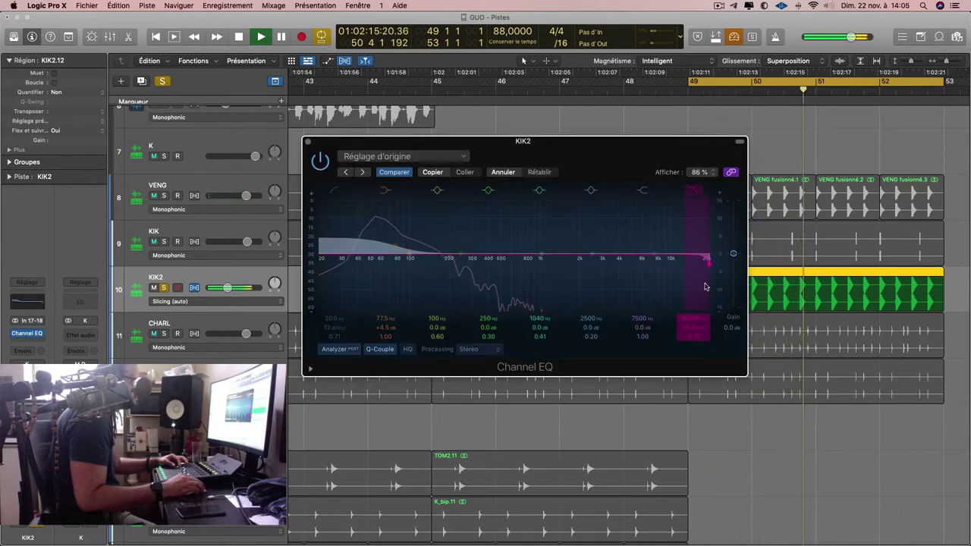
left_click_drag(705, 286, 484, 286)
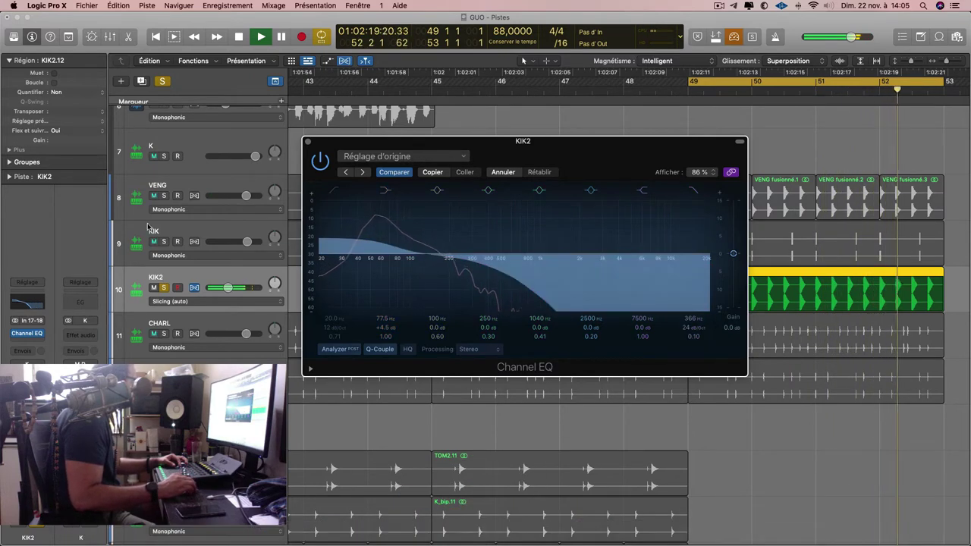
Clear the solos and set KIK2's low shelf to +10.8 dB at 49.8 Hz and its next band to -9.3 dB at 125 Hz.
left_click(163, 81)
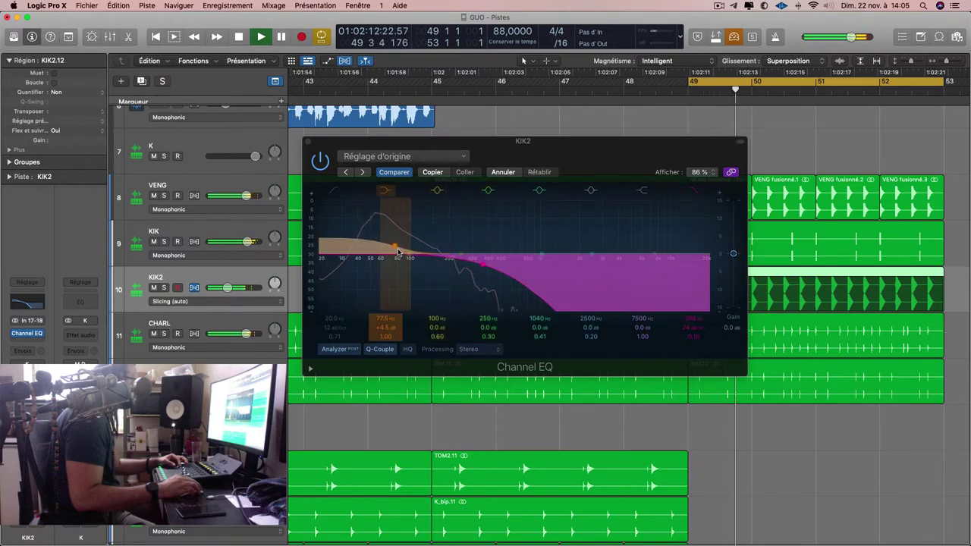
left_click_drag(395, 246, 371, 219)
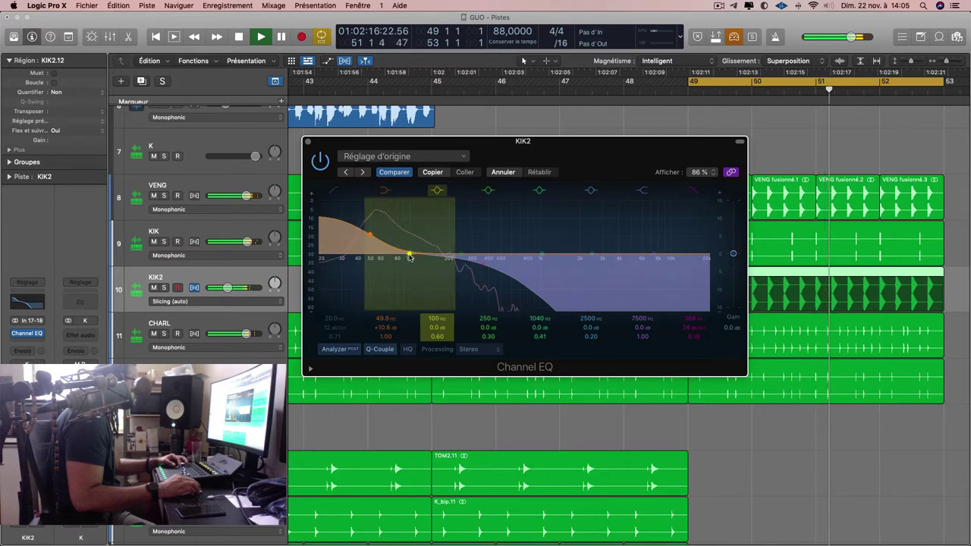
left_click_drag(410, 254, 422, 300)
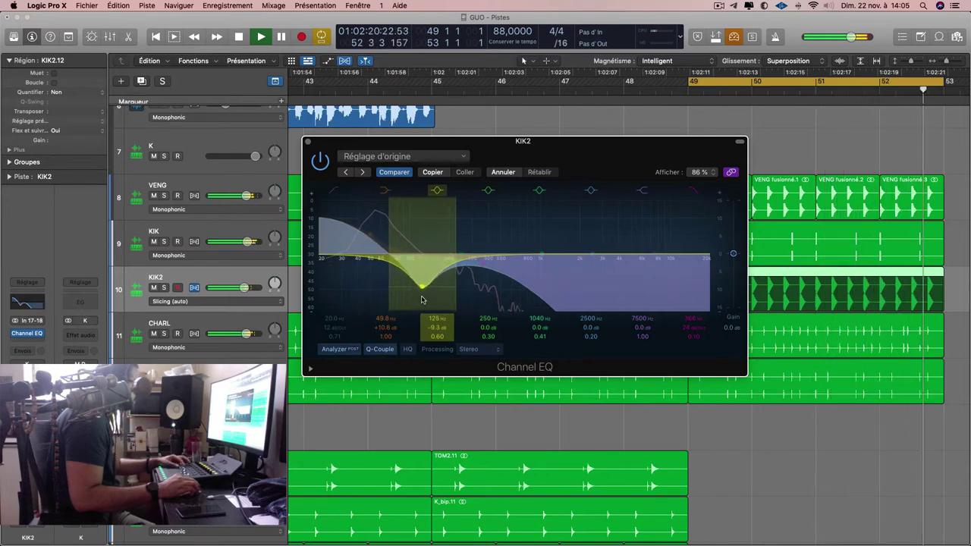
Solo the KIK2, KIK and VENG tracks together and close the Channel EQ window.
key("s")
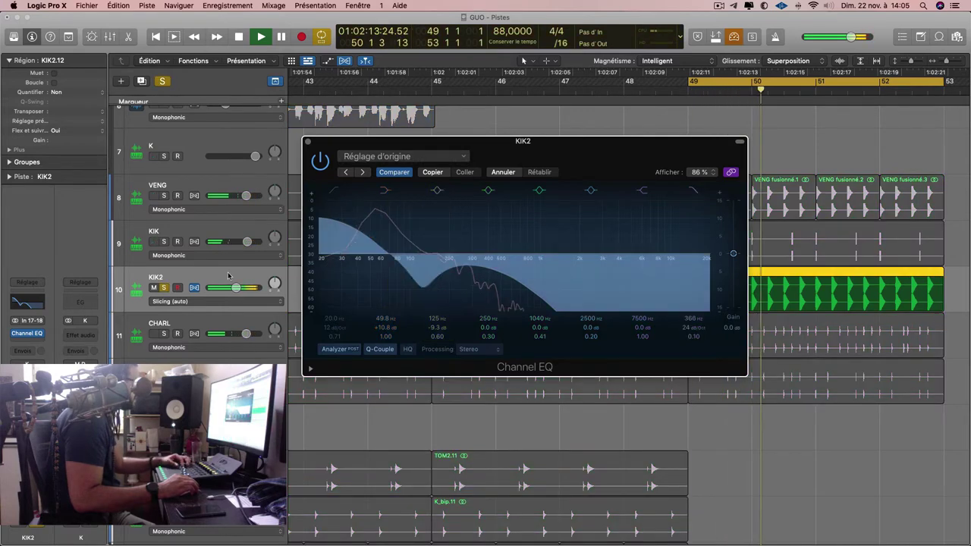
left_click(164, 241)
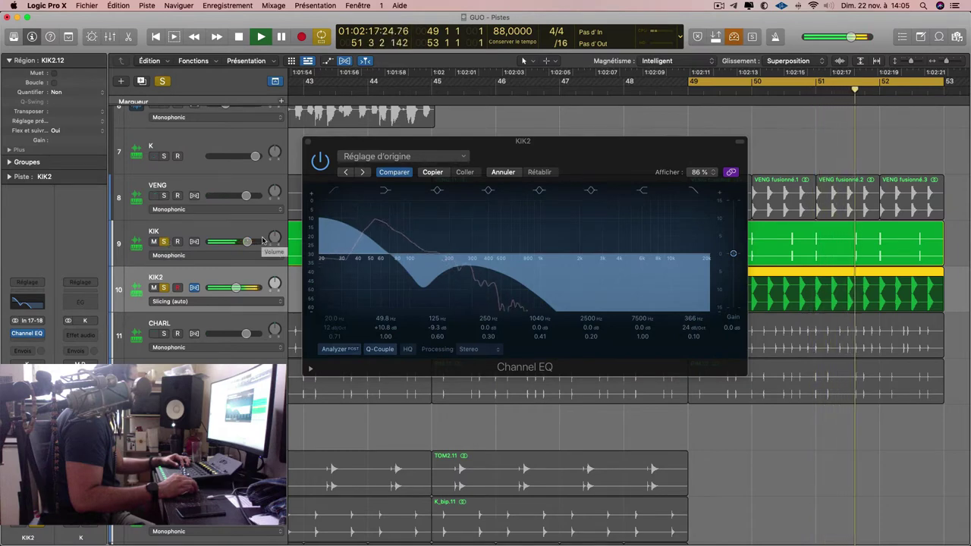
left_click(164, 195)
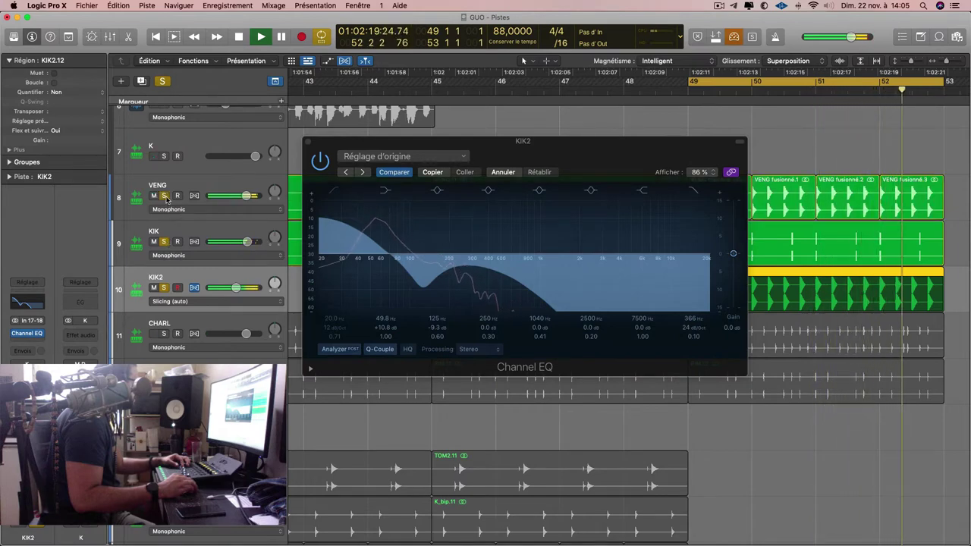
left_click(308, 143)
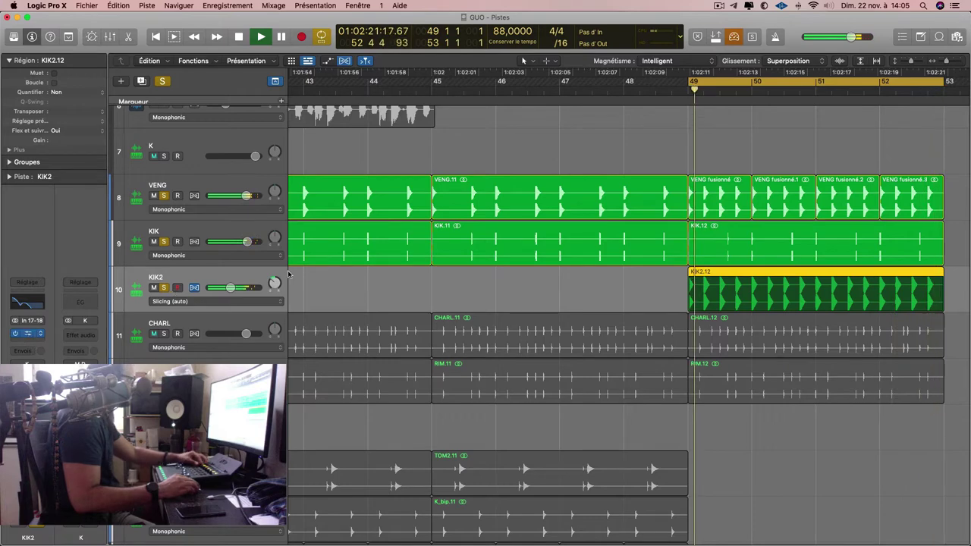
Reopen KIK2's Channel EQ and set the 250 Hz band's gain to +3.0 dB.
left_click(26, 334)
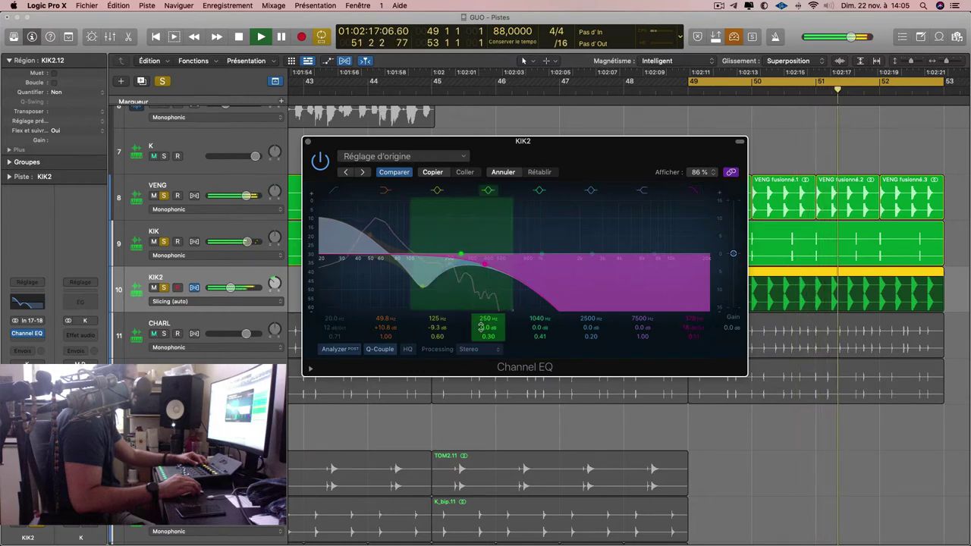
left_click_drag(481, 327, 481, 339)
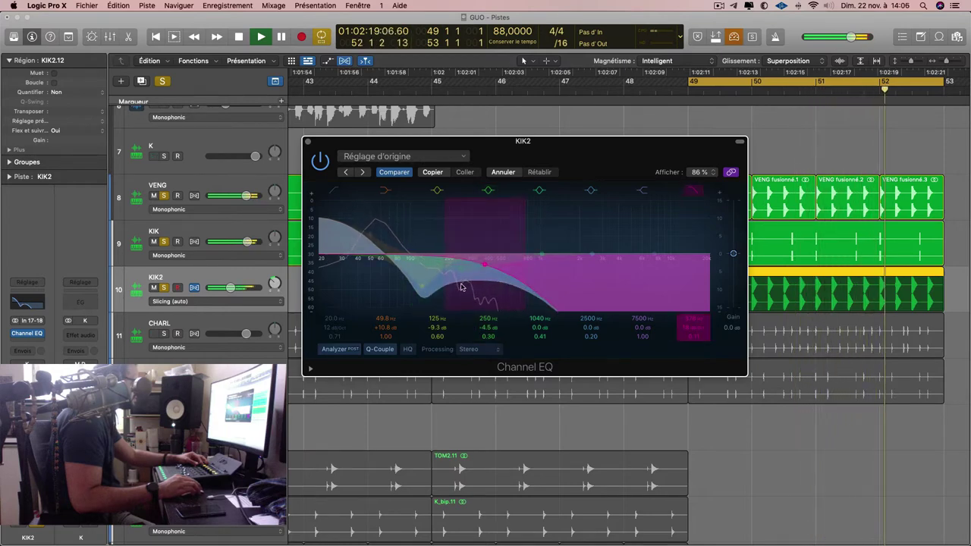
left_click_drag(481, 327, 481, 290)
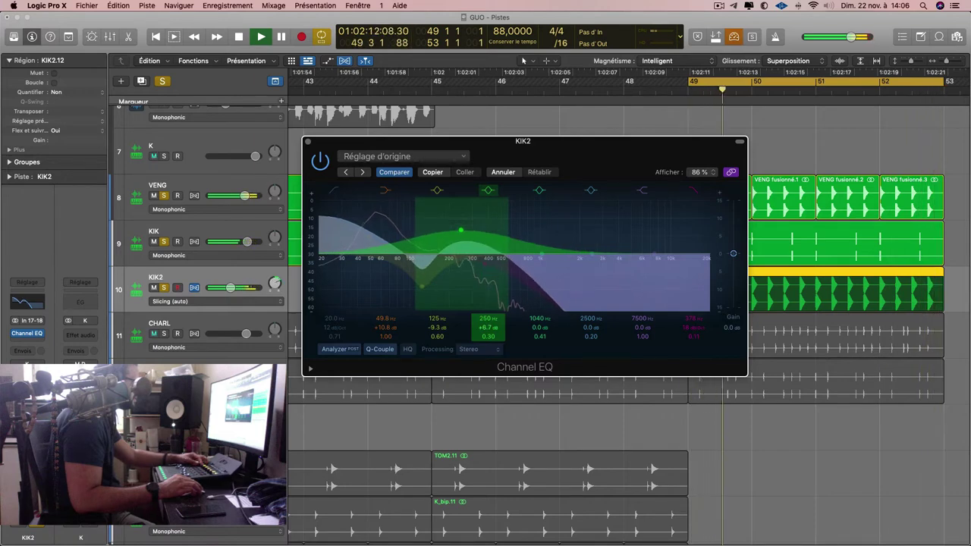
left_click_drag(486, 326, 485, 334)
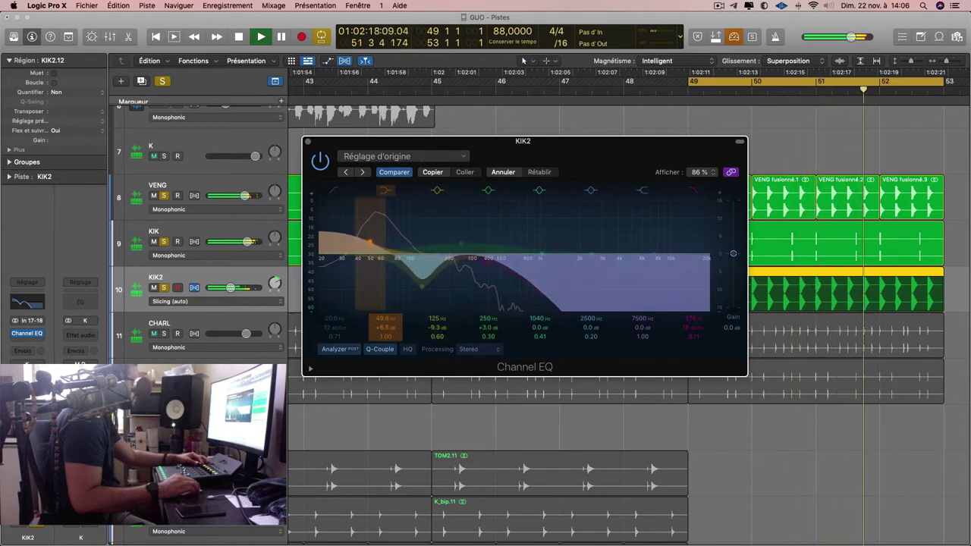
Set KIK2's low shelf to +6.0 dB, move the 125 Hz band to 102 Hz at -10.4 dB and the 2500 Hz band to 81.5 Hz at -5.5 dB.
left_click_drag(424, 290, 401, 261)
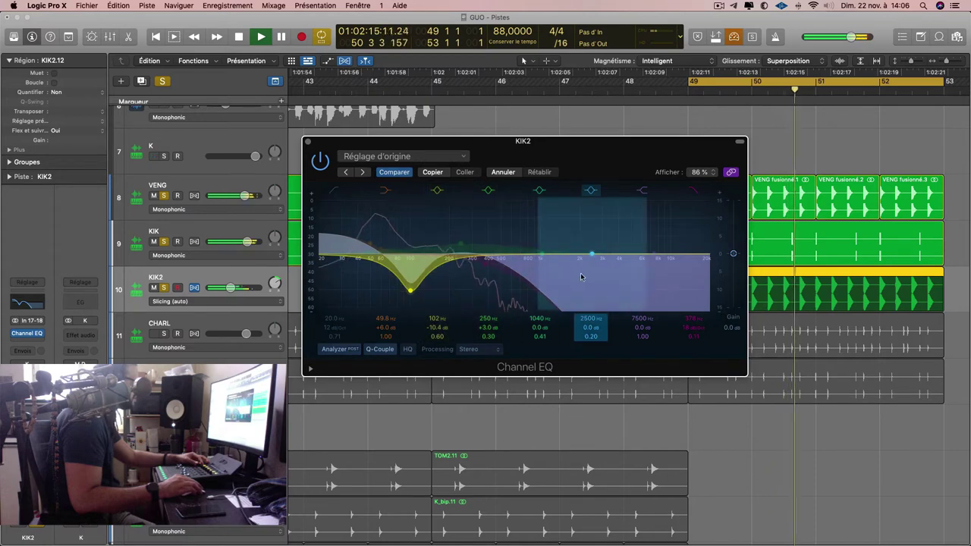
left_click_drag(591, 256, 398, 295)
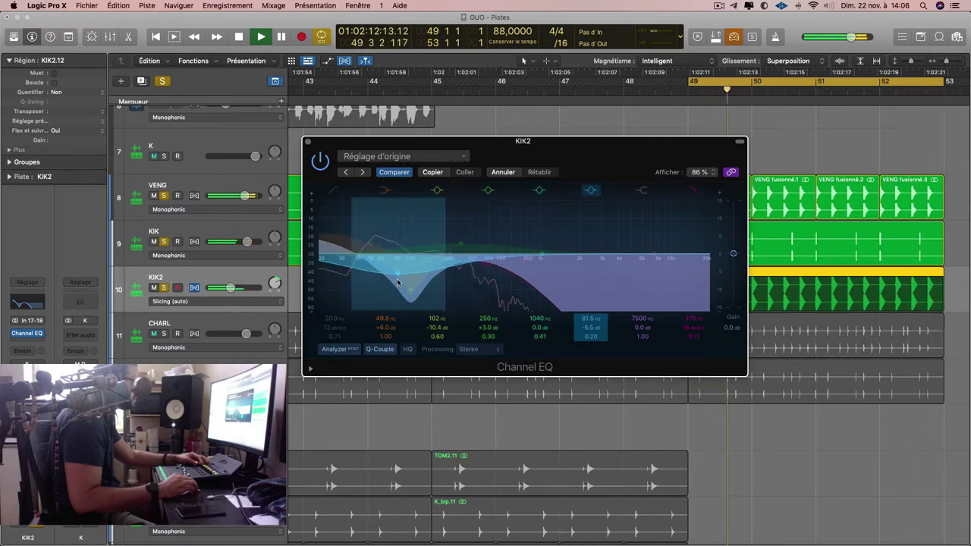
left_click(307, 141)
Solo the K sampler track on track 7 and arm it for recording.
key("super+Left")
key("super+Left")
key("super+Left")
key("super+Left")
key("super+Left")
key("super+Left")
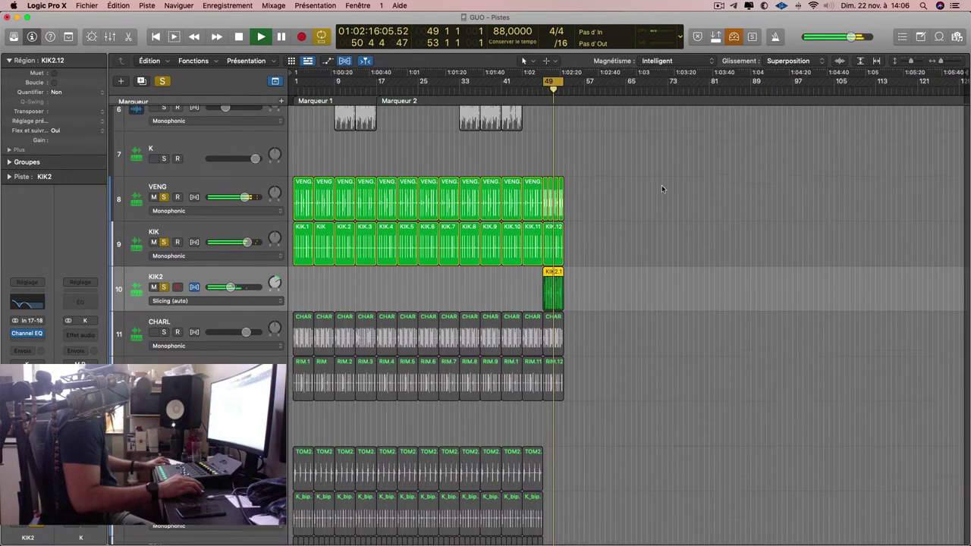
key("super+Up")
key("super+Up")
key("super+Up")
key("super+Up")
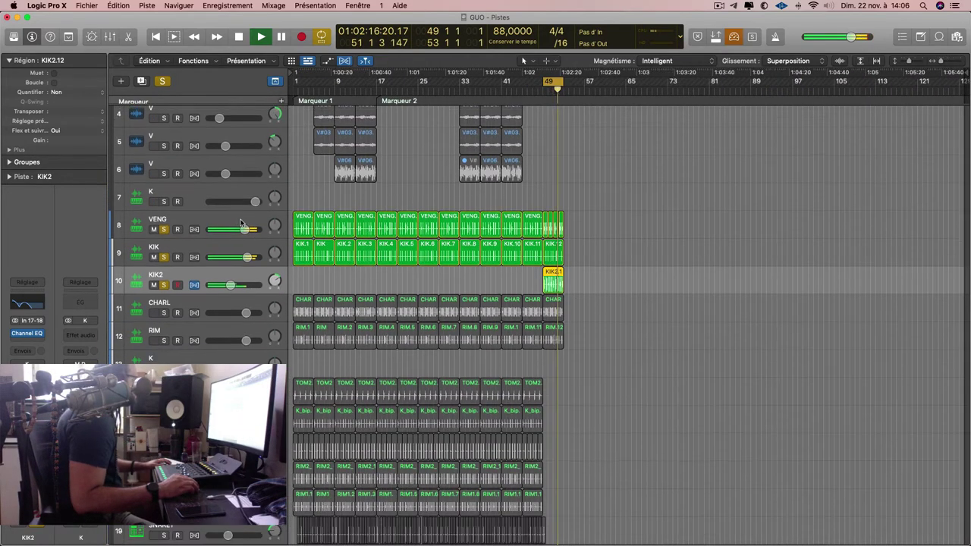
left_click(163, 209)
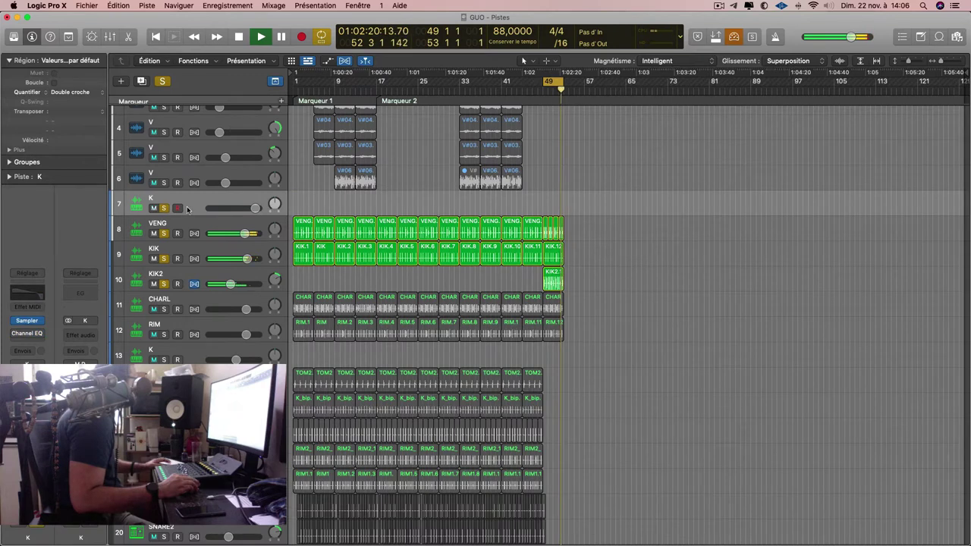
left_click(177, 208)
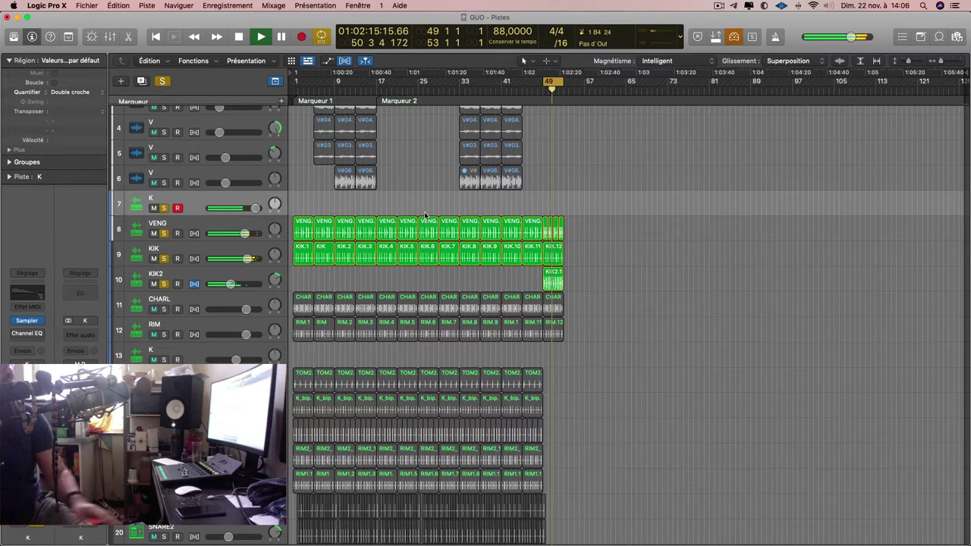
Record a short three-note part on the K track around bars 51 and 52 and set the cycle range to the recorded region.
key("r")
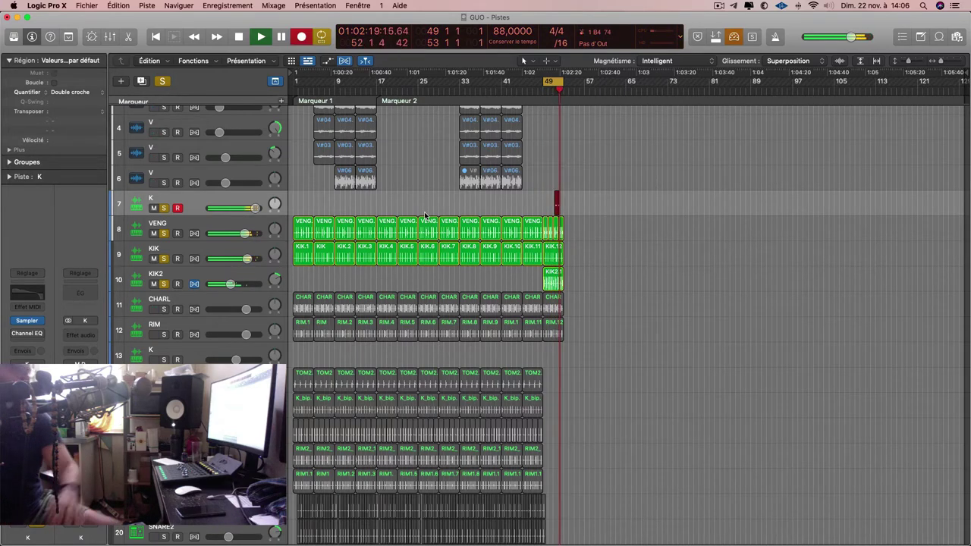
key("r")
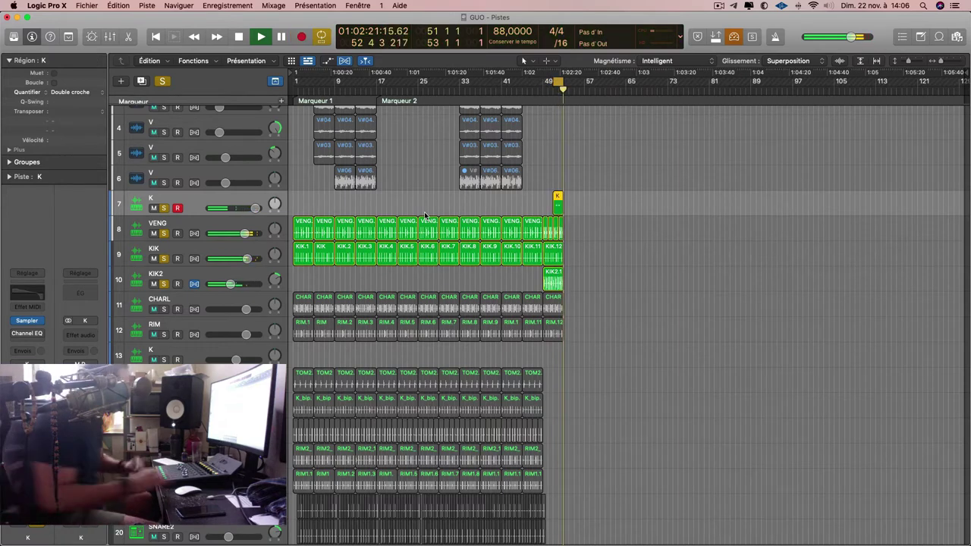
key("u")
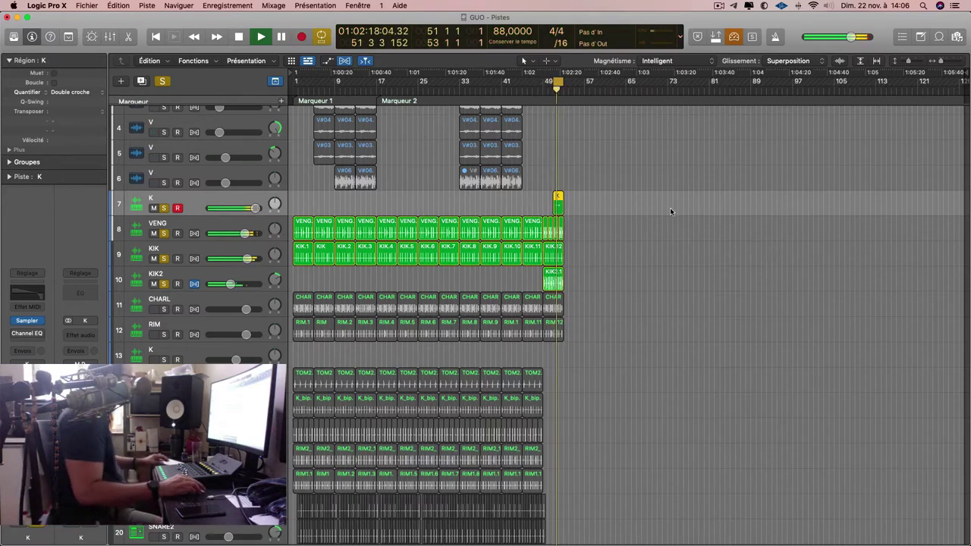
key("z")
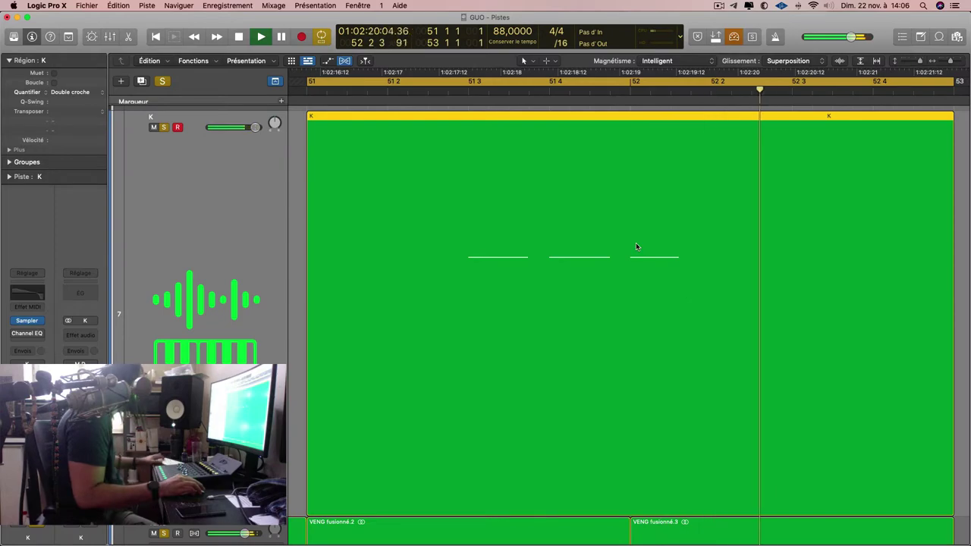
key("z")
key("z")
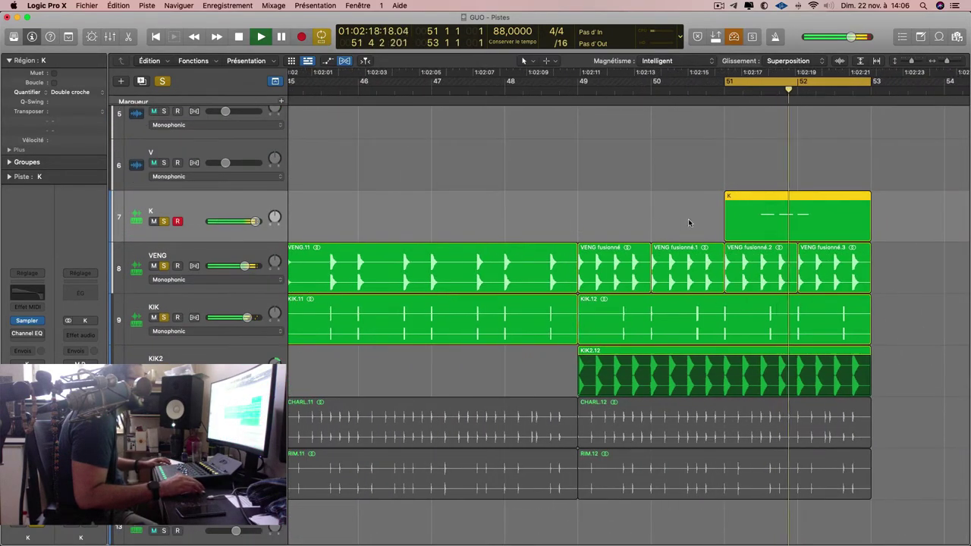
Rework the recorded K part into four one-beat regions filling bar 49 and set the cycle range to that bar.
left_click(797, 211)
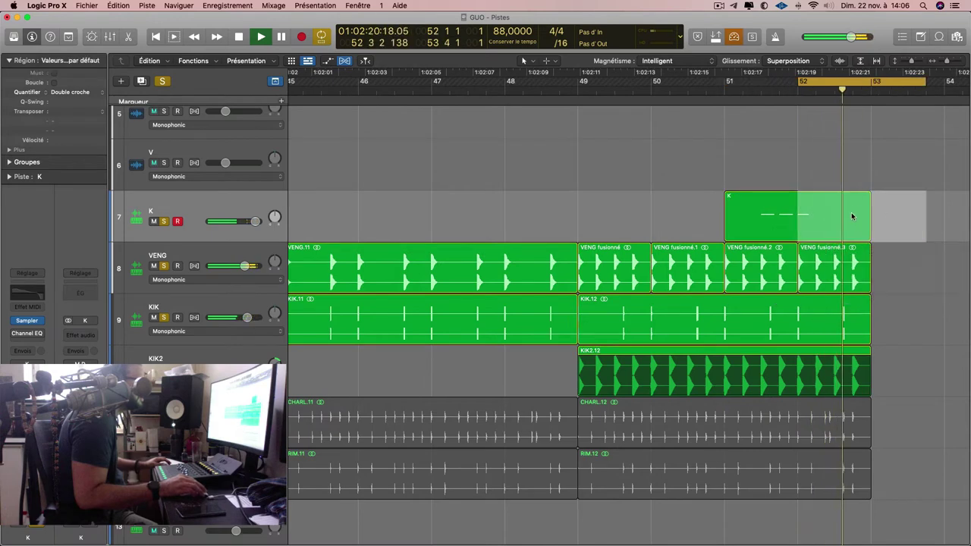
key("BackSpace")
left_click_drag(834, 217, 558, 223)
key("super+u")
Glue the four one-beat K regions into a single one-bar region and repeat it through bars 50 to 52.
key("t")
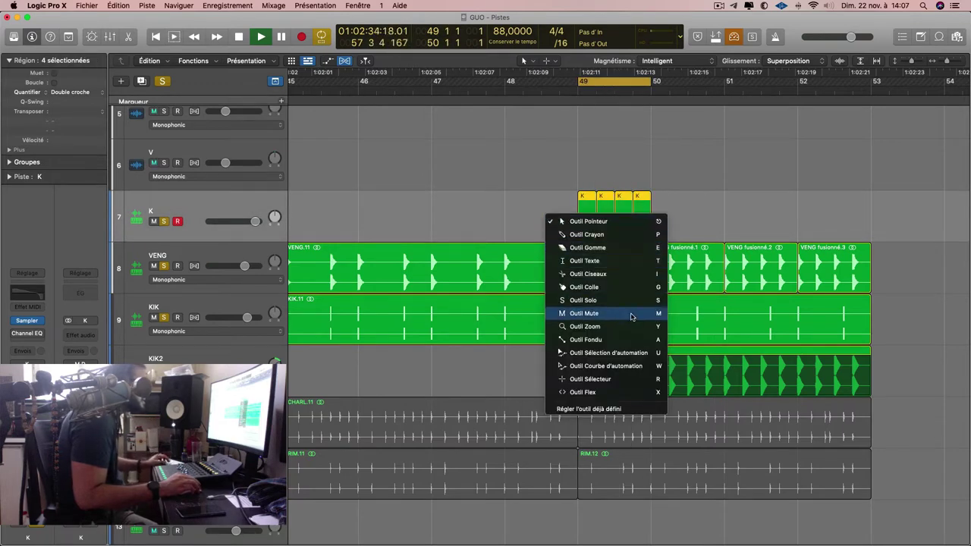
left_click(627, 285)
key("t")
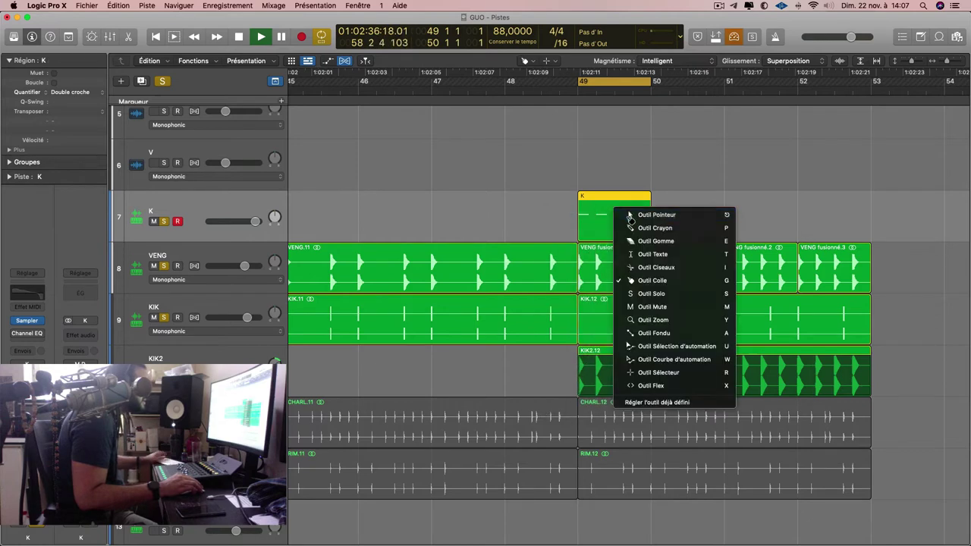
key("t")
key("super+r")
key("Return")
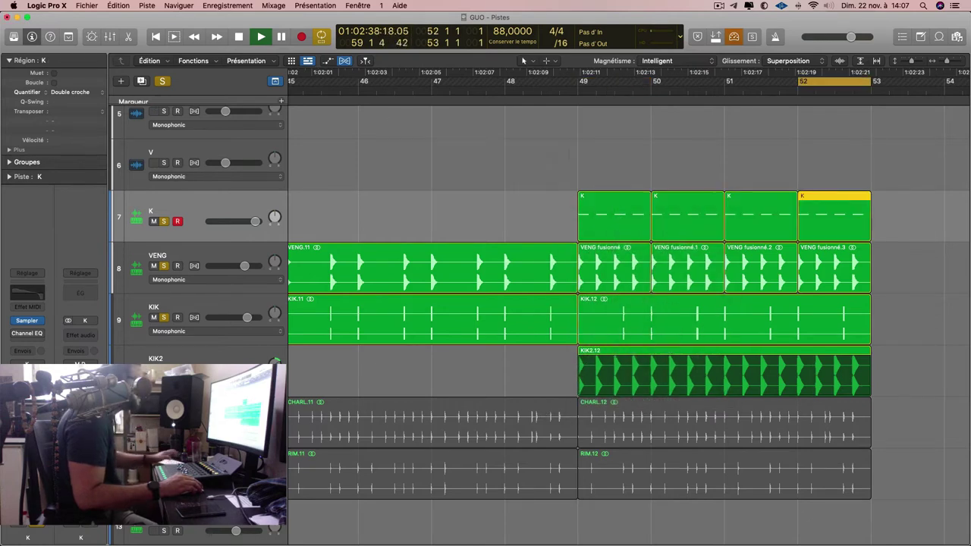
Cycle the four K regions with markers added at bars 49 and 53, and save the project.
left_click_drag(505, 197, 906, 234)
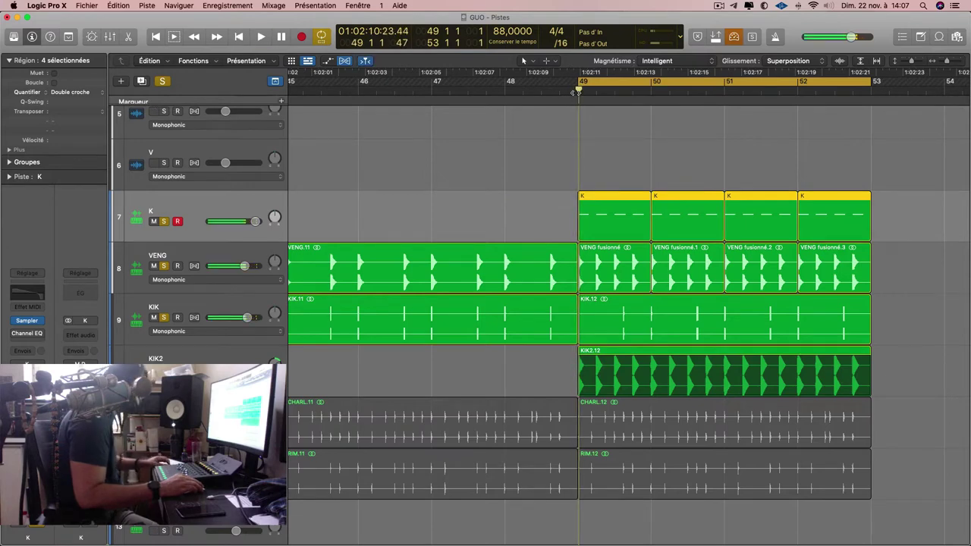
left_click(280, 101)
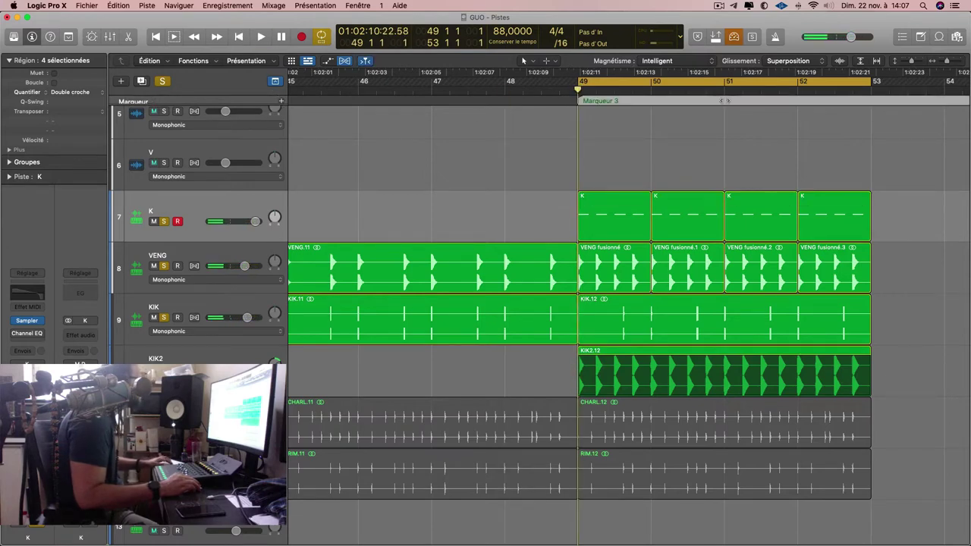
left_click(869, 91)
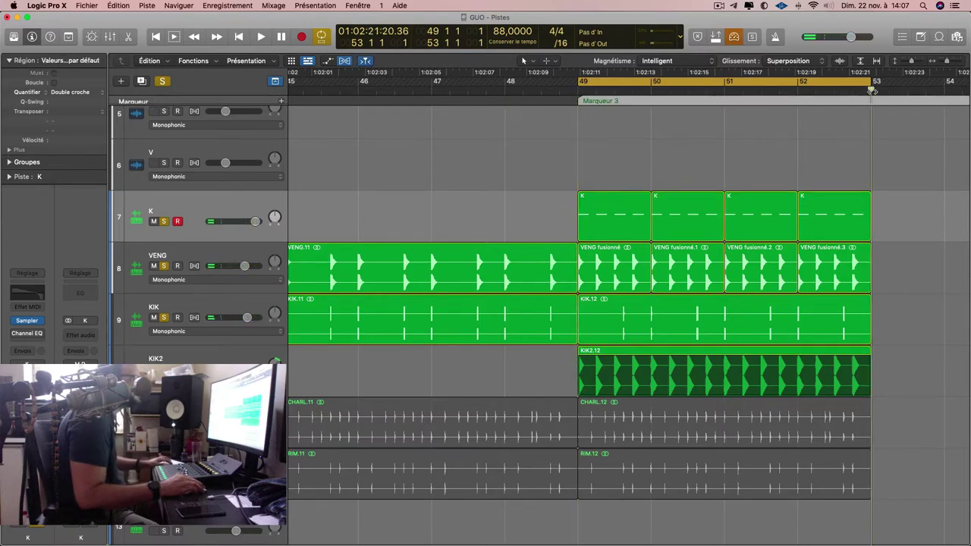
left_click(280, 100)
key("space")
key("super+s")
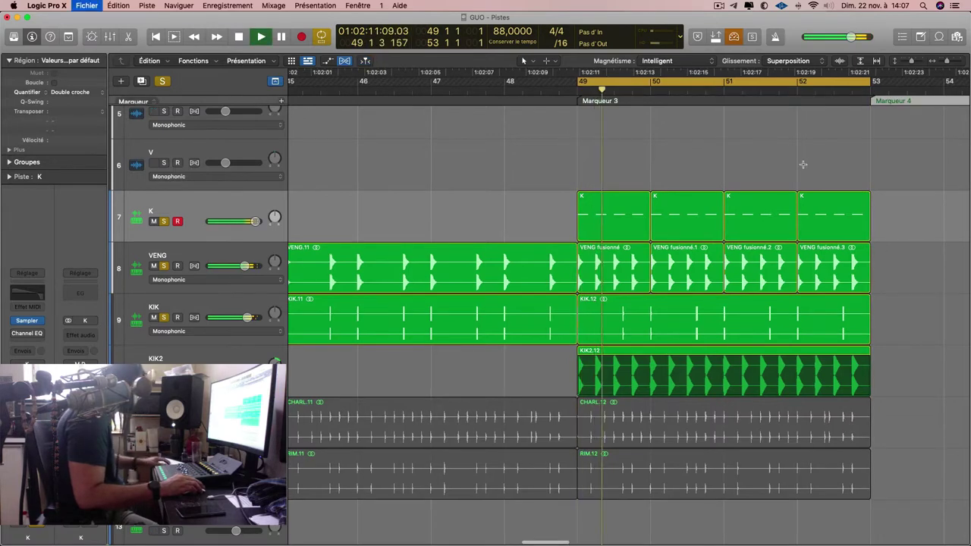
Bounce the four K regions in place to a new track named KIK3, muting the source regions.
key("super+Left")
key("super+Left")
key("super+Left")
key("super+Left")
key("super+Left")
key("super+Left")
key("super+Left")
key("super+Left")
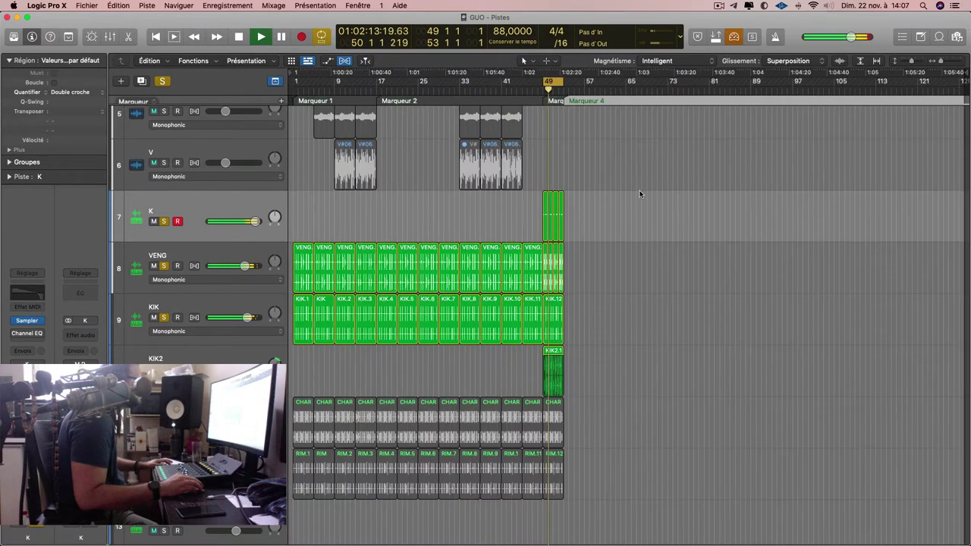
left_click_drag(531, 223, 558, 216)
right_click(558, 216)
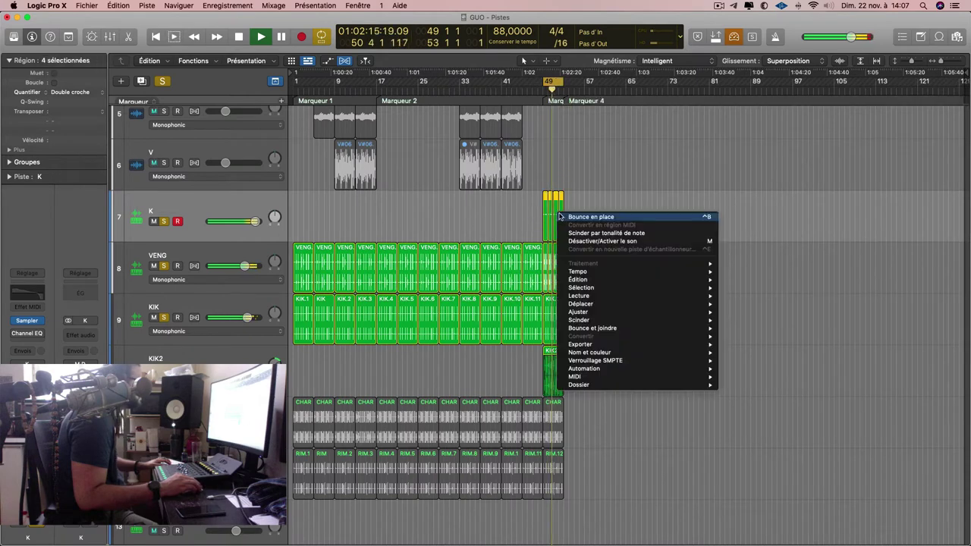
left_click(579, 217)
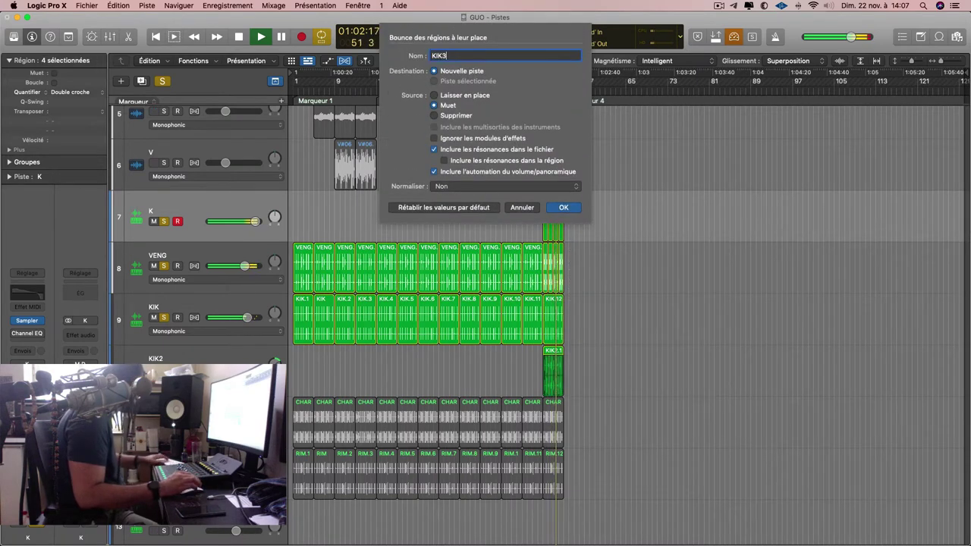
key("Return")
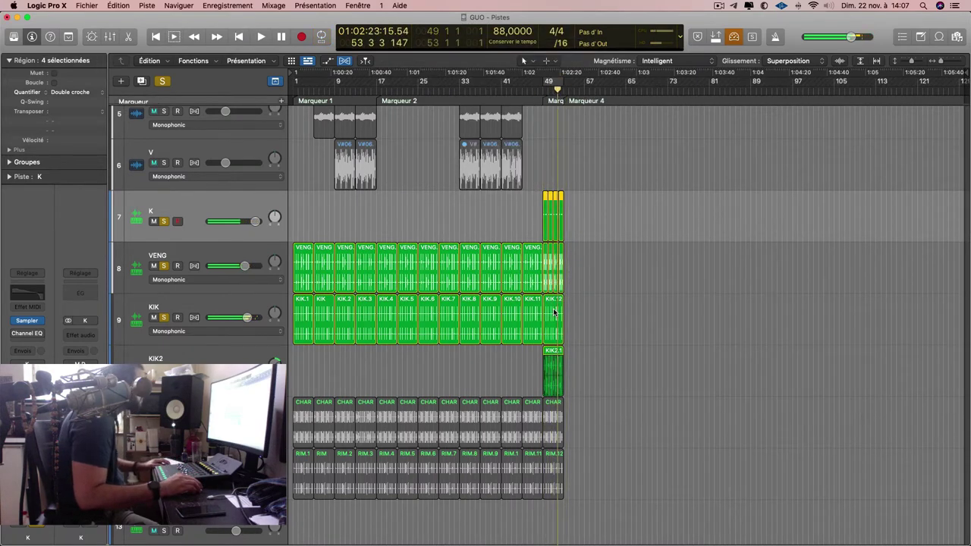
Play the cycle with KIK3 soloed and take the VENG and KIK tracks out of solo.
key("space")
left_click(164, 265)
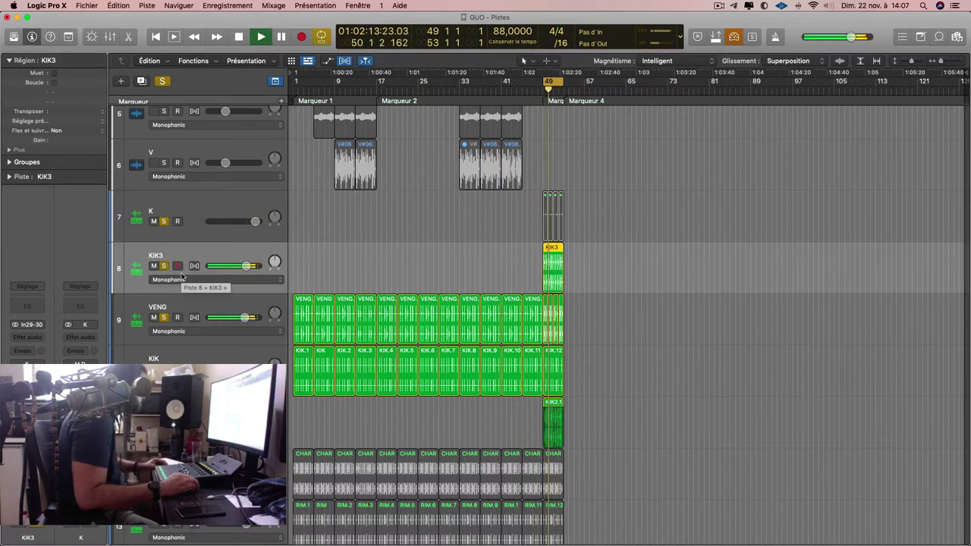
left_click(156, 317)
left_click(153, 369)
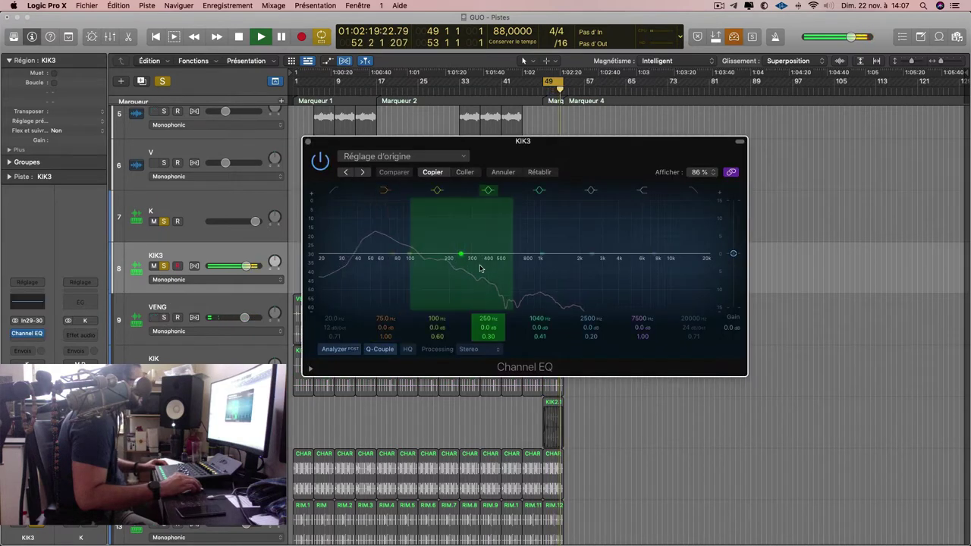
In KIK3's Channel EQ, set the 250 Hz band to 270 Hz at -6.2 dB and the low shelf to 78 Hz at +2.1 dB.
left_click_drag(465, 254, 470, 279)
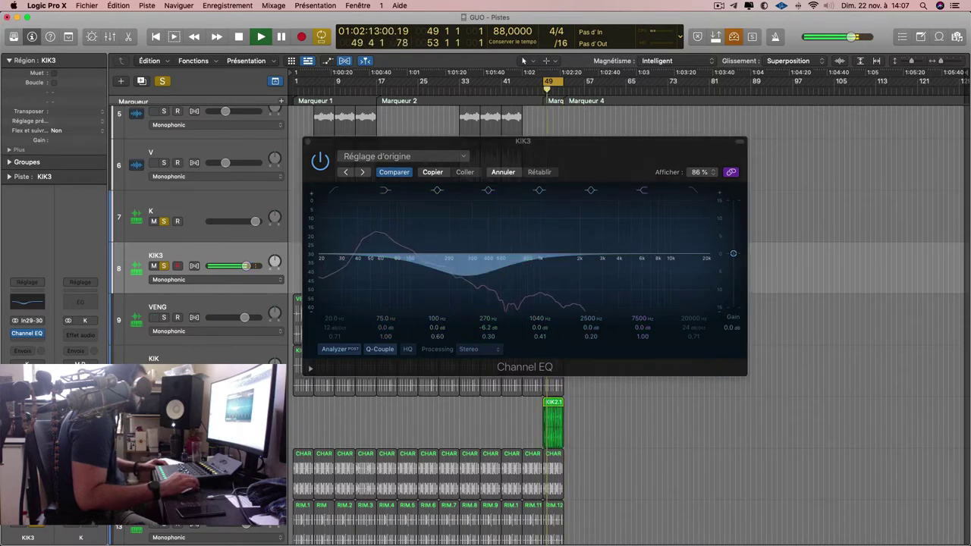
scroll(645, 448, "down", 3)
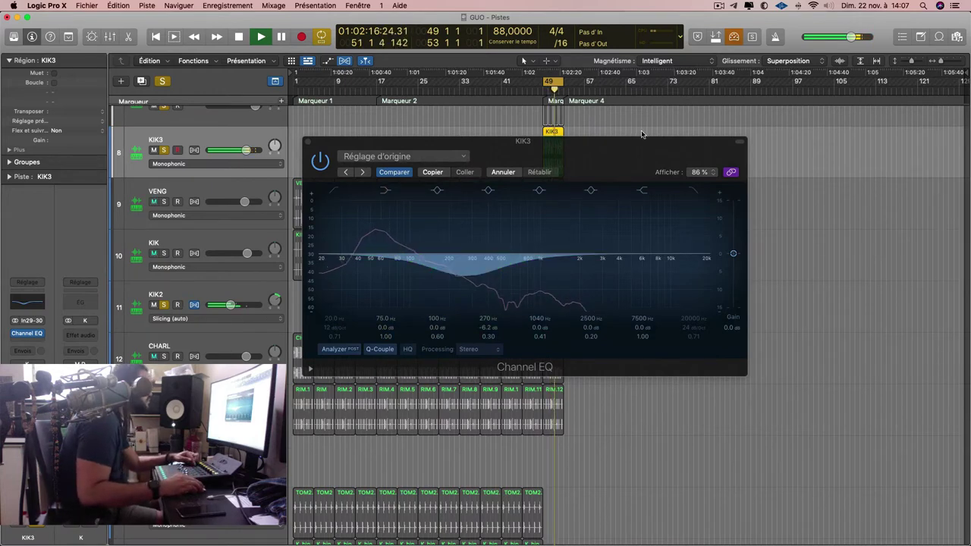
left_click_drag(618, 167, 891, 216)
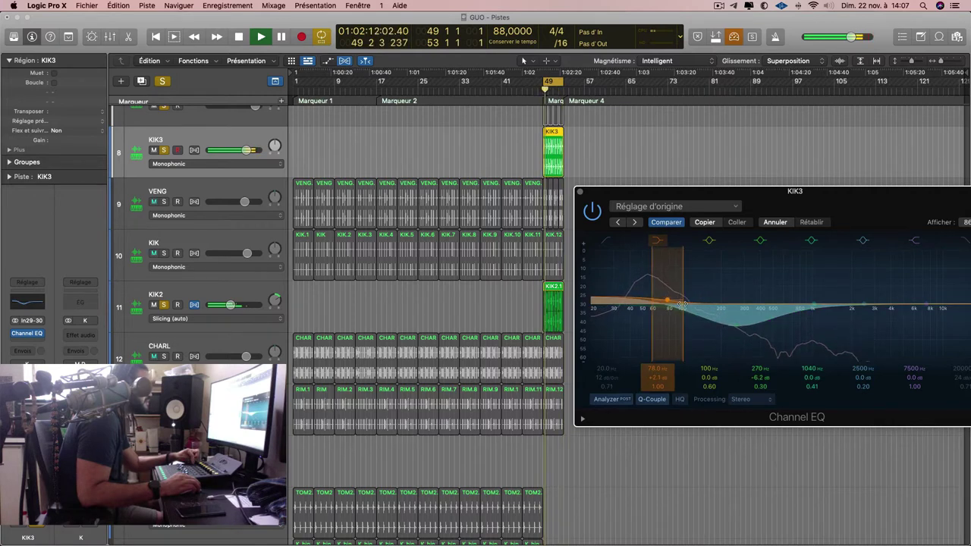
mouse_move(682, 304)
left_mouse_down()
mouse_move(715, 282)
mouse_move(688, 302)
left_mouse_up()
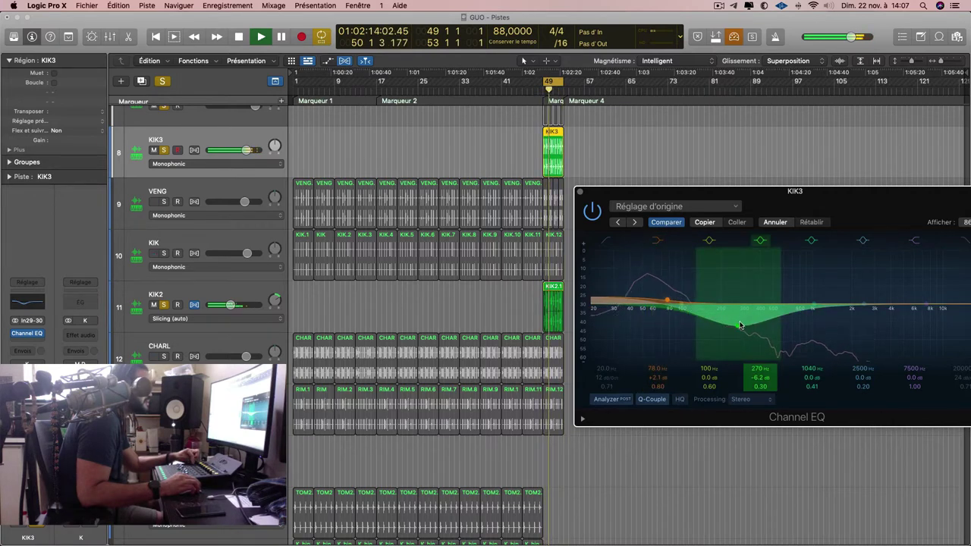
Move KIK3's 270 Hz band to 945 Hz at +10.2 dB and its 100 Hz band to 104 Hz at -5.2 dB.
left_click_drag(740, 325, 808, 256)
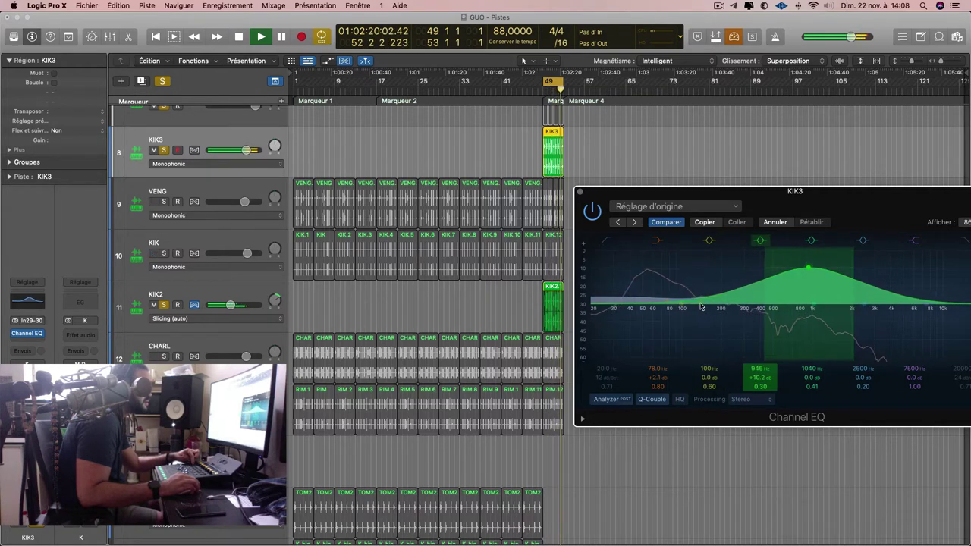
left_click_drag(681, 305, 685, 325)
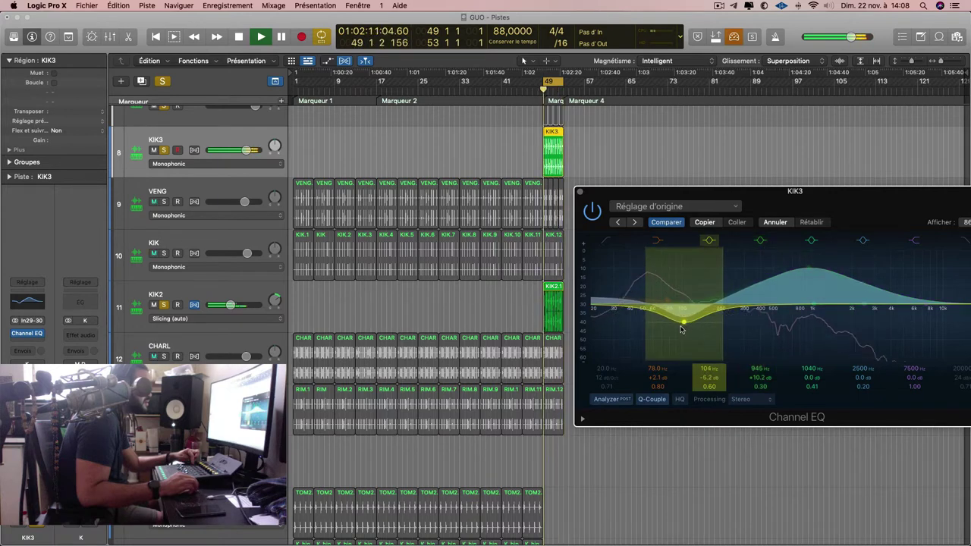
Solo the KIK and VENG tracks again and close KIK3's Channel EQ.
key("shift+s")
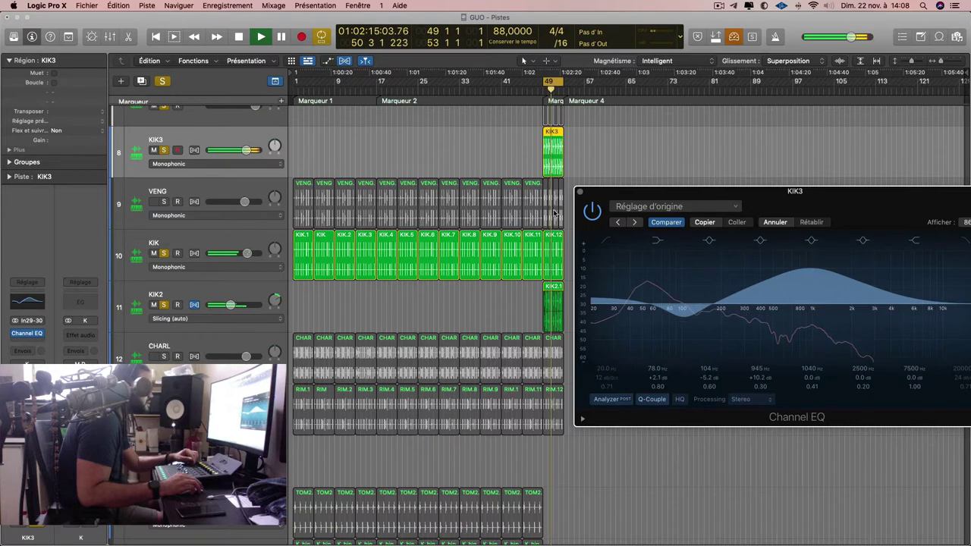
key("s")
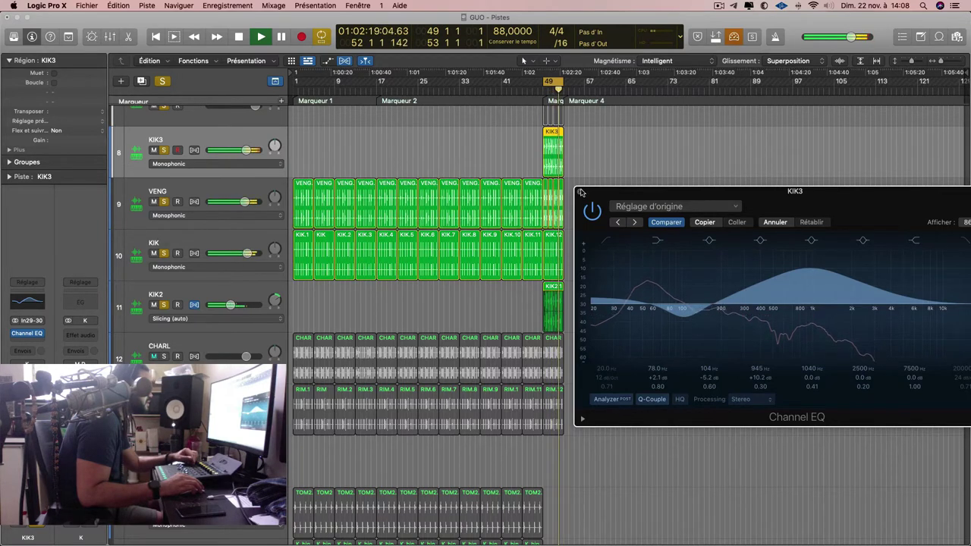
left_click(579, 193)
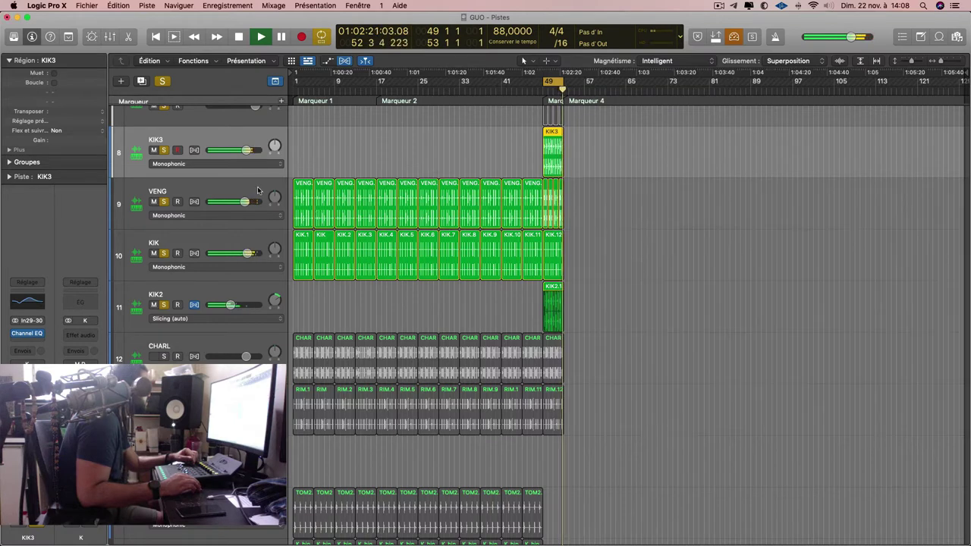
Duplicate the VENG track and move the four merged VENG regions from bar 49 onto the new track.
left_click(258, 190)
left_click(145, 83)
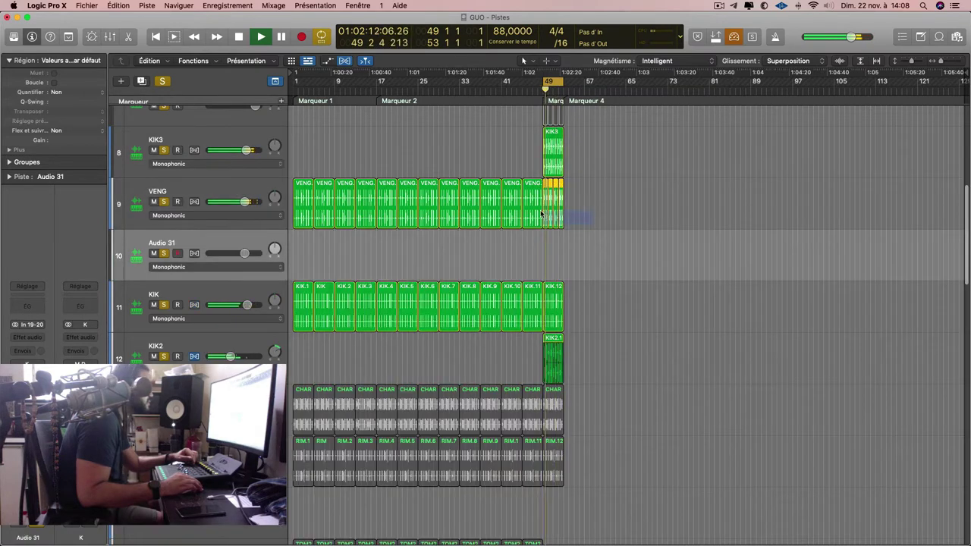
left_click_drag(545, 220, 546, 258)
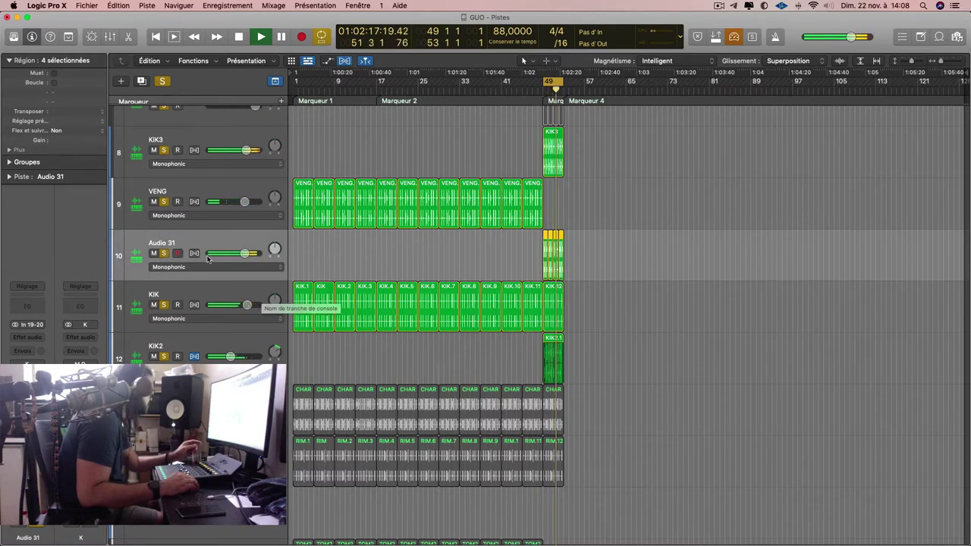
Rename the new Audio 31 track as VENV PONT.
double_click(170, 242)
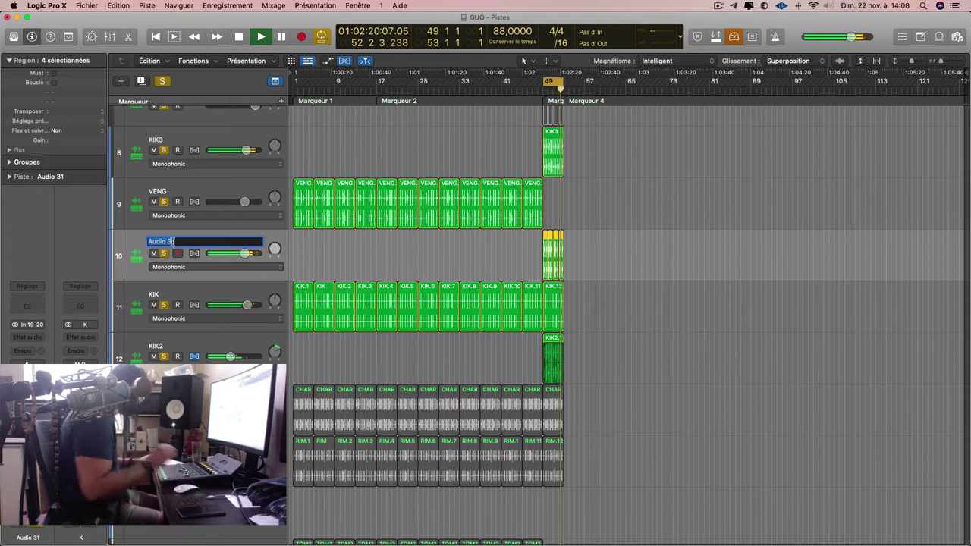
type("VENV P")
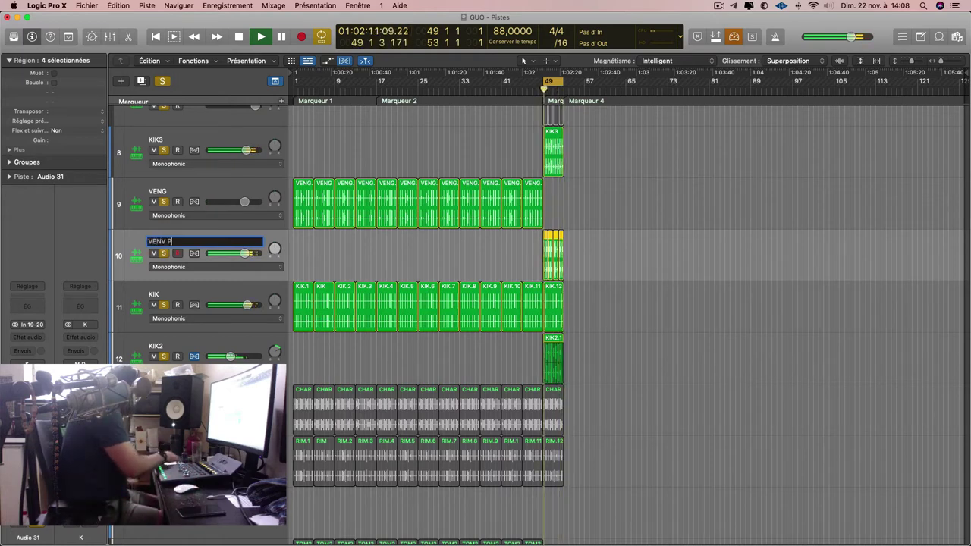
type("ONT")
key("Return")
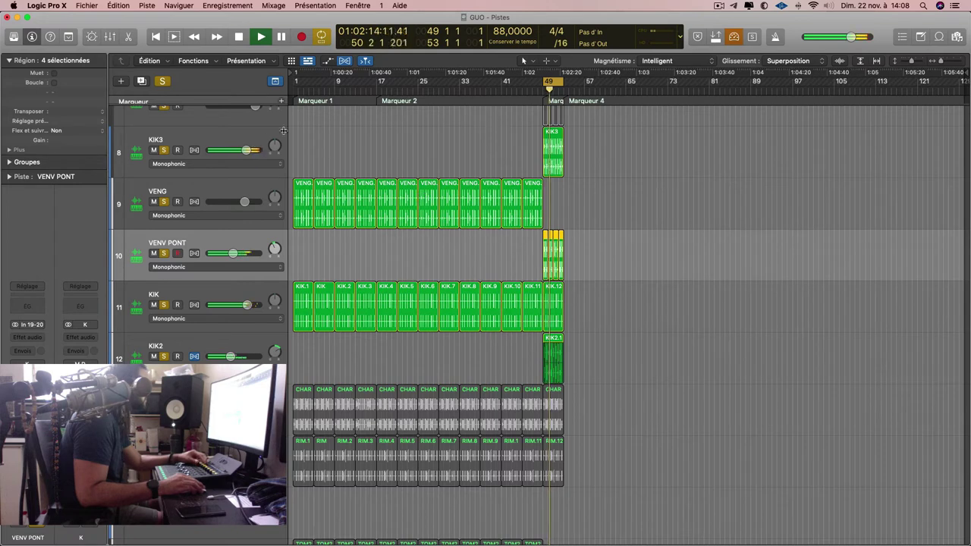
Lower KIK3's volume slightly and insert an L1 limiter on it with threshold and output ceiling linked at -2.2.
left_click(237, 151)
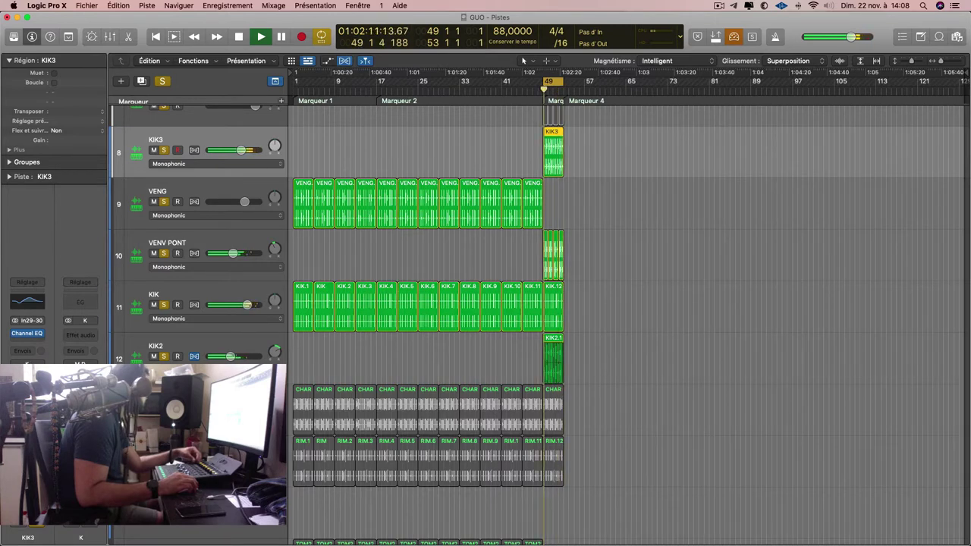
left_click(37, 343)
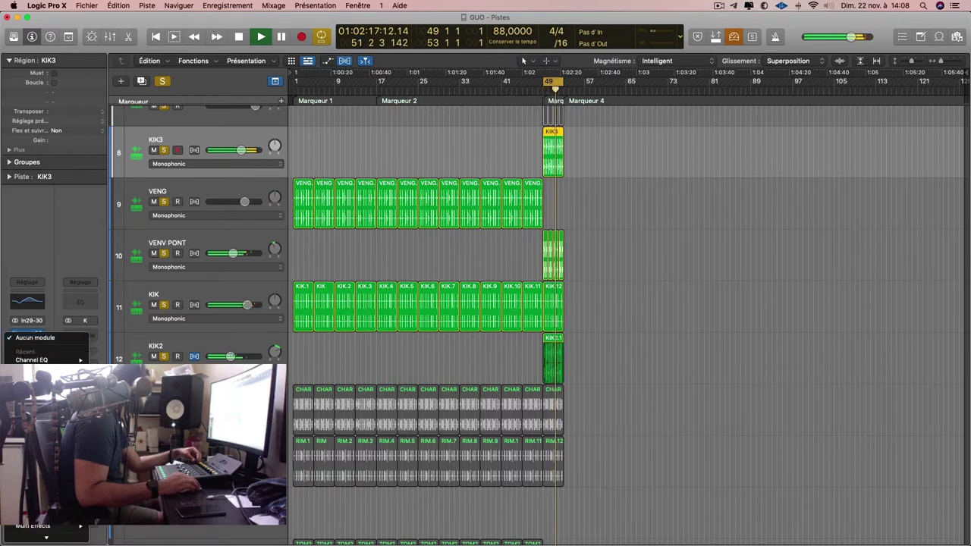
left_click(114, 371)
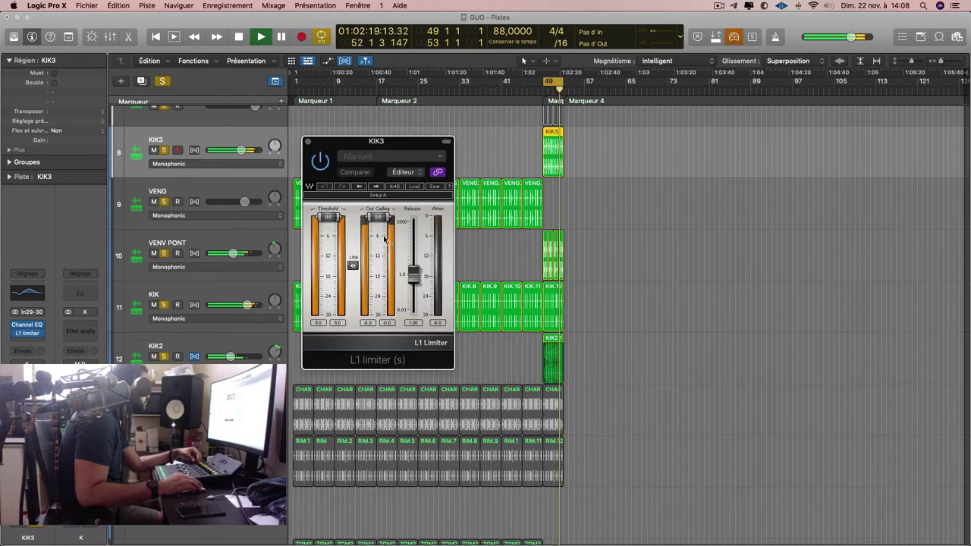
left_click_drag(353, 264, 352, 272)
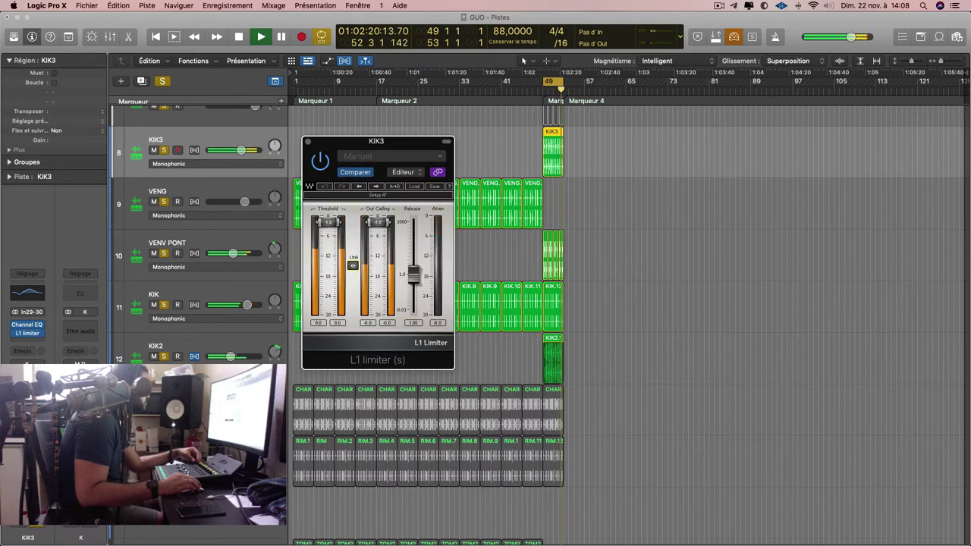
left_click(413, 188)
mouse_move(448, 264)
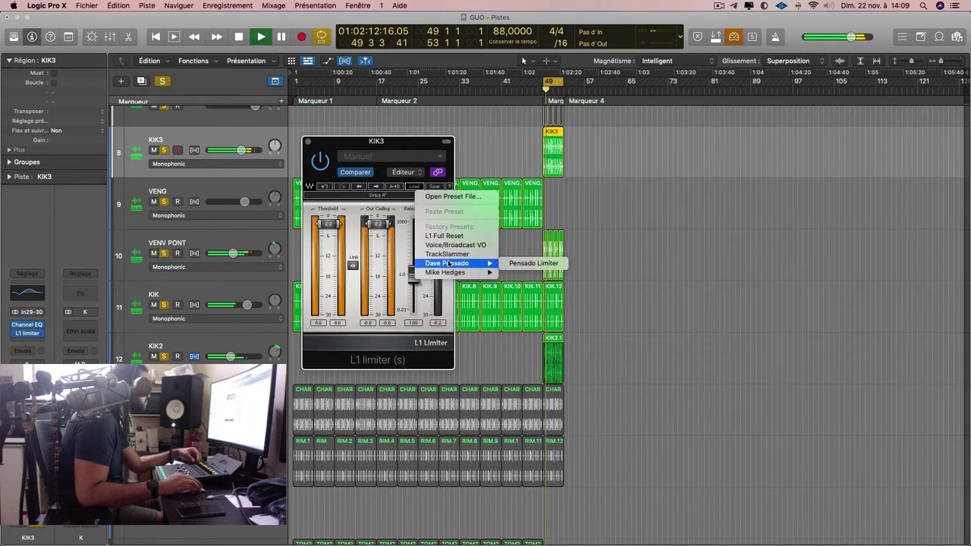
left_click(348, 251)
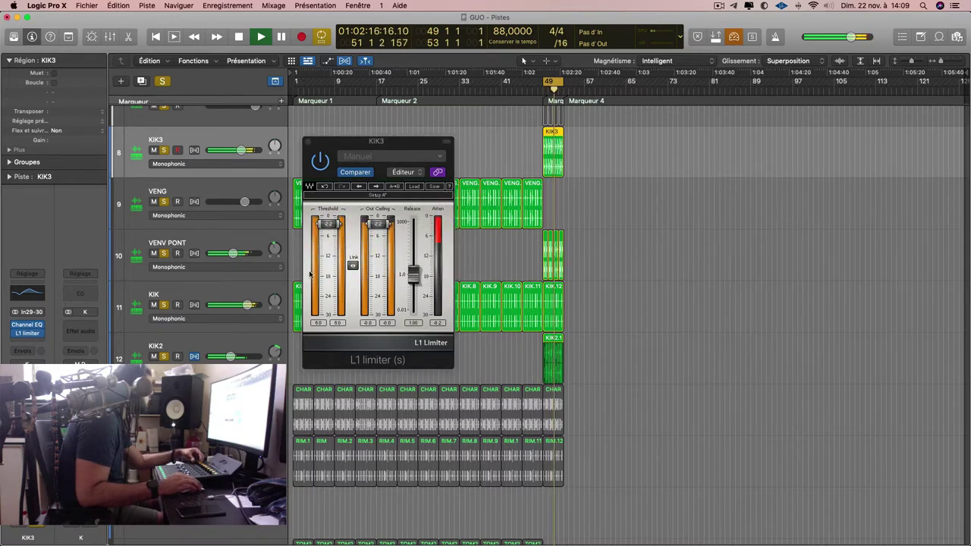
Turn off solo for all tracks and close KIK3's L1 limiter window.
left_click(162, 82)
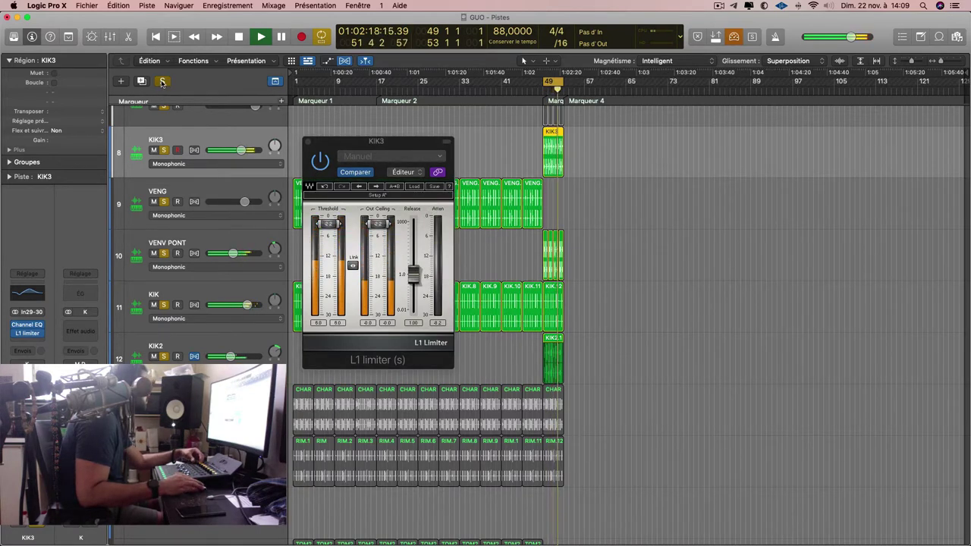
left_click(308, 142)
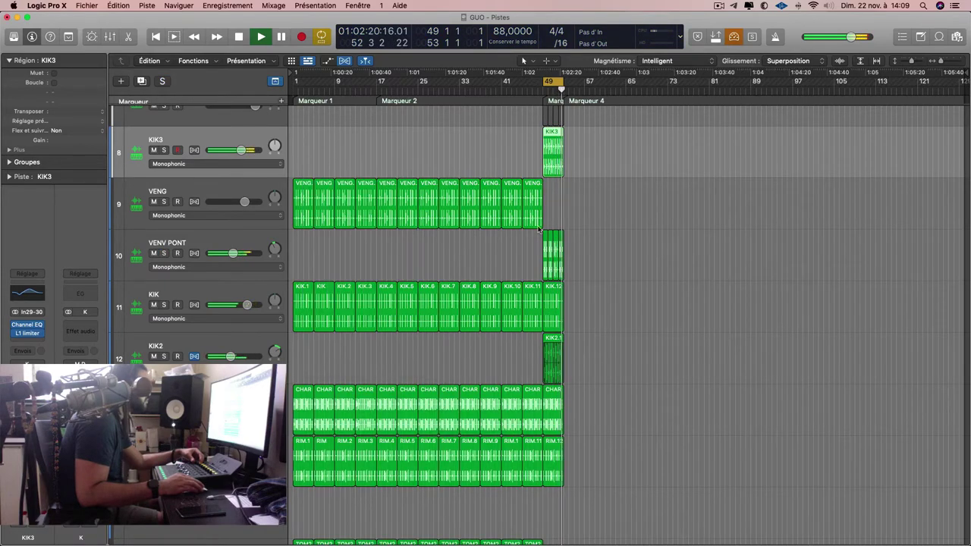
Delete the regions at bar 49 on track 7 K, above KIK3, and save the project.
scroll(574, 287, "down", 4)
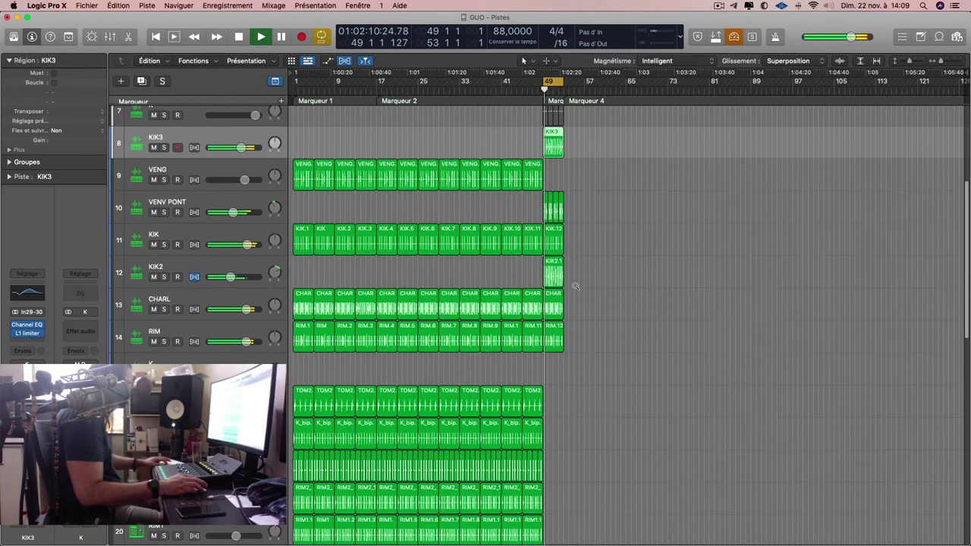
scroll(574, 287, "down", 2)
scroll(574, 286, "up", 3)
left_click_drag(599, 178, 520, 181)
key("Delete")
key("super+s")
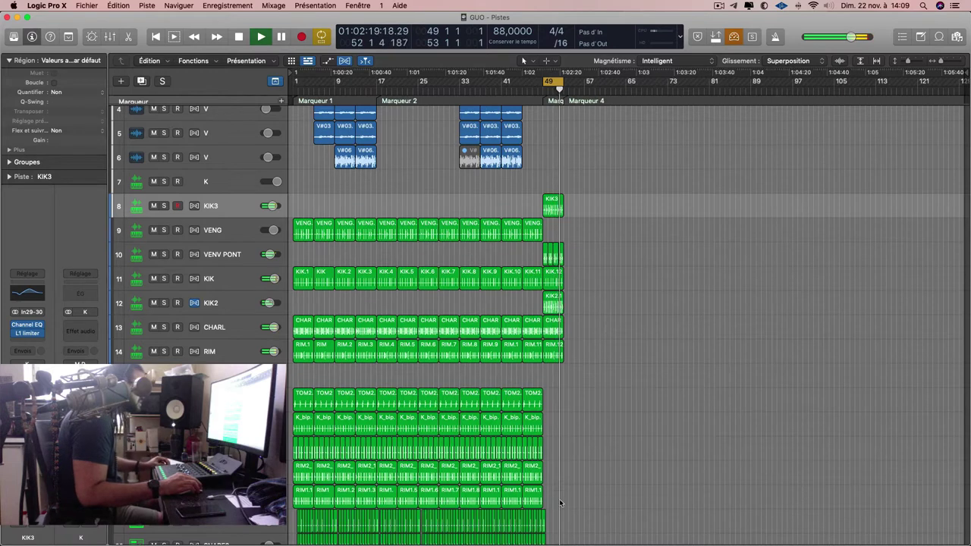
Copy the K_bip, TOK, RIM2 and RIM1 regions to bar 49, set the cycle to bars 49–53, and delete the extra copies after bar 53.
left_click_drag(554, 499, 551, 428)
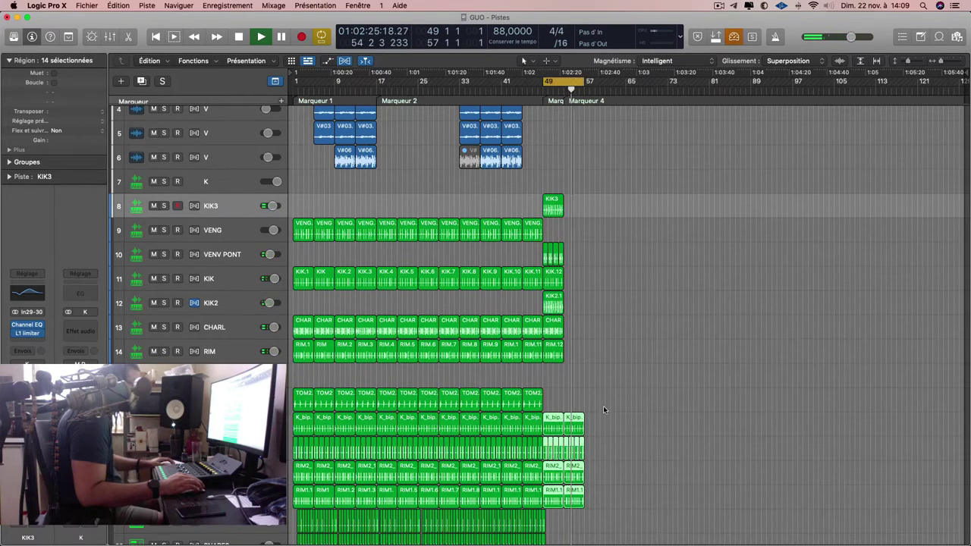
key("alt+comma")
key("alt+comma")
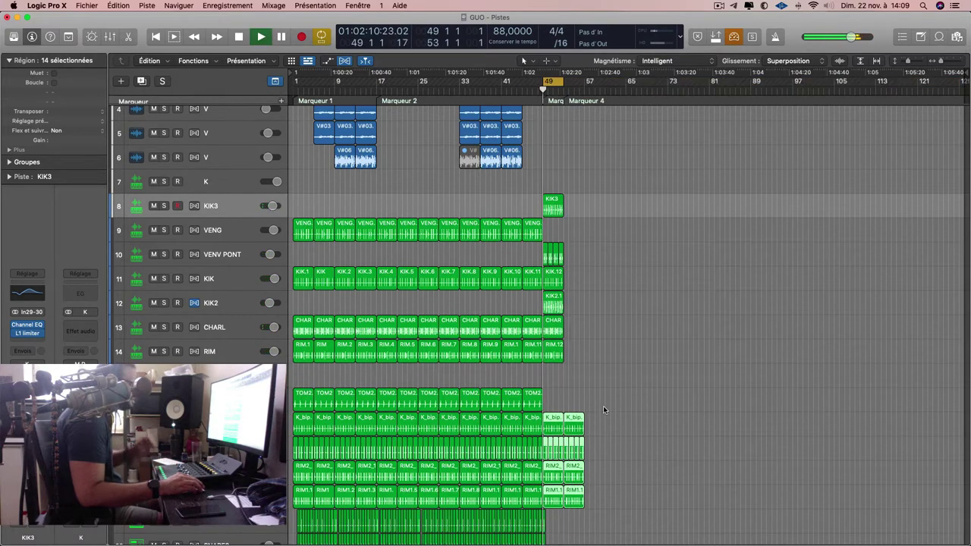
left_click_drag(596, 518, 571, 418)
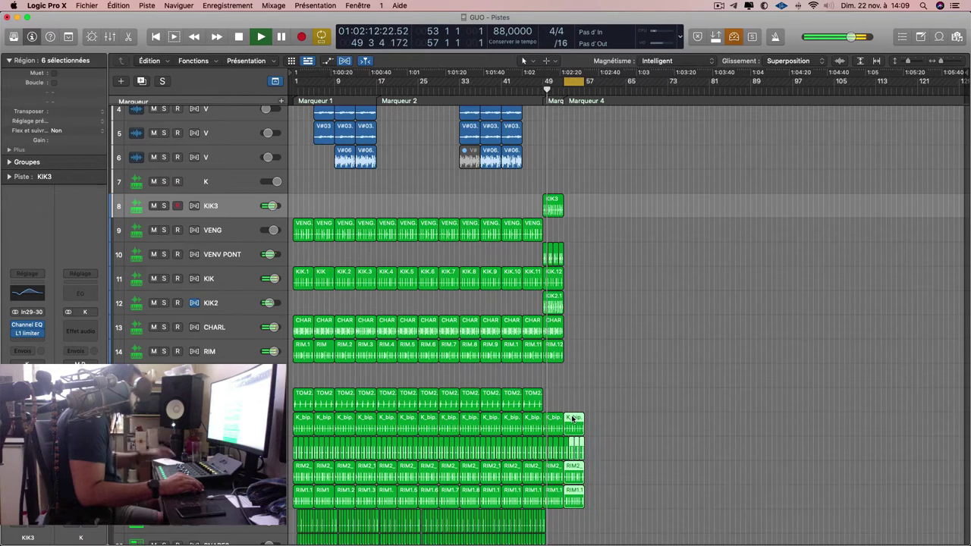
key("Delete")
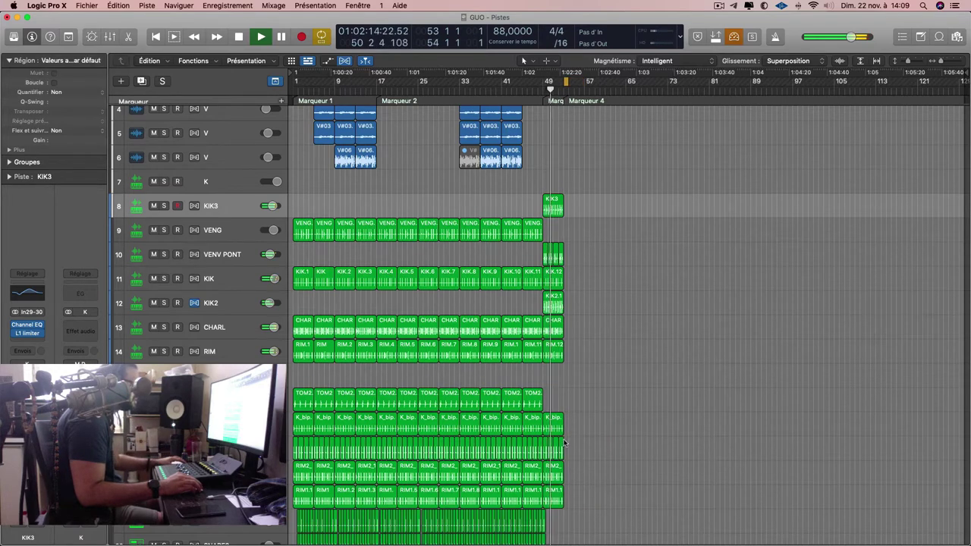
Audition the copied TOK regions in solo and delete them from bars 49 to 53.
left_click(555, 429)
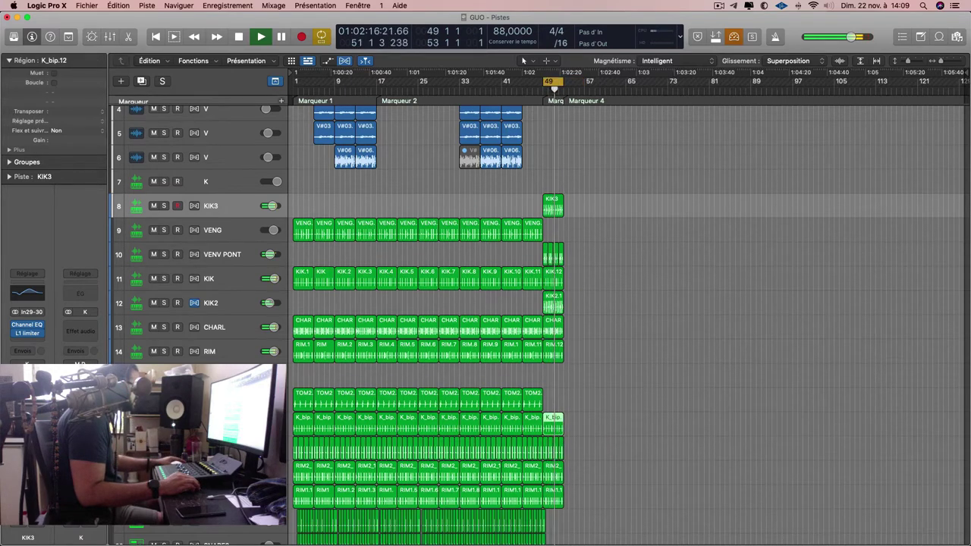
key("ctrl+s")
key("ctrl+s")
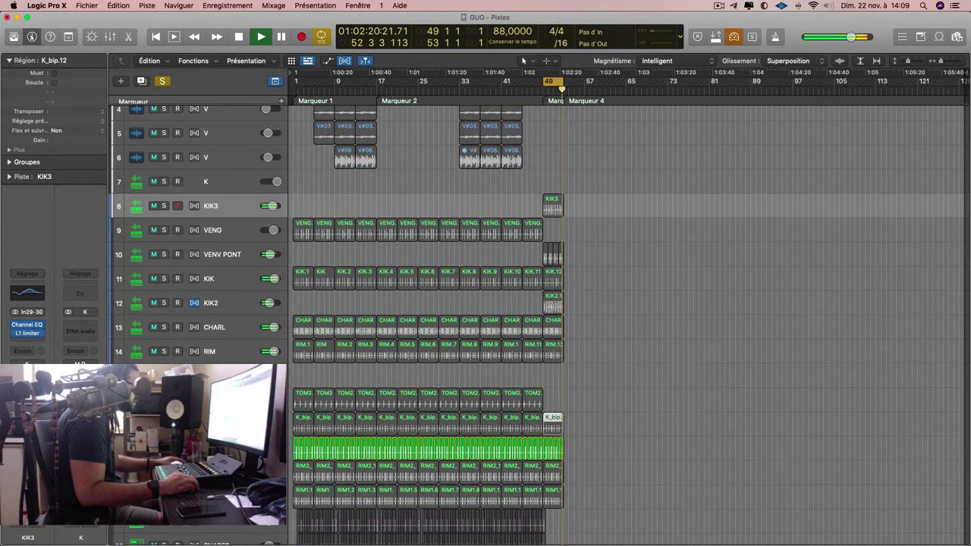
left_click_drag(569, 452, 547, 455)
key("BackSpace")
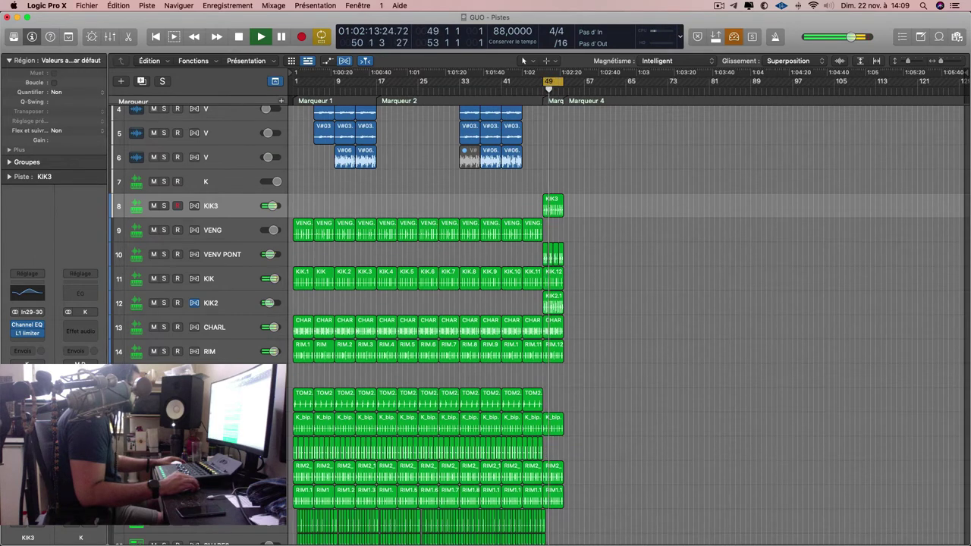
Check the remaining copied percussion by toggling solo, and select the RIM2_1.12 region at bar 49.
key("ctrl+s")
key("ctrl+s")
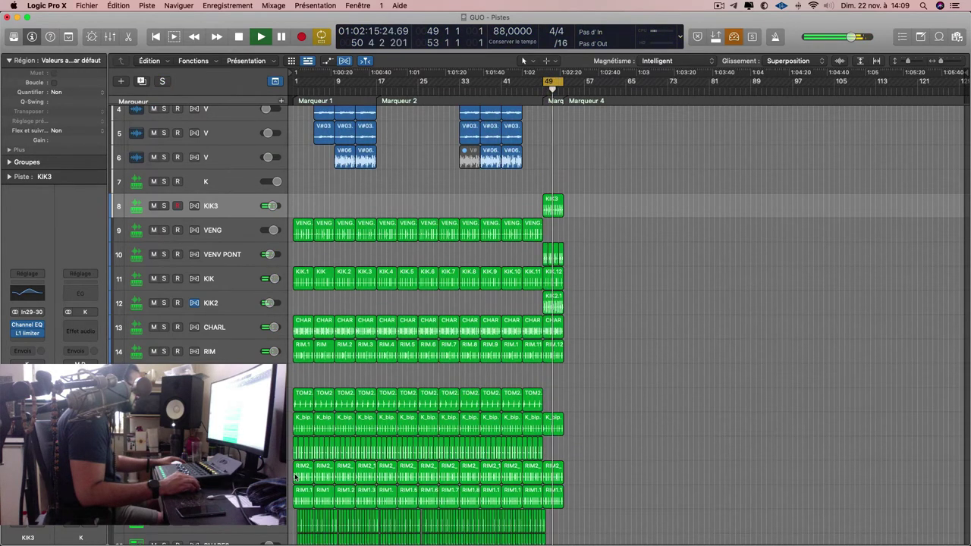
scroll(508, 471, "down", 3)
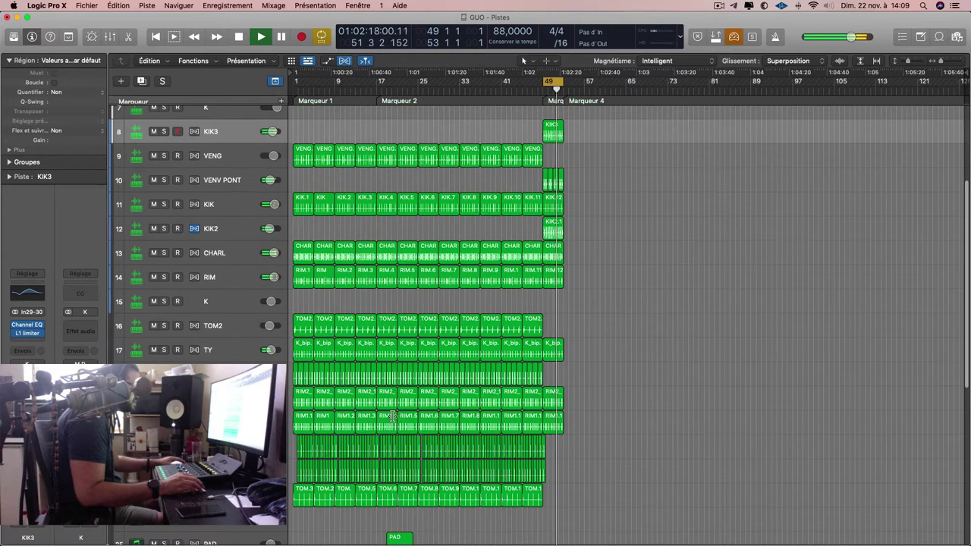
left_click(552, 398)
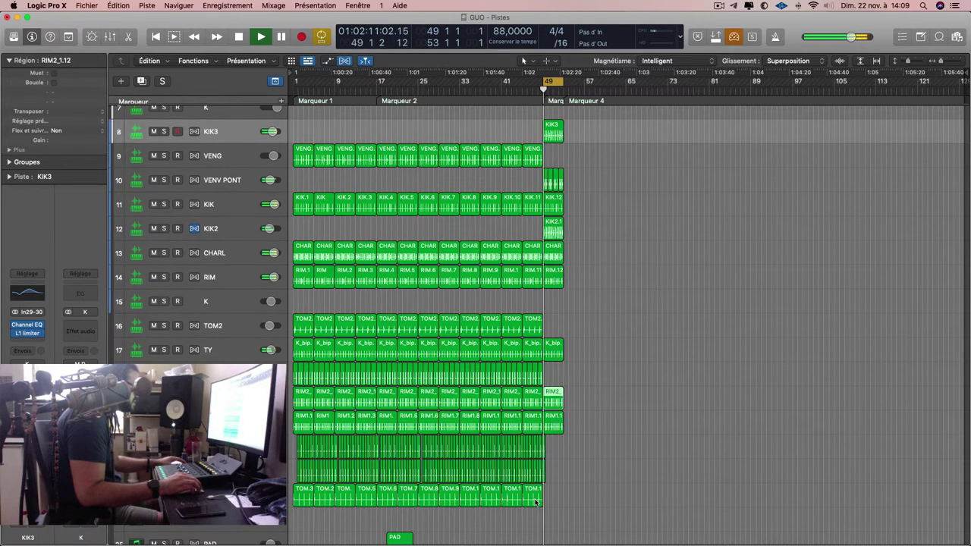
Solo the TY track briefly to check its part, and mute the K_bip.12 region at bar 49.
key("super+Right")
key("super+Right")
key("super+Right")
key("super+Right")
key("super+Right")
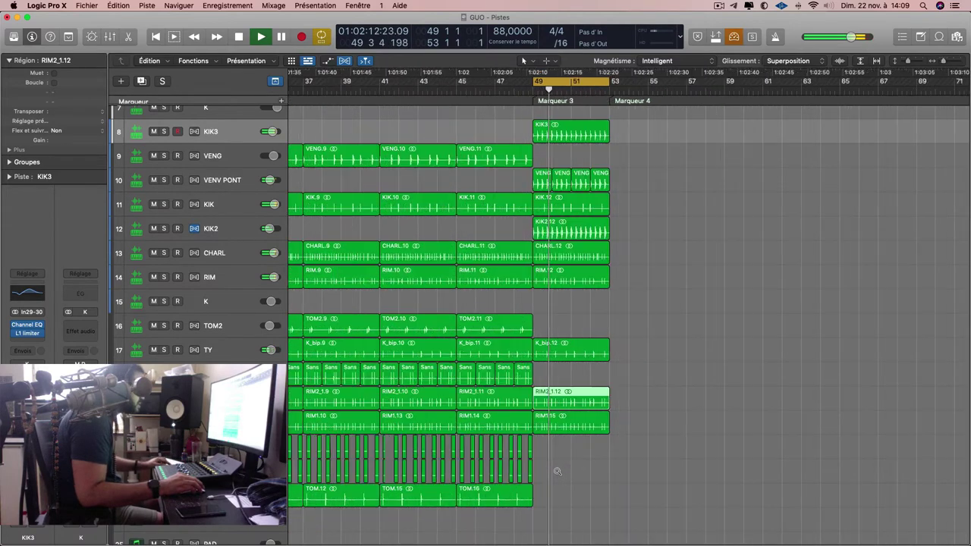
scroll(528, 470, "left", 3)
scroll(592, 425, "down", 5)
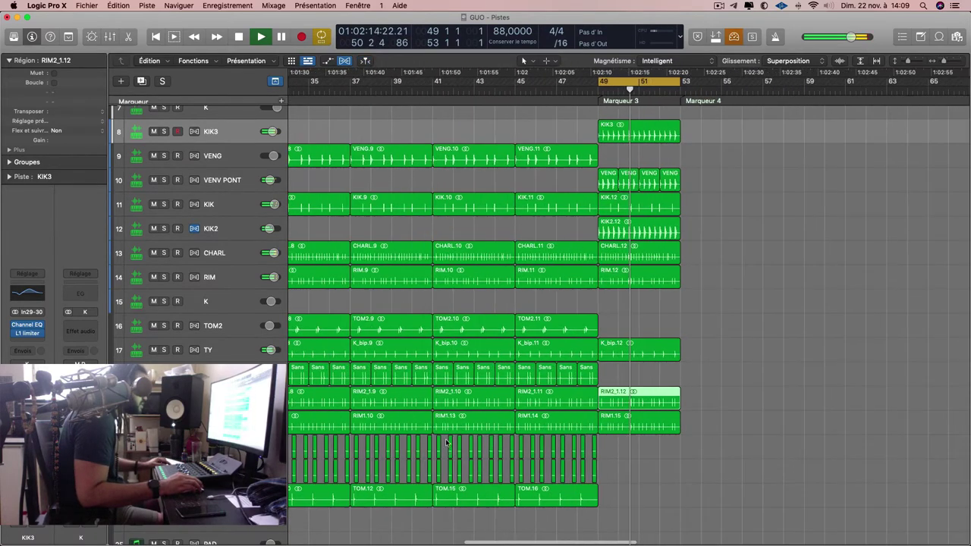
left_click(164, 349)
left_click(164, 350)
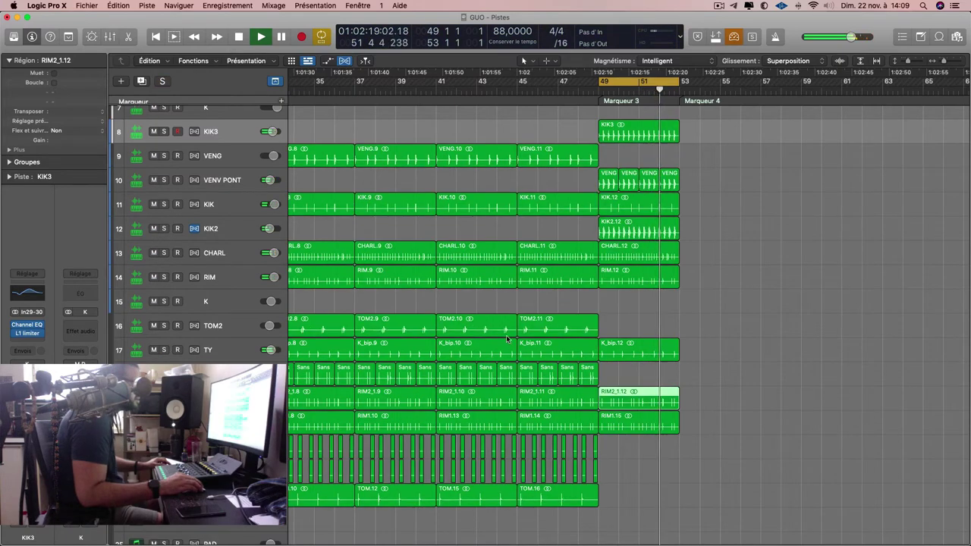
left_click(626, 347)
Copy four regions from the two 808 tracks to bars 49–53.
scroll(651, 353, "down", 5)
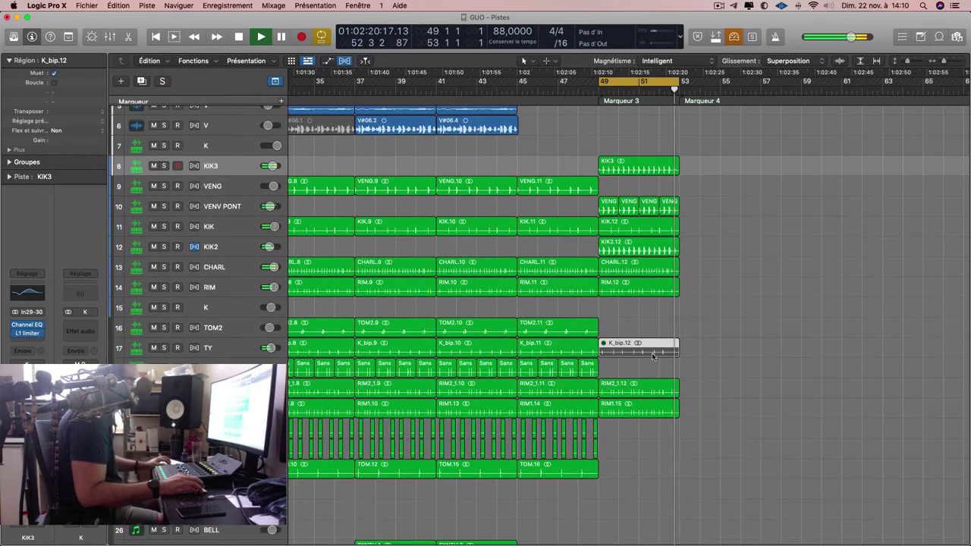
scroll(650, 354, "down", 3)
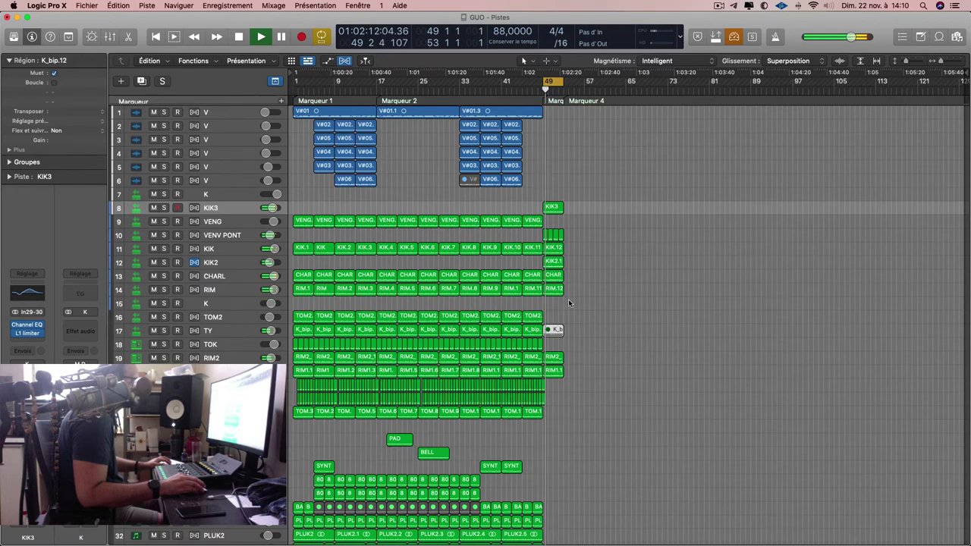
scroll(568, 299, "down", 2)
scroll(568, 304, "down", 2)
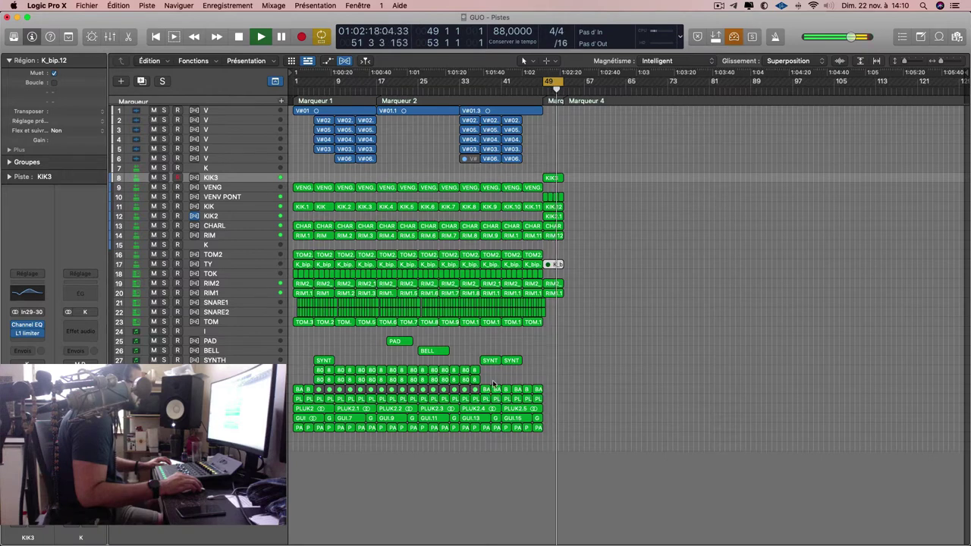
left_click_drag(493, 385, 545, 380)
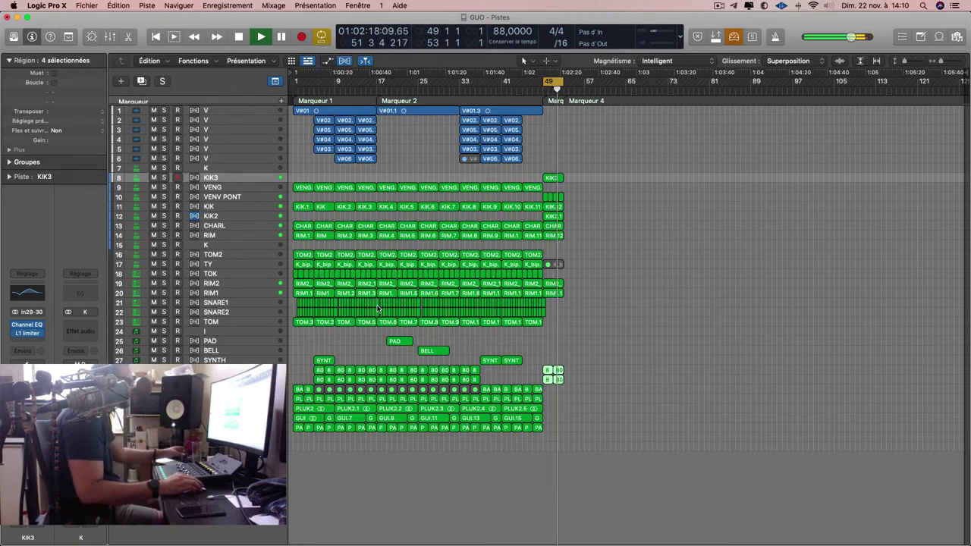
Open the Sampler on track 7 K and load the MAT PERC preset.
key("Up")
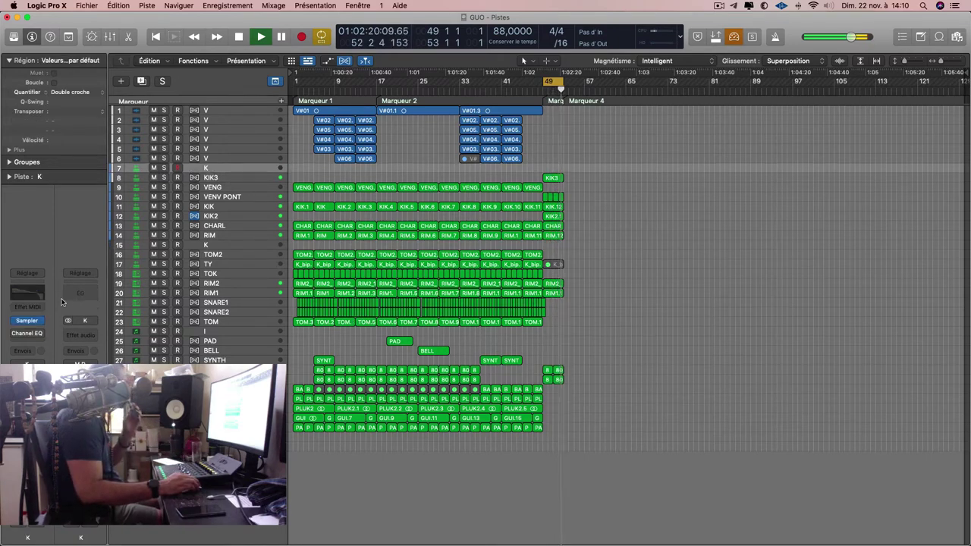
mouse_move(34, 324)
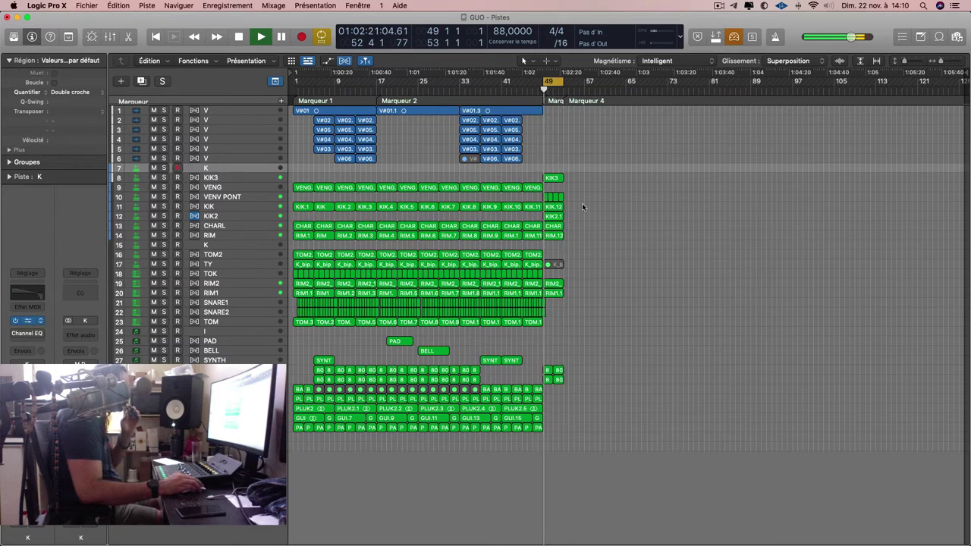
key("v")
left_click(438, 157)
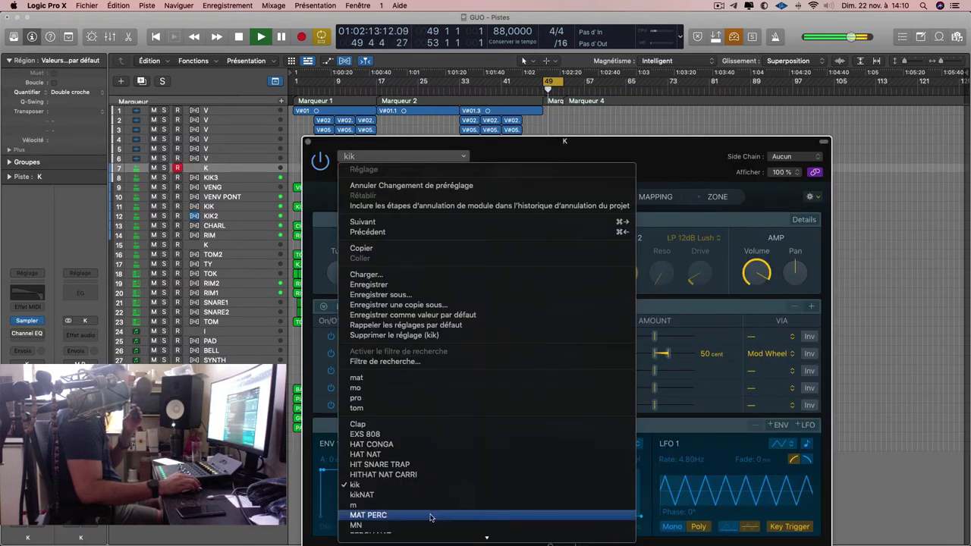
scroll(417, 424, "down", 5)
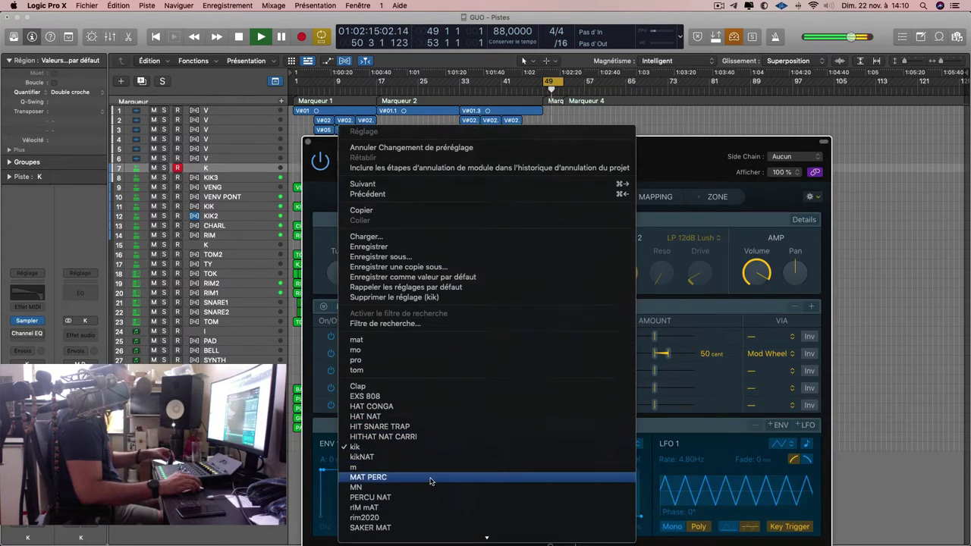
key("Escape")
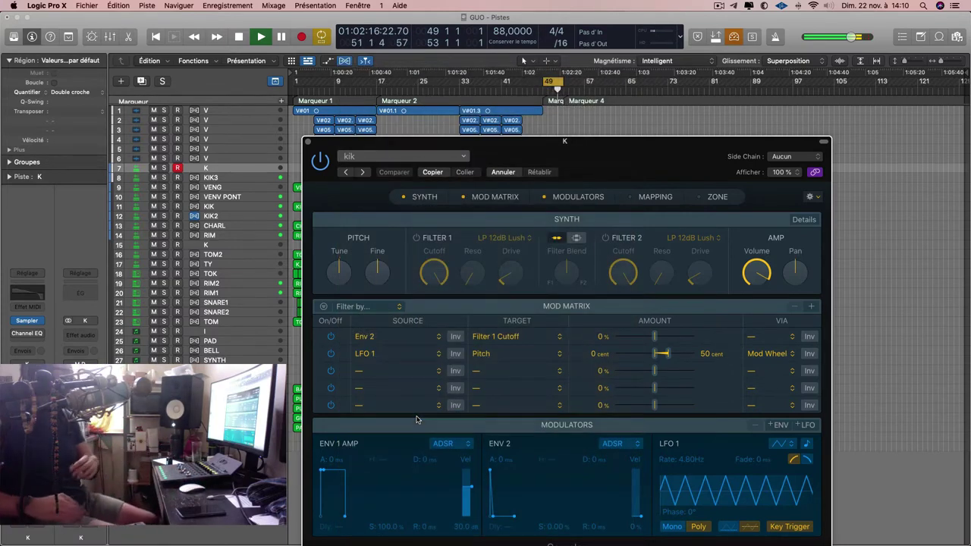
key("bracketright")
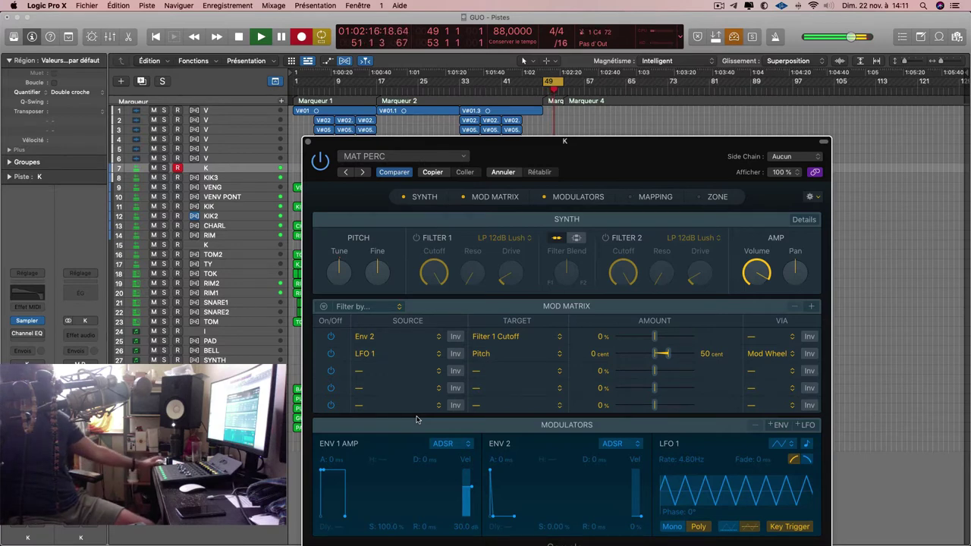
Close the Sampler window and record a MIDI percussion part on the K track across bars 49–53.
key("super+w")
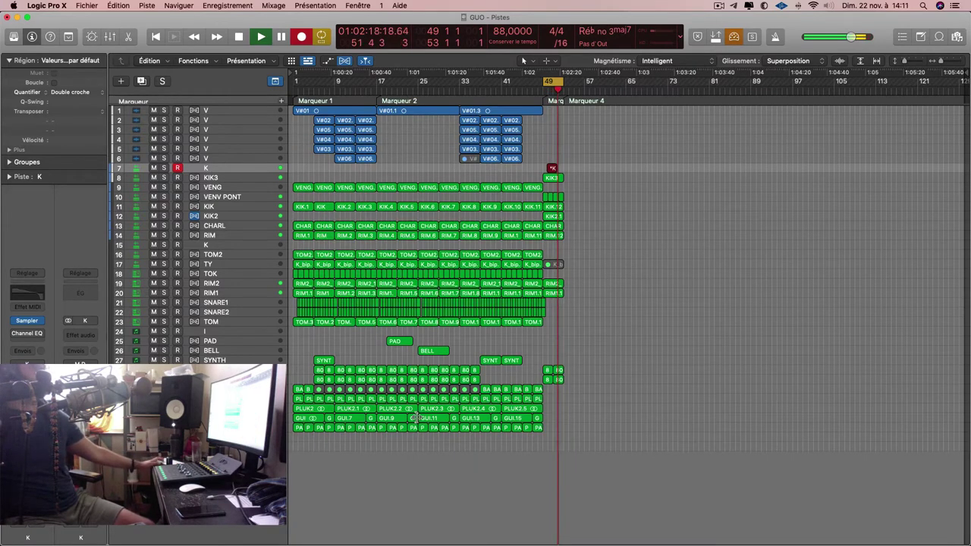
key("z")
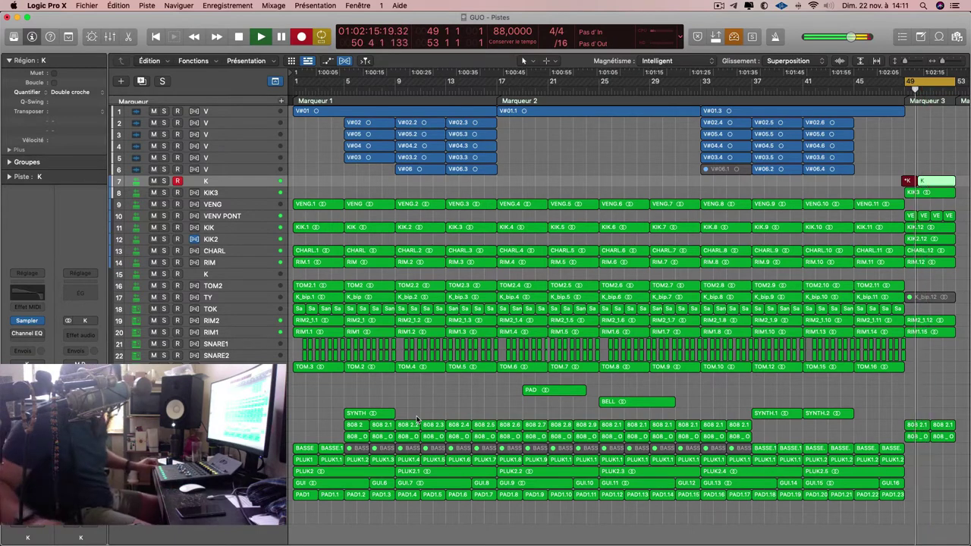
key("z")
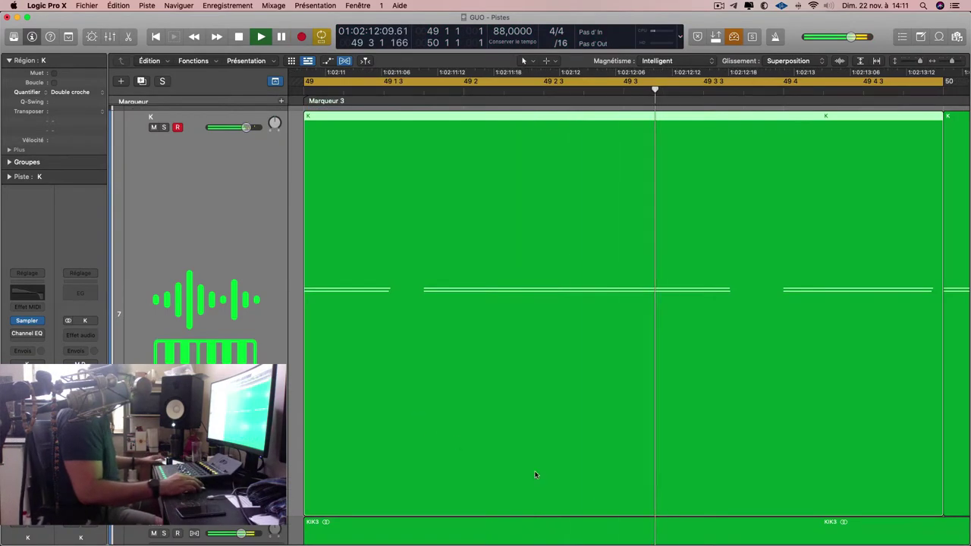
key("z")
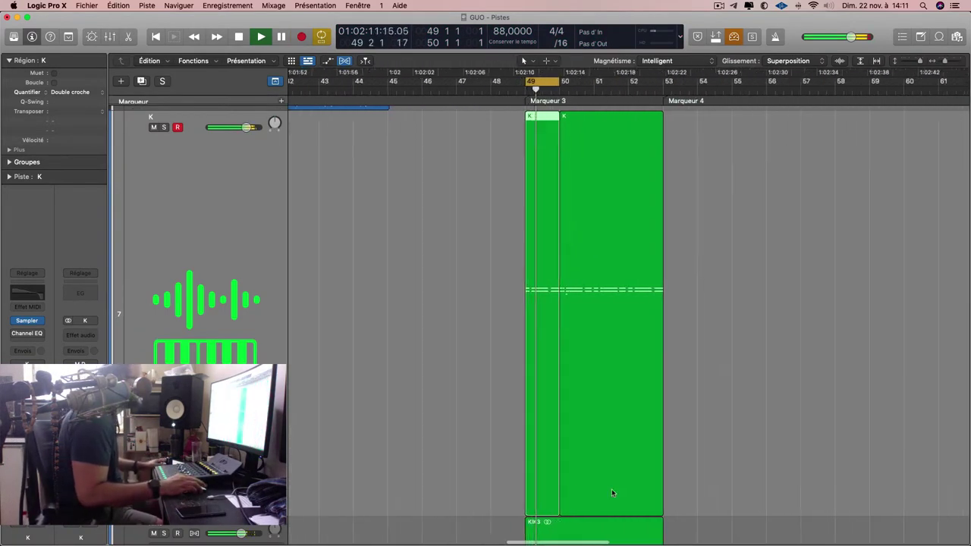
Delete the stray note below the pattern in the K region starting at bar 50, and select both K regions.
key("super+Right")
key("super+Right")
key("super+Right")
left_click(684, 434)
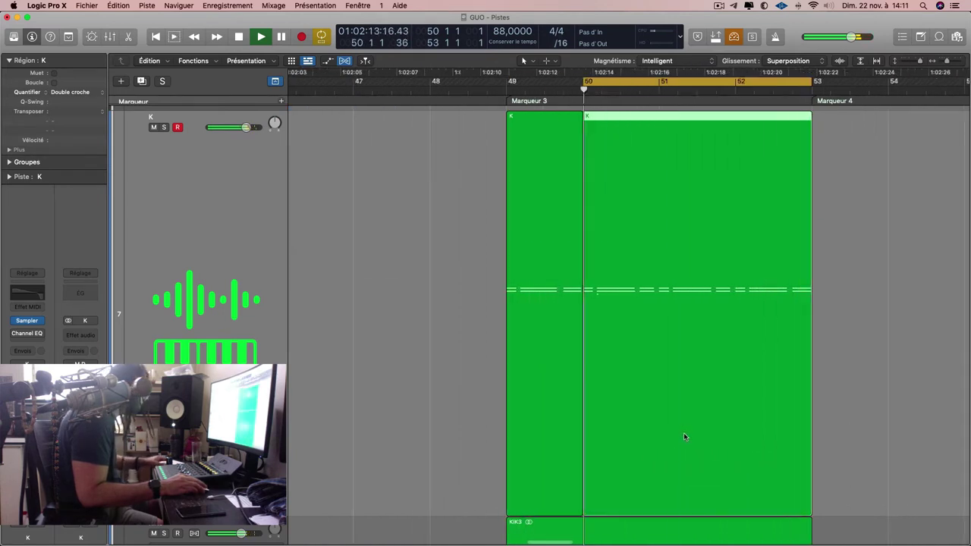
double_click(683, 434)
left_click(632, 214)
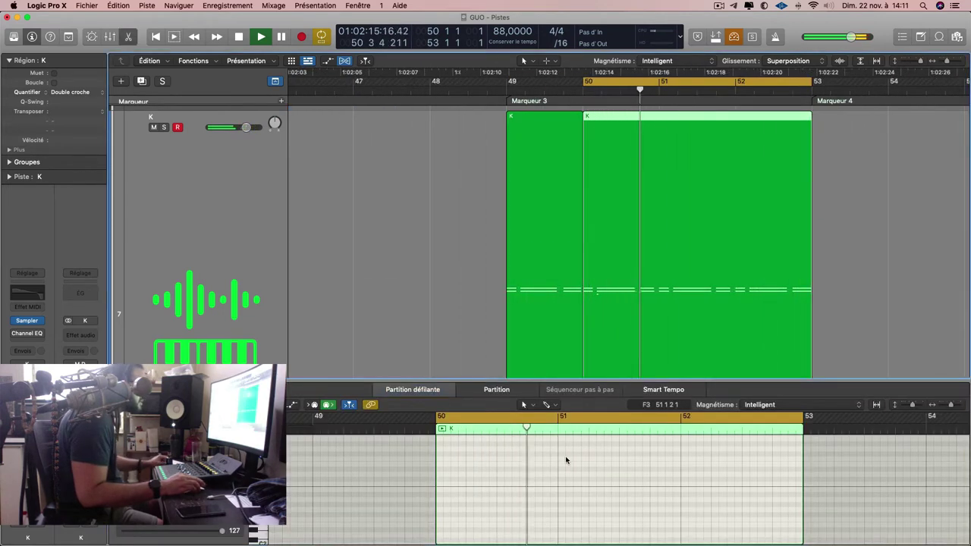
scroll(566, 460, "up", 3)
left_click(458, 520)
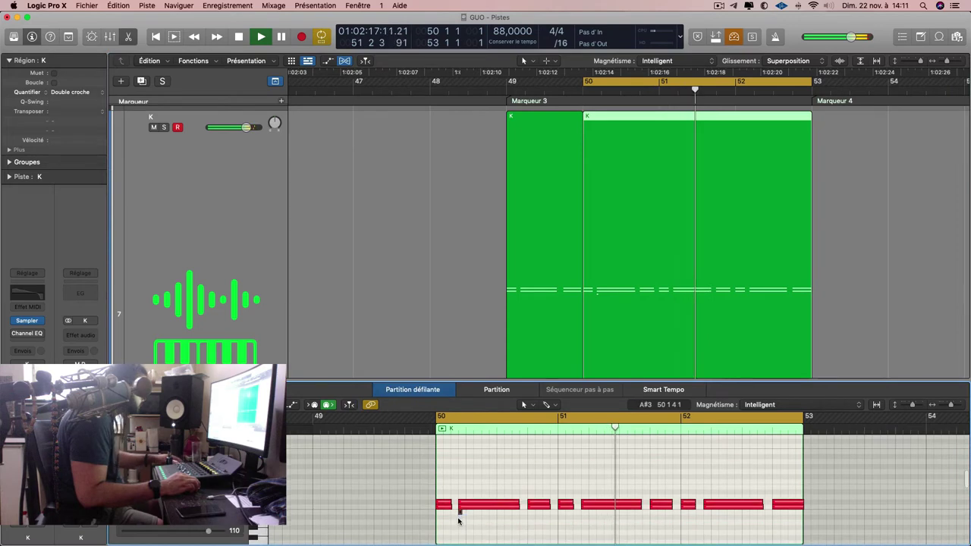
left_click(545, 324, "shift")
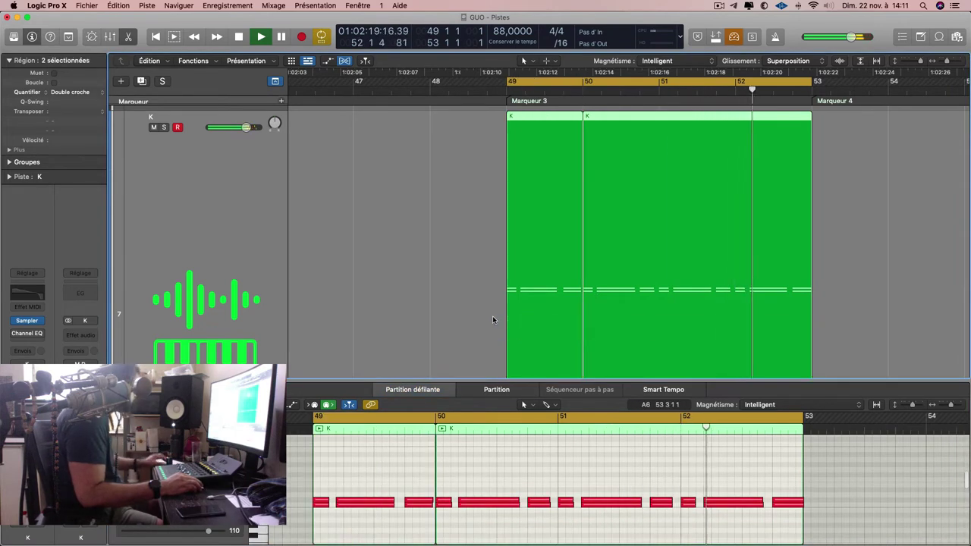
Glue the two K regions between bars 49 and 53 into a single region, and return to the Pointer tool.
key("t")
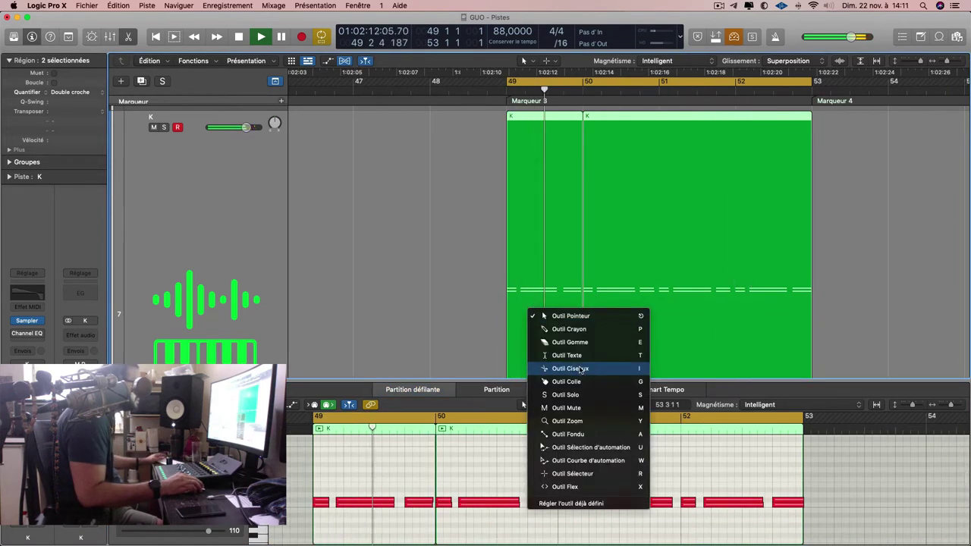
left_click(566, 382)
left_click(596, 272)
key("t")
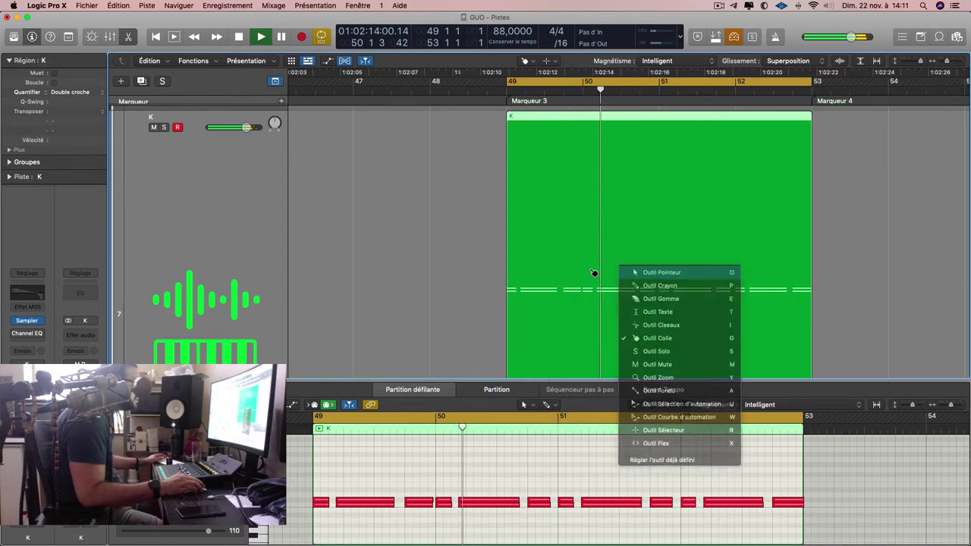
key("Escape")
Bounce the joined K region in place to a new track named RIM4, with the source muted.
right_click(585, 254)
left_click(615, 259)
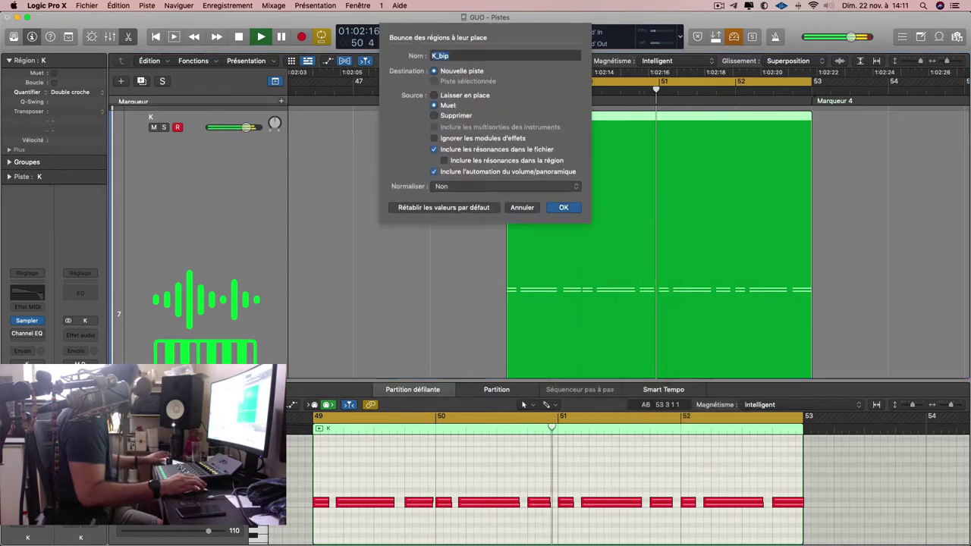
type("Pied")
key("Return")
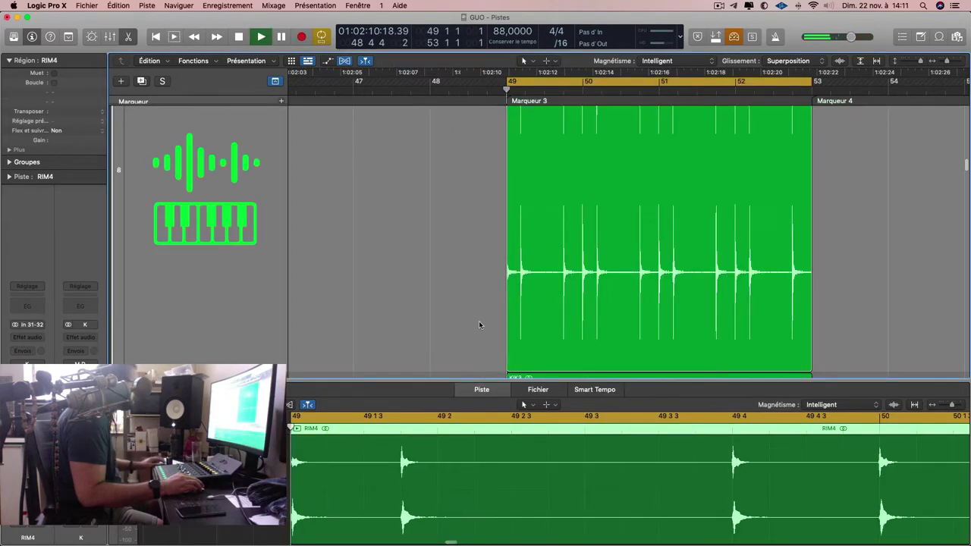
Close the editor pane and route the RIM4 track's output to Bus 2 (D).
scroll(485, 322, "down", 5)
left_click(500, 321)
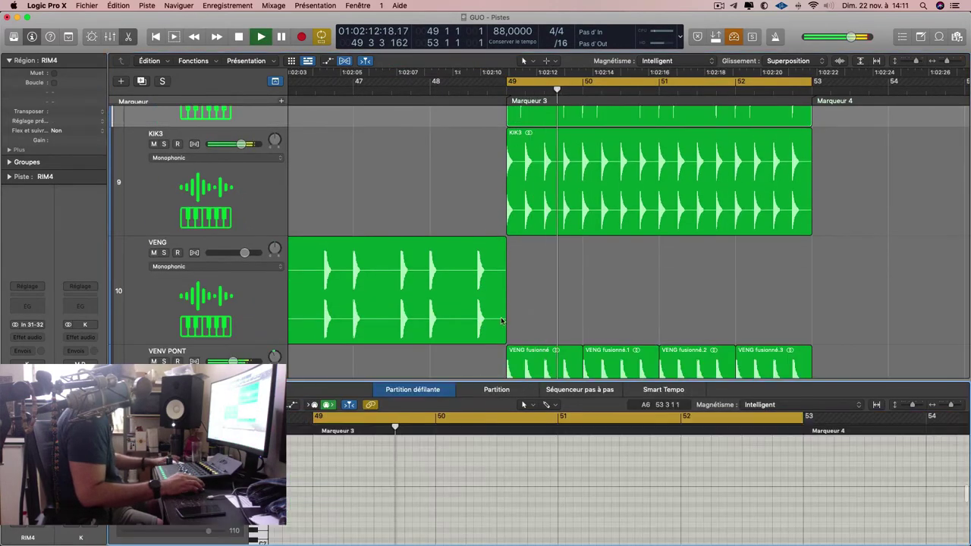
key("e")
scroll(580, 296, "up", 3)
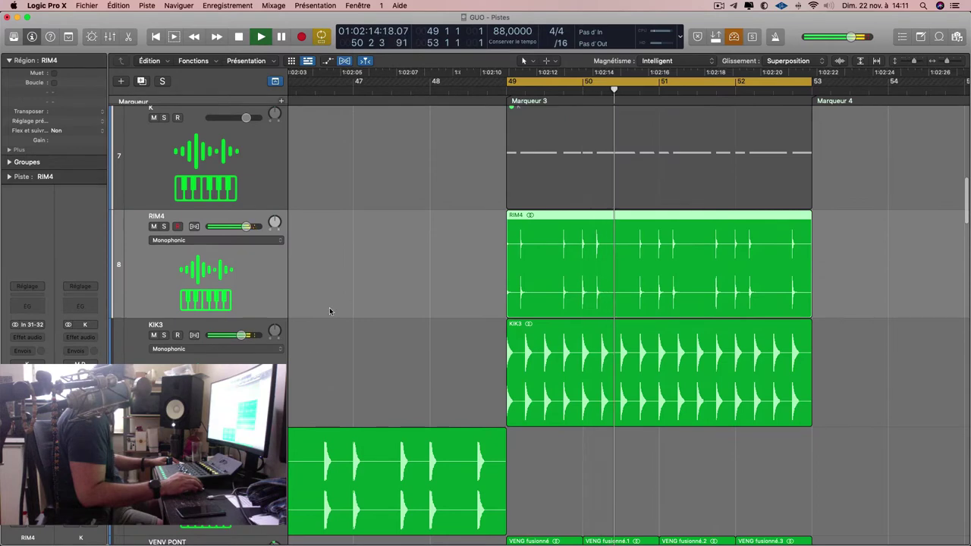
scroll(329, 308, "up", 2)
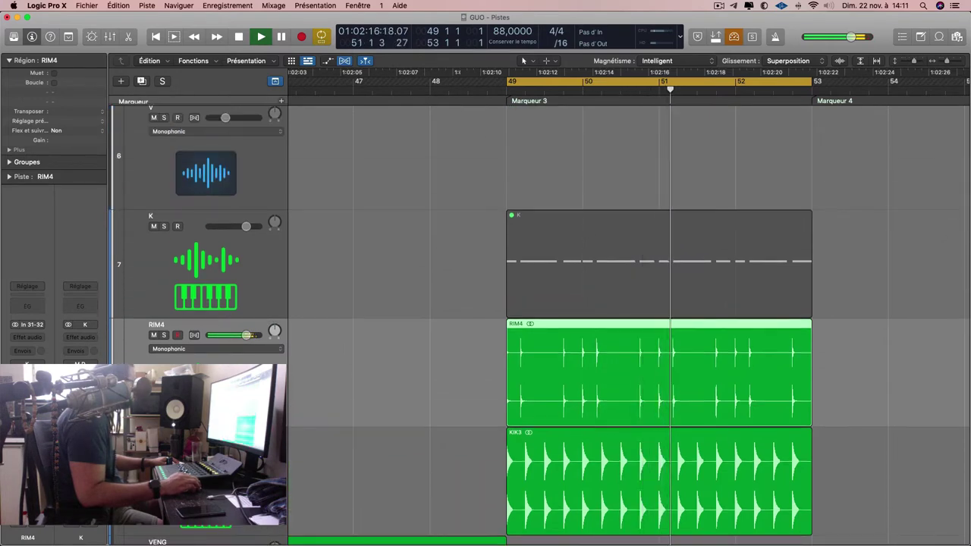
left_click(30, 363)
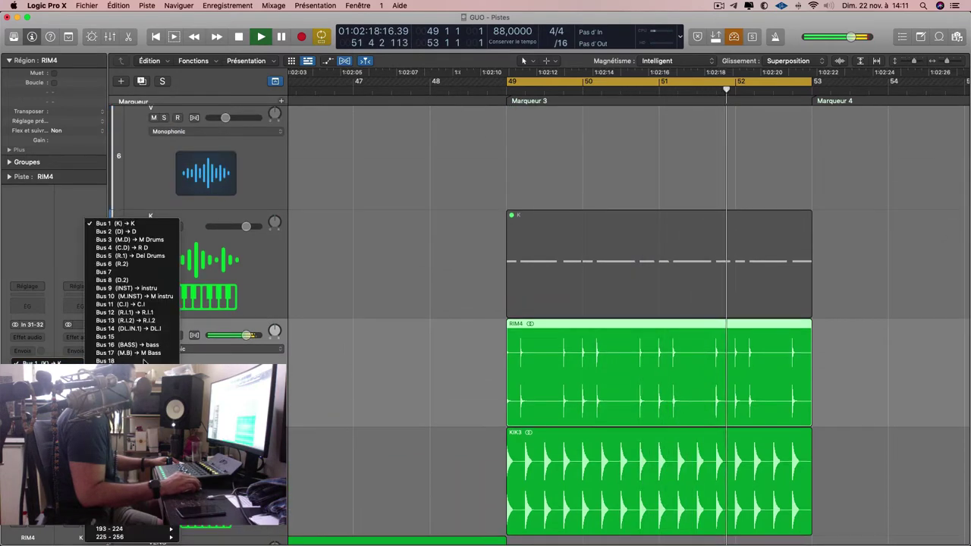
left_click(117, 231)
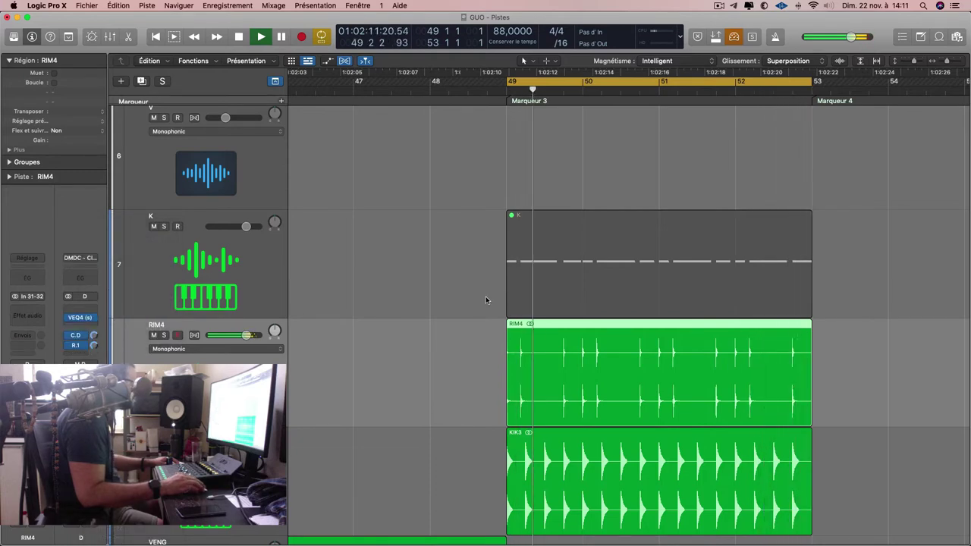
Delete the muted K MIDI region above RIM4 at bars 49–53.
left_click(520, 295)
key("BackSpace")
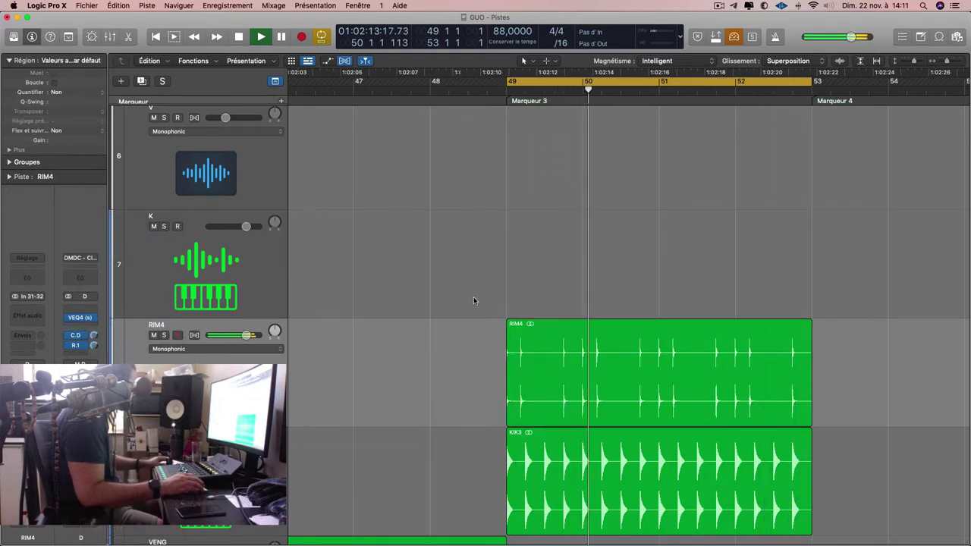
scroll(474, 298, "down", 3)
scroll(474, 298, "down", 4)
scroll(474, 298, "left", 3)
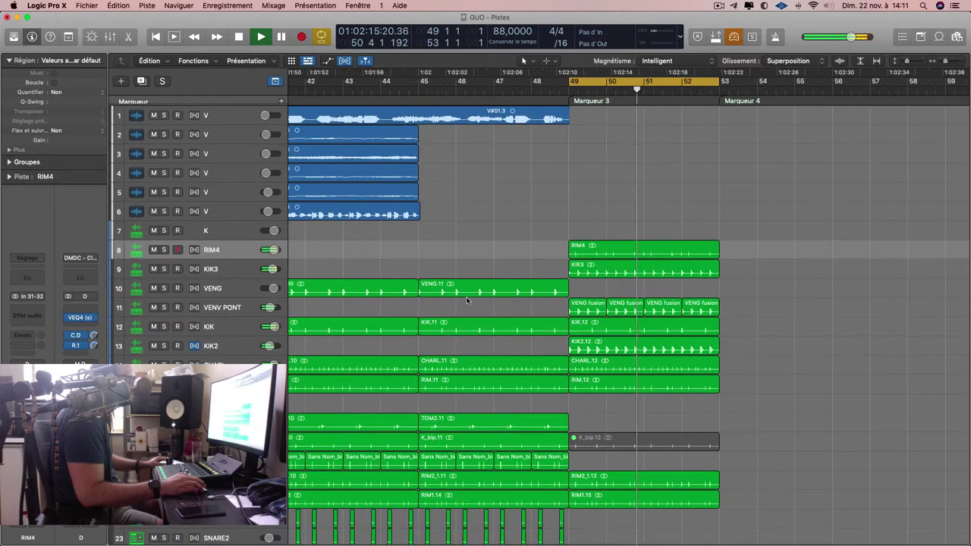
scroll(443, 293, "right", 3)
scroll(413, 288, "right", 1)
Select track 7 K and record a short MIDI part on it from bar 51 to bar 53.
left_click(235, 237)
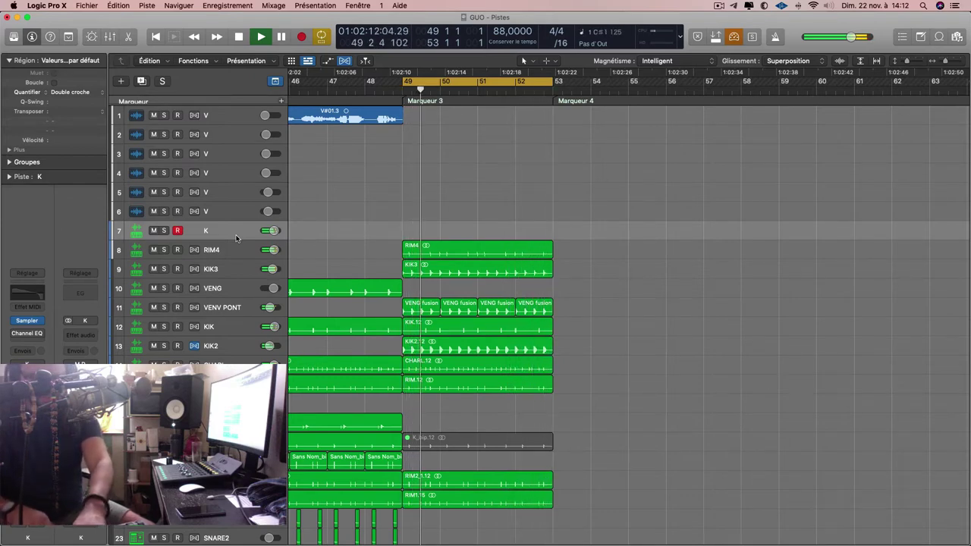
key("shift+t")
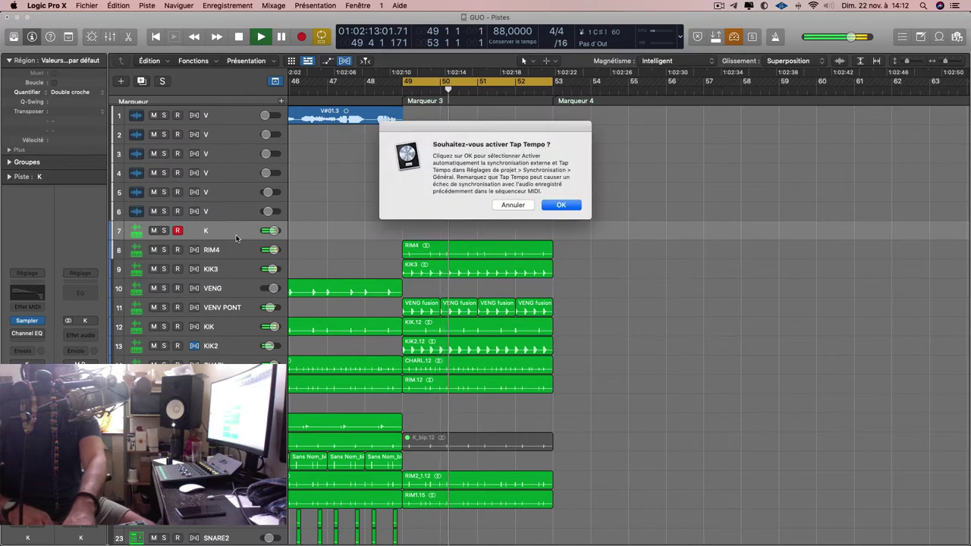
key("Return")
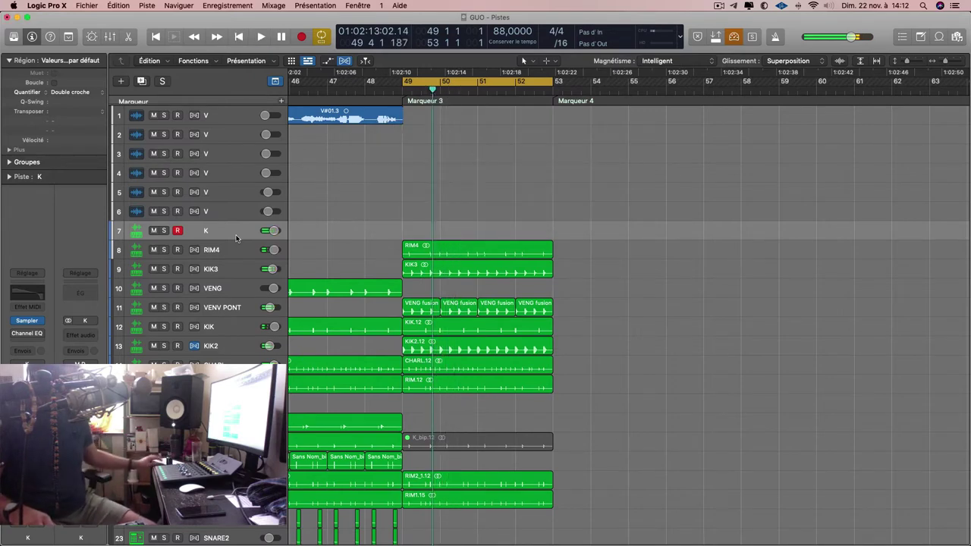
key("space")
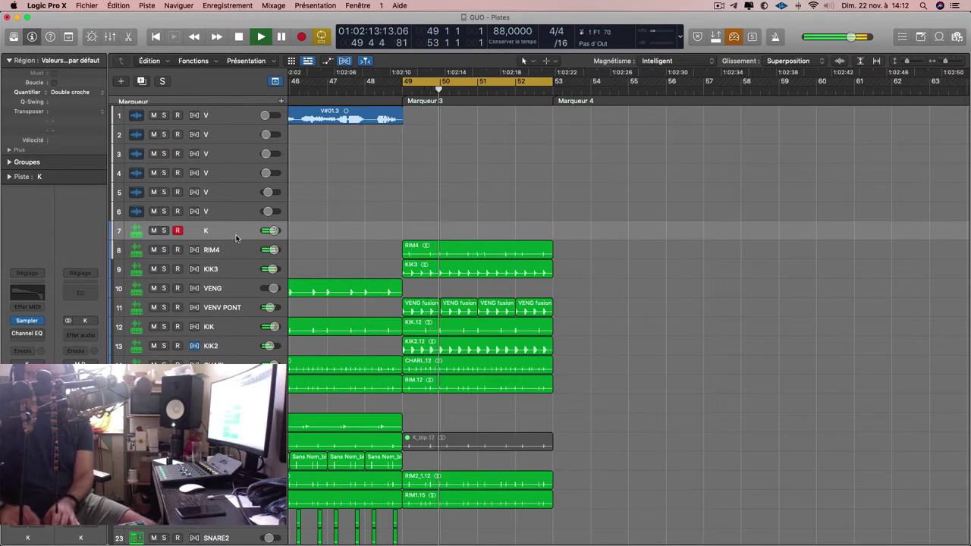
key("r")
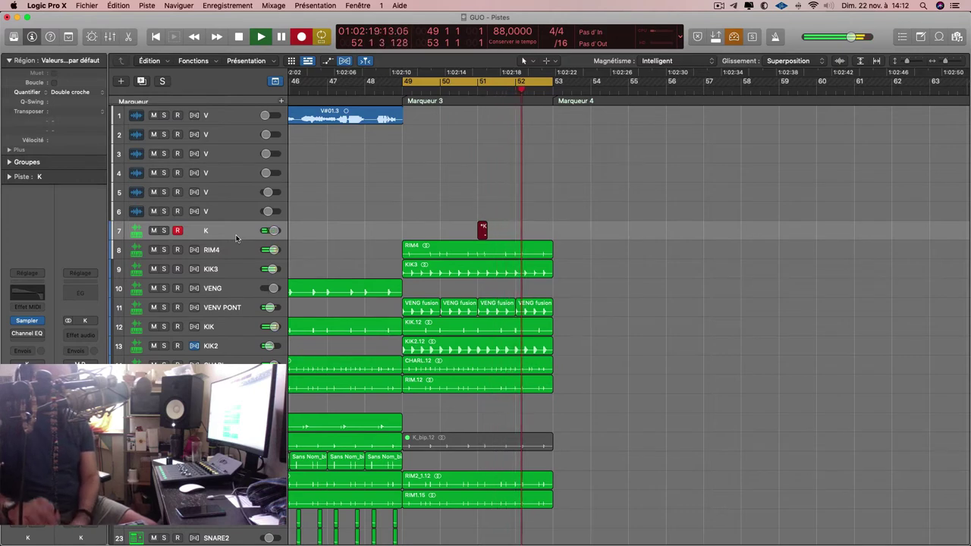
key("r")
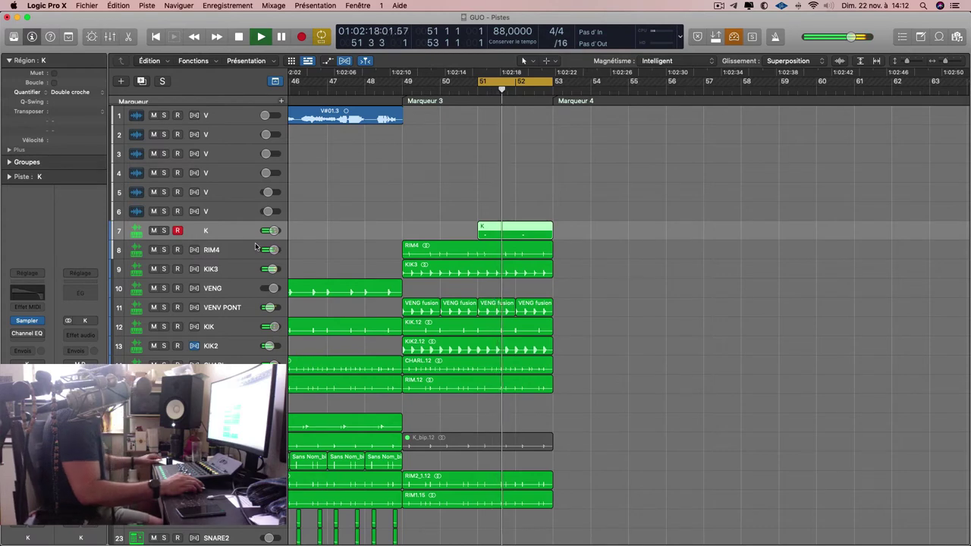
Copy the K region from bar 51 to bar 49 and bounce both regions in place to a new track named TOM 4.
left_click_drag(477, 232, 416, 237)
key("alt")
left_click(531, 235, "shift")
right_click(531, 236)
left_click(532, 237)
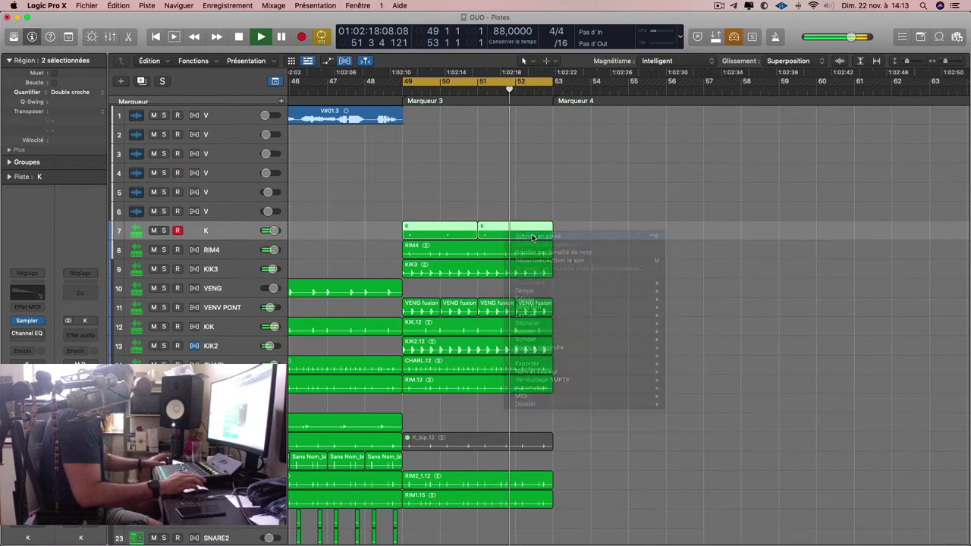
type("TOM 4")
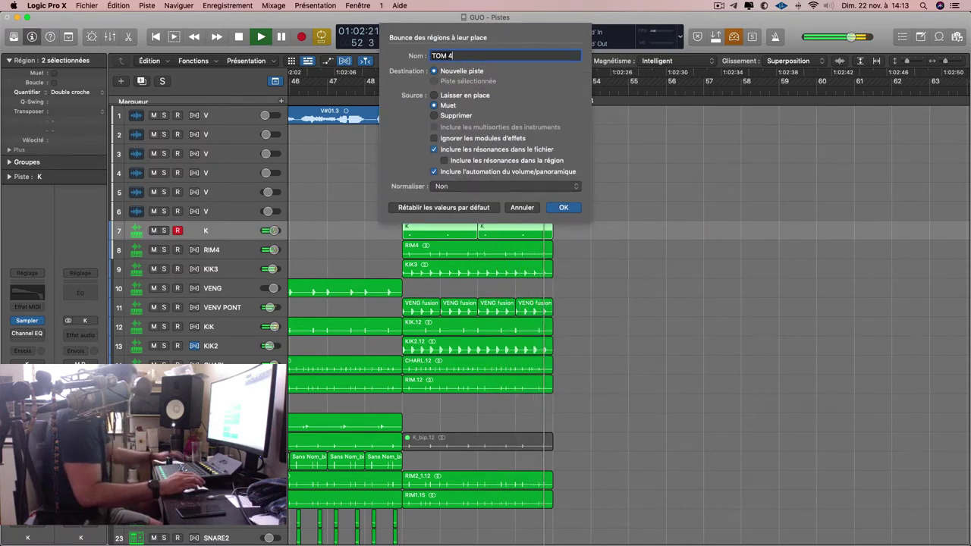
key("Return")
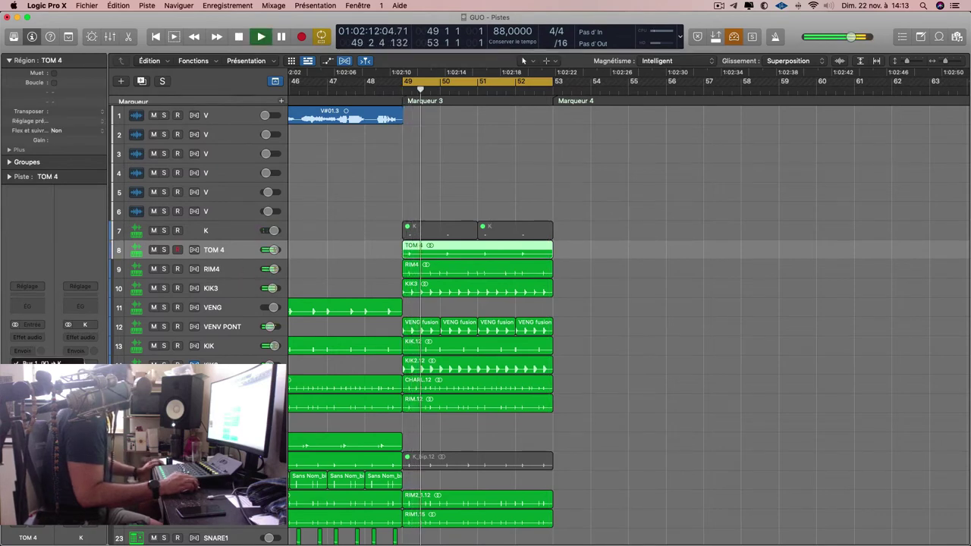
Route the TOM 4 track's output to Bus 2 (D) and delete the two muted K regions above it.
left_click(31, 362)
left_click(144, 232)
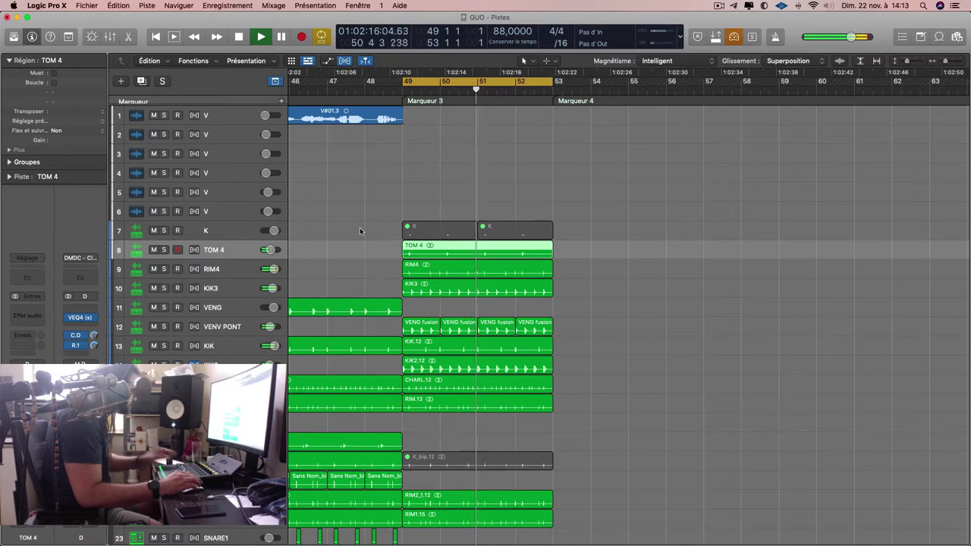
left_click_drag(404, 223, 567, 229)
key("BackSpace")
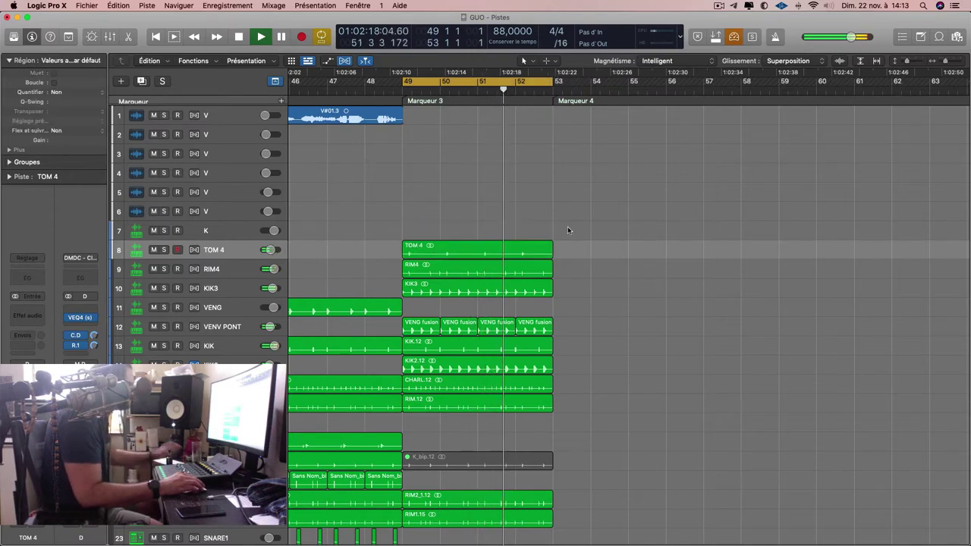
Route the K track's output to Bus 2 (D) and open its Sampler.
left_click(144, 231)
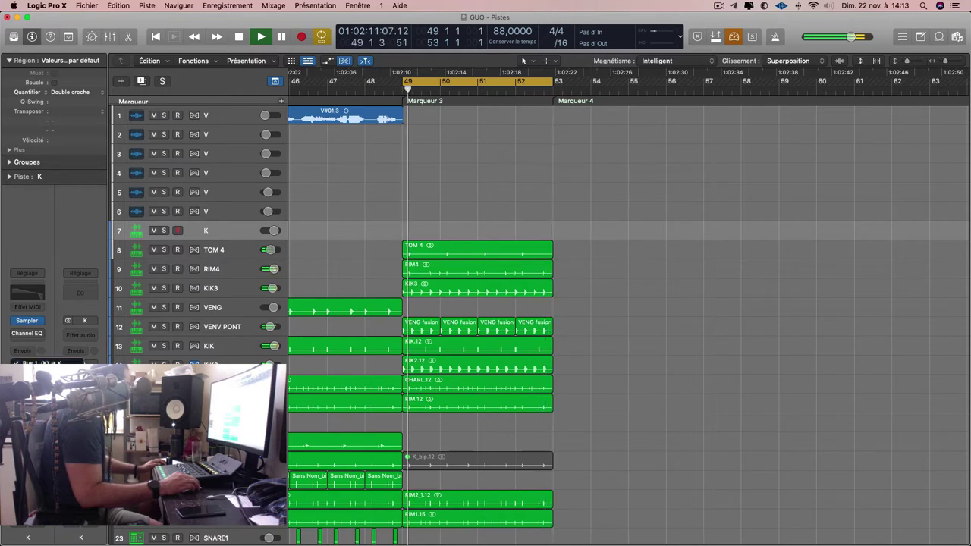
mouse_move(47, 386)
left_click(134, 233)
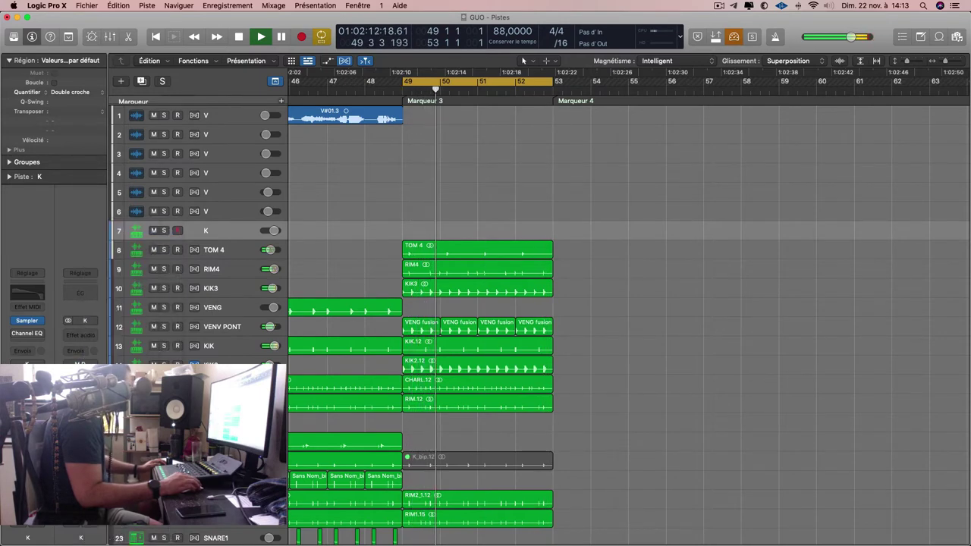
left_click(27, 296)
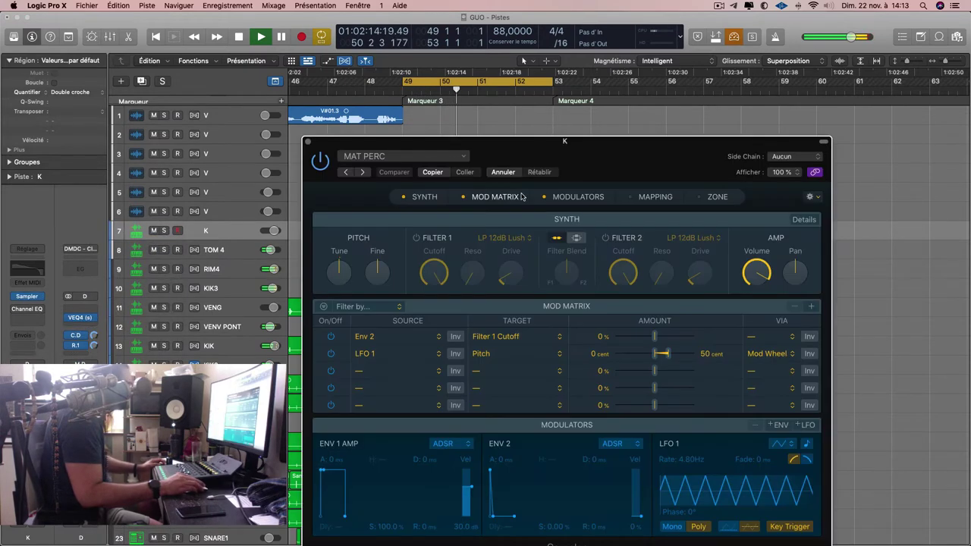
left_click(462, 161)
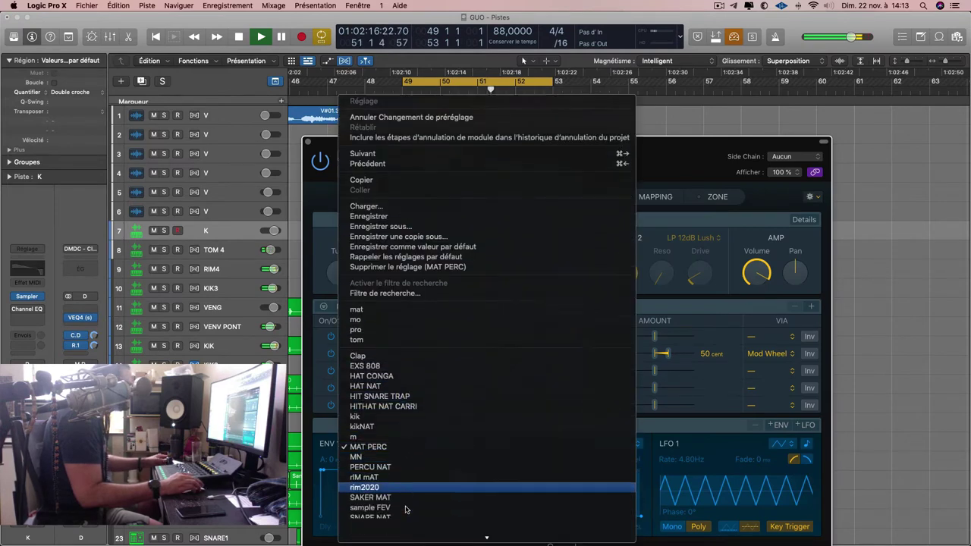
scroll(405, 509, "down", 2)
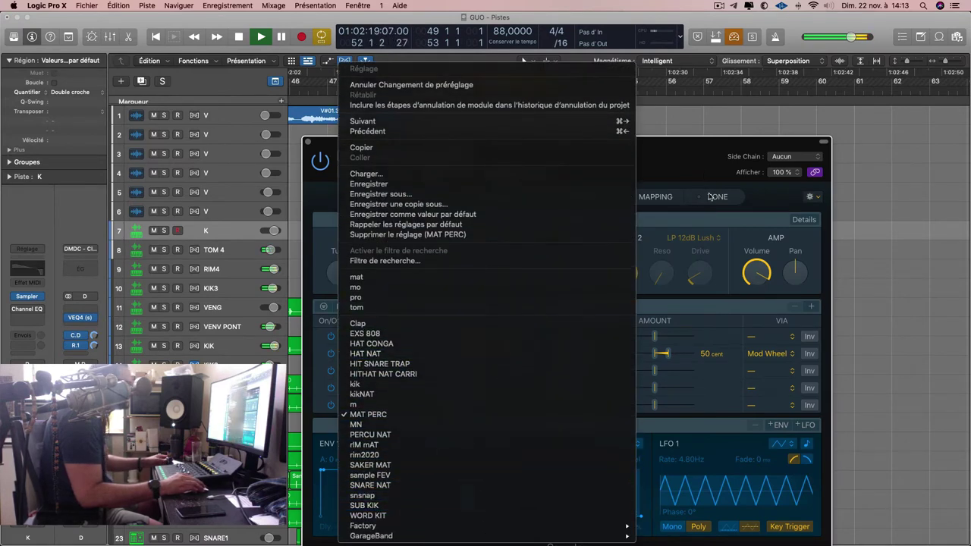
left_click(703, 168)
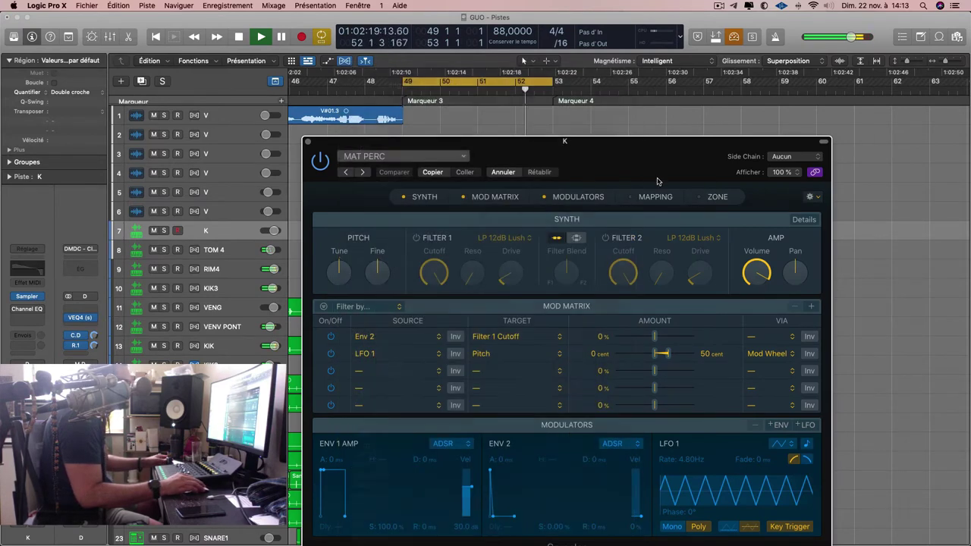
left_click(441, 161)
left_click(607, 184)
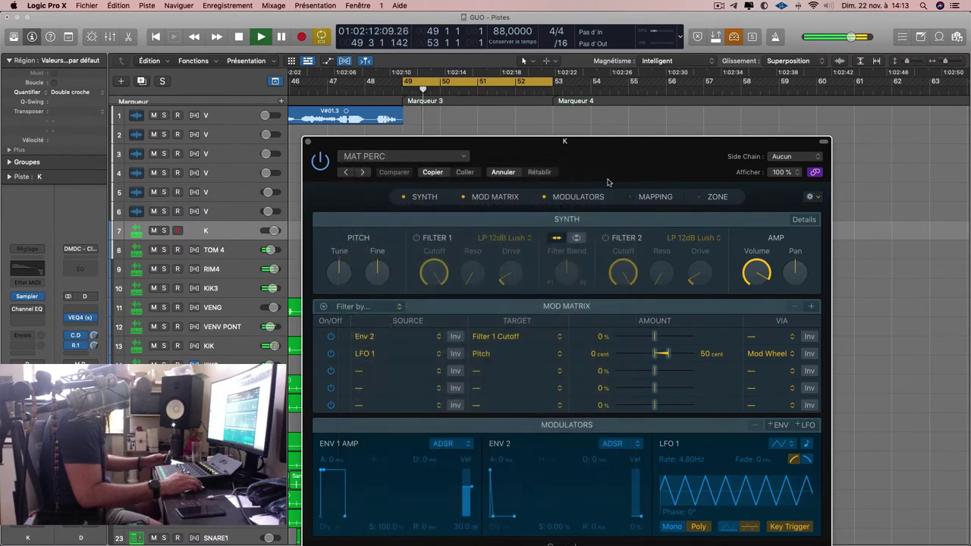
Show the Sampler's key mapping and delete Group #2 with all its zones.
left_click(635, 197)
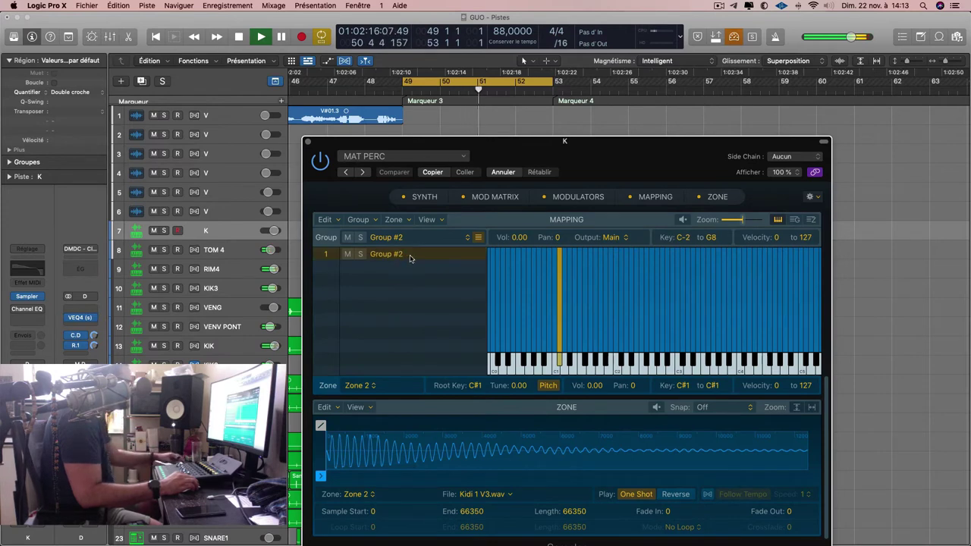
key("BackSpace")
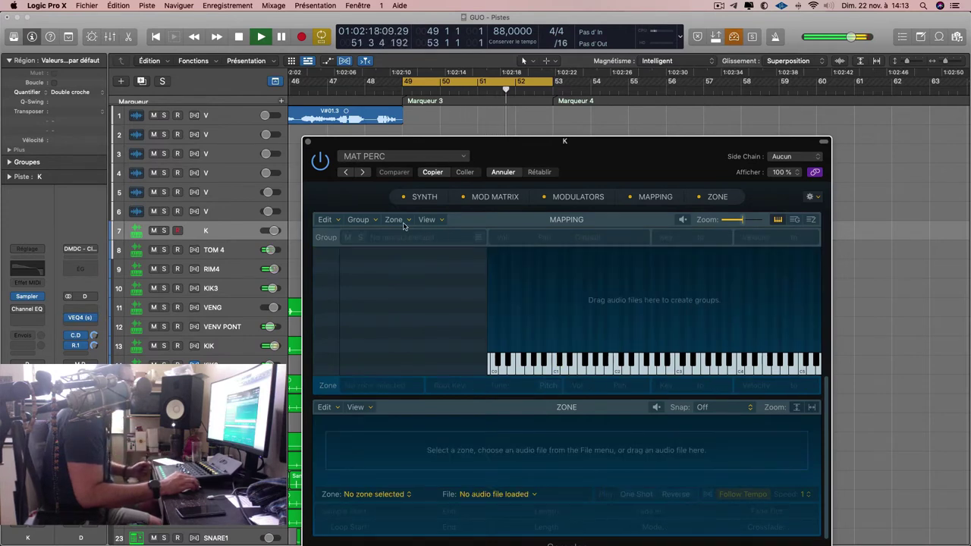
Load all clap samples from Disque A's SAMPLES/KIT NATIV/SAmple NATIV/Global Shake DRUM KIT/Clap folder into the K track's Sampler as new zones.
left_click(404, 225)
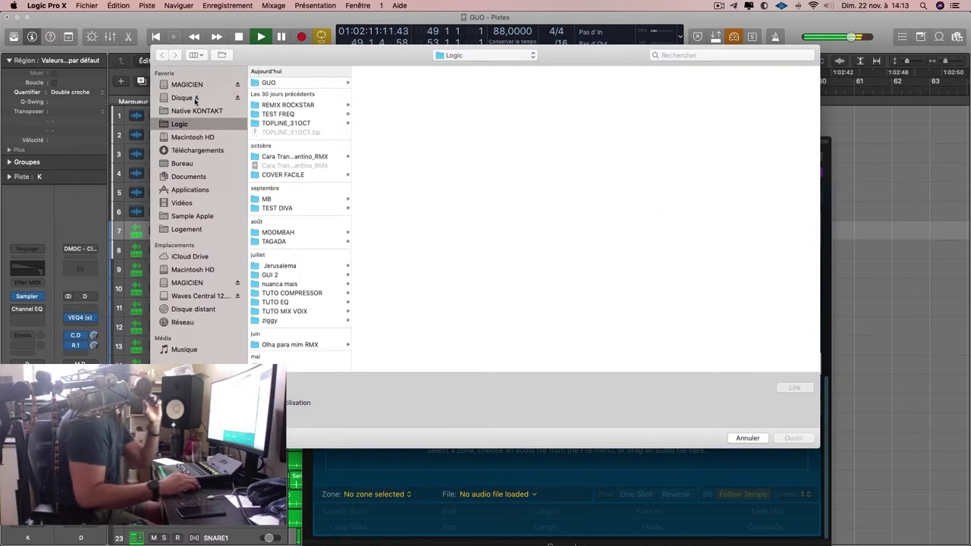
left_click(189, 98)
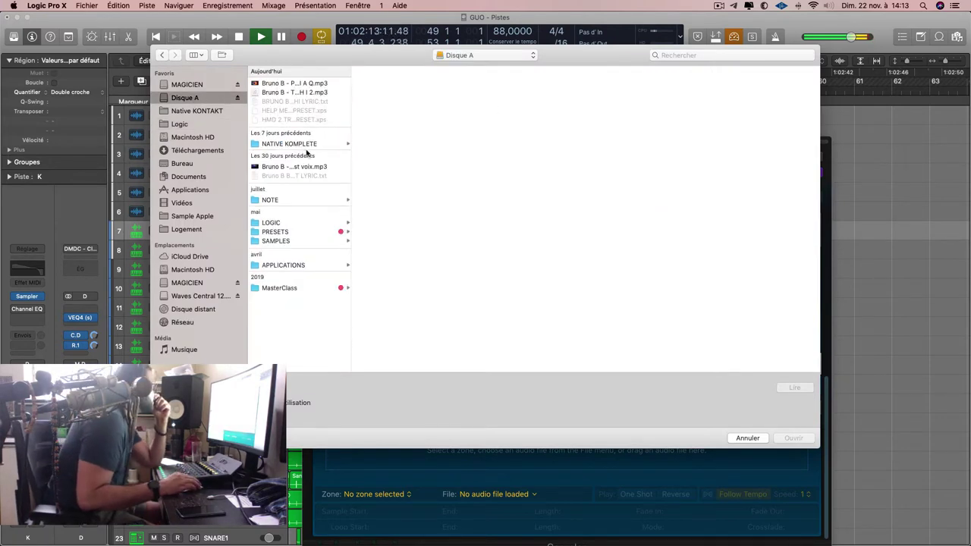
left_click(288, 241)
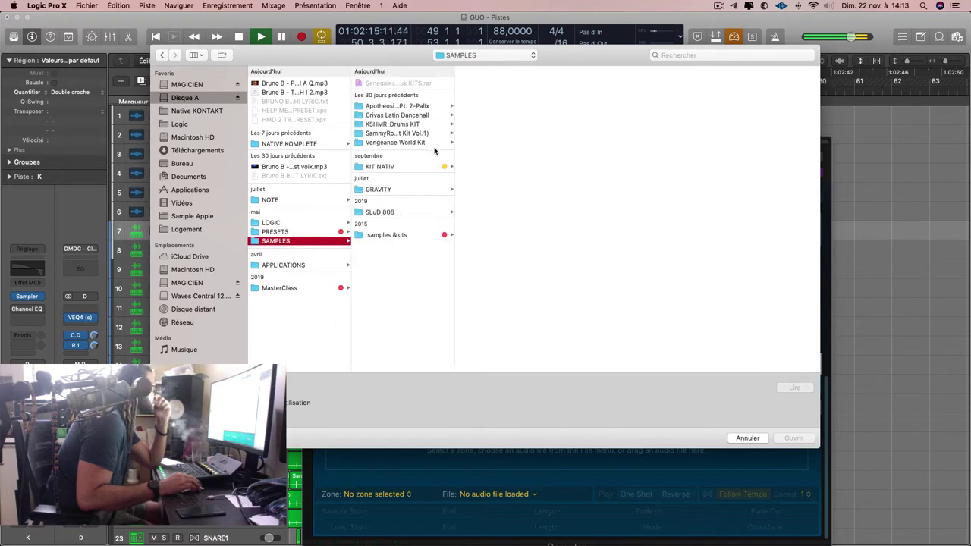
left_click(415, 165)
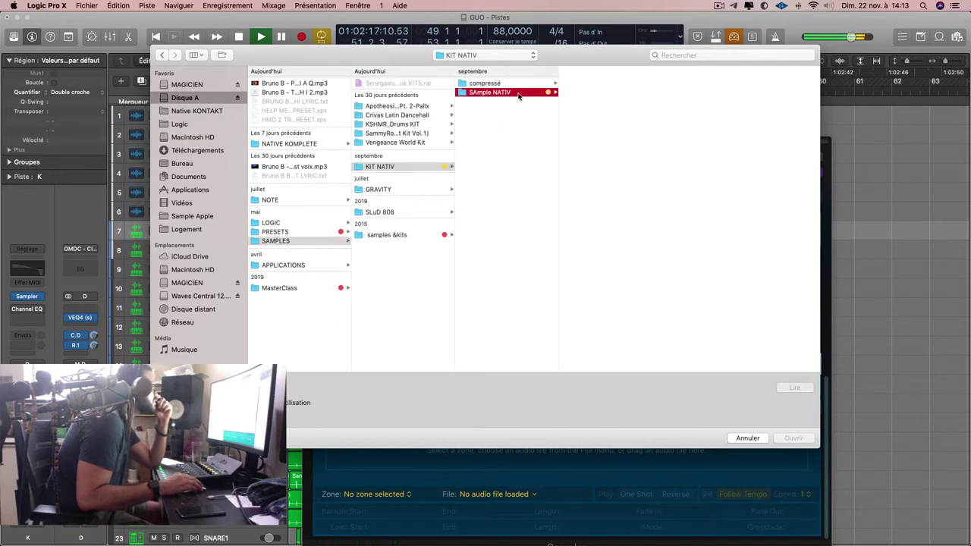
left_click(639, 162)
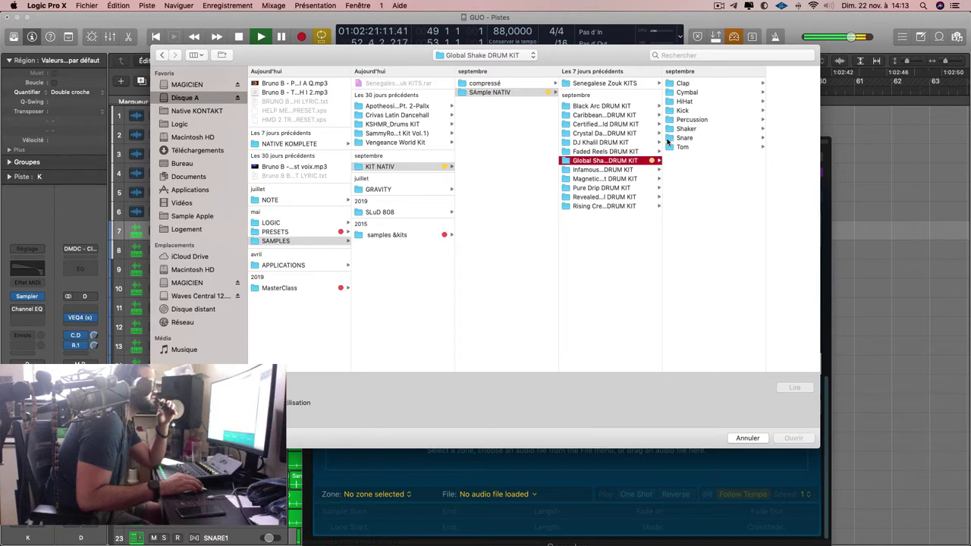
left_click(684, 84)
left_click_drag(781, 84, 787, 357)
left_click(794, 438)
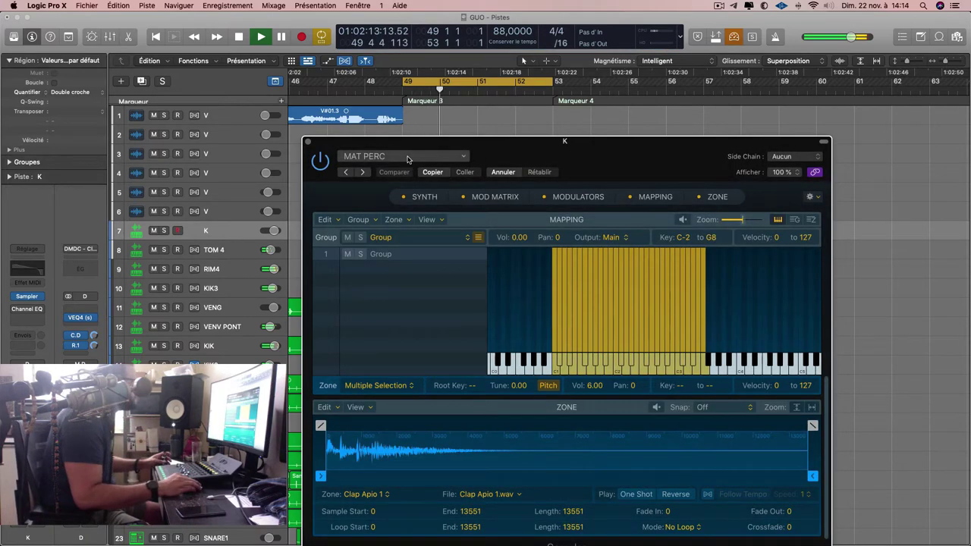
Save the clap mapping as a new Sampler instrument named CLAP NAT.
left_click(407, 158)
left_click(434, 302)
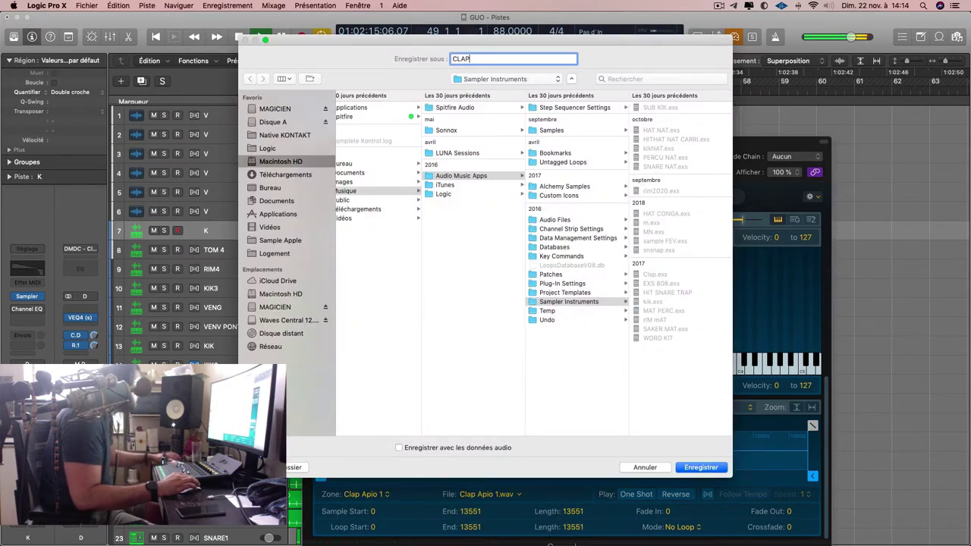
key("Return")
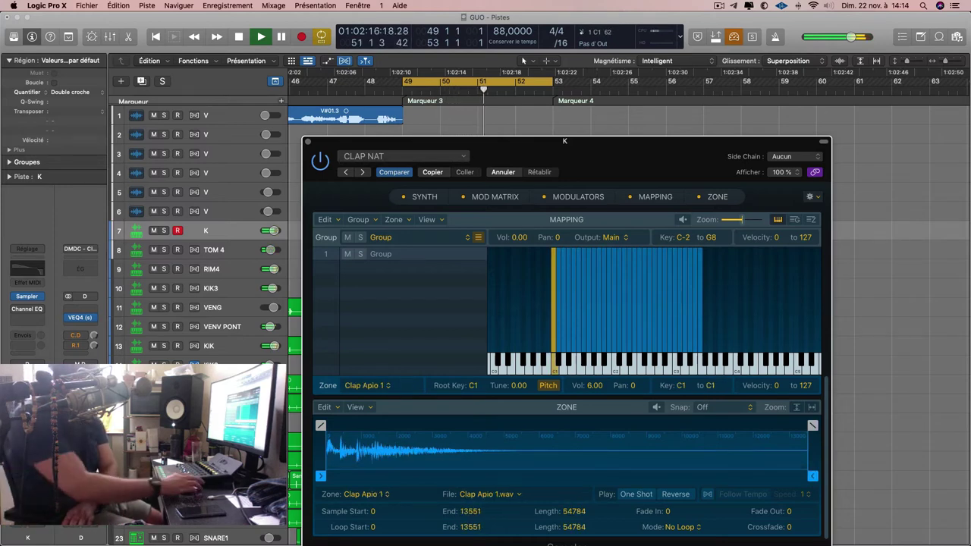
Add a send to Bus 7 on the K track.
left_click(28, 338)
mouse_move(30, 347)
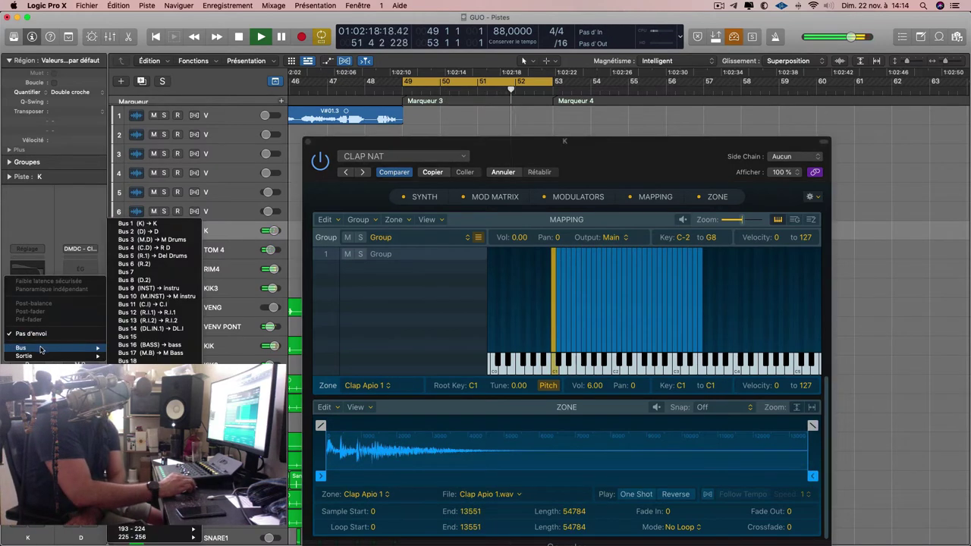
left_click(145, 276)
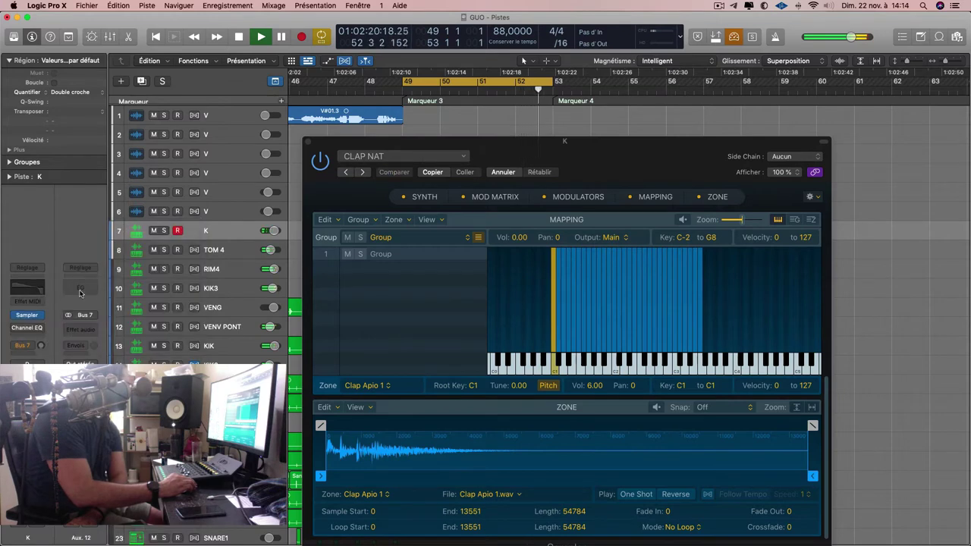
Load the DMDC - Clap Hallwayz drum chain on the Bus 7 aux and set the K track's send level to +0.0.
left_click(86, 269)
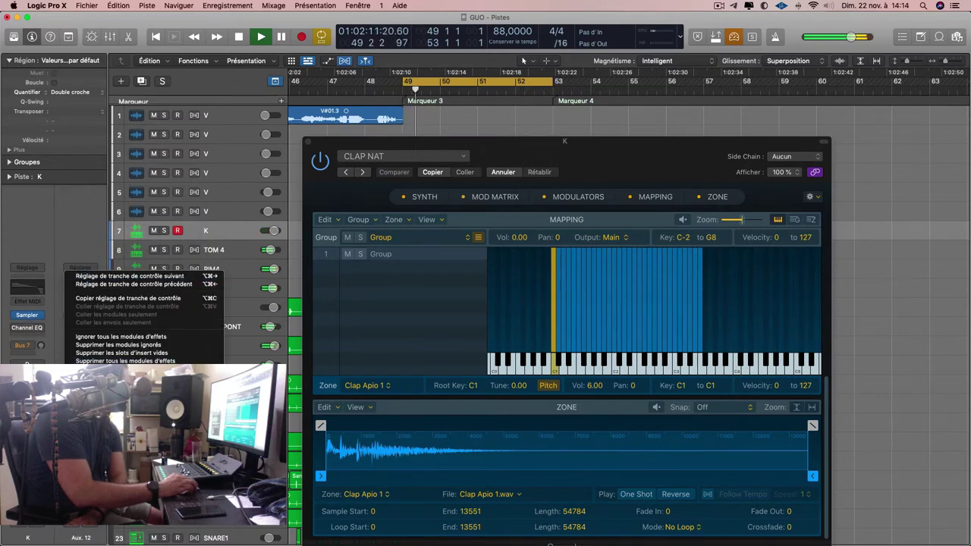
mouse_move(282, 427)
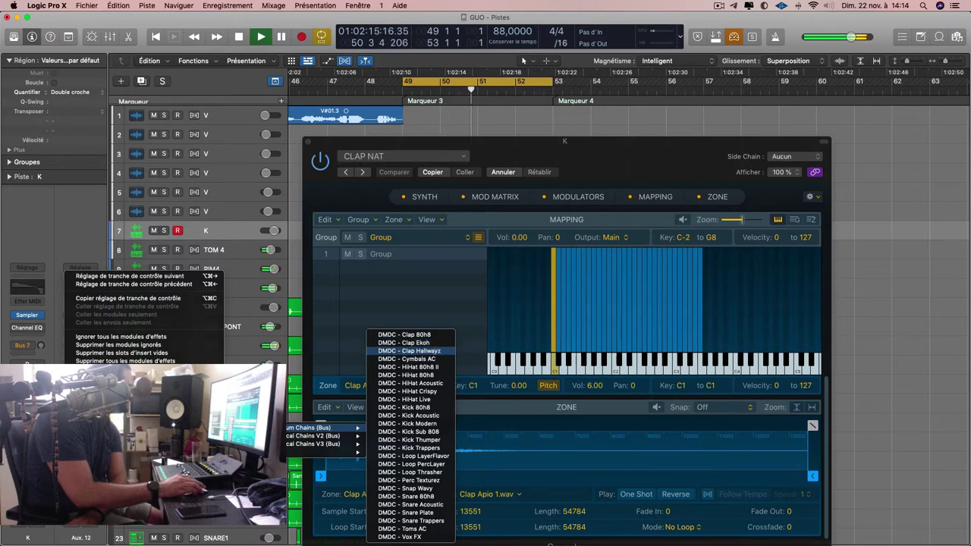
left_click(432, 350)
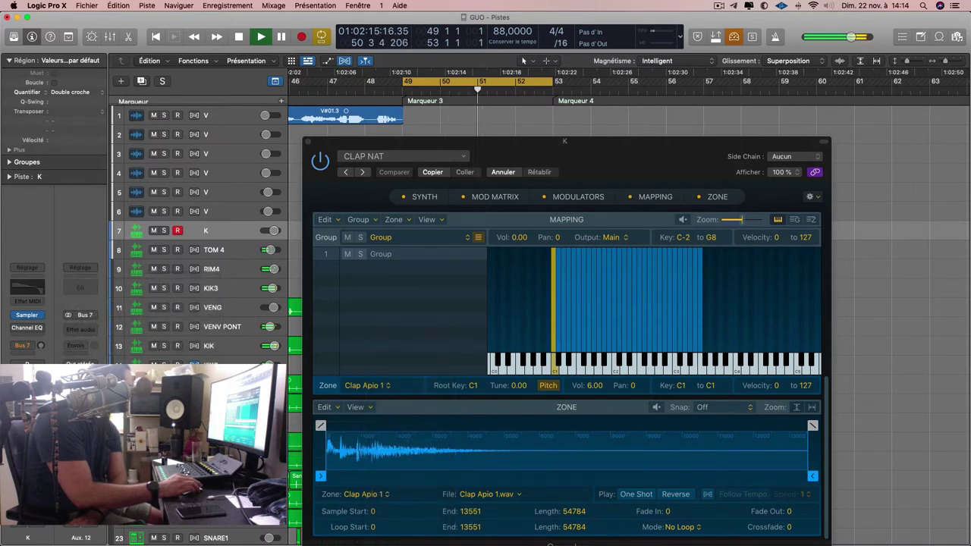
left_click(40, 346, "alt")
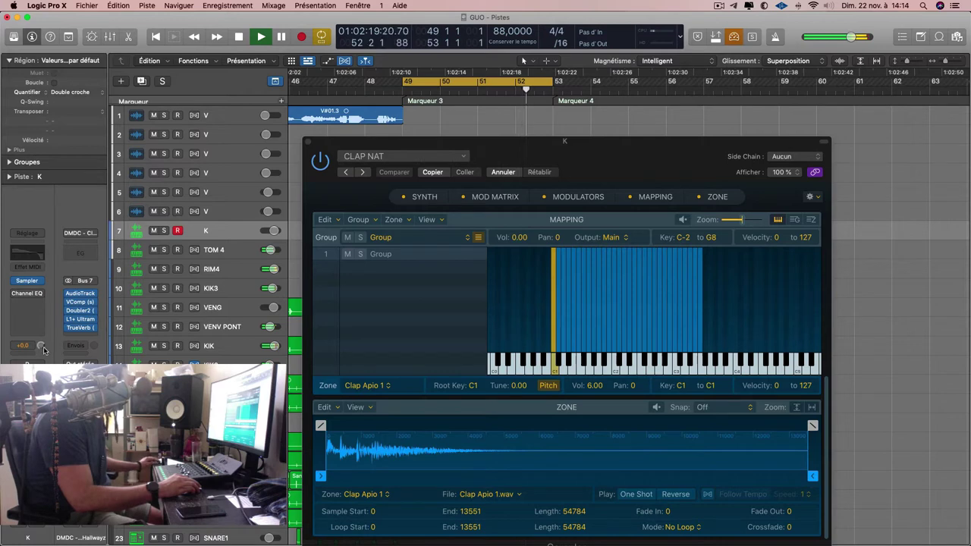
key("Return")
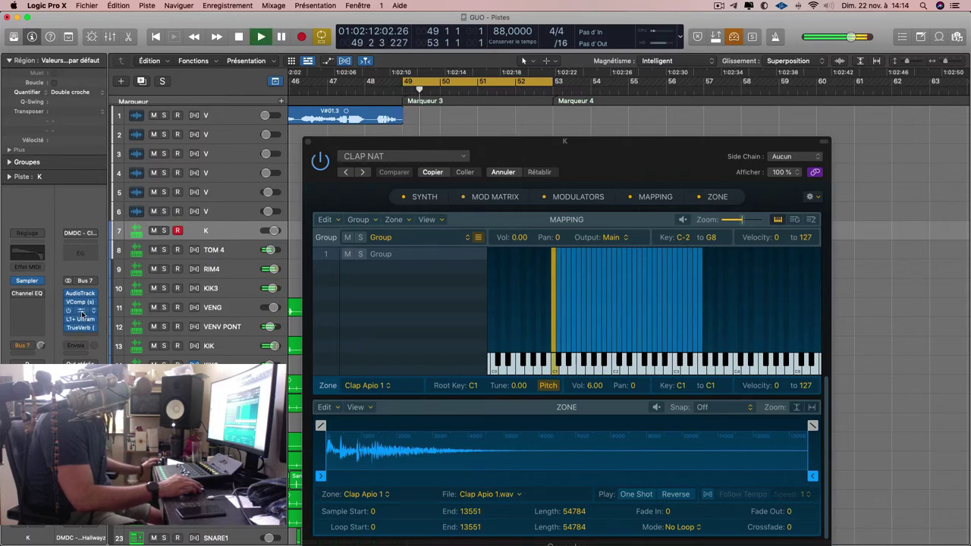
Move the TrueVerb and Doubler2 plug-ins from the Bus 7 aux to the K track's inserts.
left_click_drag(59, 329, 29, 327)
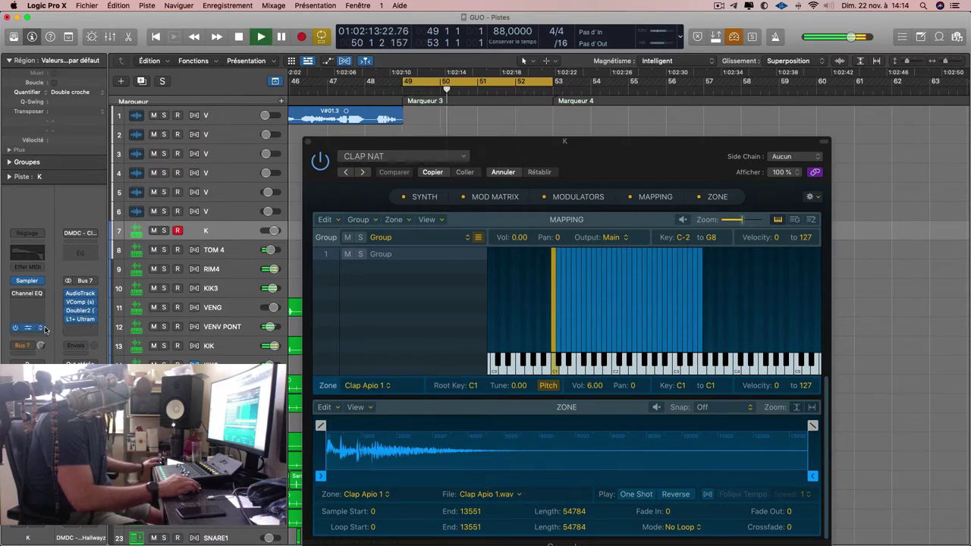
key("Return")
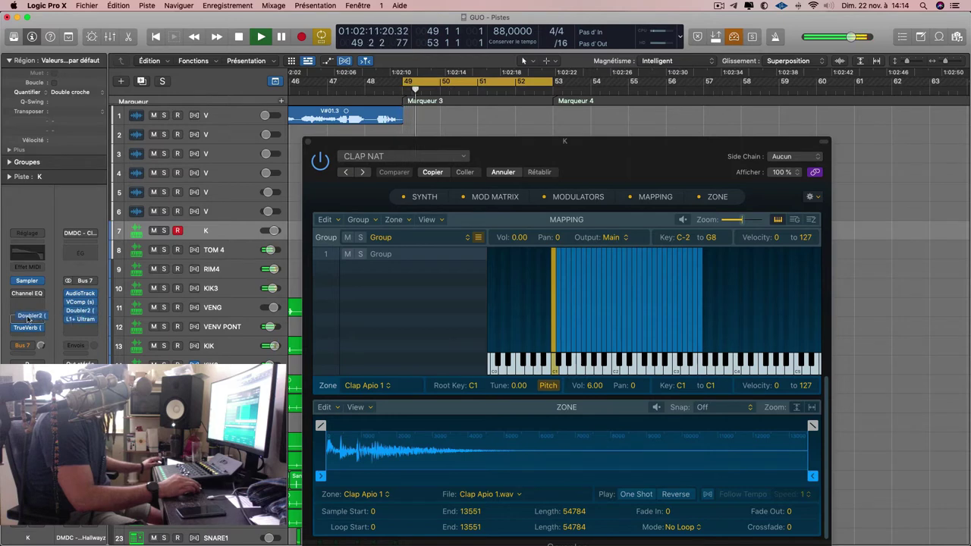
left_click_drag(28, 321, 28, 322)
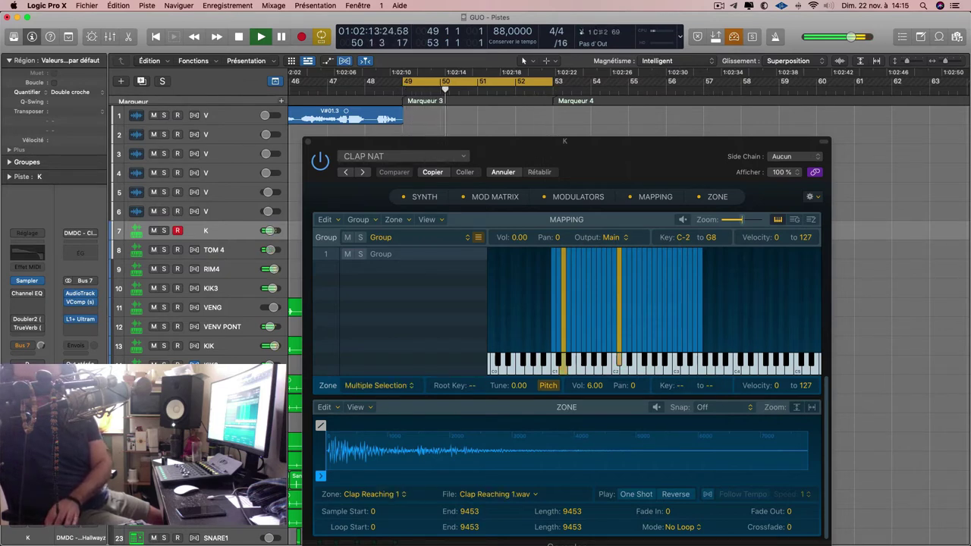
Record a clap pattern on the K track over bars 49 to 53 and stop playback.
key("r")
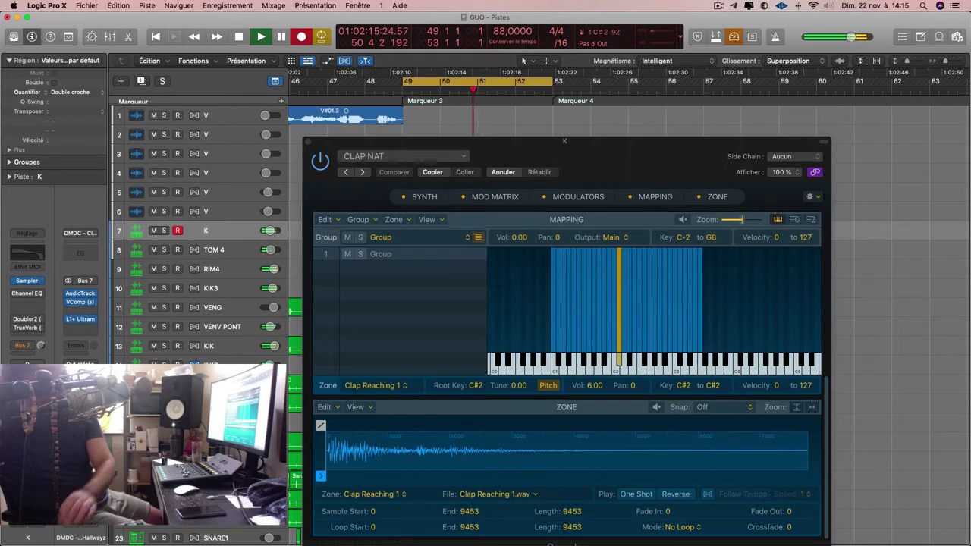
key("v")
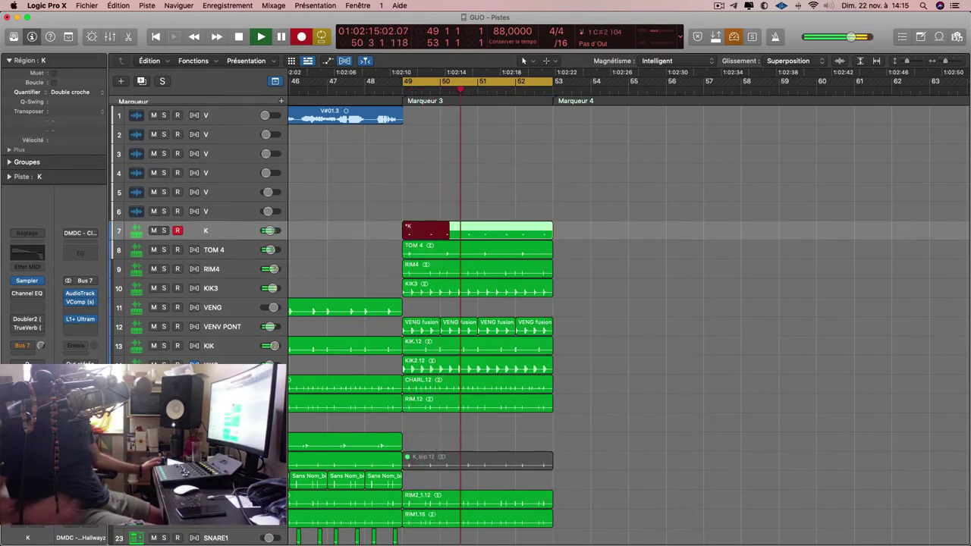
key("space")
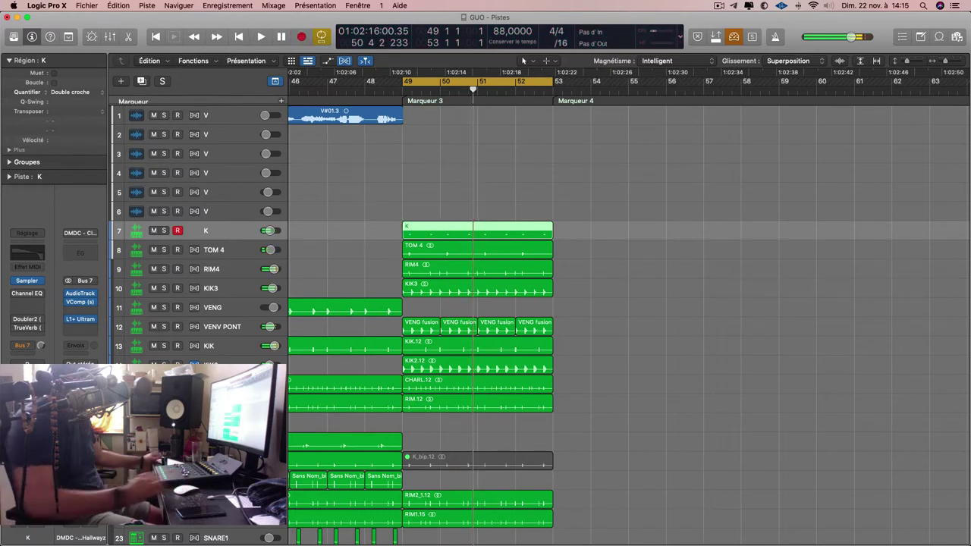
Duplicate the K track with its settings and record a second clap pattern on it from bar 49 to bar 53.
key("super+d")
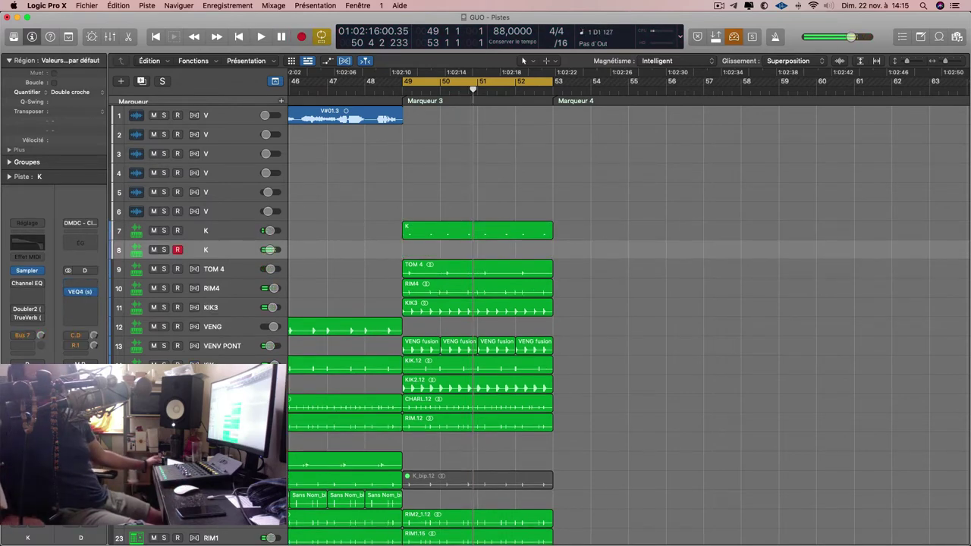
key("space")
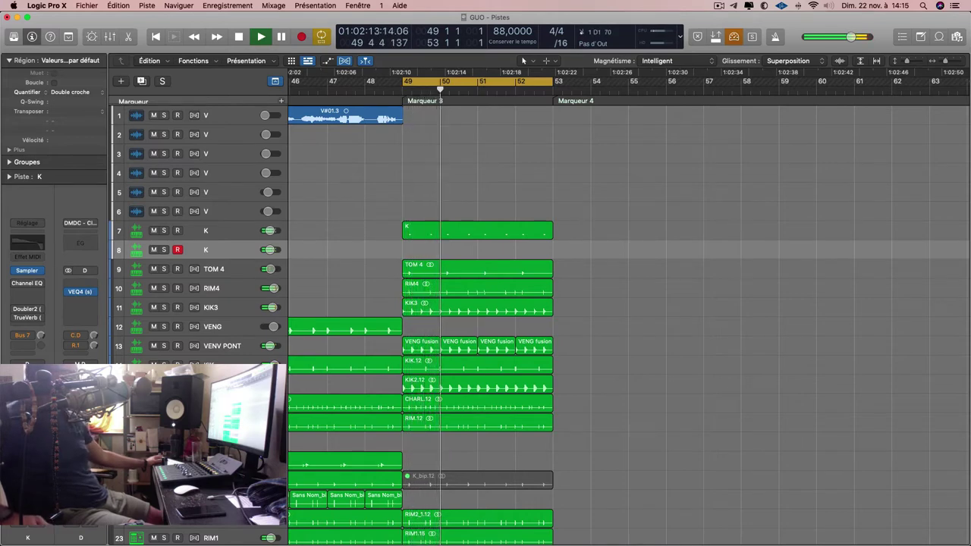
key("r")
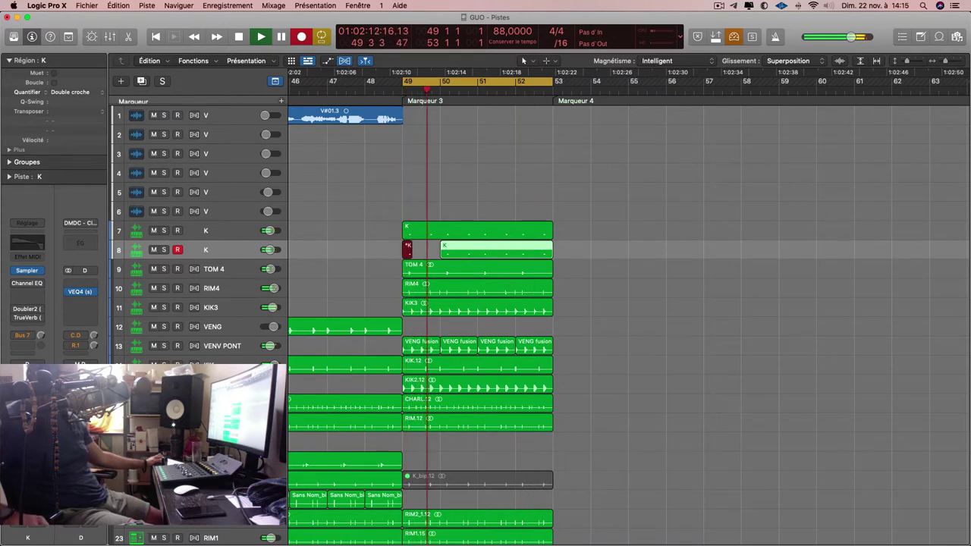
key("Return")
key("u")
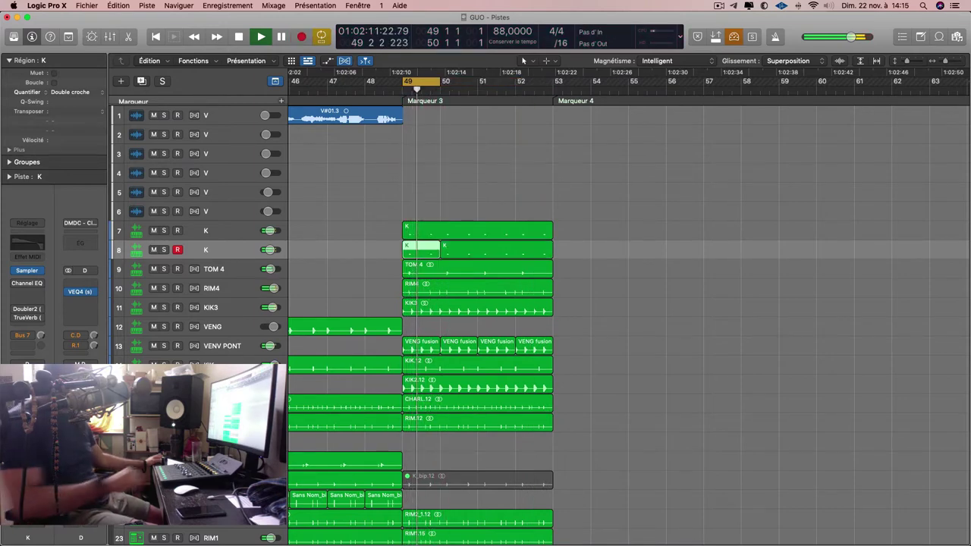
key("space")
Bounce both regions of the second K track in place to a new track named CLAP 2 and delete the muted originals.
left_click(492, 253)
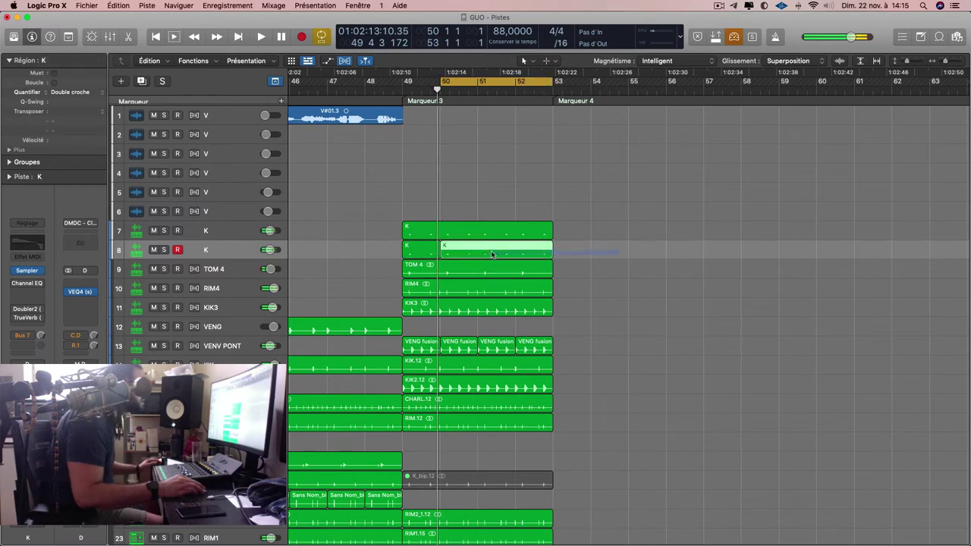
left_click(421, 250, "shift")
right_click(420, 249)
left_click(440, 251)
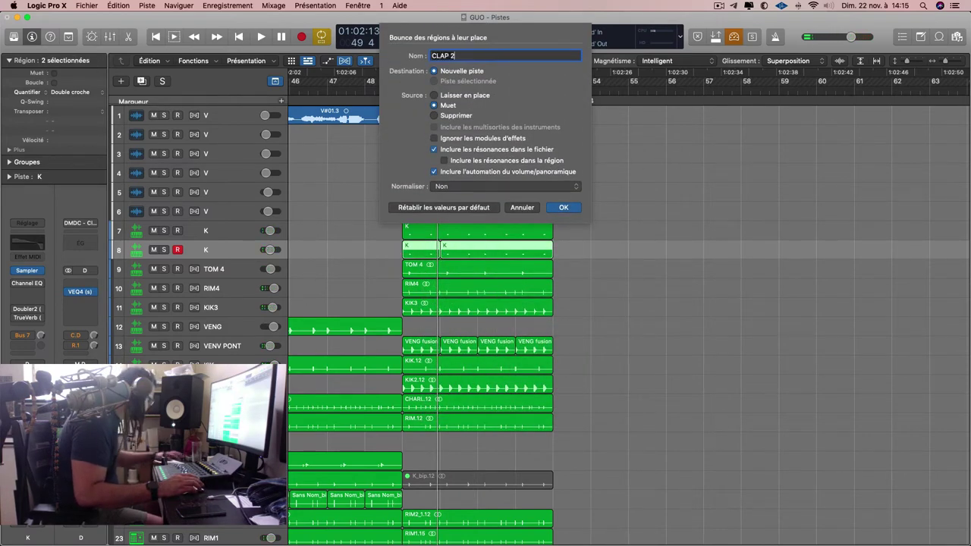
type("CLAP 2")
key("Return")
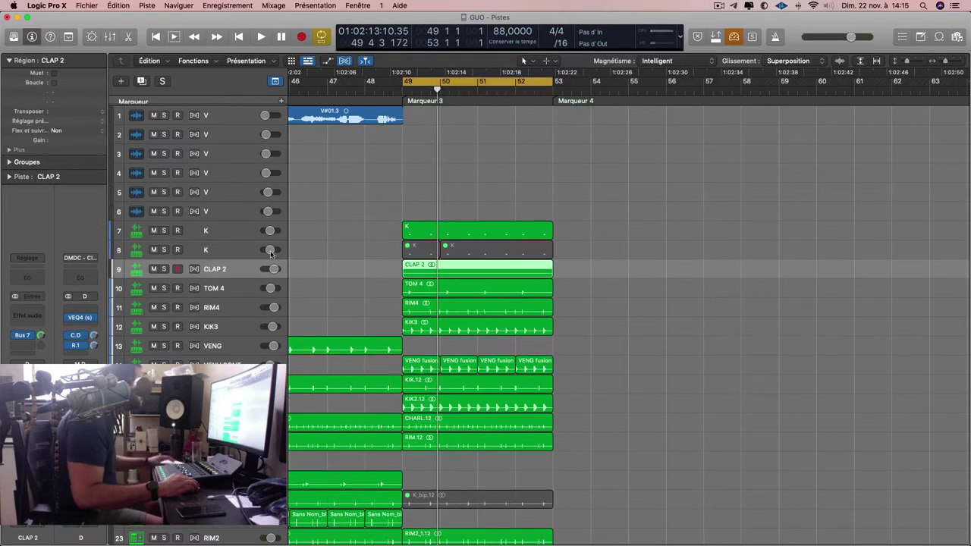
left_click(281, 247)
key("Delete")
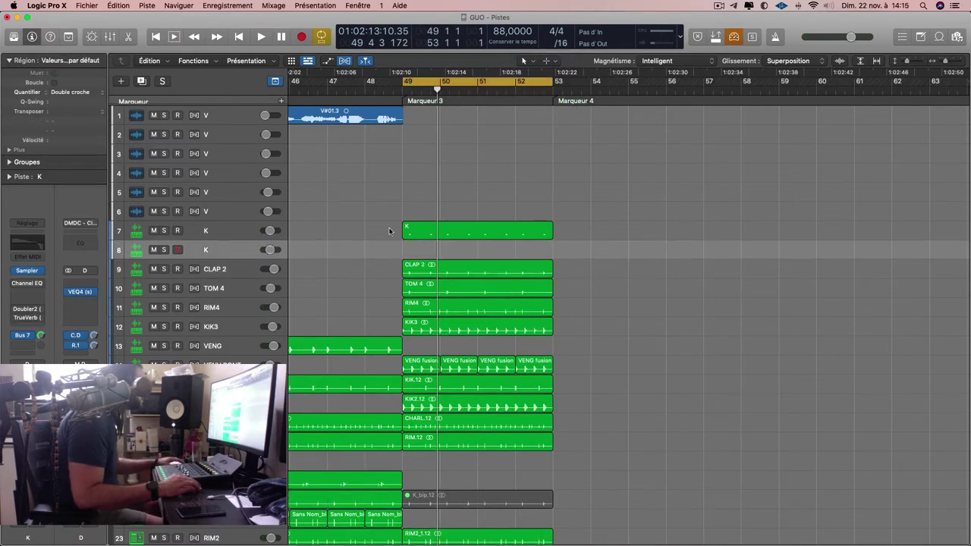
Bounce the first K track's clap region in place to a new track named CLAP 1.
left_click(435, 229)
right_click(436, 227)
left_click(475, 232)
type("CL")
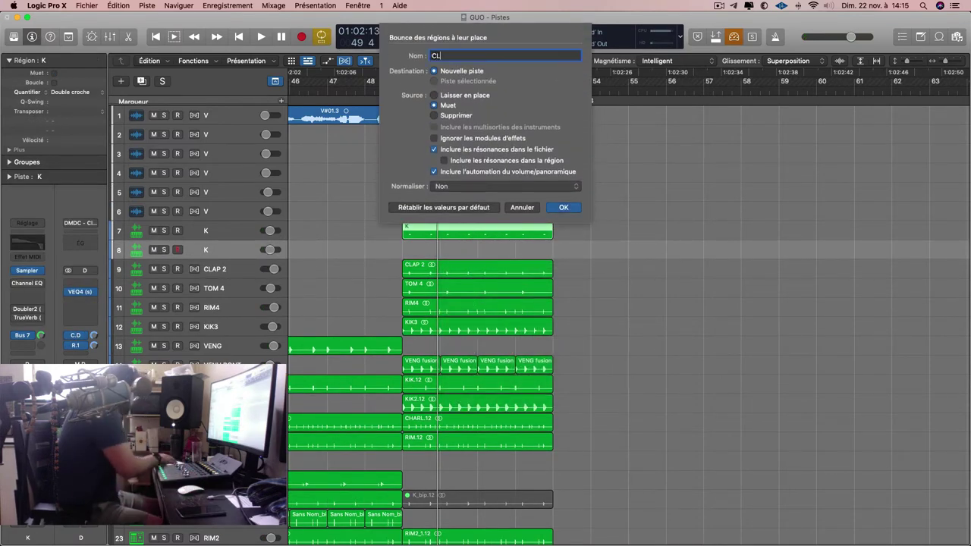
type("AP 1")
key("Return")
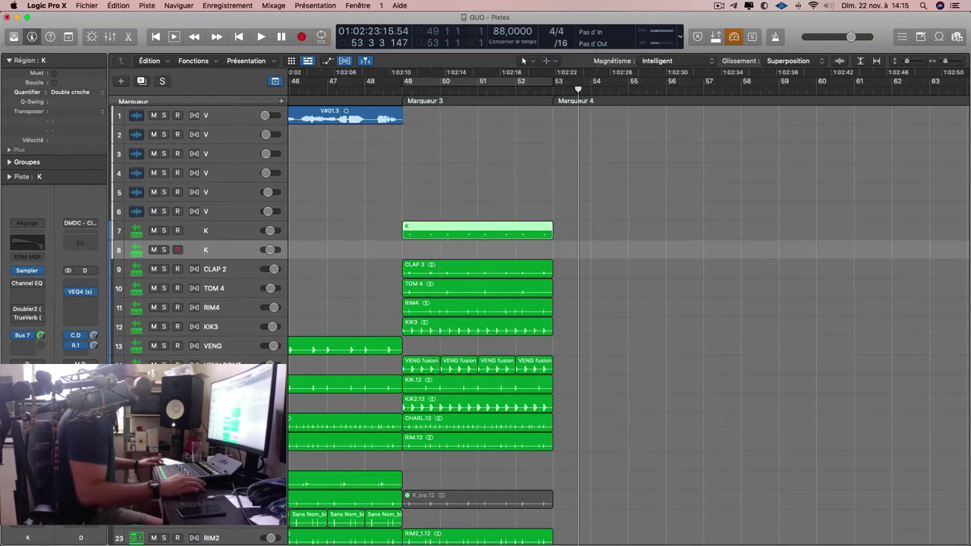
Play the bridge and solo the CLAP 2 and CLAP 1 tracks.
key("space")
mouse_move(232, 266)
left_mouse_down()
mouse_move(223, 269)
mouse_move(228, 258)
left_mouse_up()
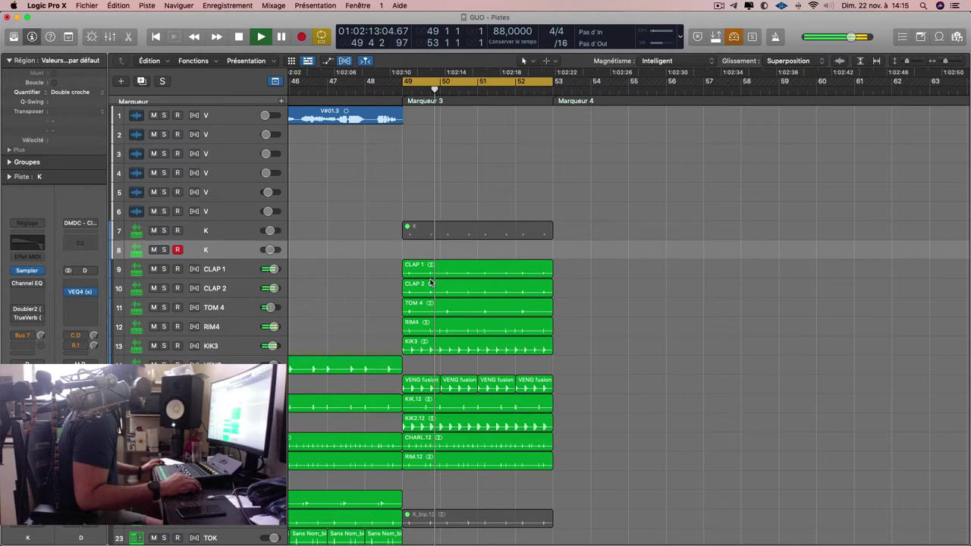
left_click(224, 285)
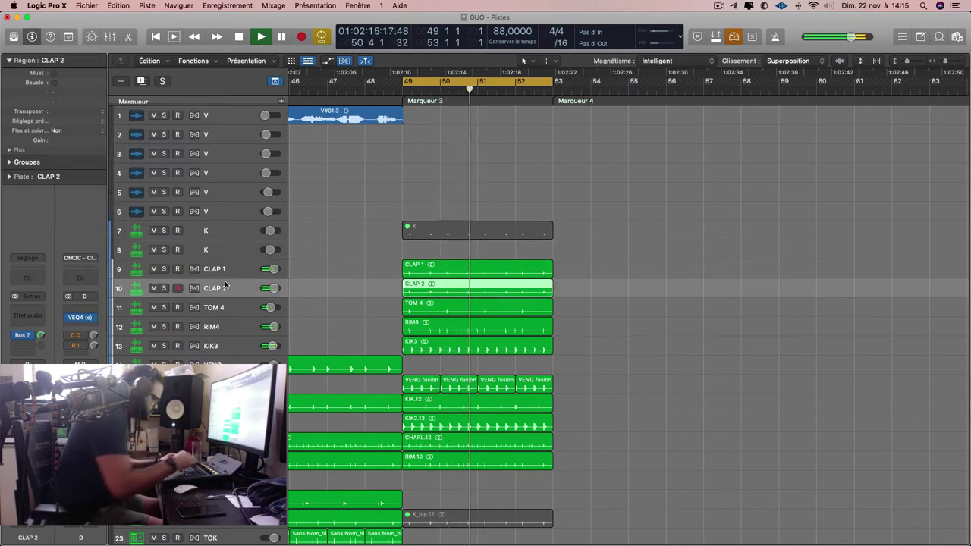
key("s")
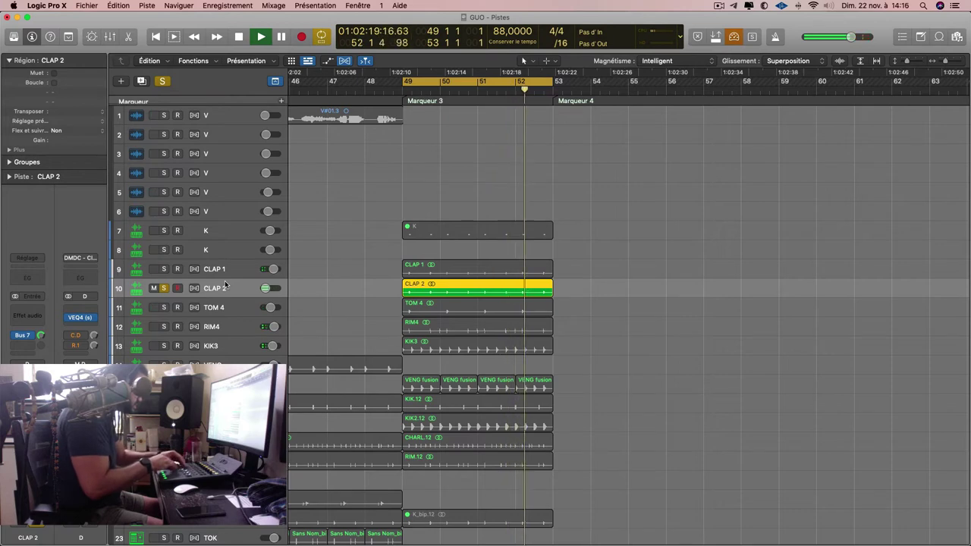
key("s")
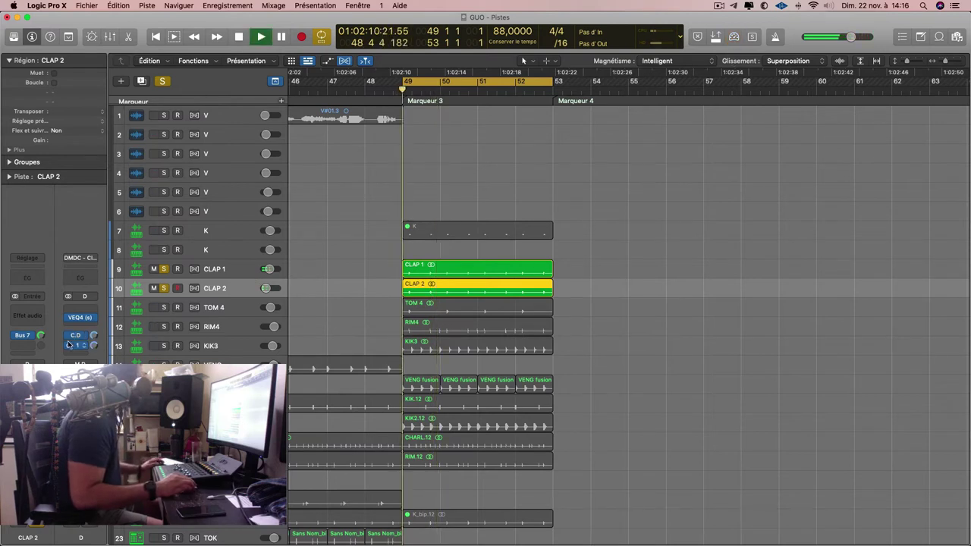
Inspect CLAP 2's Bus 7 send, show the mixer and move the Doubler2 and TrueVerb effects from the second K track to CLAP 1.
left_click(28, 334)
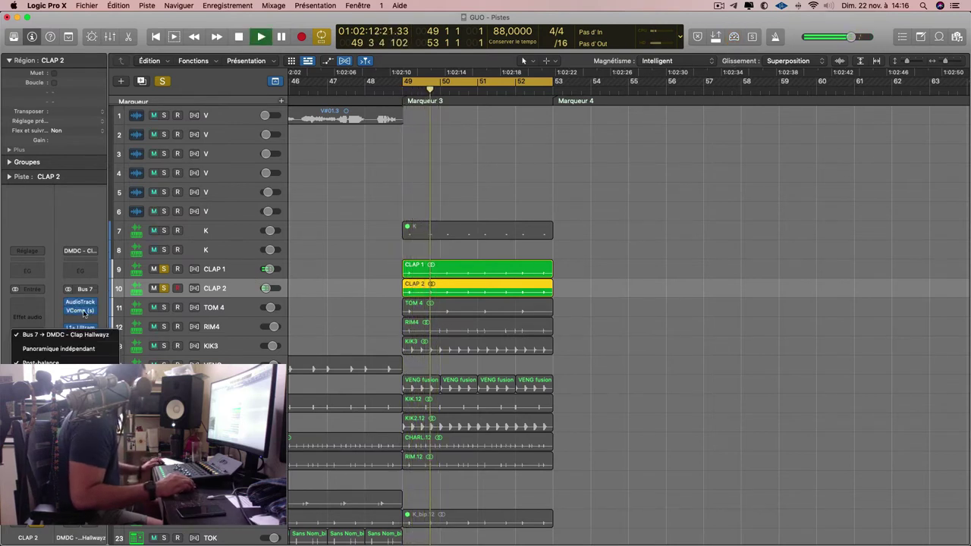
left_click(28, 334)
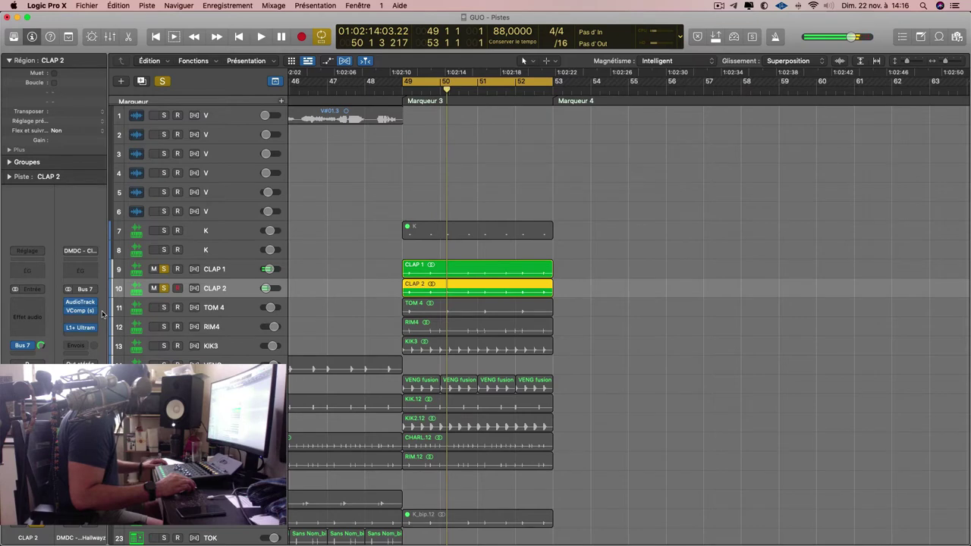
key("x")
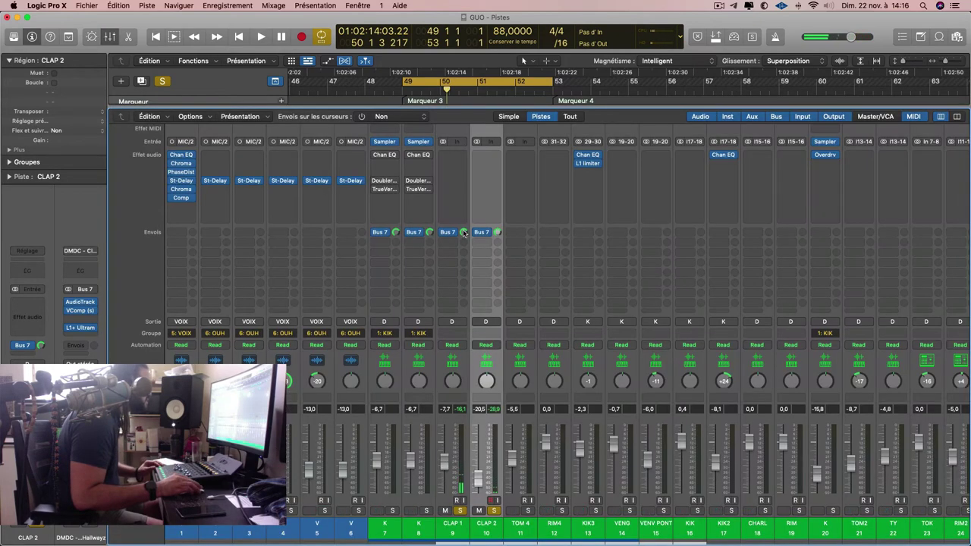
scroll(430, 195, "right", 2)
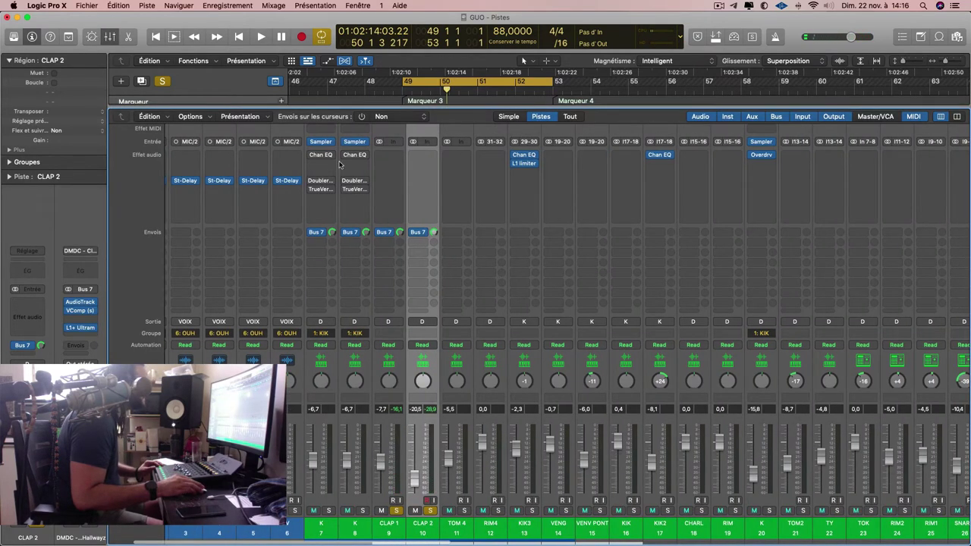
left_click_drag(388, 184, 382, 190)
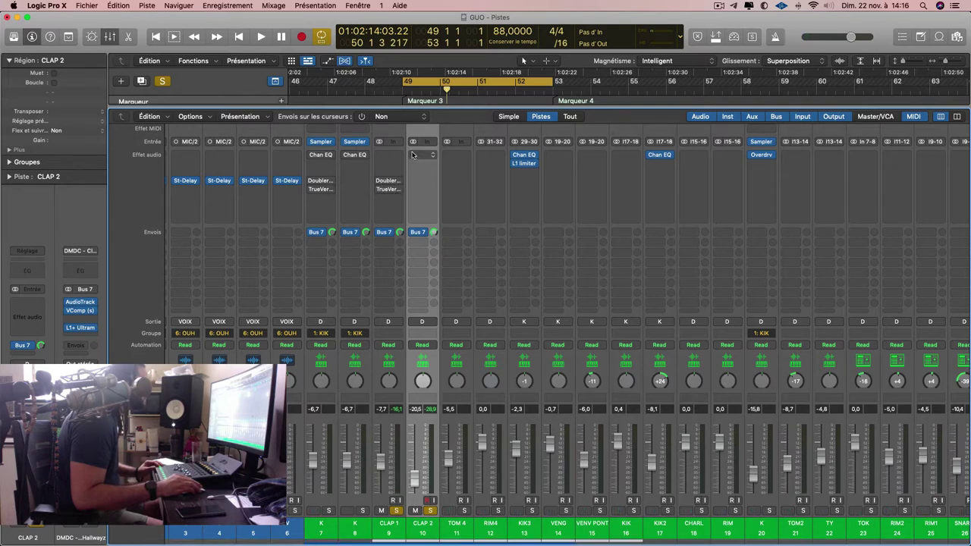
Move the Doubler2 and TrueVerb effects from CLAP 1 to the Bus 7 aux channel, enable them there and play the bridge.
key("shift+x")
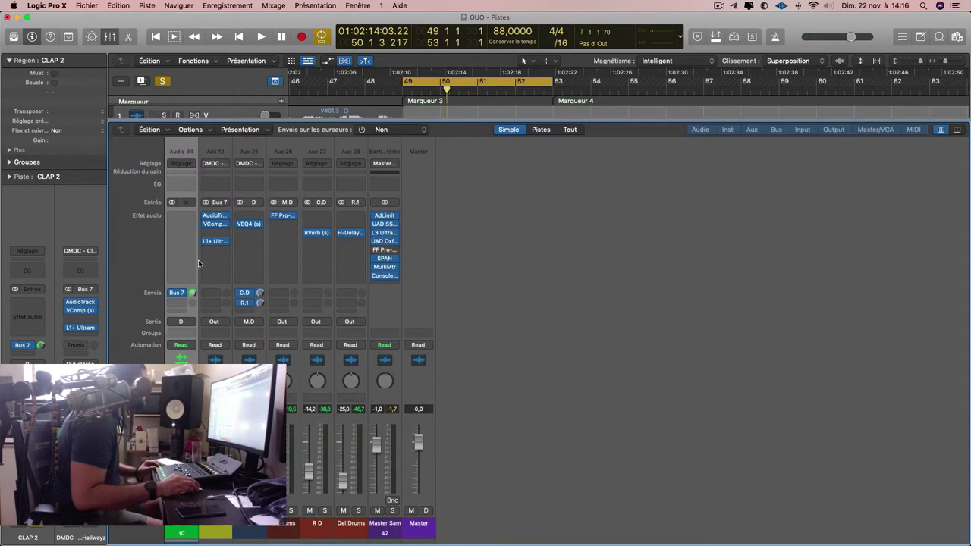
key("shift+x")
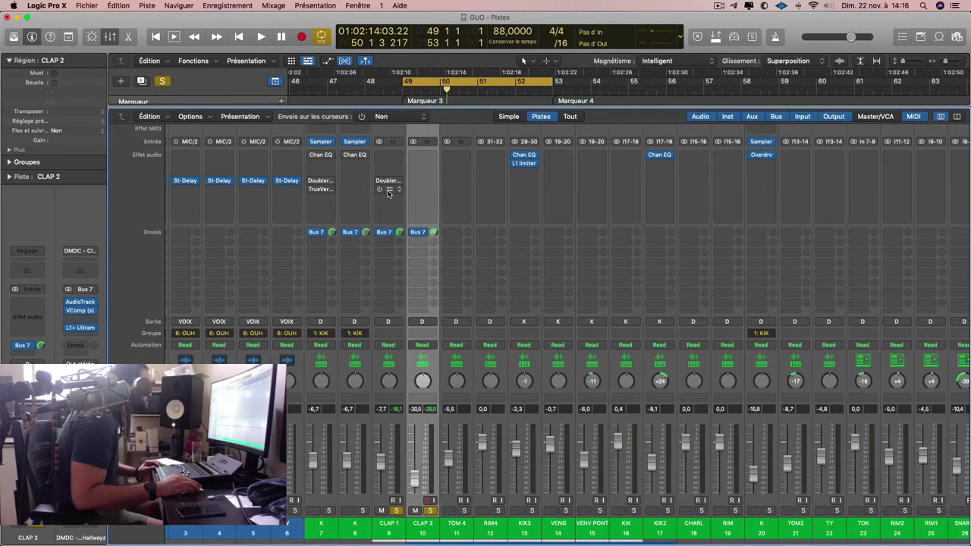
left_click(390, 532)
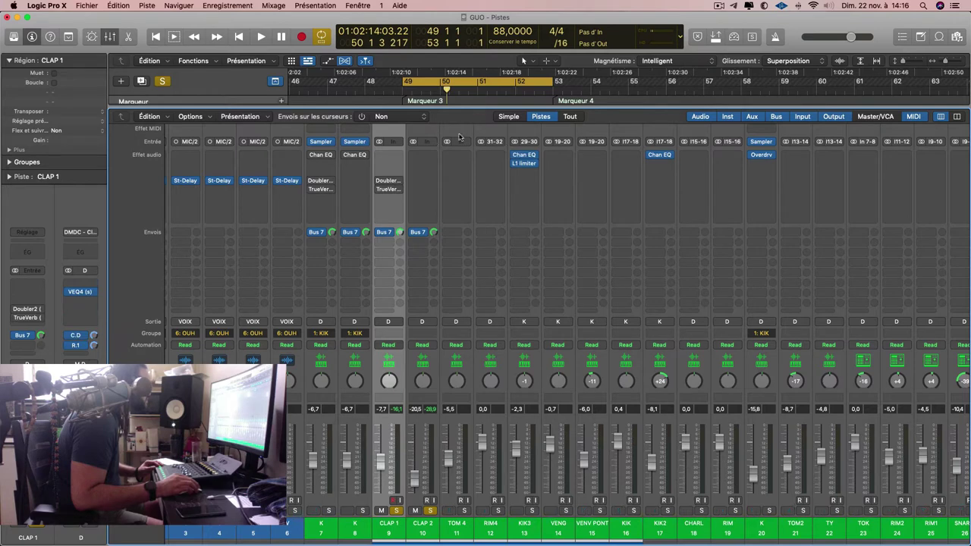
left_click(508, 118)
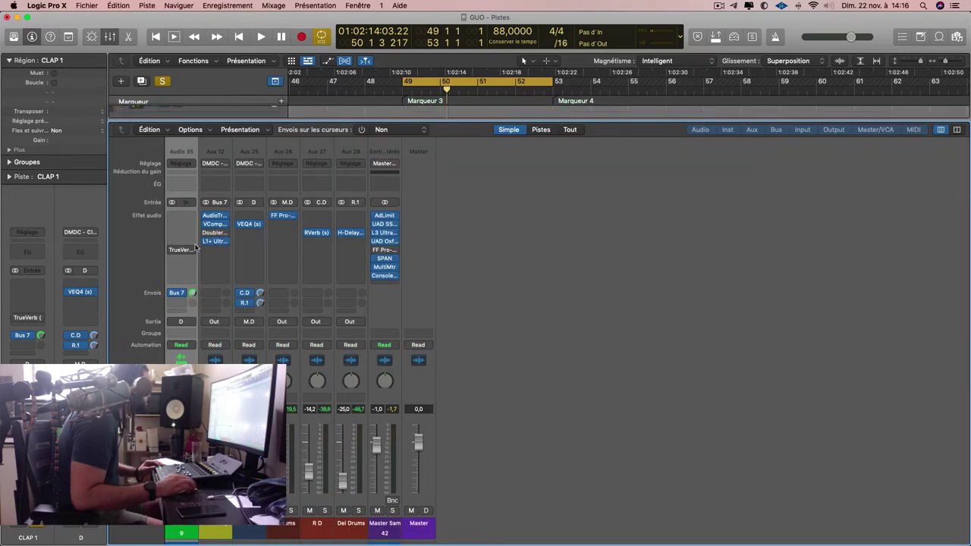
left_click_drag(181, 250, 215, 250)
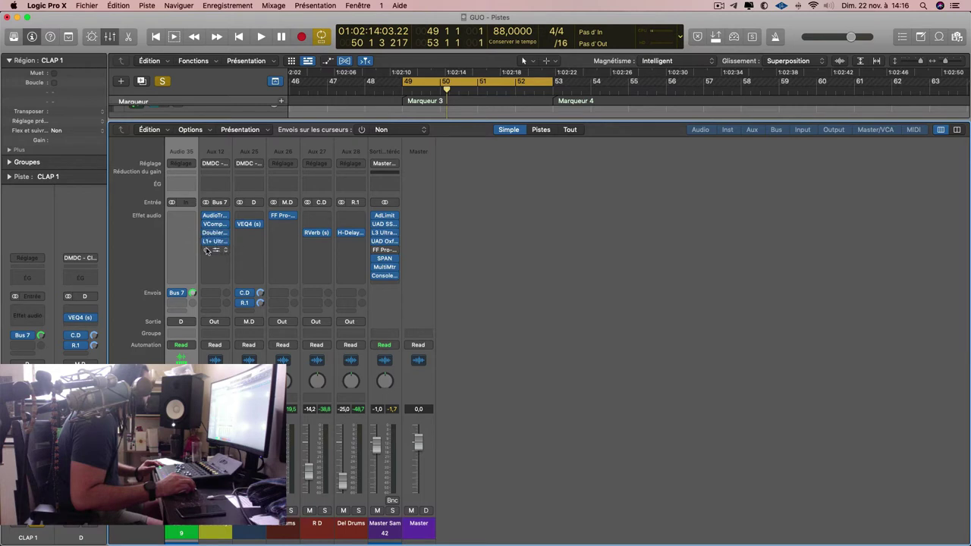
key("space")
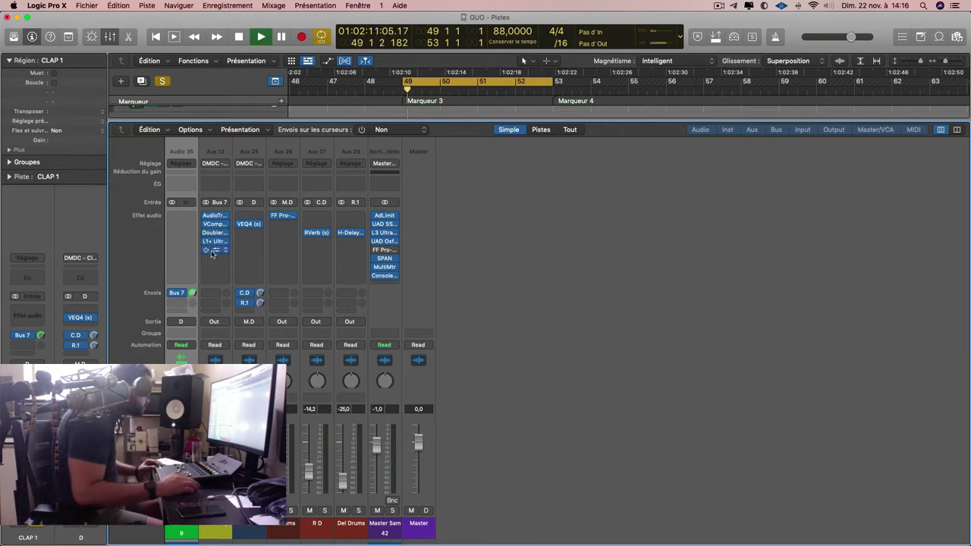
Select both K tracks and remove their remaining Doubler2, TrueVerb and Channel EQ effects.
left_click(540, 130)
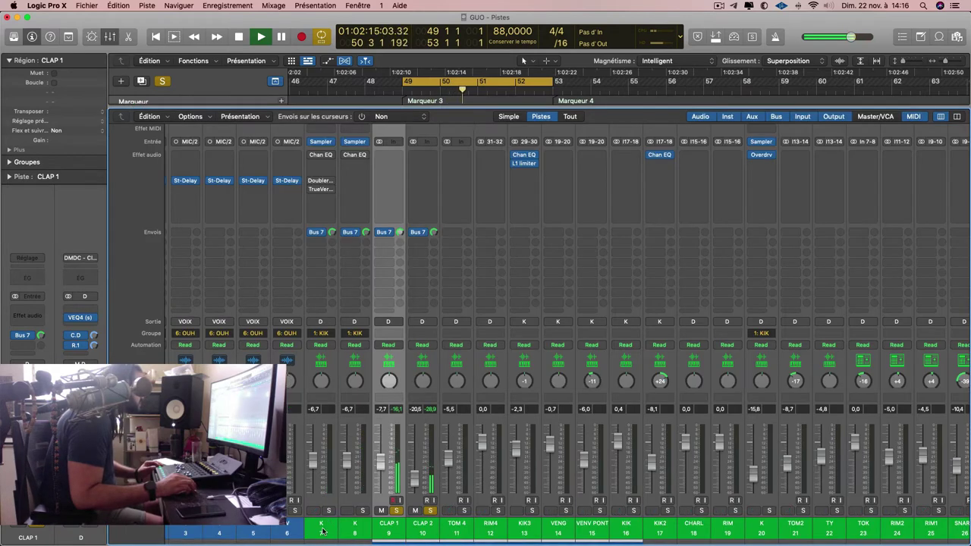
left_click(364, 531)
left_click(331, 180)
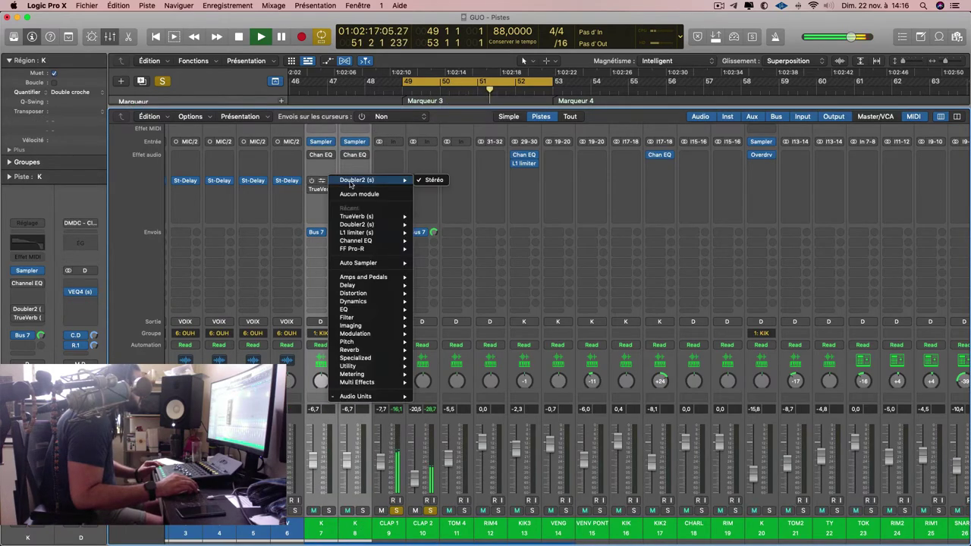
left_click(330, 194)
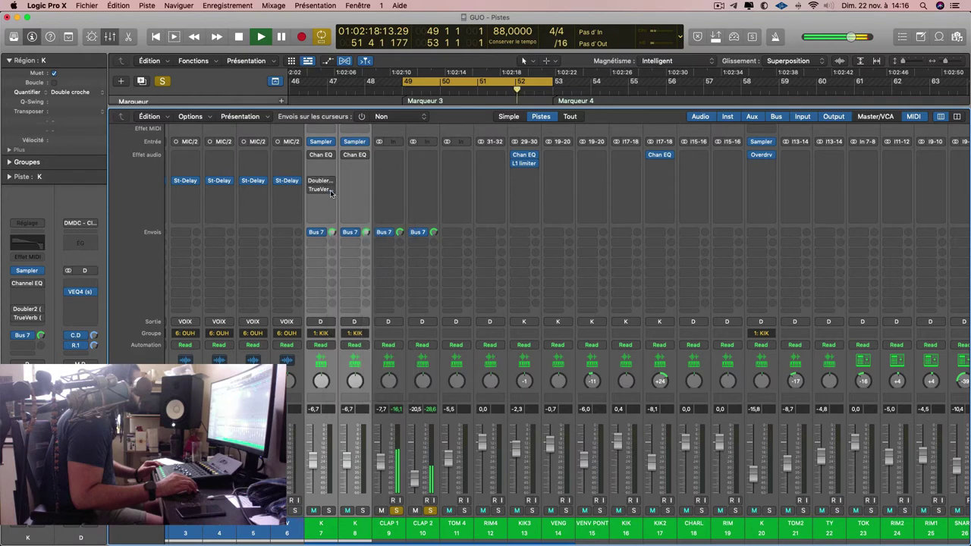
left_click(331, 191)
left_click(356, 204)
left_click(365, 155)
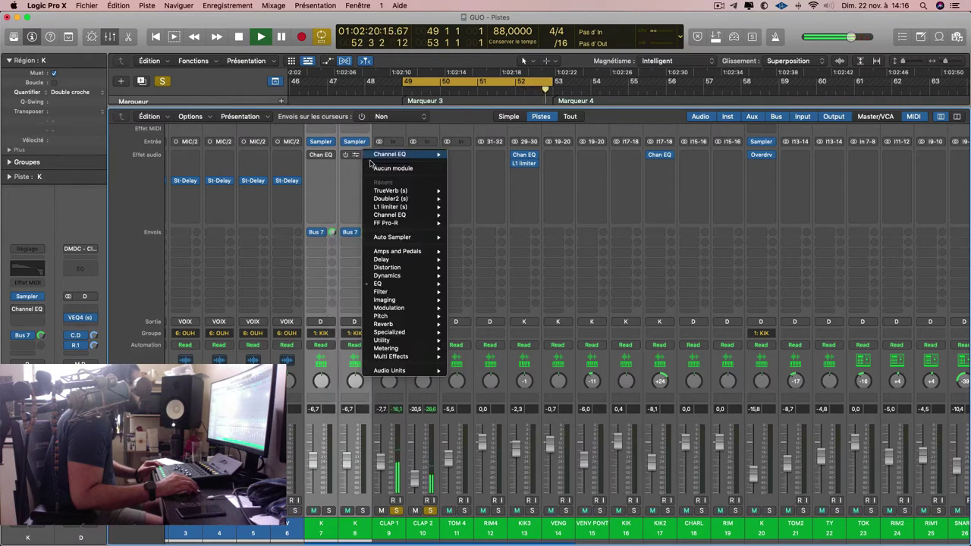
left_click(388, 172)
left_click(387, 170)
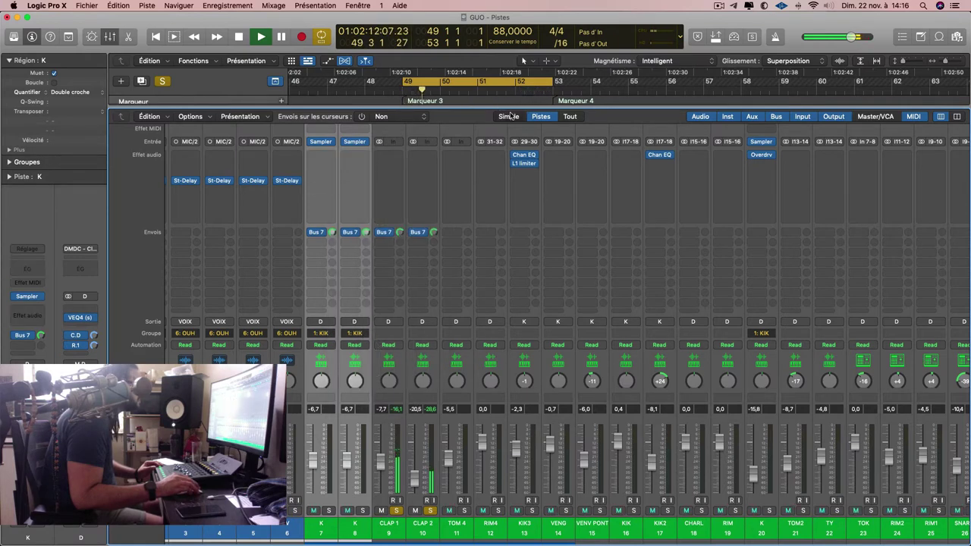
Unsolo the CLAP 1 and CLAP 2 tracks and raise their faders to -4,1 and -17,0 dB.
left_click(509, 116)
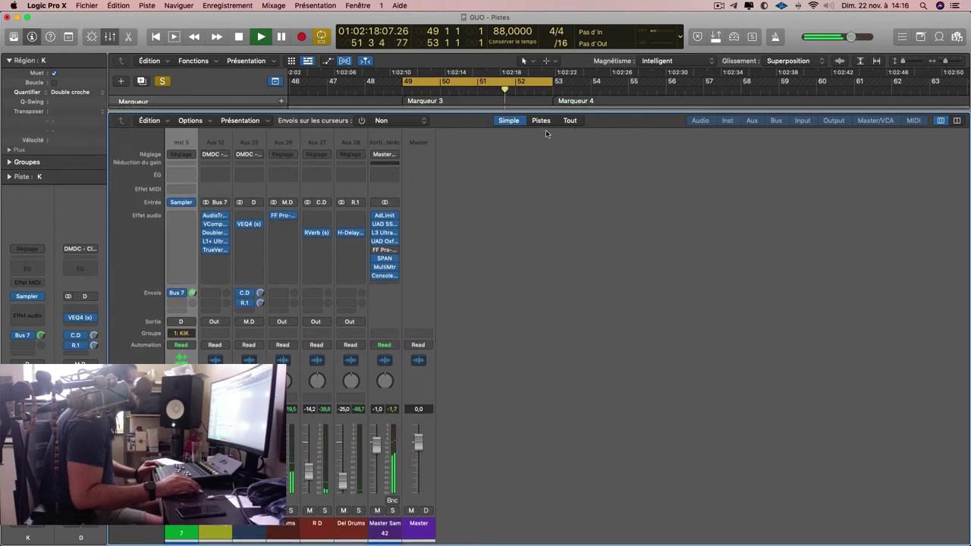
key("shift+x")
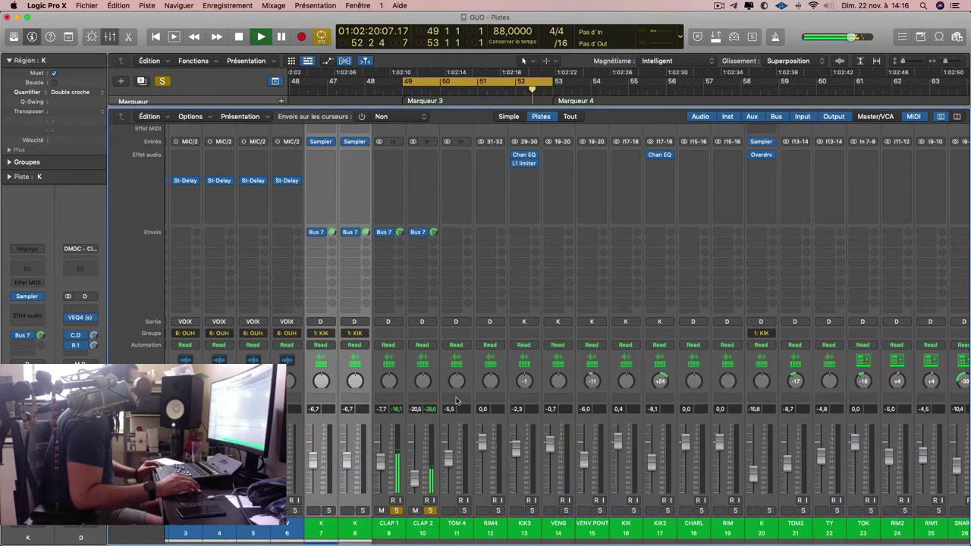
left_click_drag(395, 523, 422, 524)
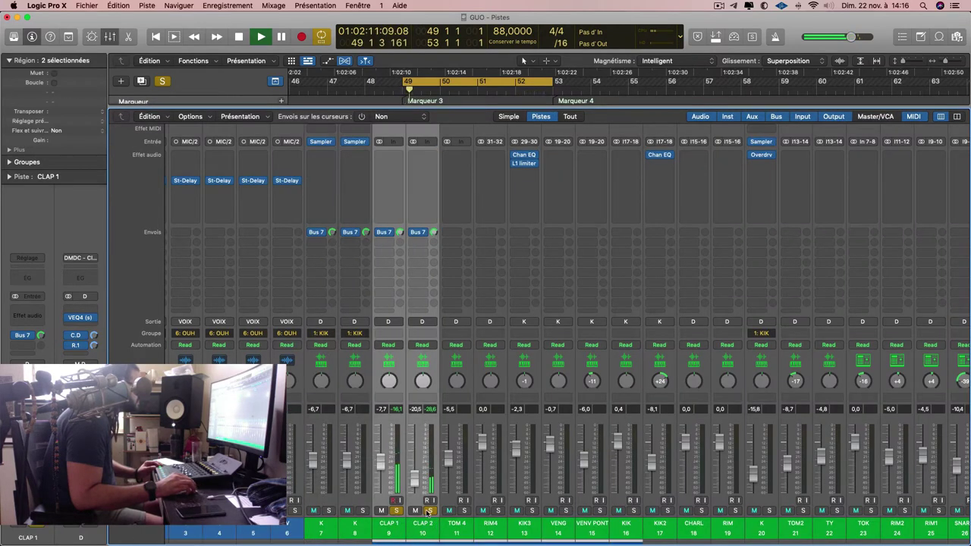
left_click(430, 511)
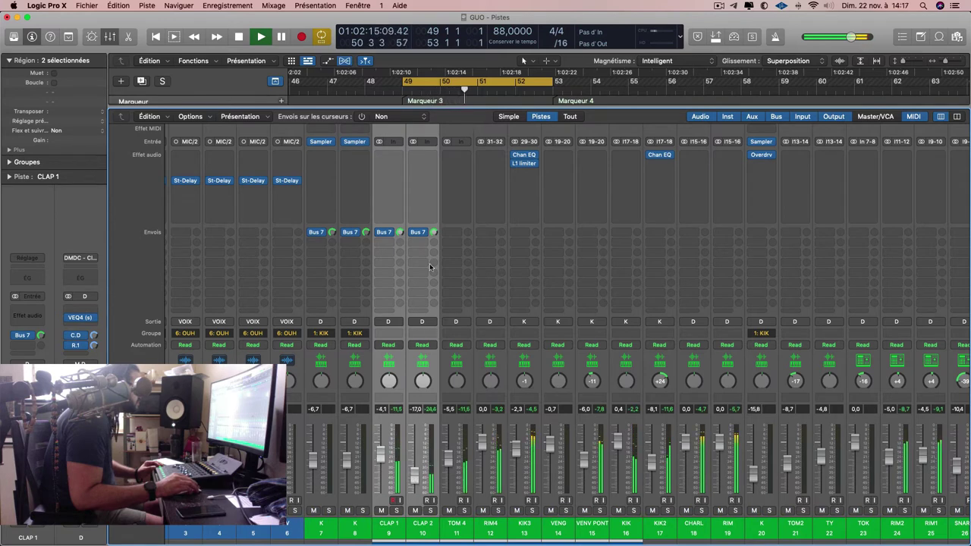
Switch the Bus 7 sends of CLAP 1 and CLAP 2 to post-fader, lower their send level and show the Bus 7 aux effects.
left_click(392, 237)
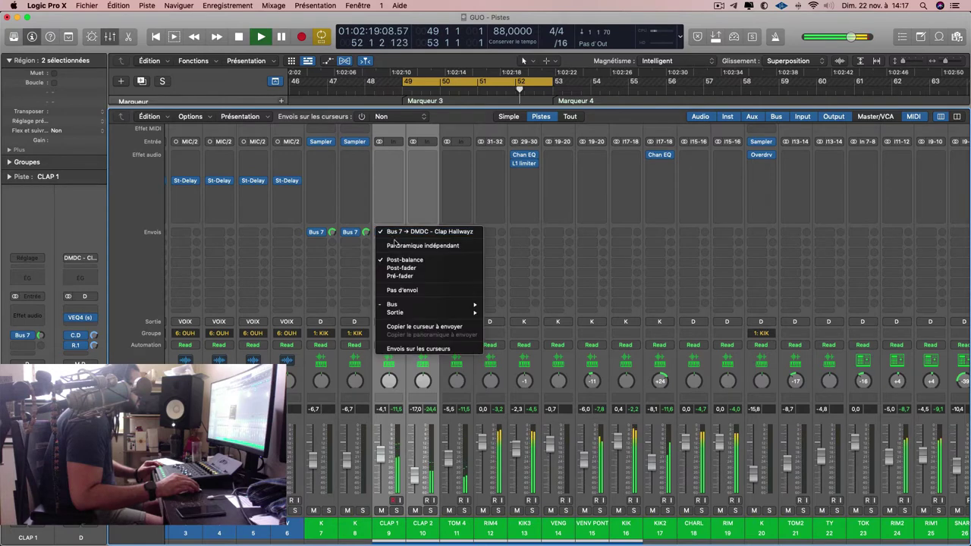
left_click(408, 266)
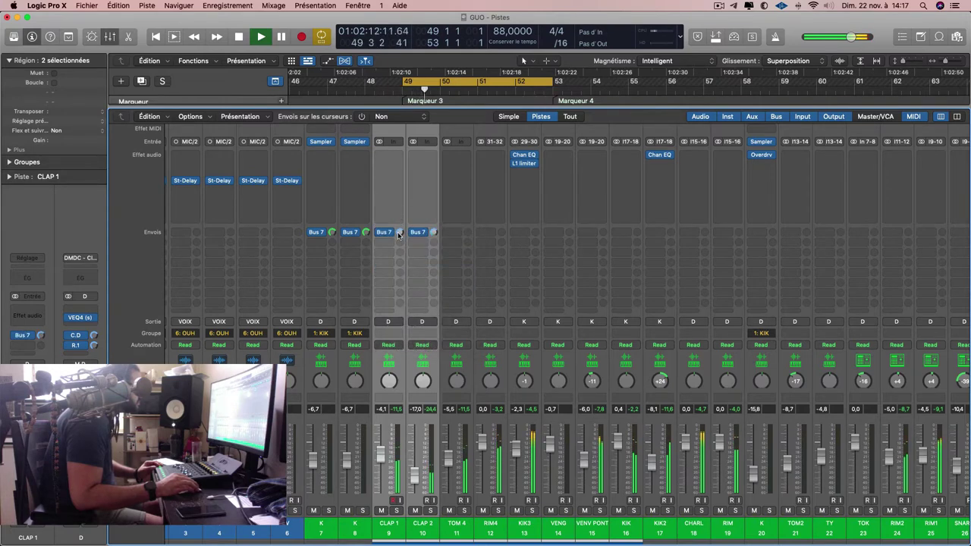
left_click_drag(399, 235, 399, 250)
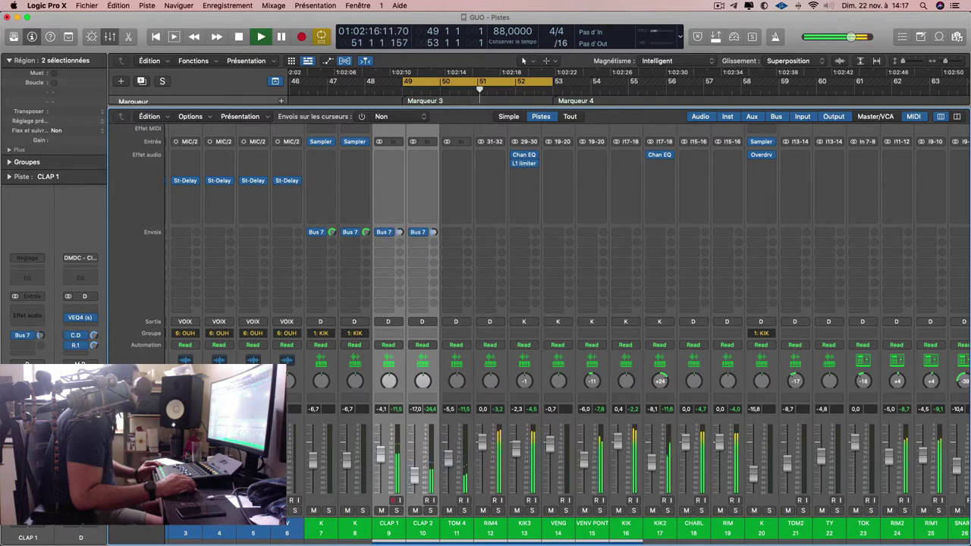
left_click(387, 517)
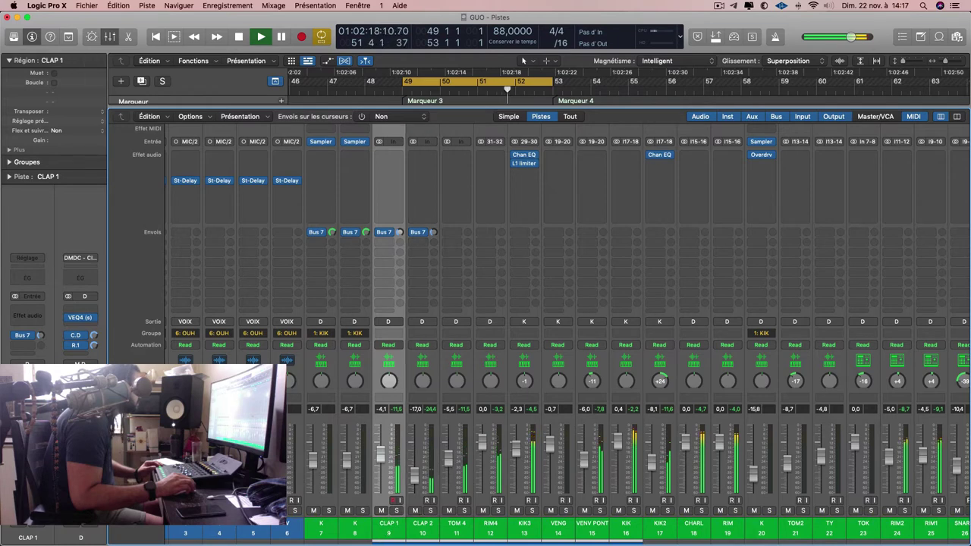
left_click(25, 338)
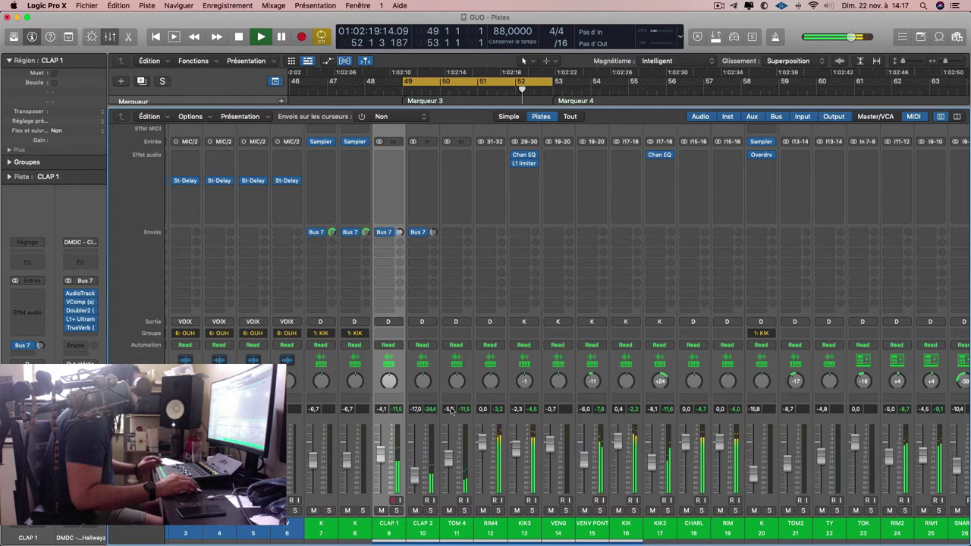
Hide the mixer and delete the muted K region on track 7 from bar 49 to 53.
key("x")
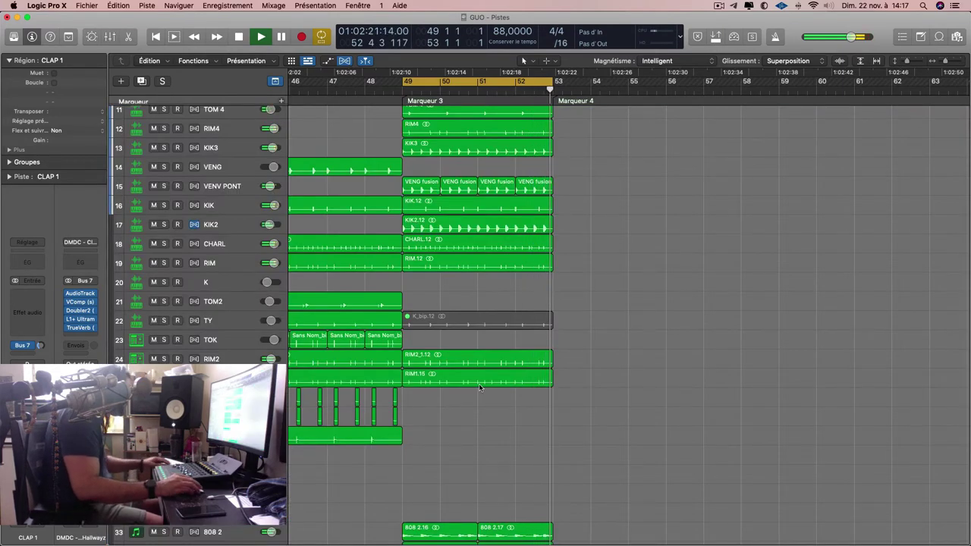
scroll(479, 385, "down", 5)
scroll(480, 306, "up", 2, "alt")
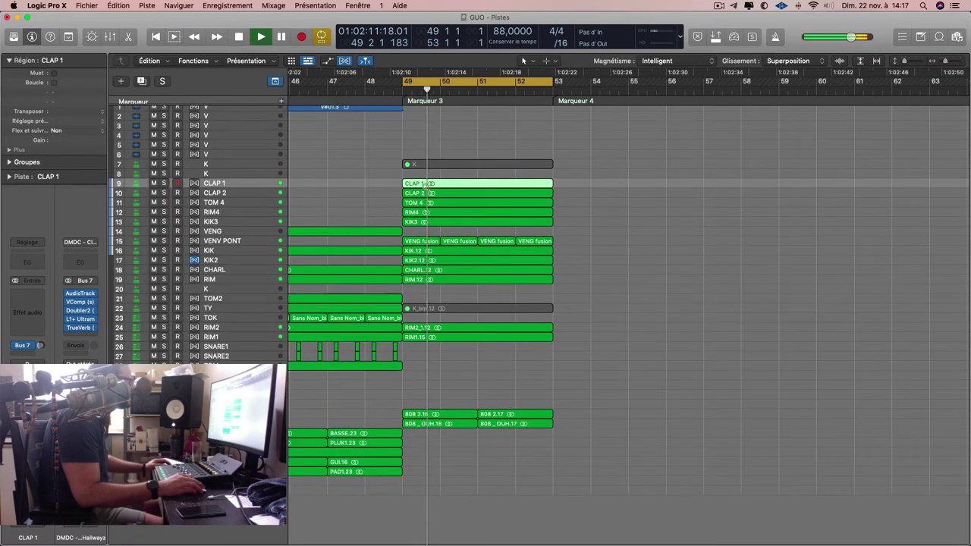
left_click(425, 165)
key("Delete")
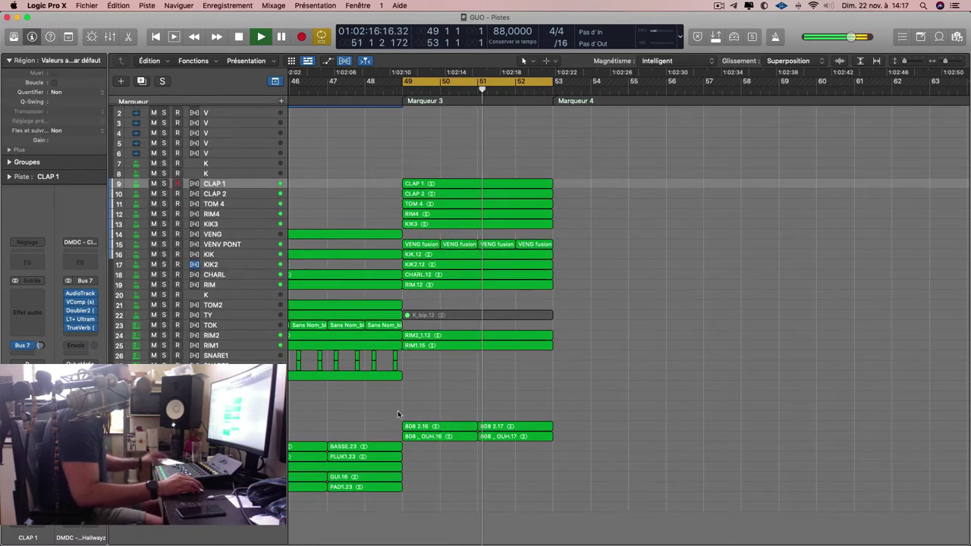
Glue the four PLUK1 regions between bars 41 and 49 into one new audio region and return to the Pointer tool.
scroll(455, 409, "left", 3, "alt")
scroll(417, 447, "down", 2, "alt")
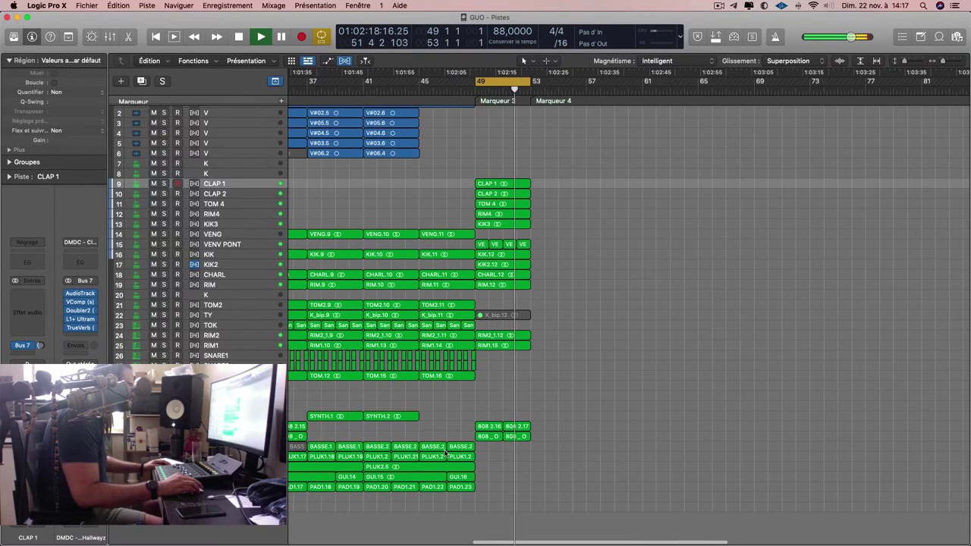
left_click_drag(496, 456, 405, 466)
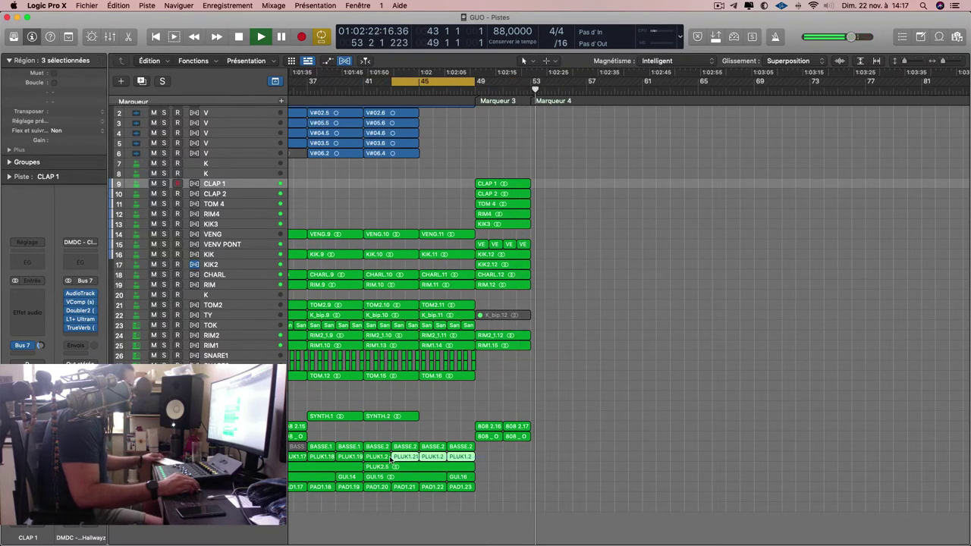
key("t")
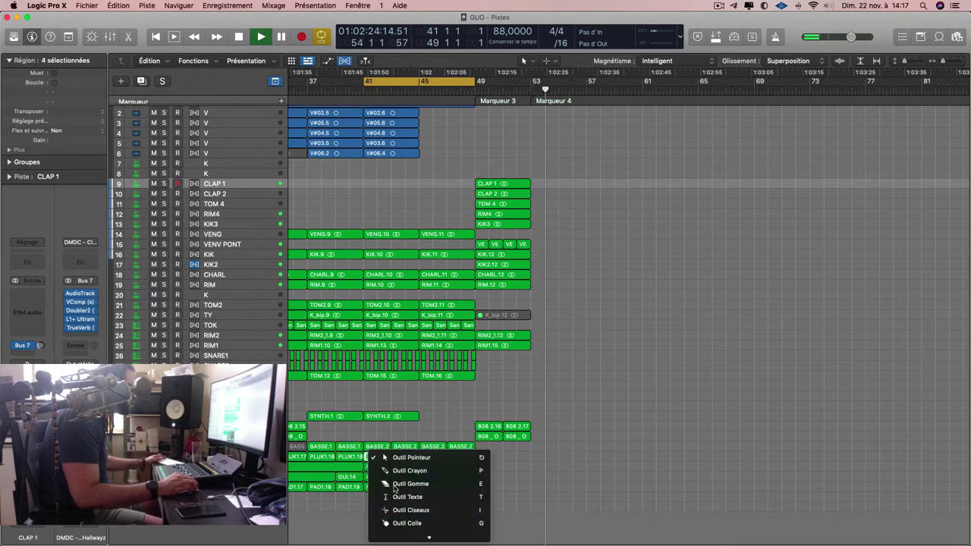
left_click(410, 522)
left_click(390, 459)
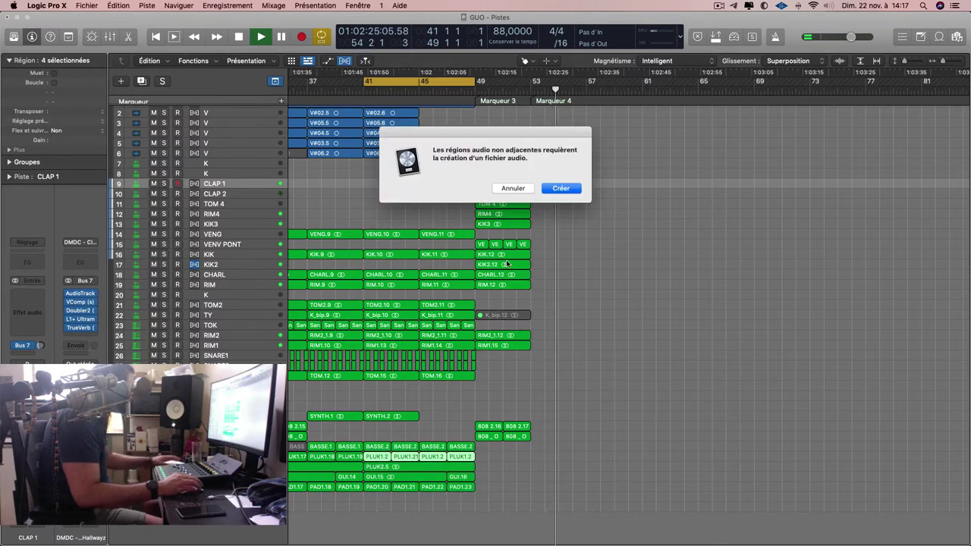
key("Return")
key("t")
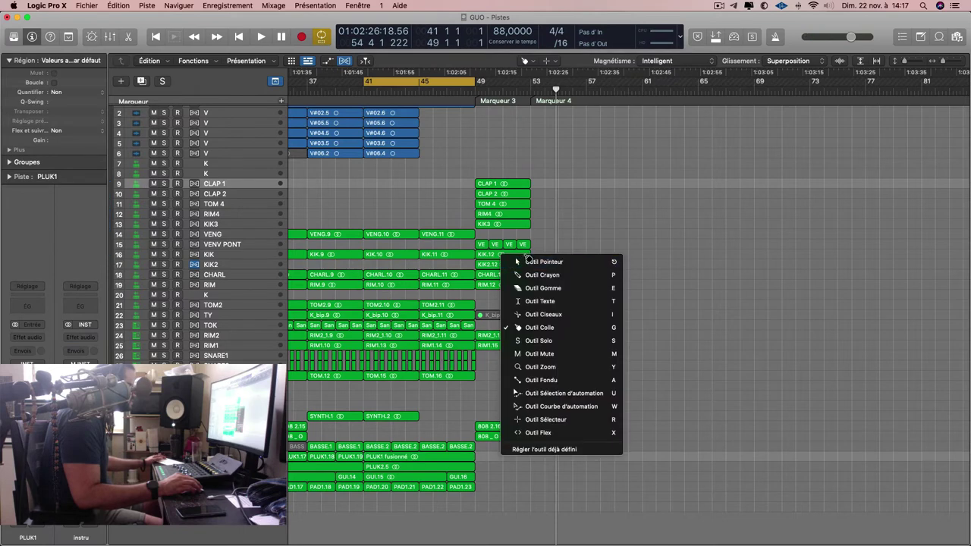
left_click(532, 262)
Copy the merged PLUK1 and the PLUK2 regions to bar 49 and repeat the bridge's drums and 808s from bar 53 to 57.
left_click(463, 466)
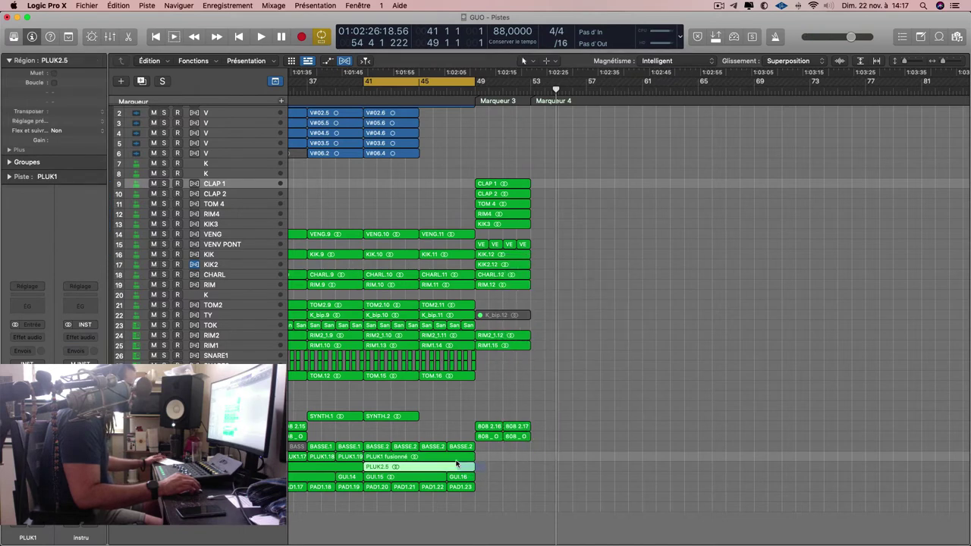
left_click(455, 457, "shift")
left_click_drag(452, 459, 540, 189)
key("space")
Unmute the K_bip region at bar 49 on the TY track and mute the eight 808 regions from bar 49 to 57.
left_click_drag(493, 141, 486, 175)
key("ctrl+m")
key("ctrl+m")
left_click_drag(486, 399, 592, 433)
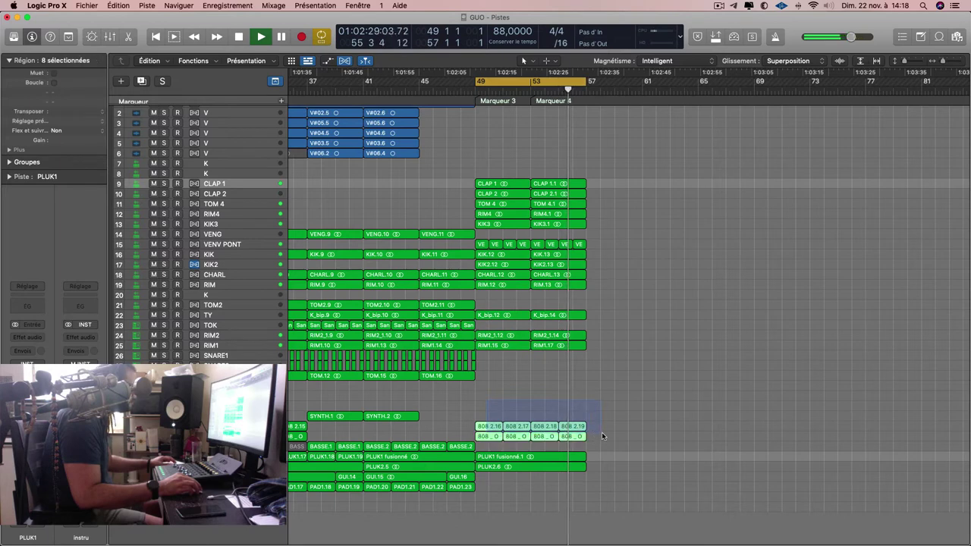
key("ctrl+m")
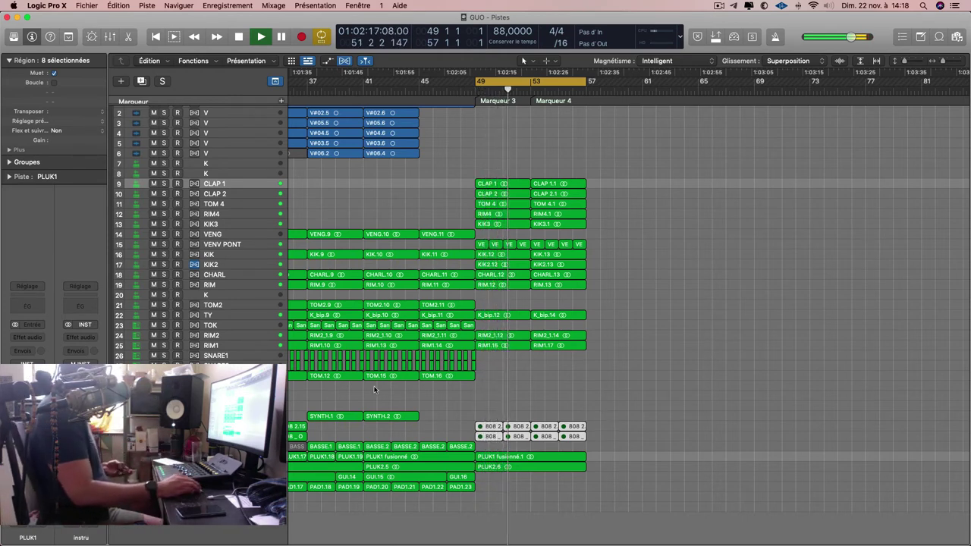
Open Massive on the empty I track below the toms and load ADT Bass Sub Drop 1 from the Audioteknik - Dub Techno folder.
left_click(375, 388)
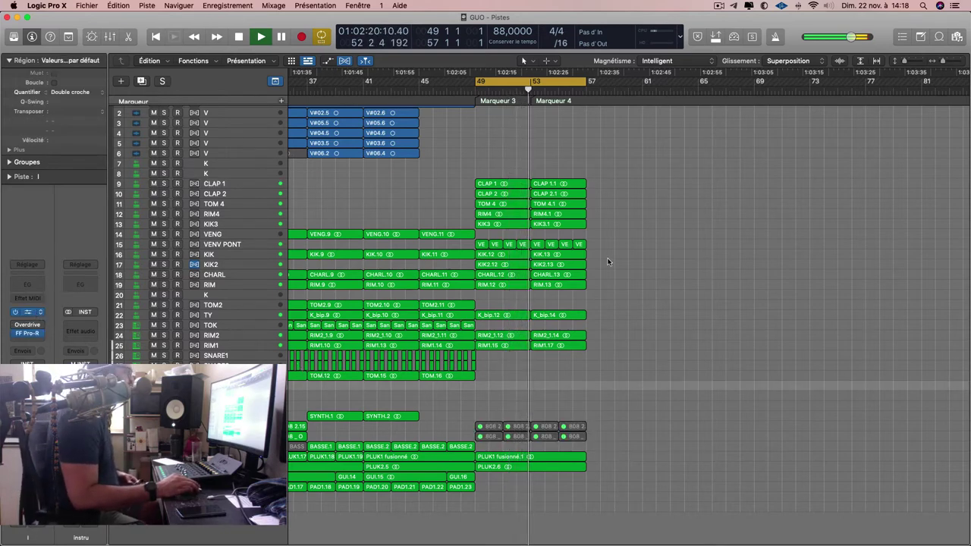
key("v")
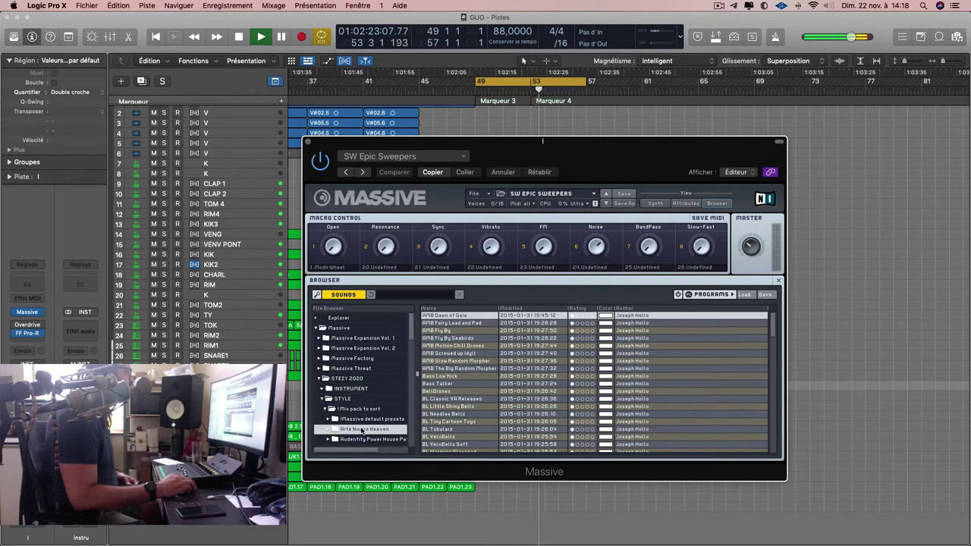
scroll(340, 429, "down", 5)
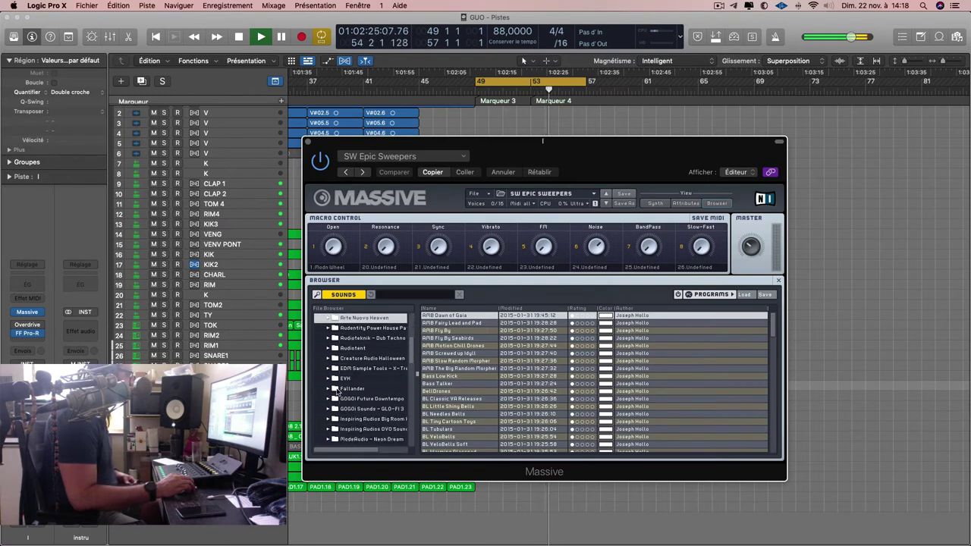
left_click(331, 339)
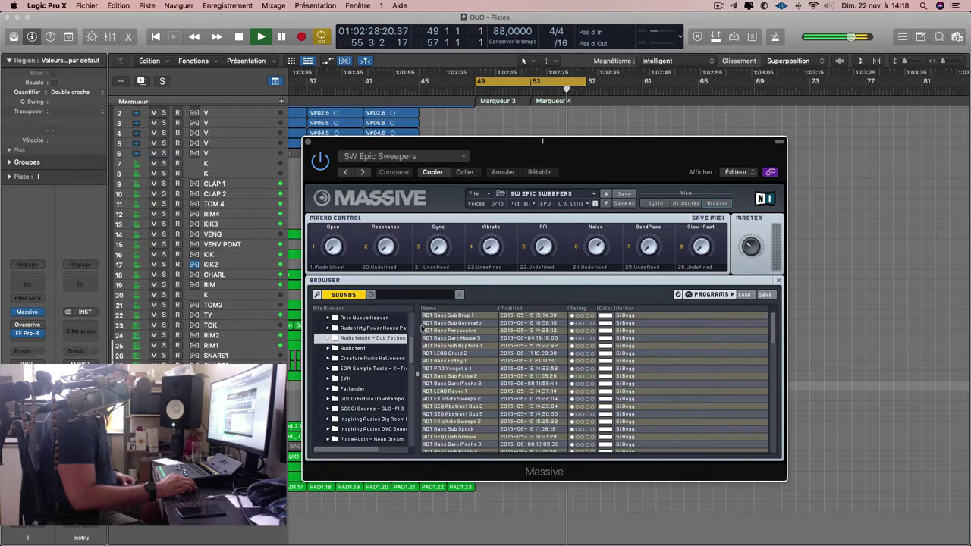
left_click(468, 316)
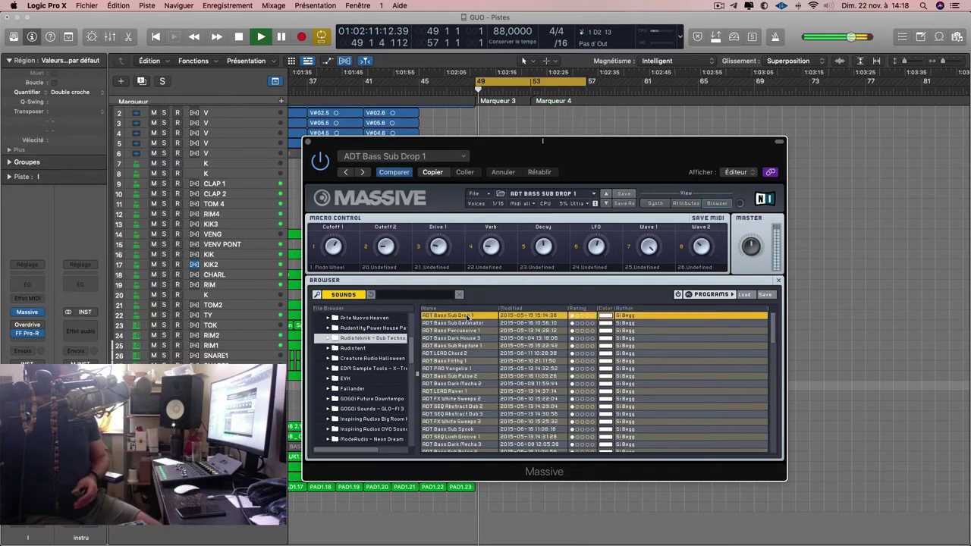
Turn on Low Latency mode and try the BASS Crossed Wires and SYN Flashlights presets from the ModeAudio Smoked Synth folder.
left_click(732, 37)
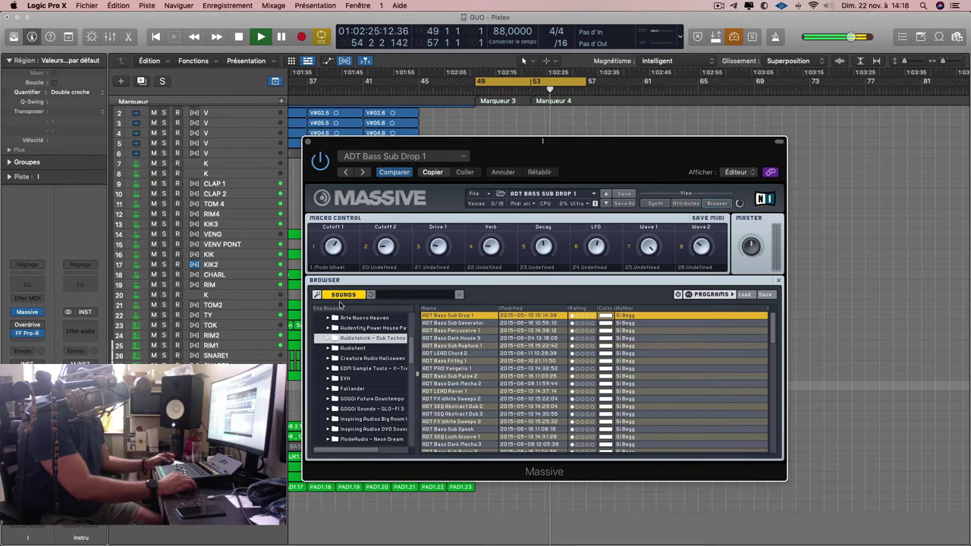
scroll(353, 348, "down", 5)
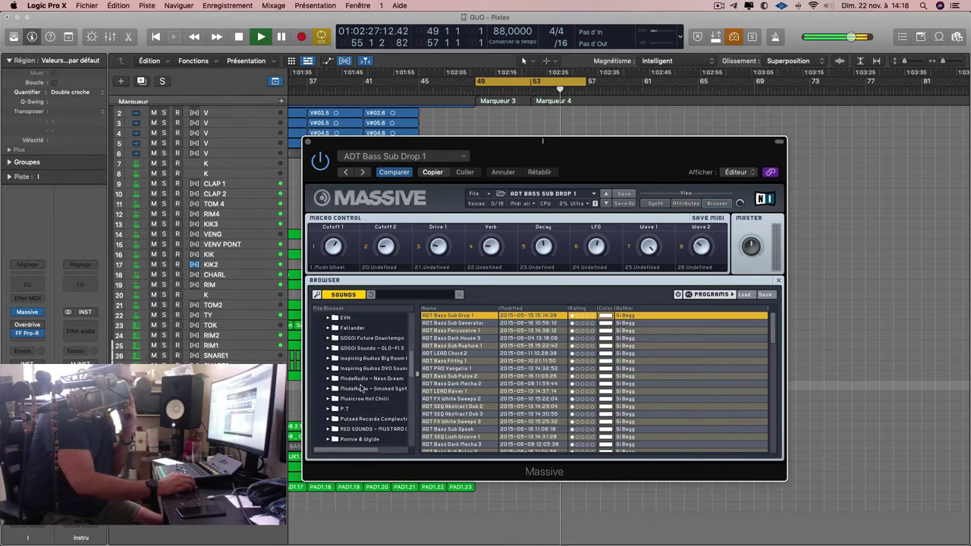
left_click(362, 388)
left_click(445, 315)
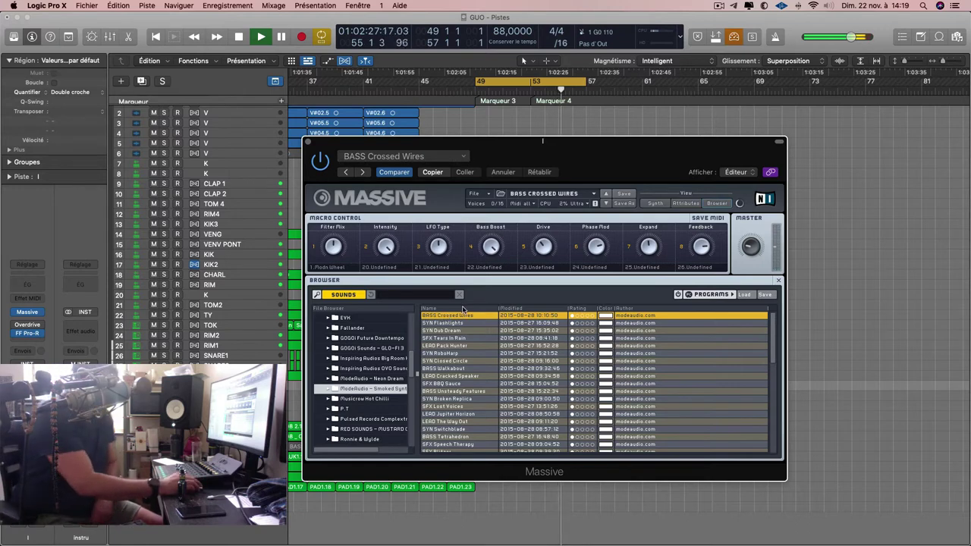
left_click(455, 323)
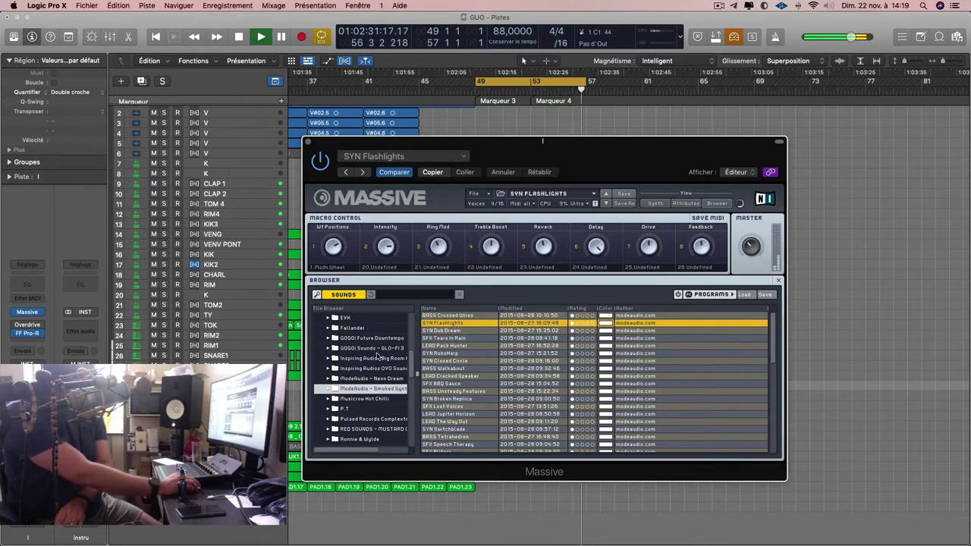
Compare Massive Melbourne 58 and 62 from the Deep House Melbourne Mix folder and load Massive Melbourne 58.
scroll(353, 343, "up", 8)
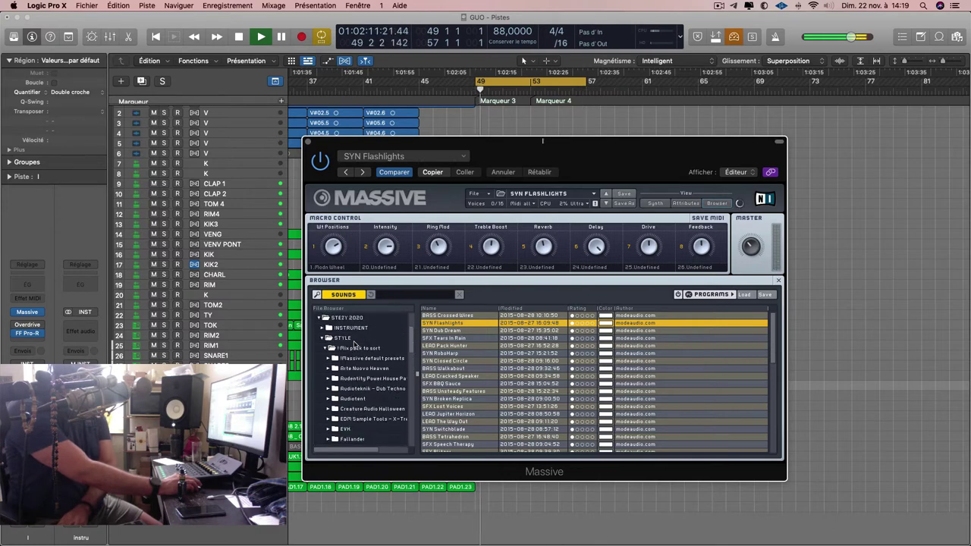
left_click(329, 341)
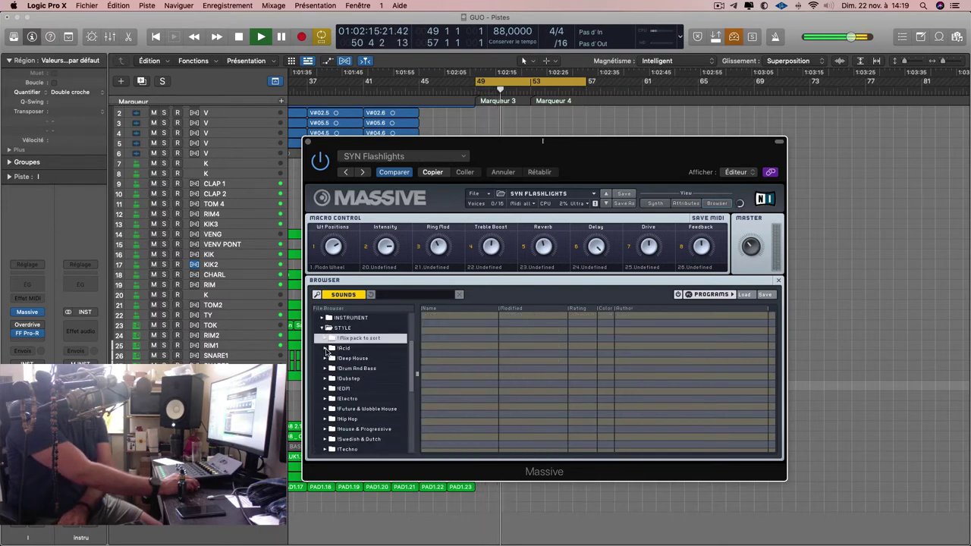
left_click(326, 349)
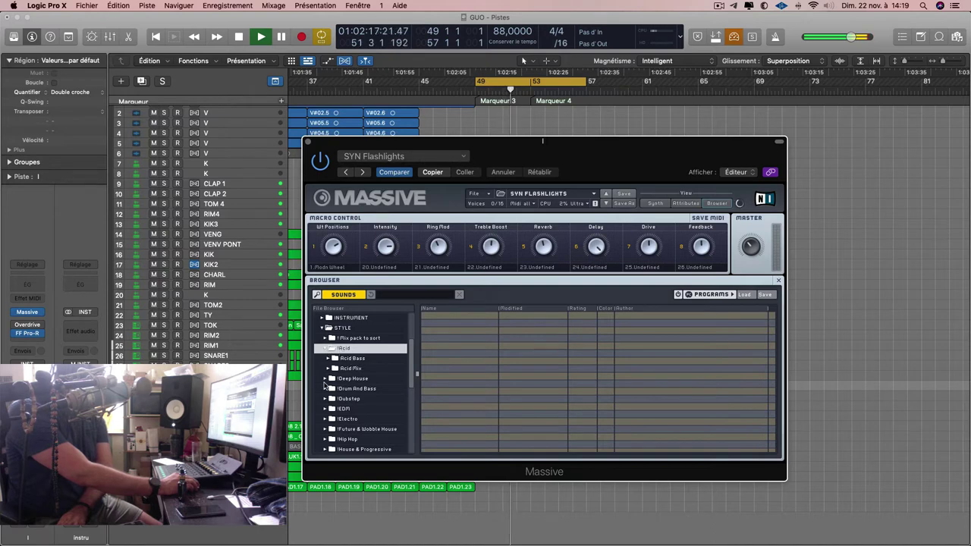
left_click(326, 379)
left_click(355, 388)
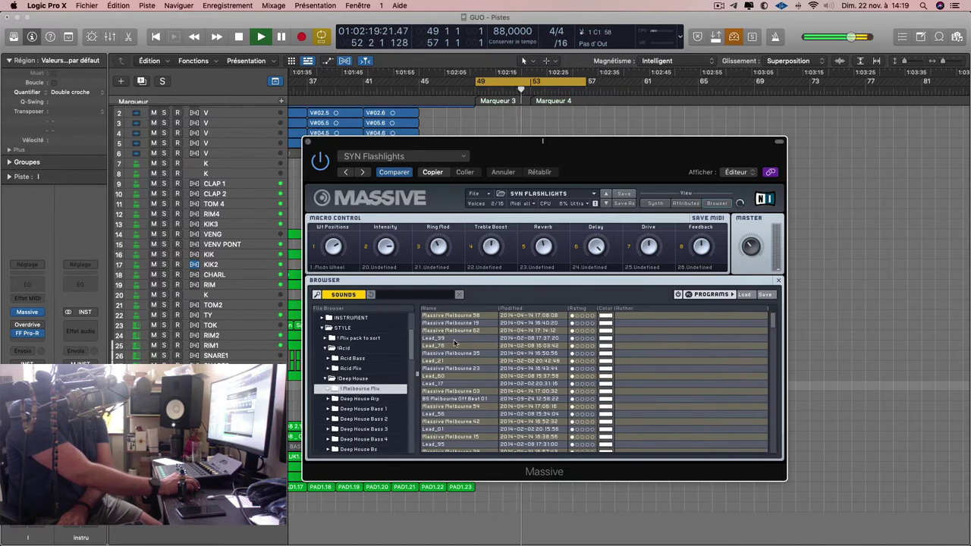
left_click(455, 315)
left_click(457, 331)
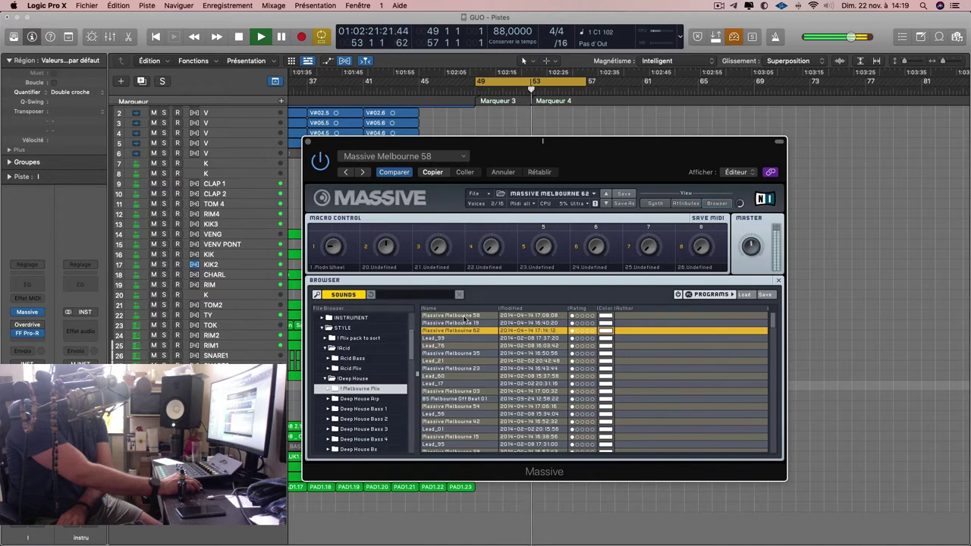
left_click(465, 316)
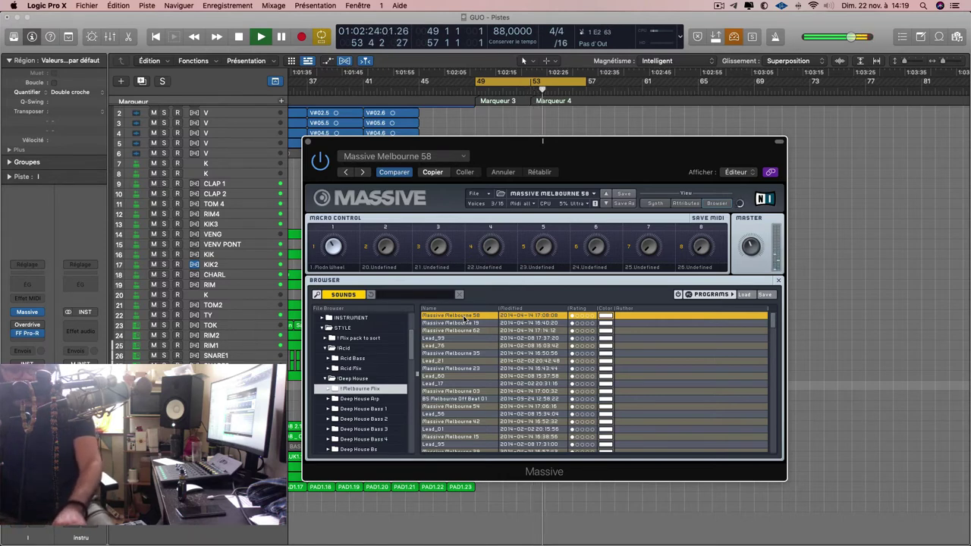
Record the Massive part on the I track across bars 49 to 57, close the synth window and play the take back.
key("space")
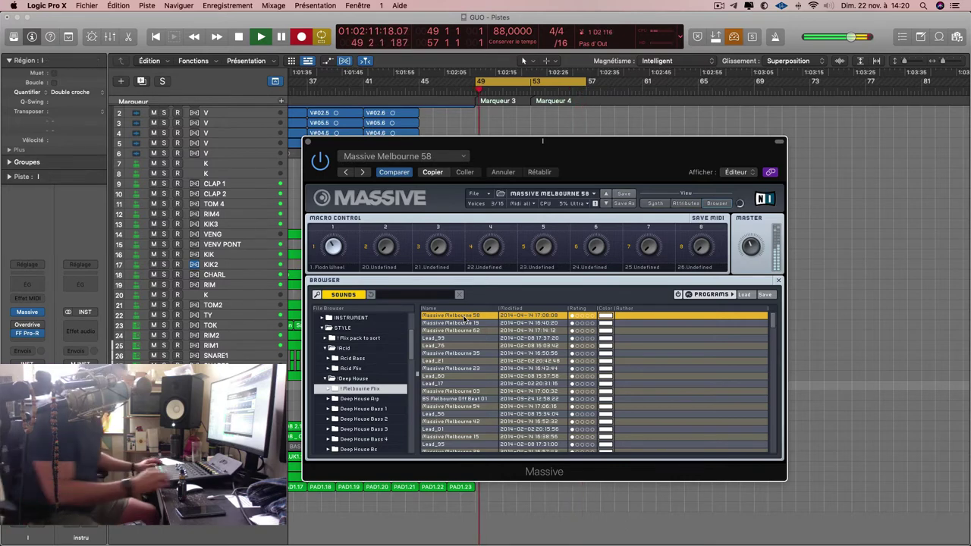
key("space")
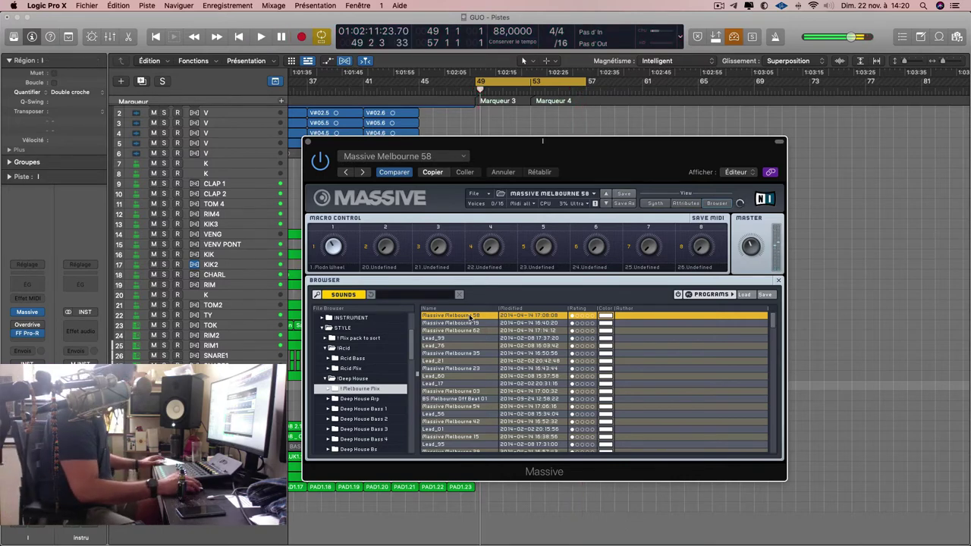
key("super+w")
key("space")
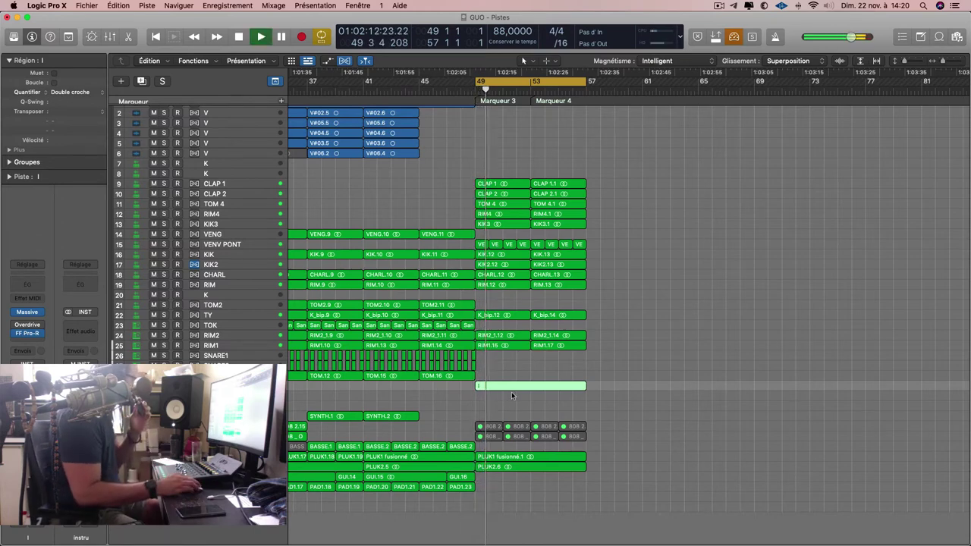
Mute the PLUK1 fusionné.1 and PLUK2.6 regions in bars 49 to 57.
scroll(516, 391, "left", 1)
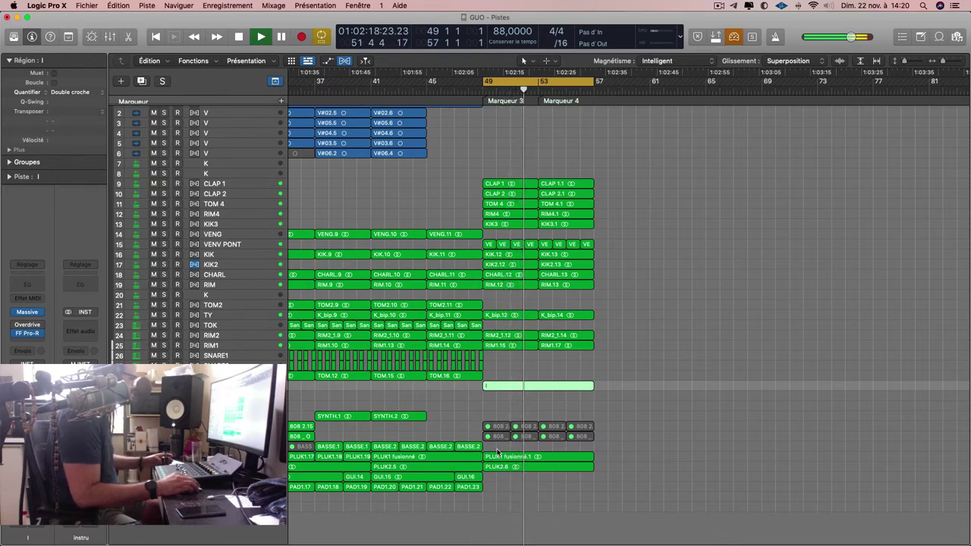
left_click_drag(546, 449, 605, 475)
key("ctrl+m")
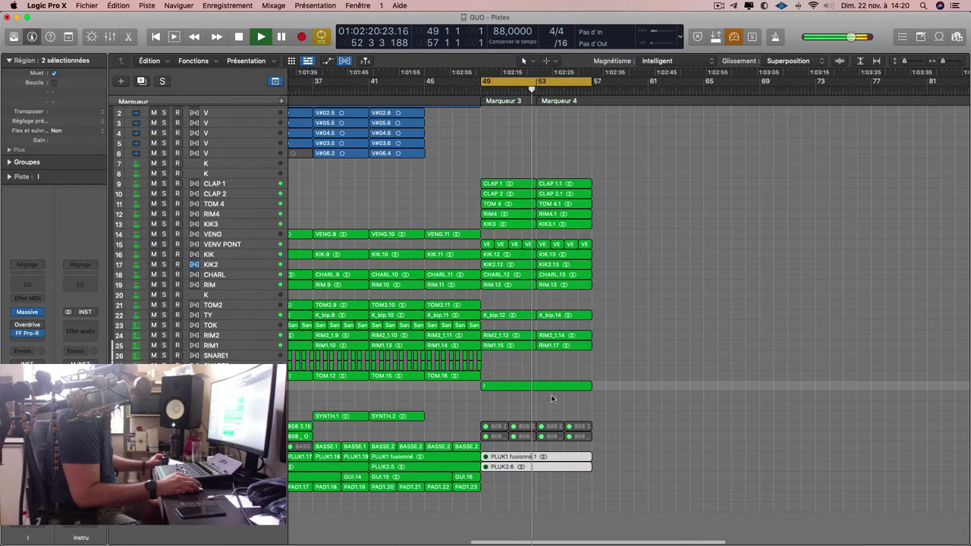
right_click(518, 387)
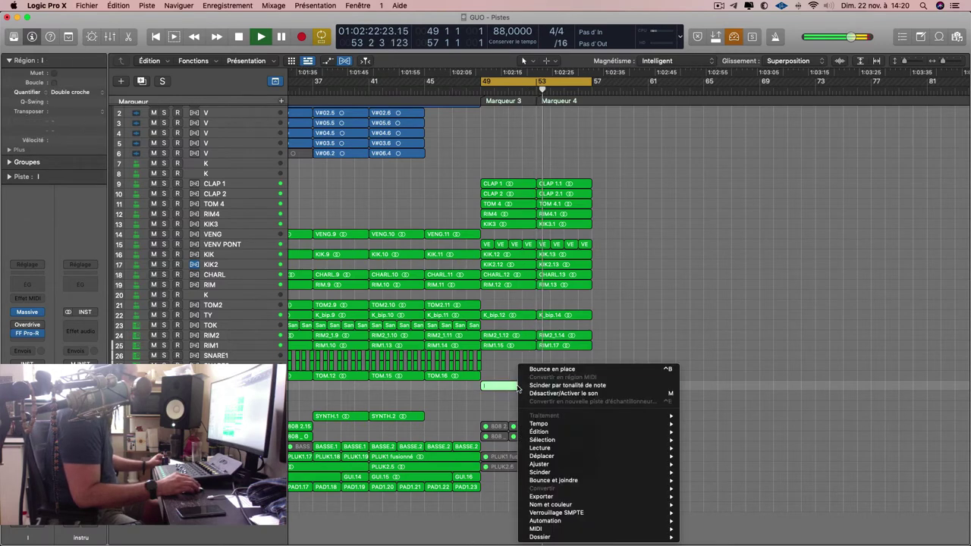
left_click(559, 370)
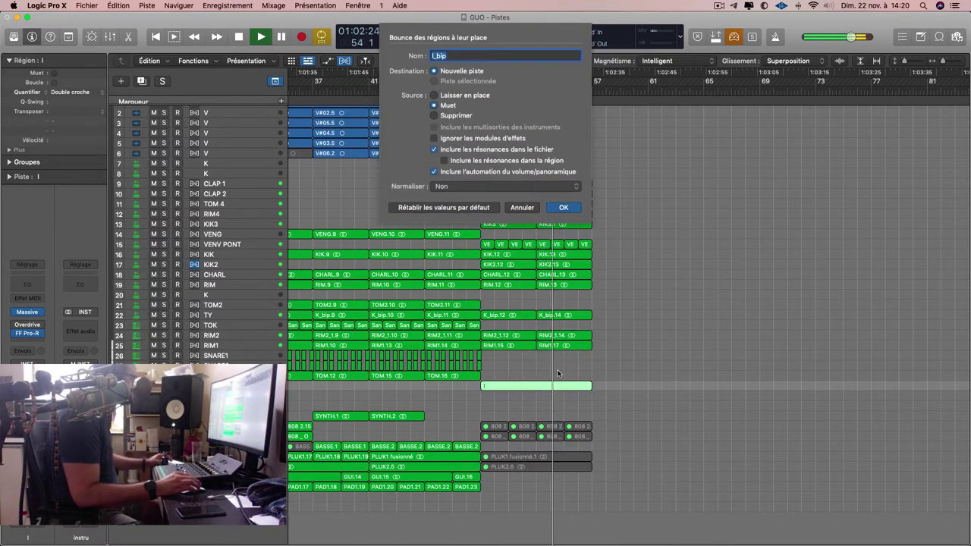
key("Escape")
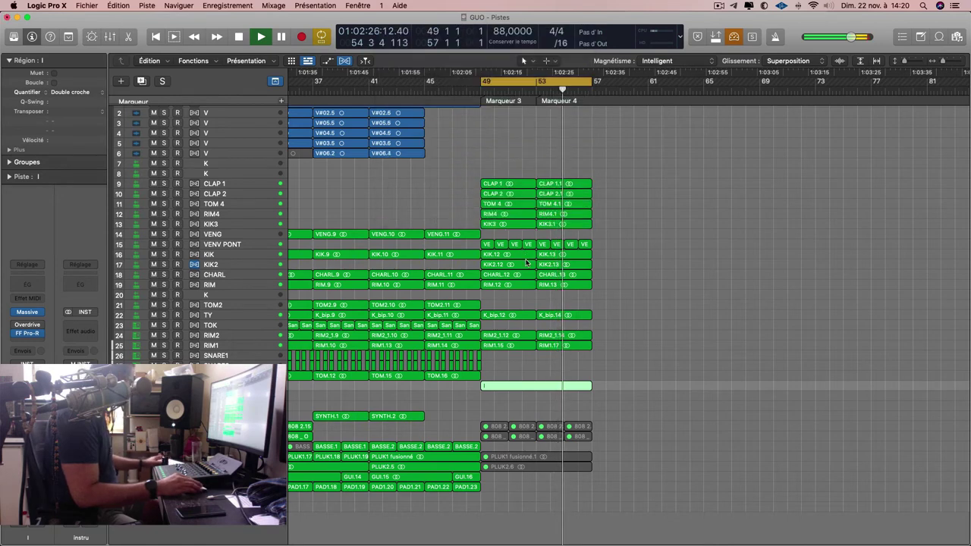
key("v")
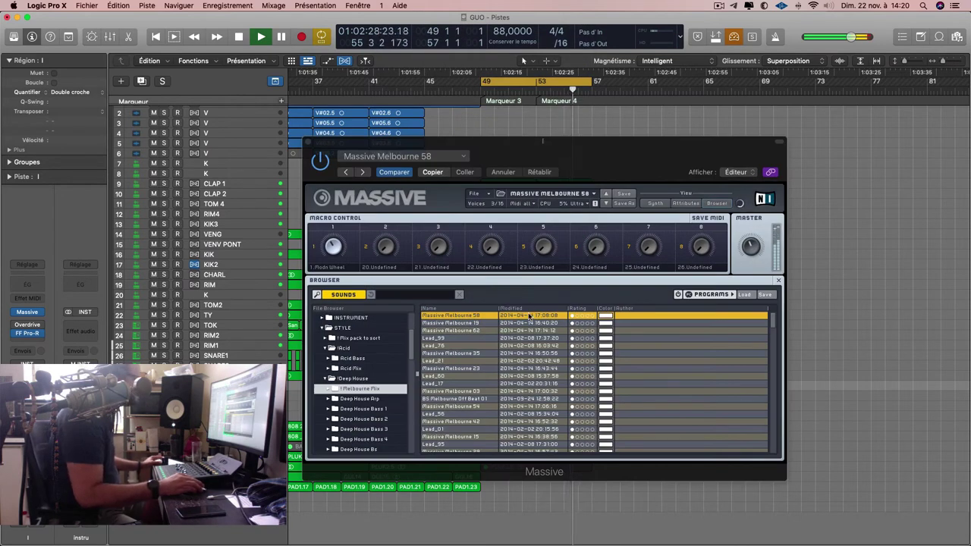
key("v")
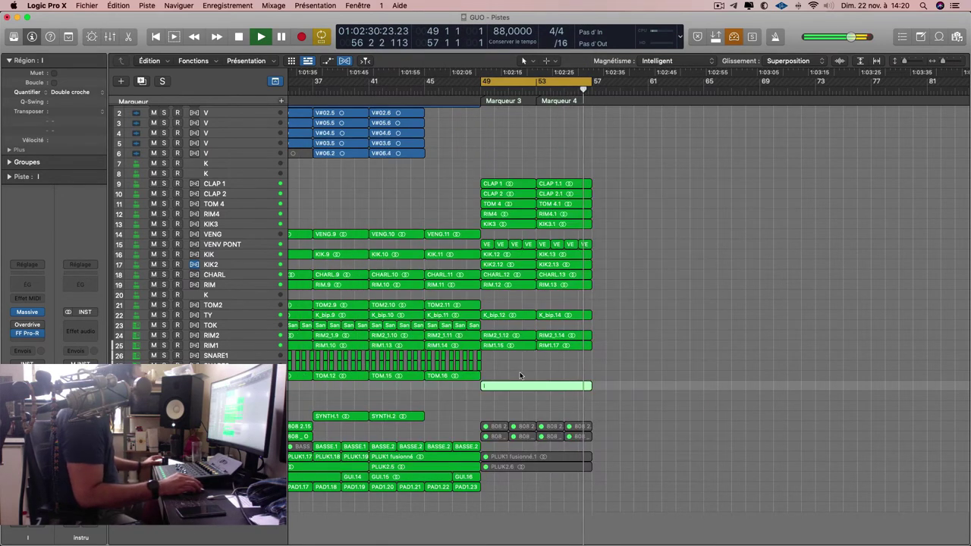
Bounce the MIDI region on track I in place as MEL BOURN on a new track, muting the source, and restart playback.
right_click(517, 366)
left_click(564, 368)
key("ctrl+b")
type("M")
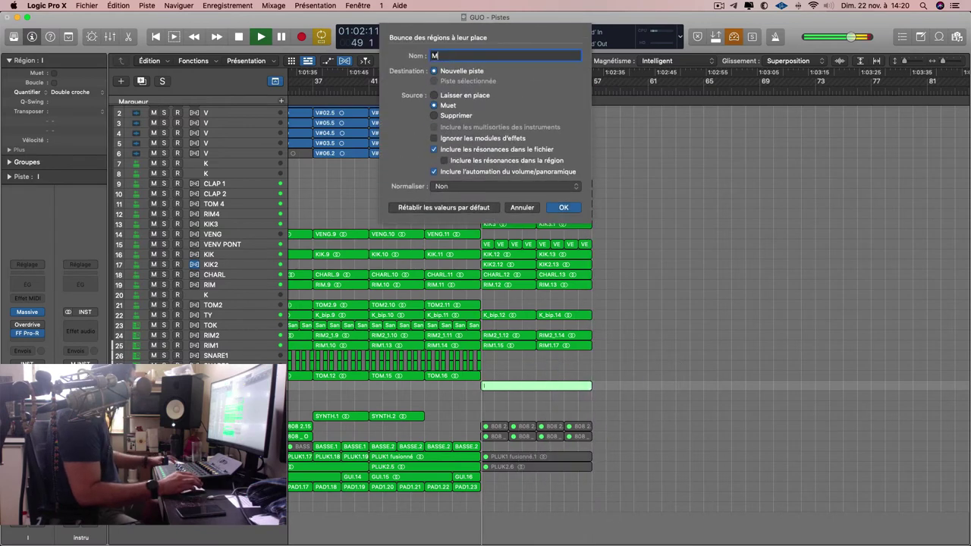
type("EL BOUNCE")
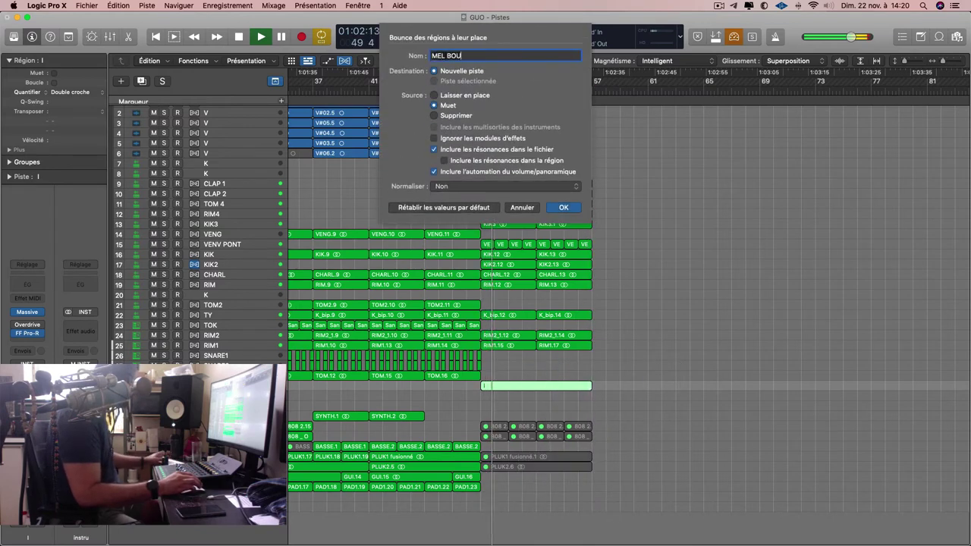
key("Return")
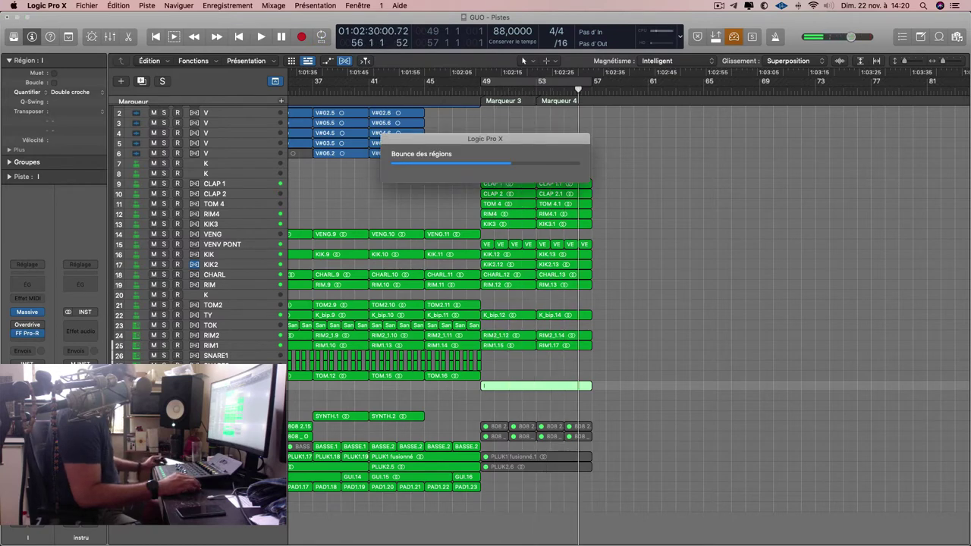
key("space")
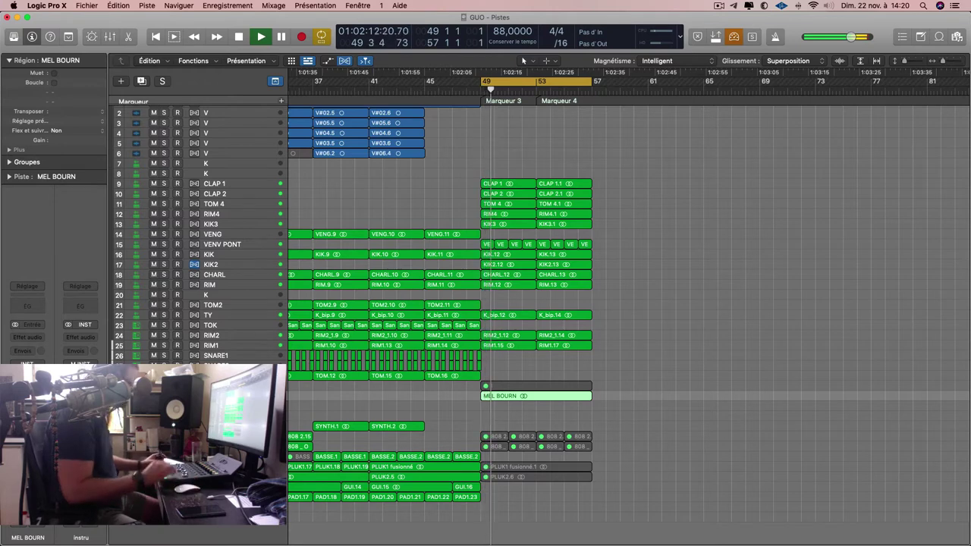
Solo the MEL BOURN track and insert a Channel EQ with the eq coupe preset.
key("ctrl+s")
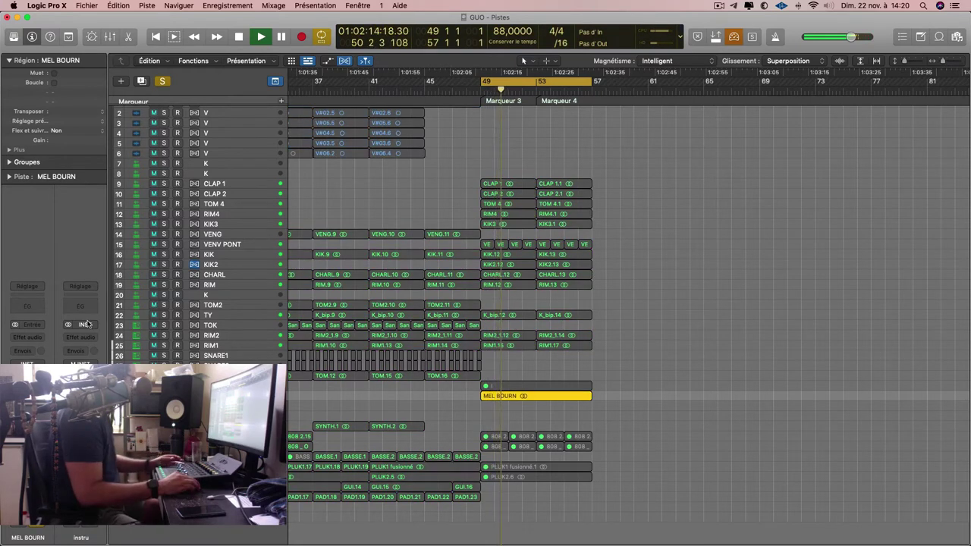
double_click(27, 306)
left_click(363, 172)
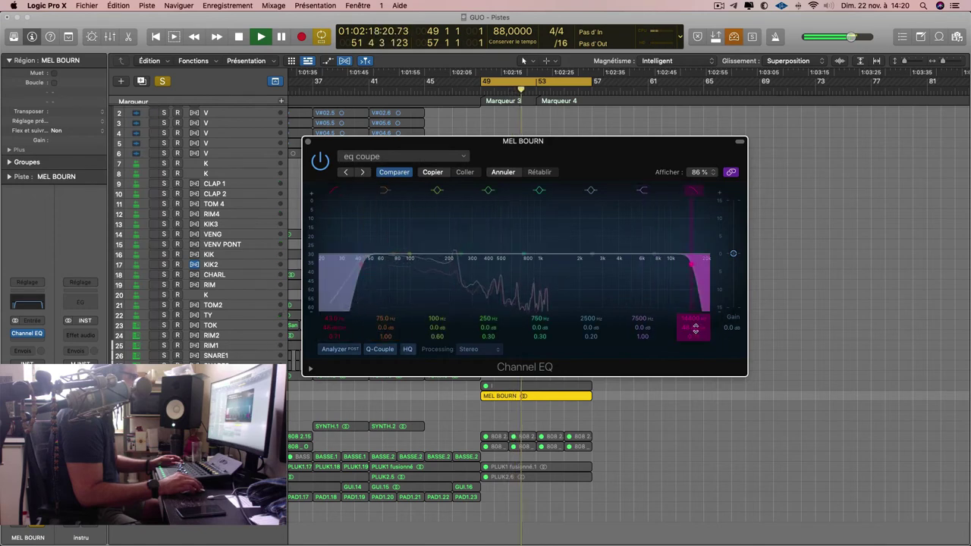
Lower the Channel EQ's high cut to below 1 kHz and its low cut to about 20 Hz on MEL BOURN.
mouse_move(694, 327)
left_mouse_down()
mouse_move(691, 370)
mouse_move(691, 339)
left_mouse_up()
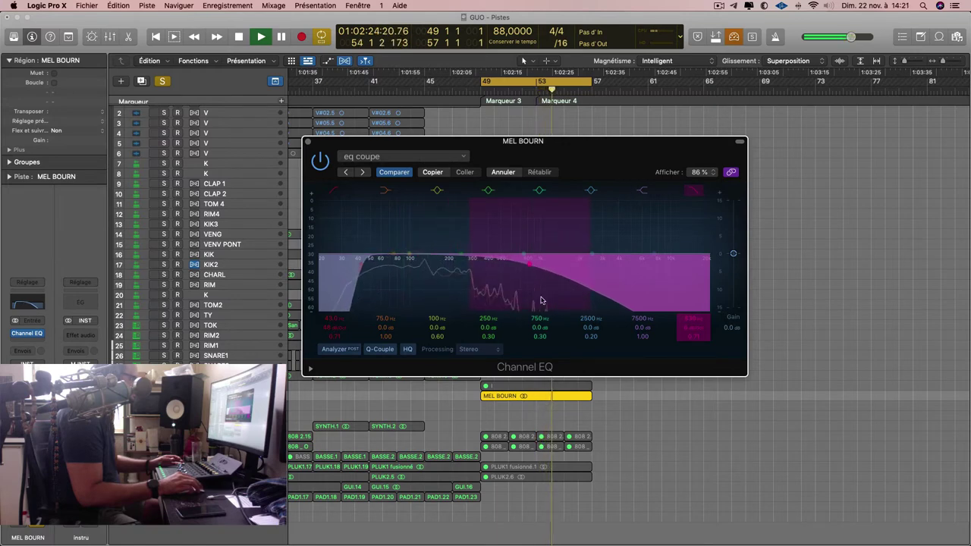
left_click_drag(332, 319, 332, 334)
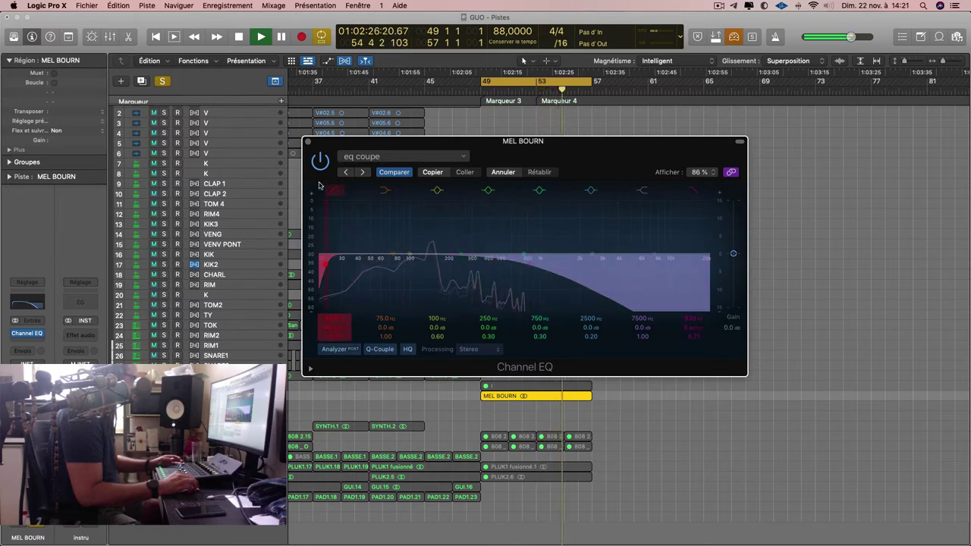
left_click(307, 141)
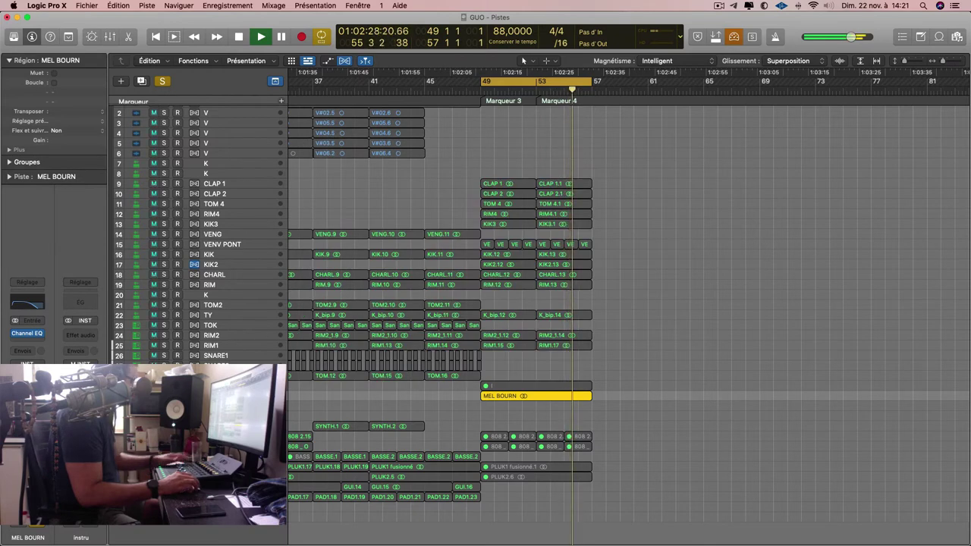
Take MEL BOURN out of solo and delete the muted source MIDI region on track I.
key("s")
key("s")
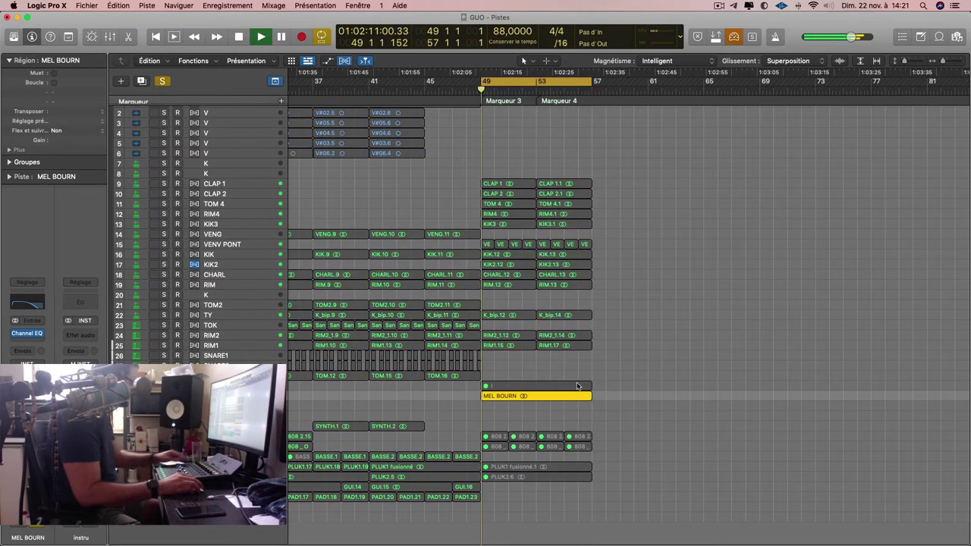
key("shift+i")
key("z")
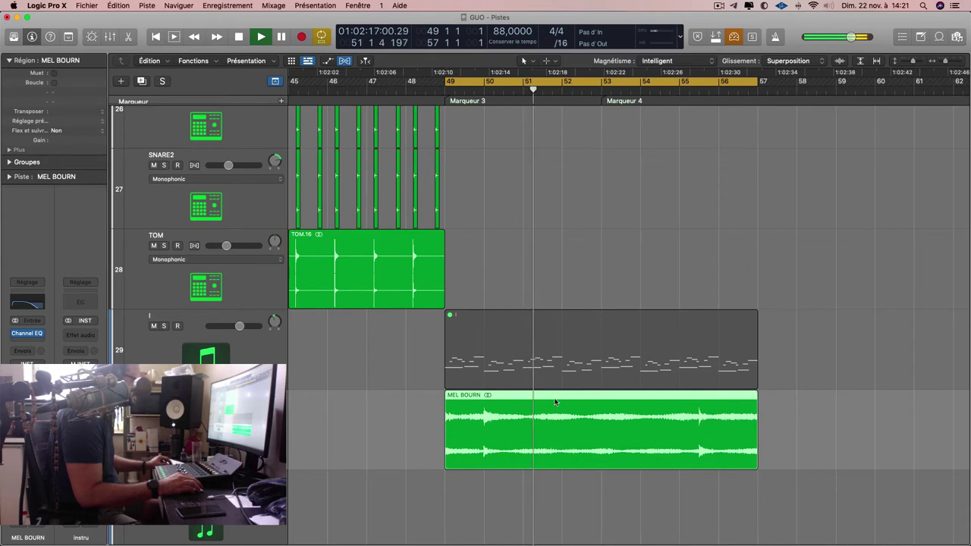
left_click(539, 364)
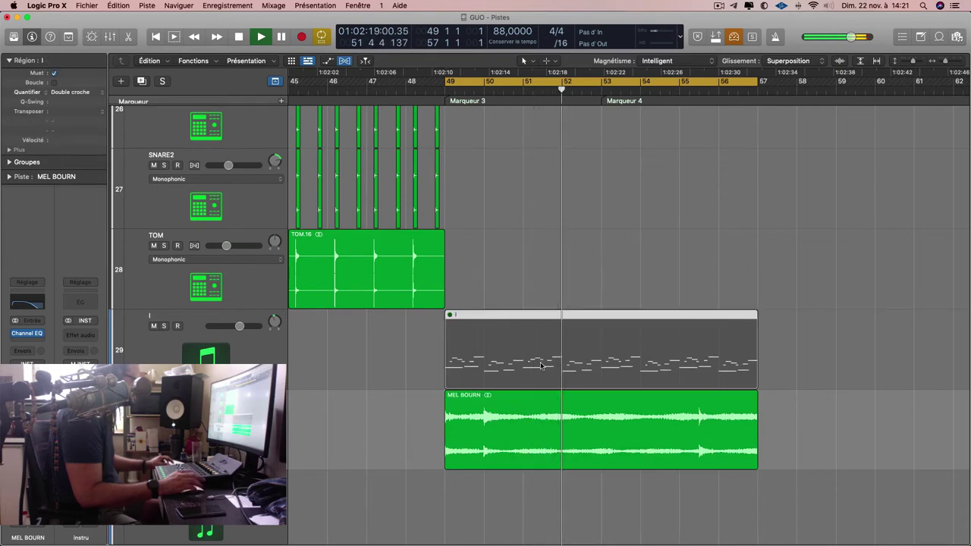
key("BackSpace")
scroll(541, 363, "down", 3)
left_click(541, 364, "ctrl+alt")
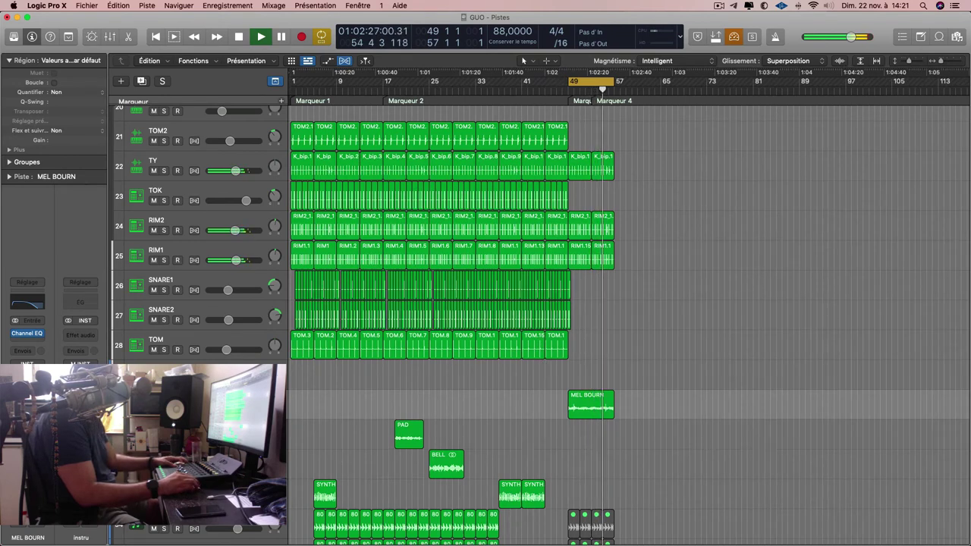
Save the project, open Massive on track I and load the BS Melbourne Off Beat 02 sound.
key("Up")
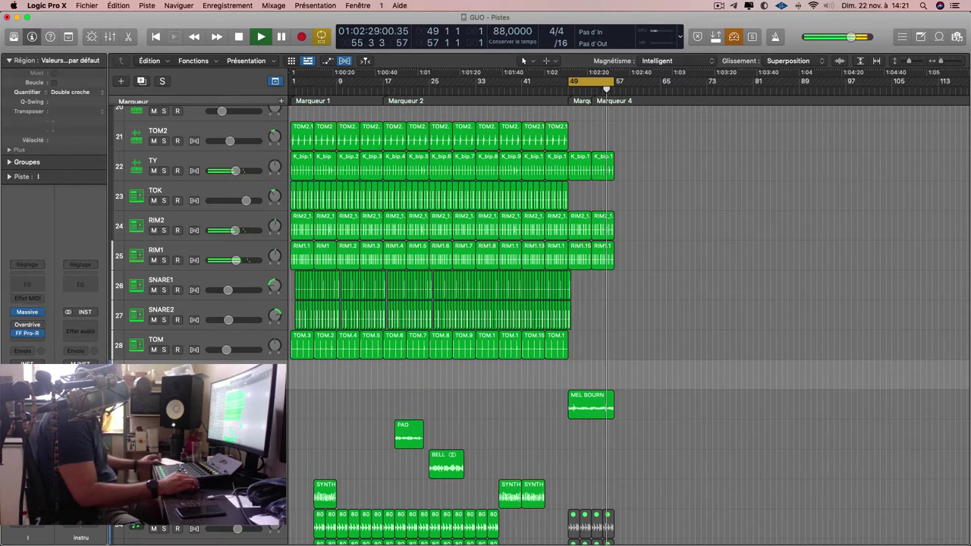
key("super+s")
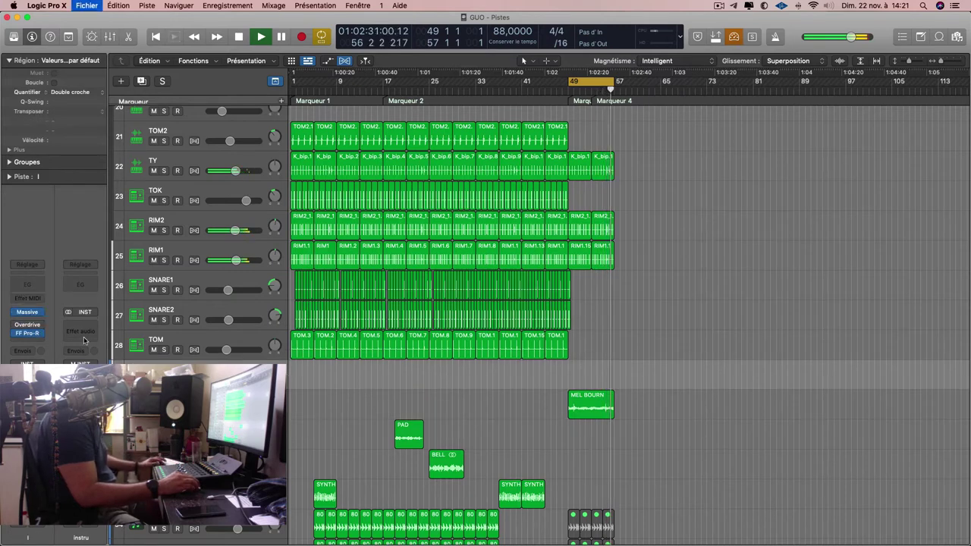
left_click(27, 311)
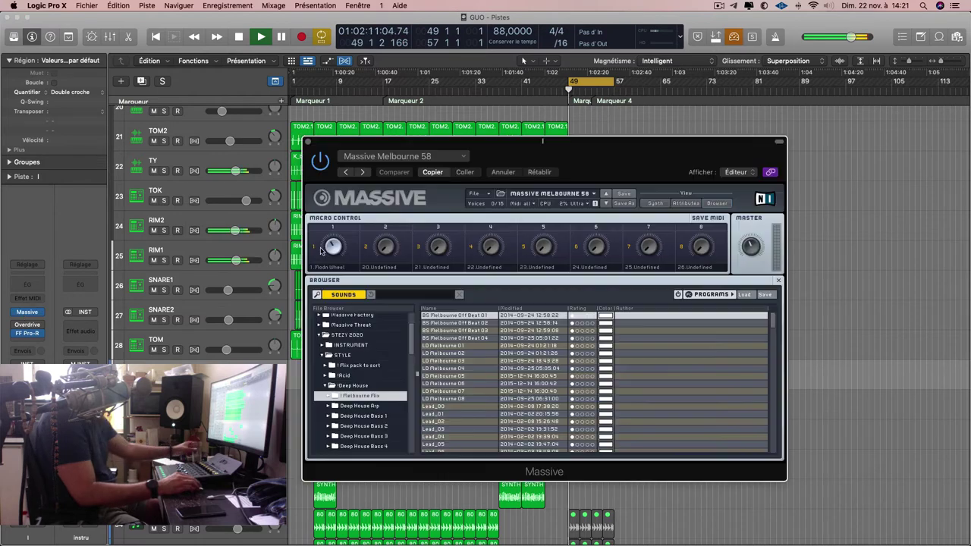
left_click(464, 323)
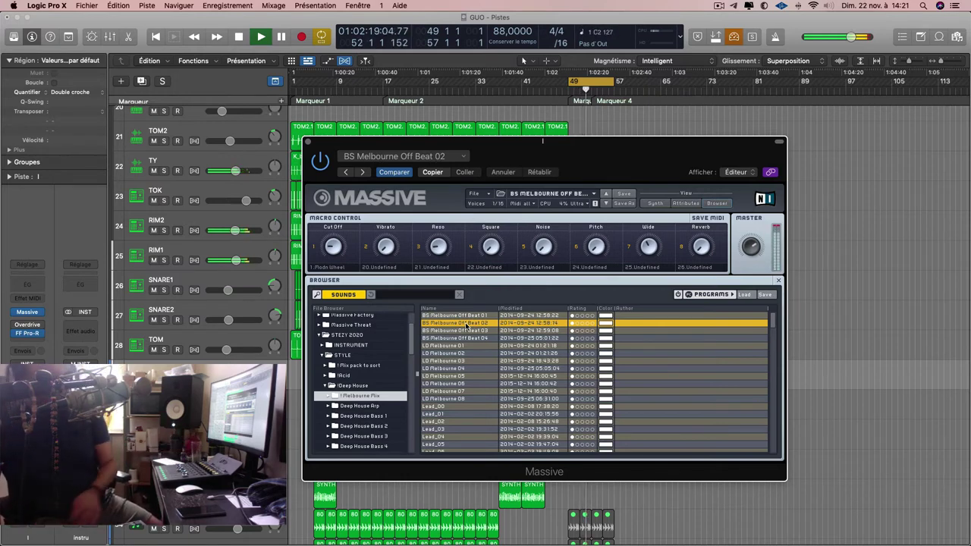
Audition the Melbourne Mix lead sounds one after another, from Lead_00 through Lead_53, over the looped section.
left_click(446, 406)
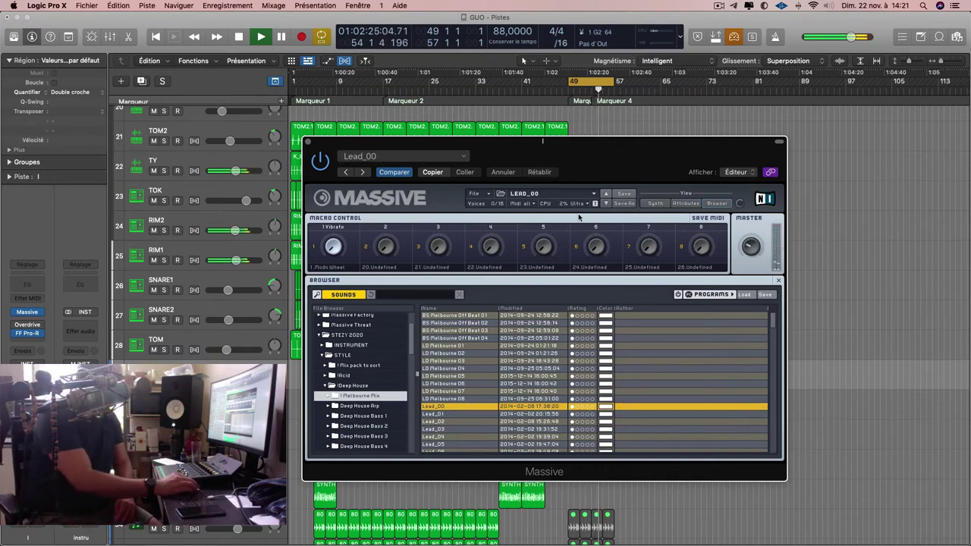
left_click(604, 203)
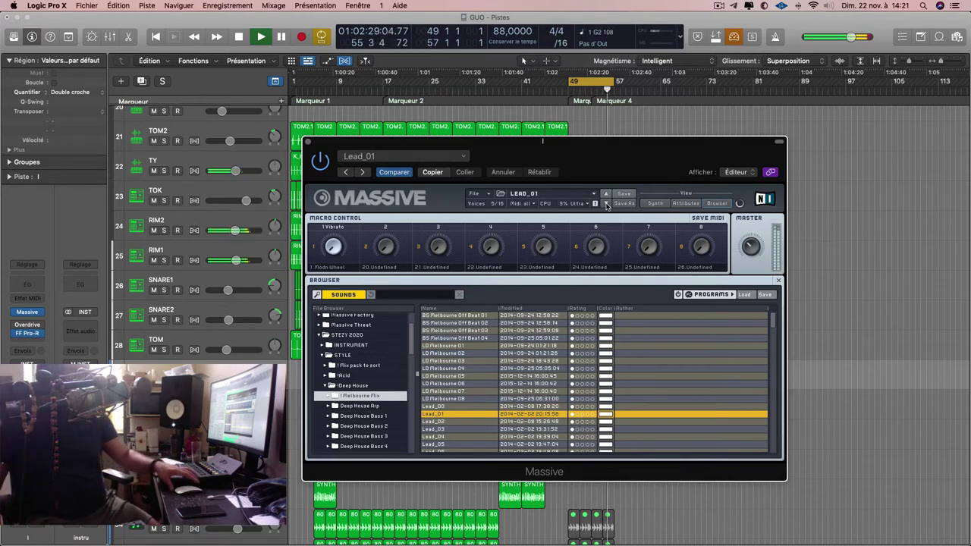
left_click(605, 204)
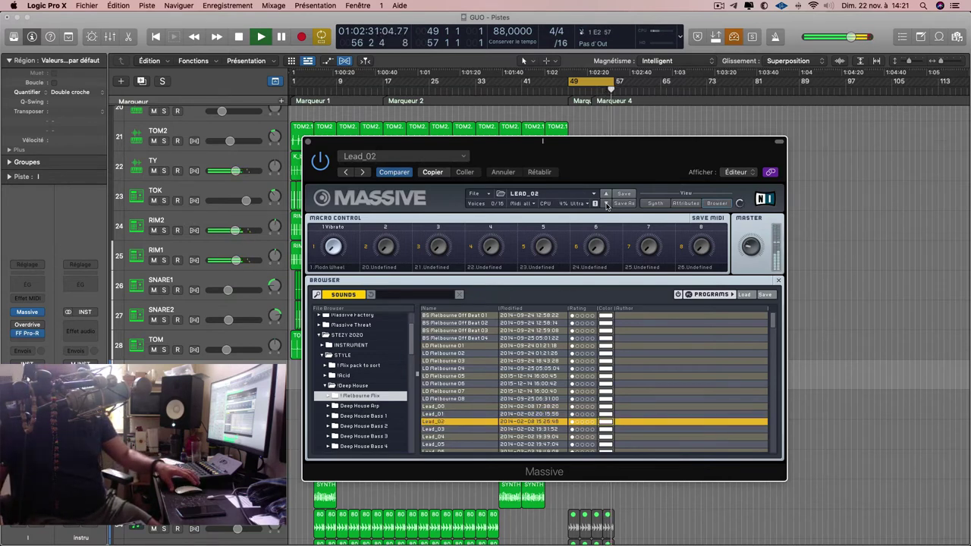
left_click(605, 203)
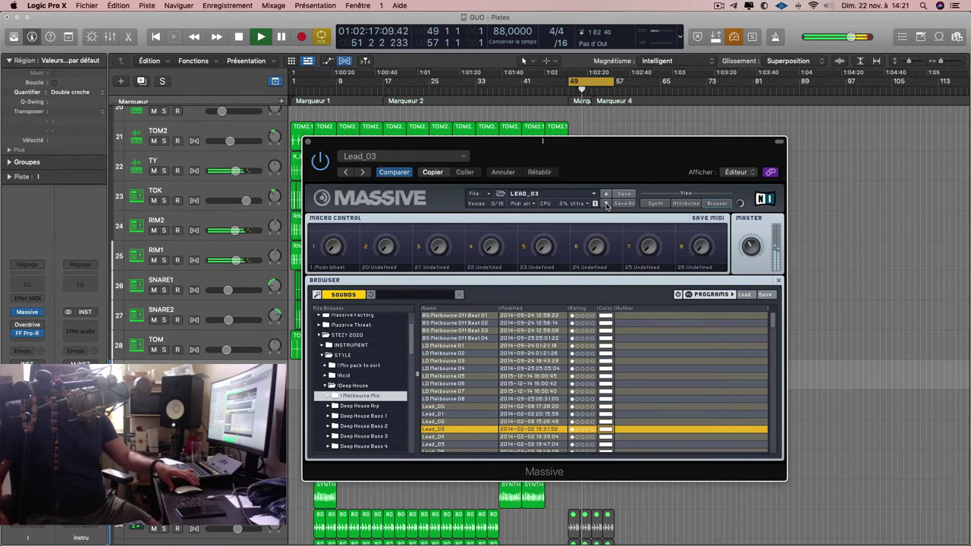
left_click(607, 206)
left_click(606, 205)
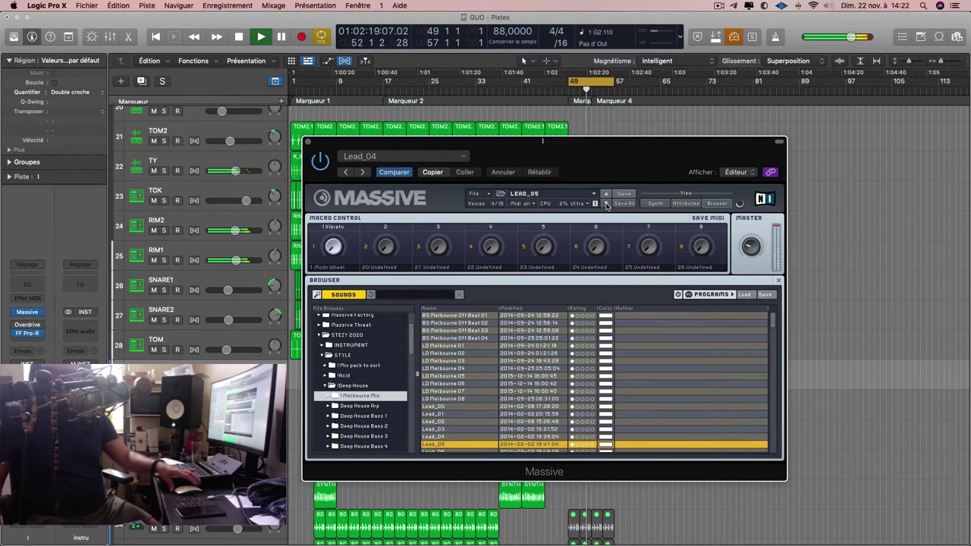
left_click(606, 206)
left_click(606, 205)
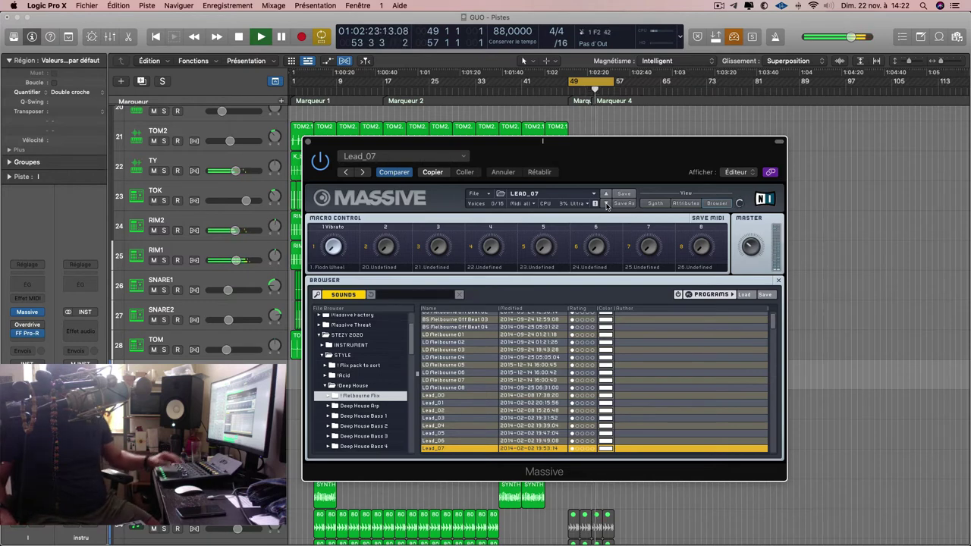
left_click(606, 204)
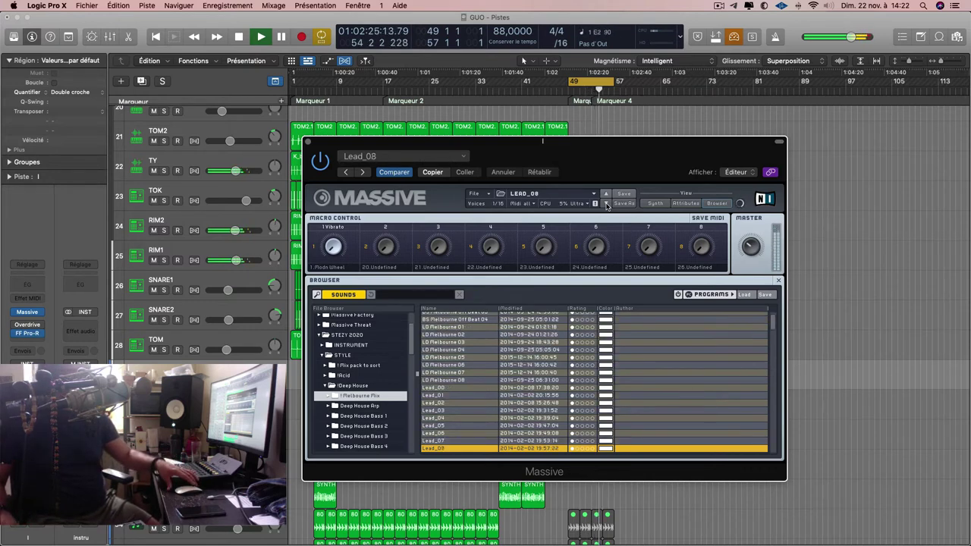
left_click(606, 204)
left_click(606, 204)
left_click(606, 204)
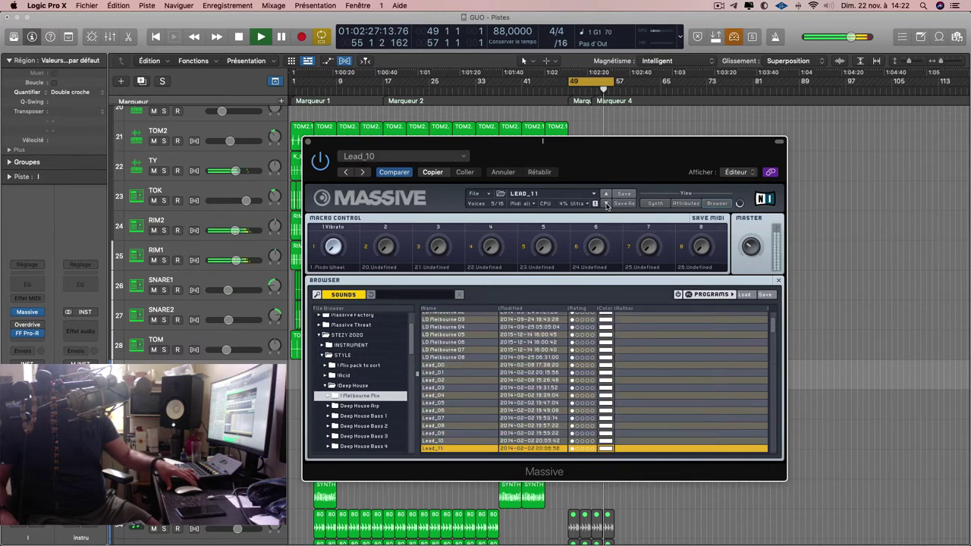
left_click(606, 204)
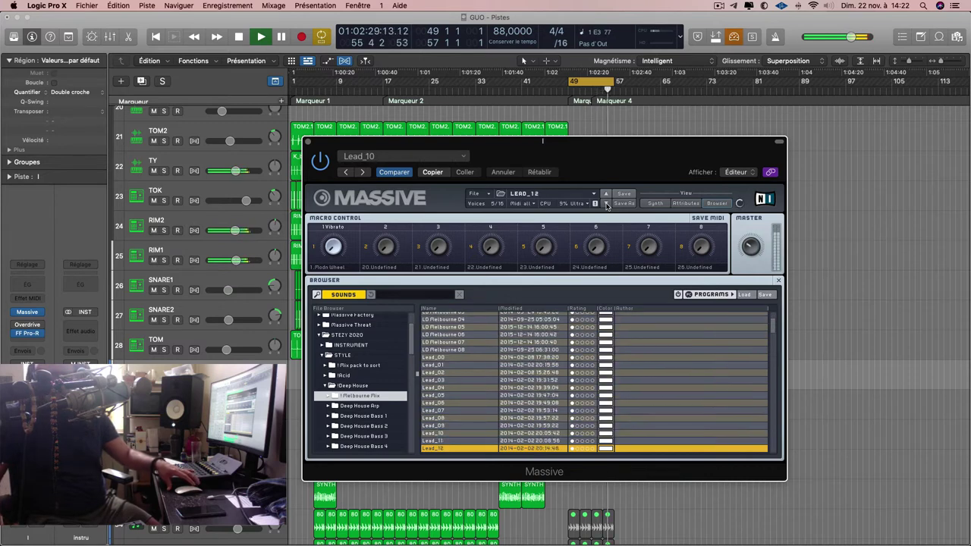
left_click(606, 204)
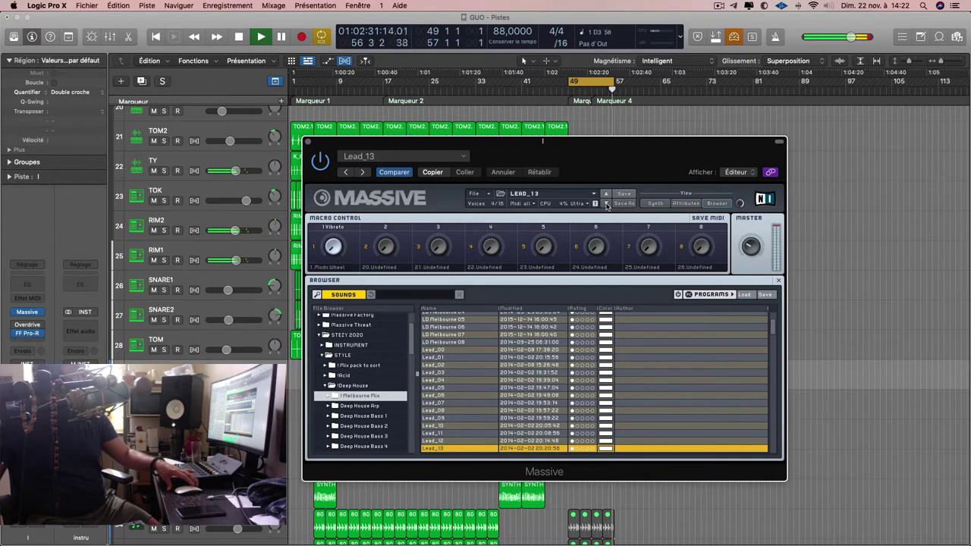
left_click(606, 204)
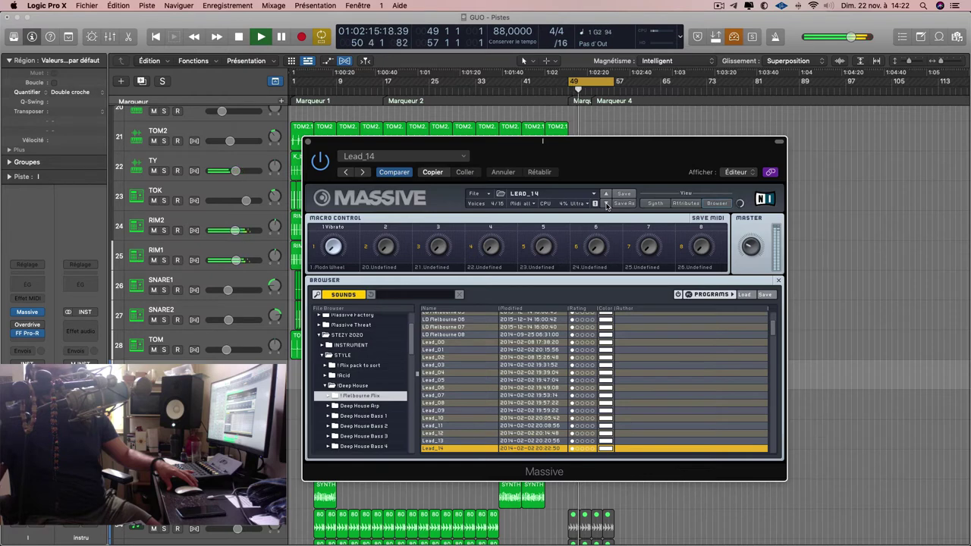
left_click(606, 204)
left_click(605, 204)
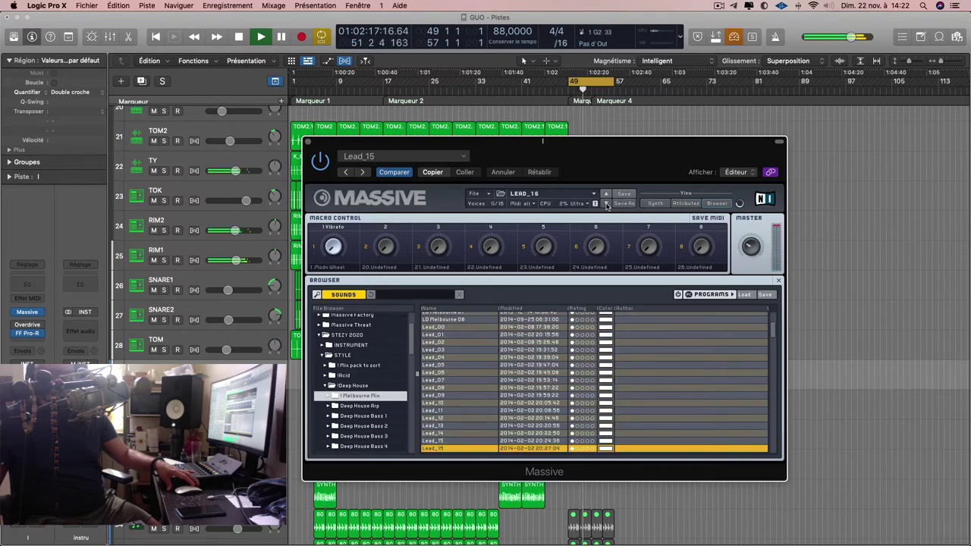
left_click(606, 204)
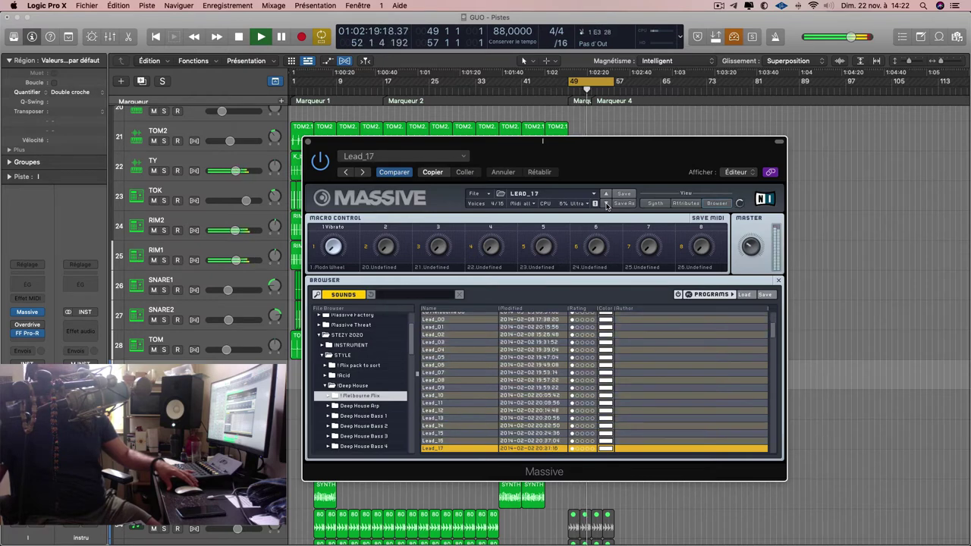
left_click(606, 204)
left_click(606, 204)
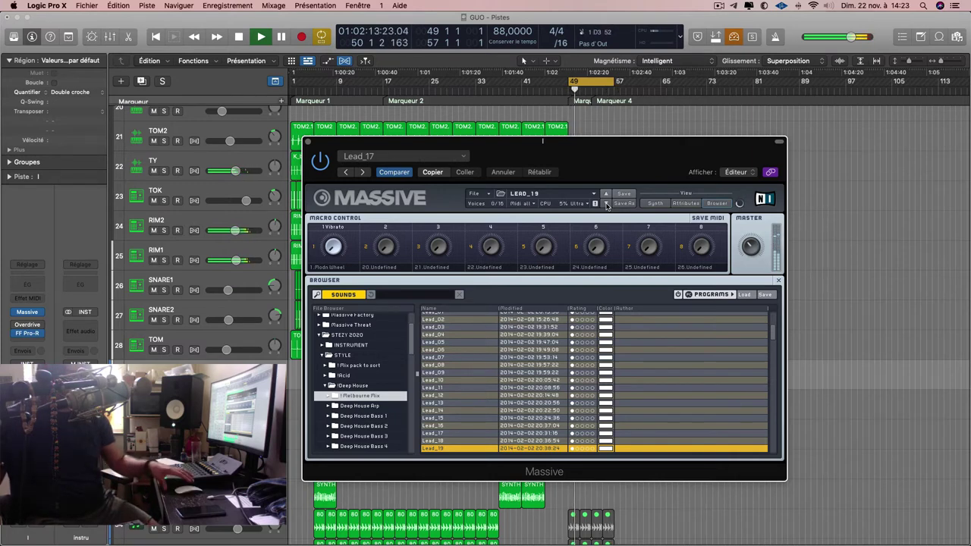
left_click(606, 203)
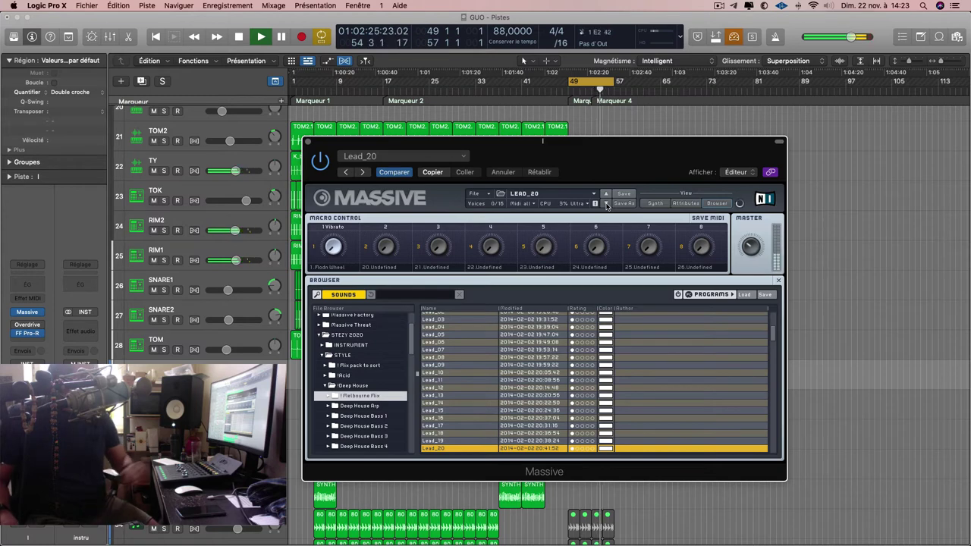
left_click(607, 204)
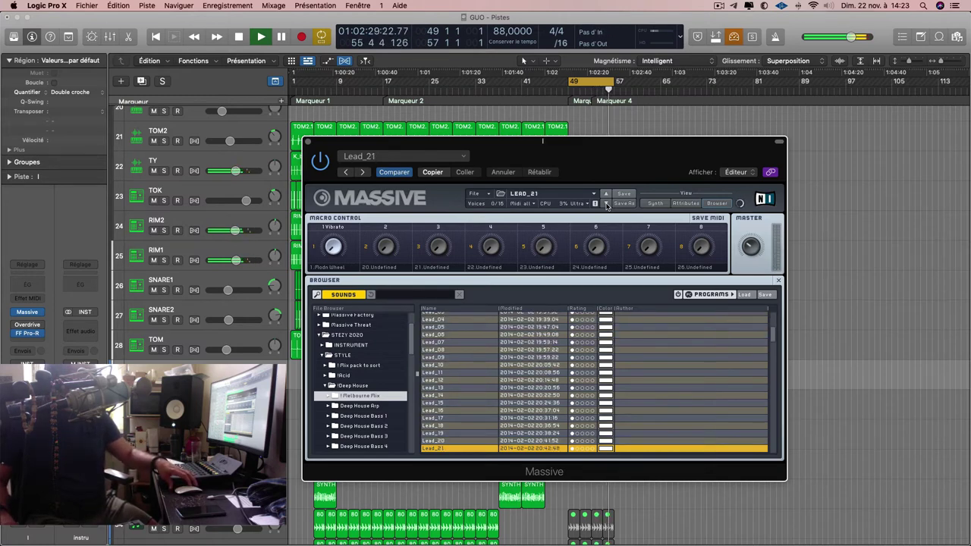
left_click(607, 204)
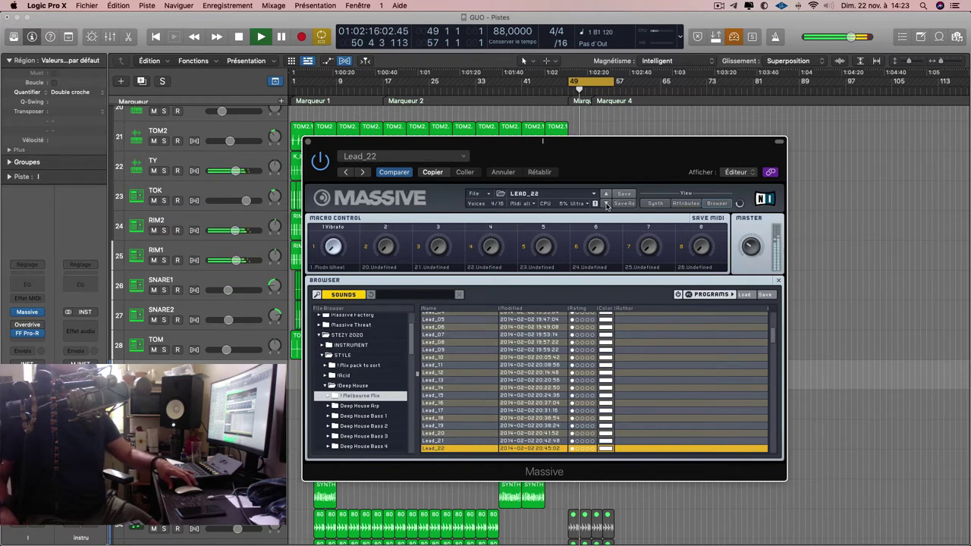
left_click(606, 204)
left_click(605, 204)
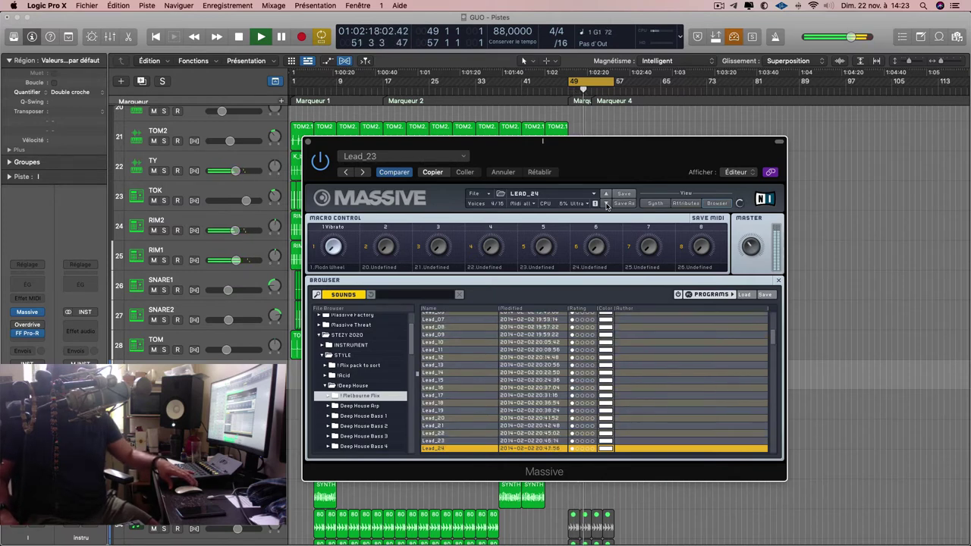
left_click(605, 204)
left_click(605, 204)
left_click(606, 204)
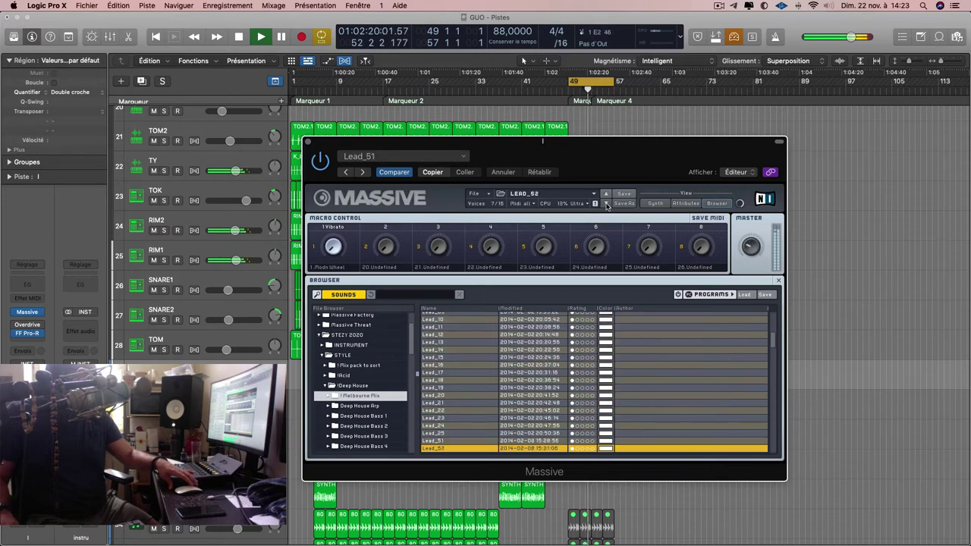
left_click(606, 204)
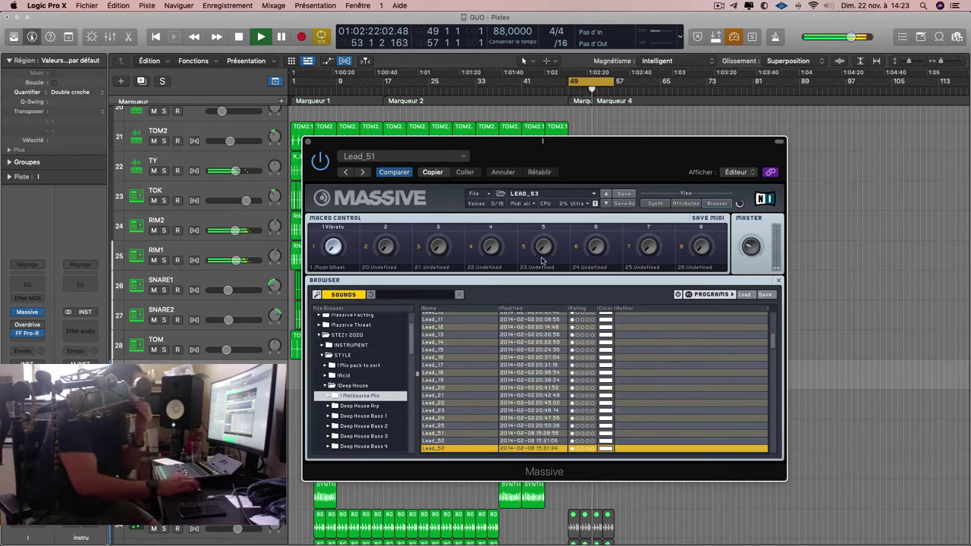
Open the Deep House Ld folder and audition its sounds in order from the first STM_MSV_MBL01 lead through MCT LD Captain.
scroll(360, 402, "down", 5)
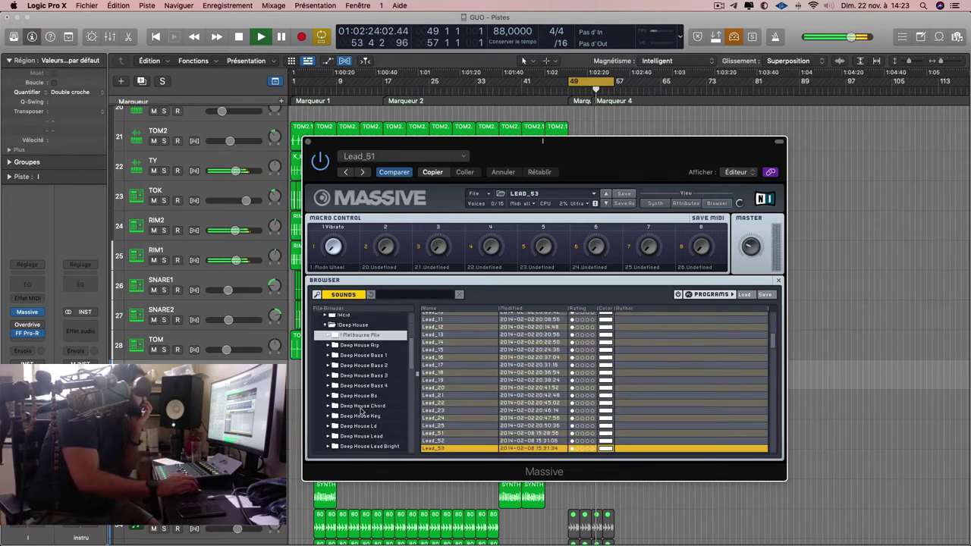
left_click(367, 376)
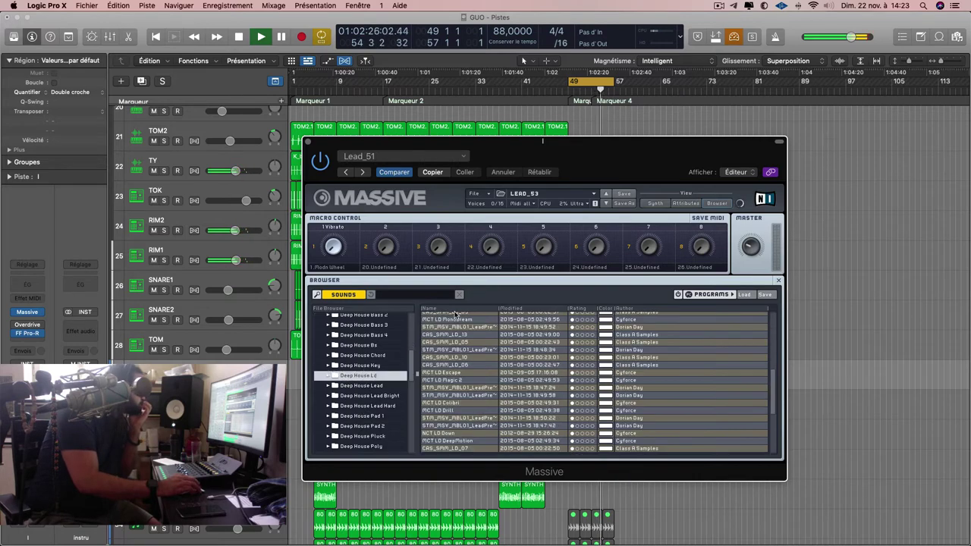
left_click(459, 314)
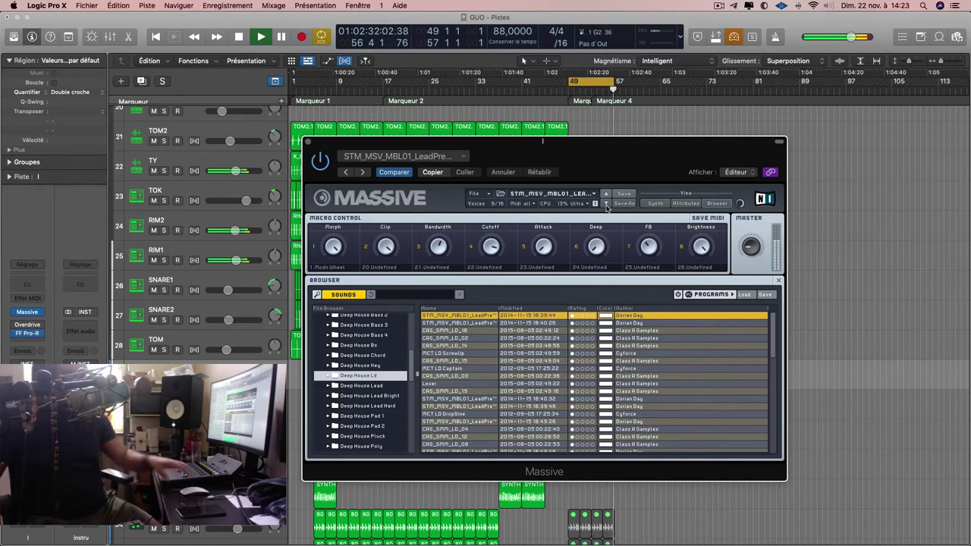
left_click(606, 204)
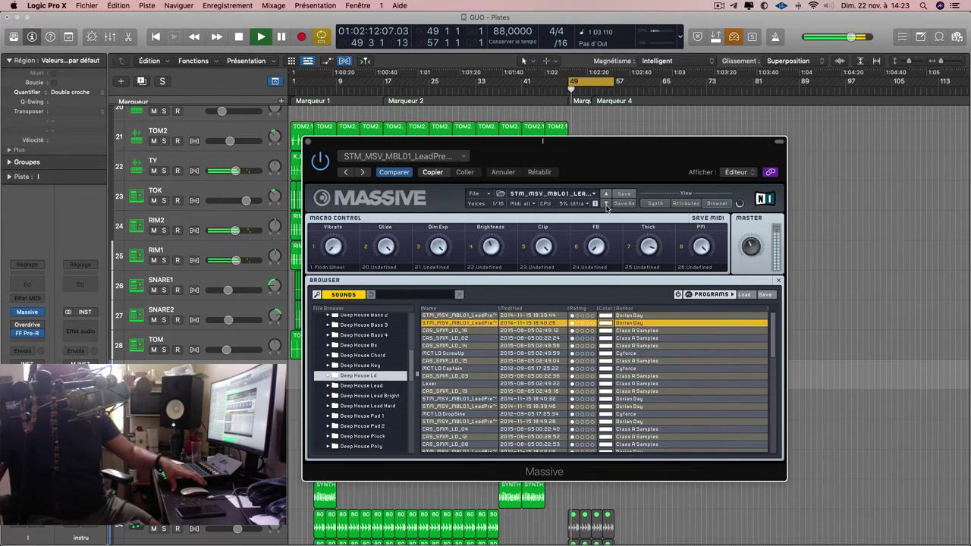
left_click(606, 204)
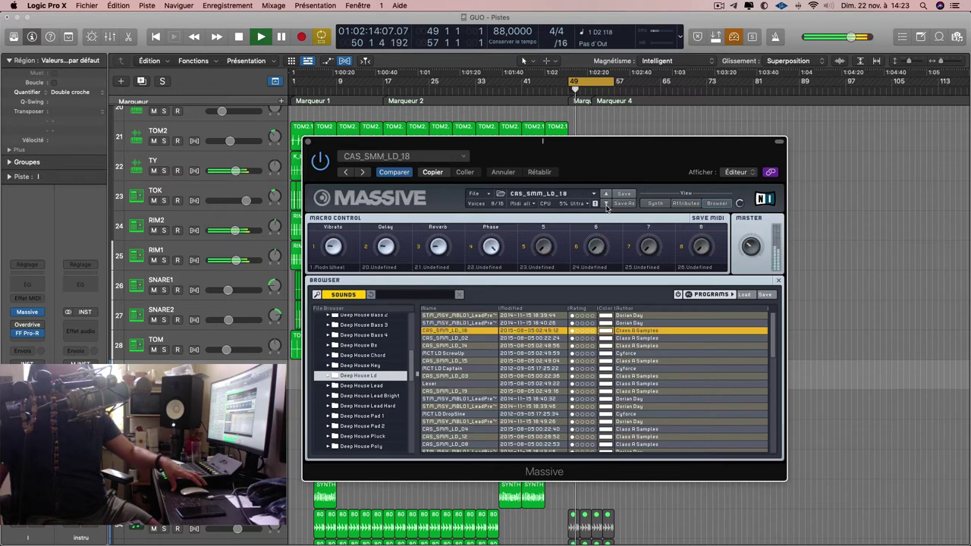
left_click(606, 205)
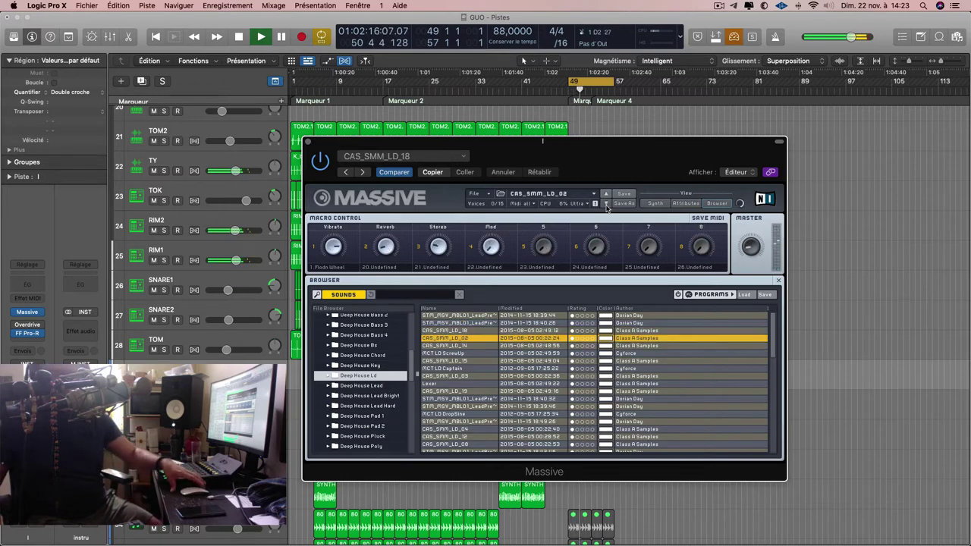
left_click(606, 205)
left_click(606, 205)
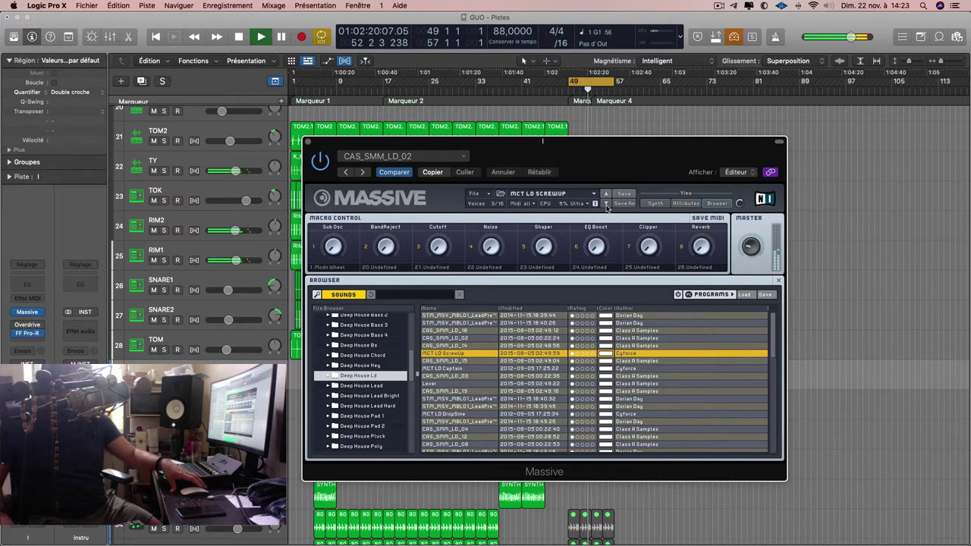
left_click(606, 205)
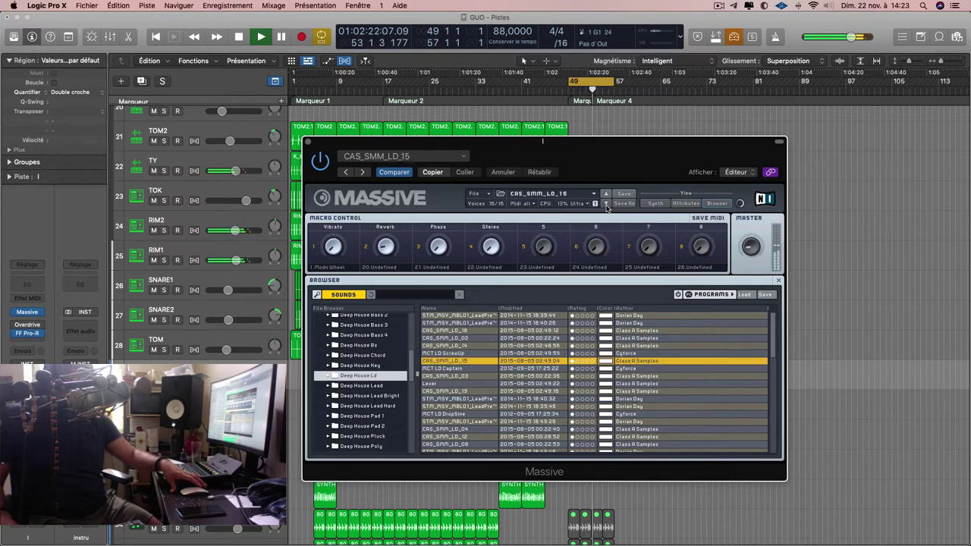
left_click(606, 204)
Leave the Deep House folder, open the Hip Hop mix folder in the Massive browser and load BR Easy Does It.
scroll(339, 370, "up", 5)
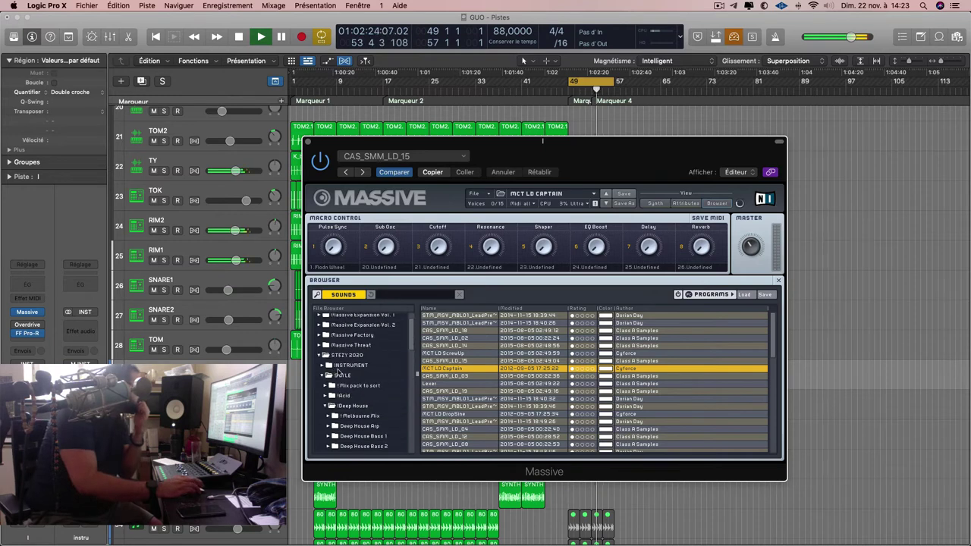
left_click(325, 406)
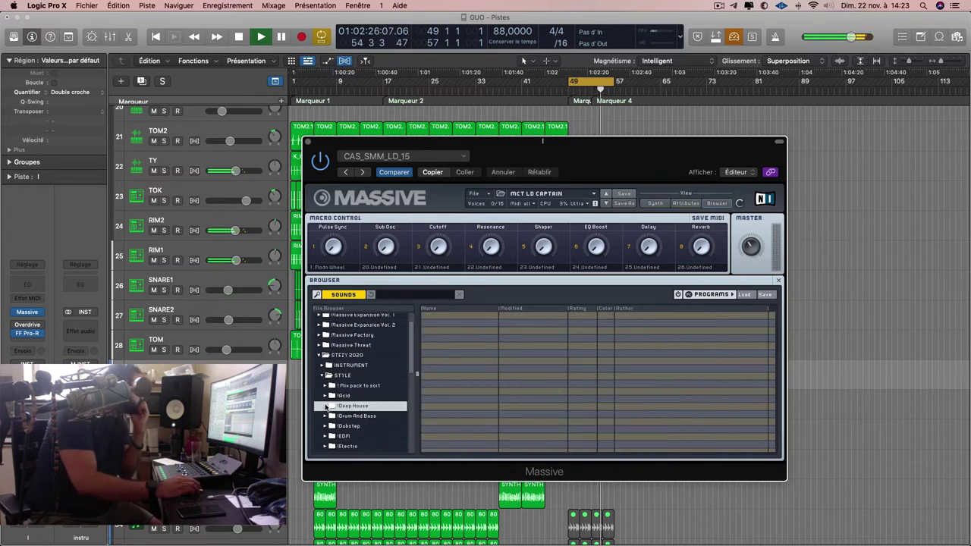
scroll(330, 416, "down", 3)
scroll(338, 395, "down", 5)
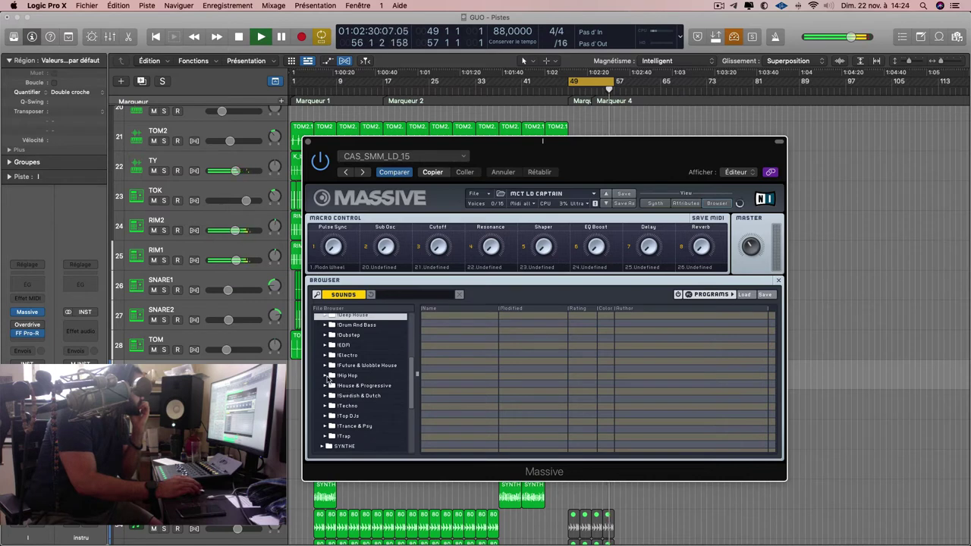
left_click(328, 376)
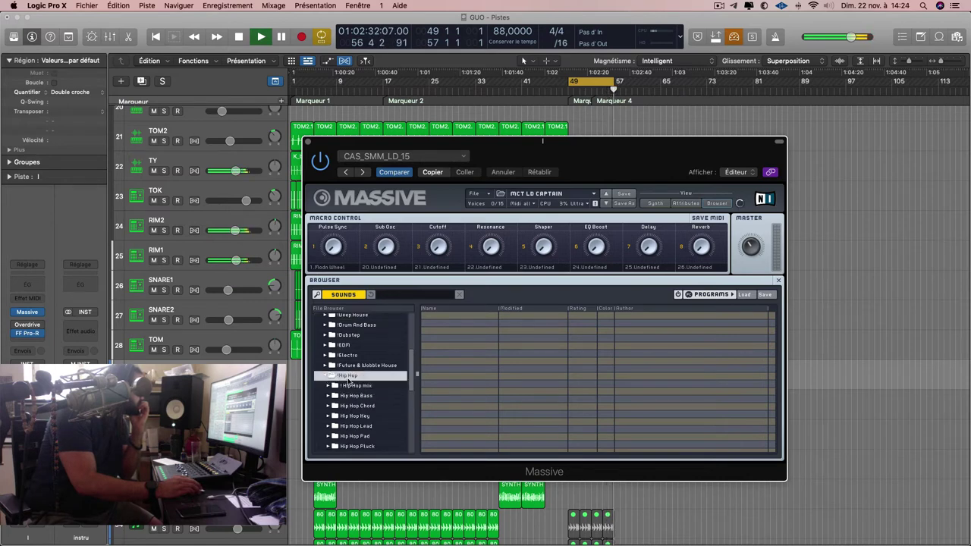
left_click(355, 385)
left_click(440, 315)
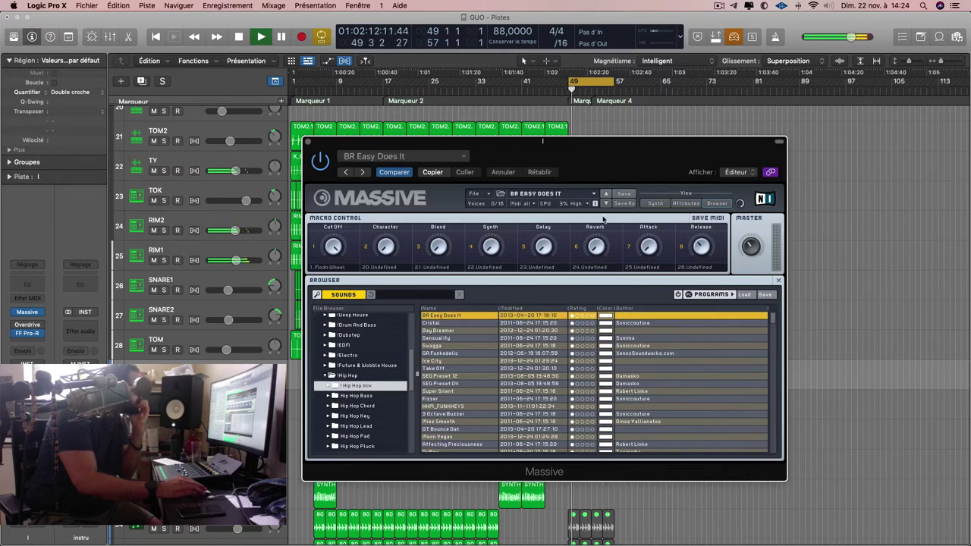
Audition the Hip Hop mix sounds in order over the looped section, from Cristal through GT Bounce Dat.
left_click(607, 204)
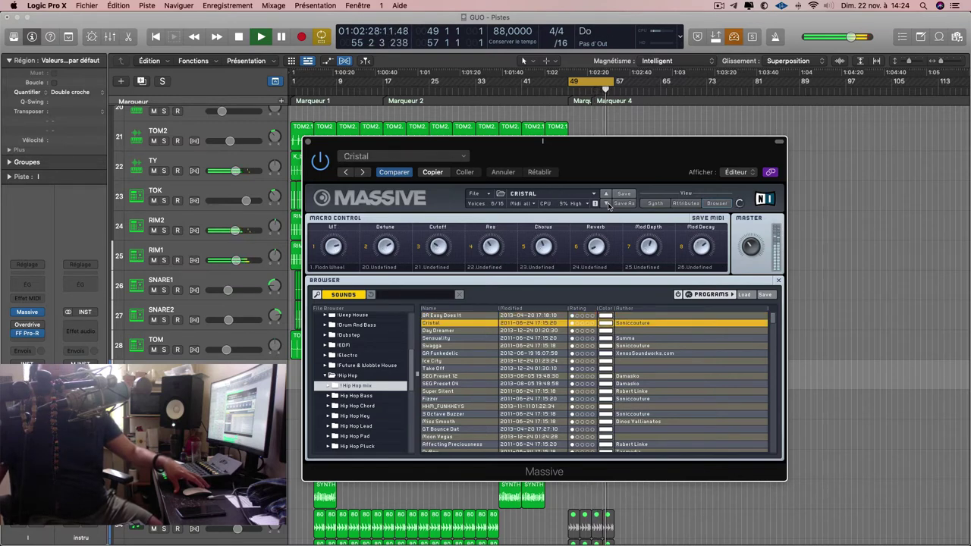
left_click(607, 204)
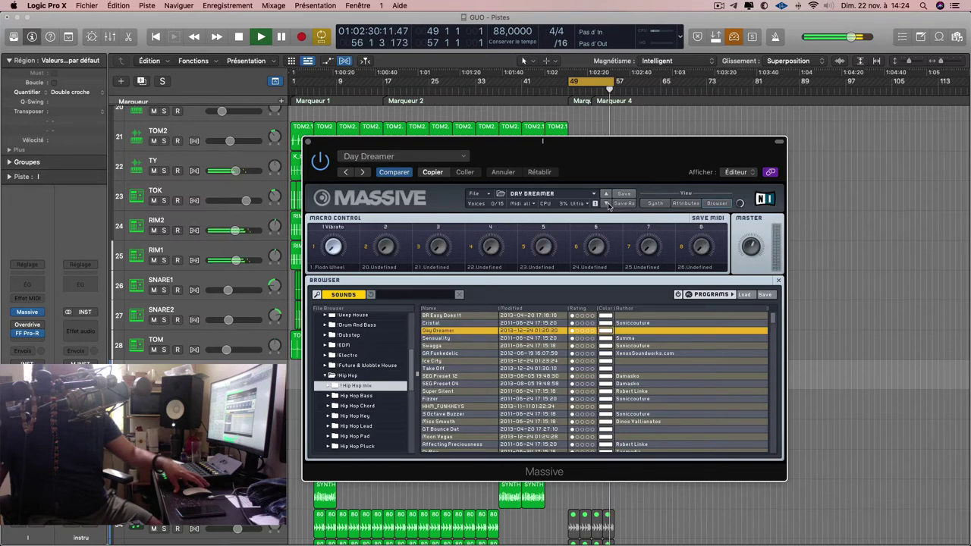
left_click(607, 204)
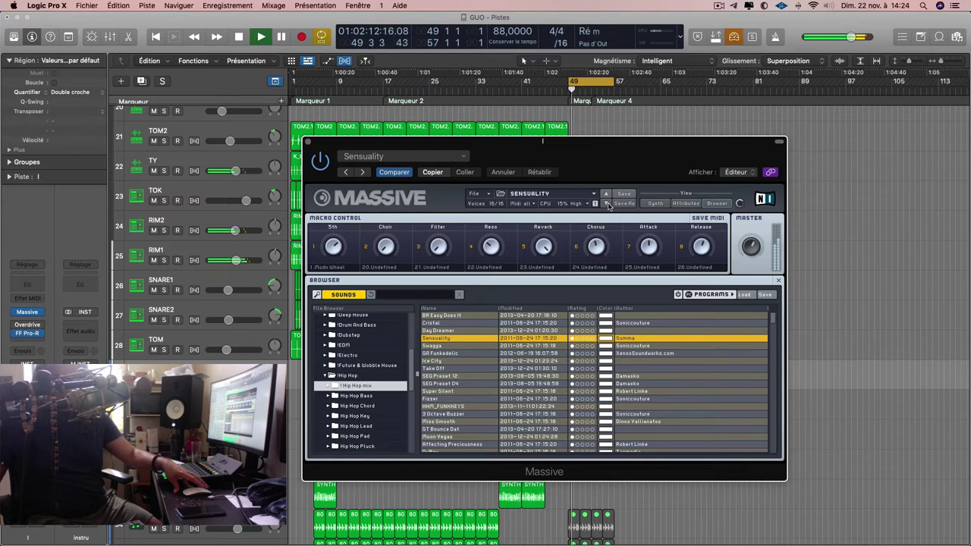
left_click(608, 204)
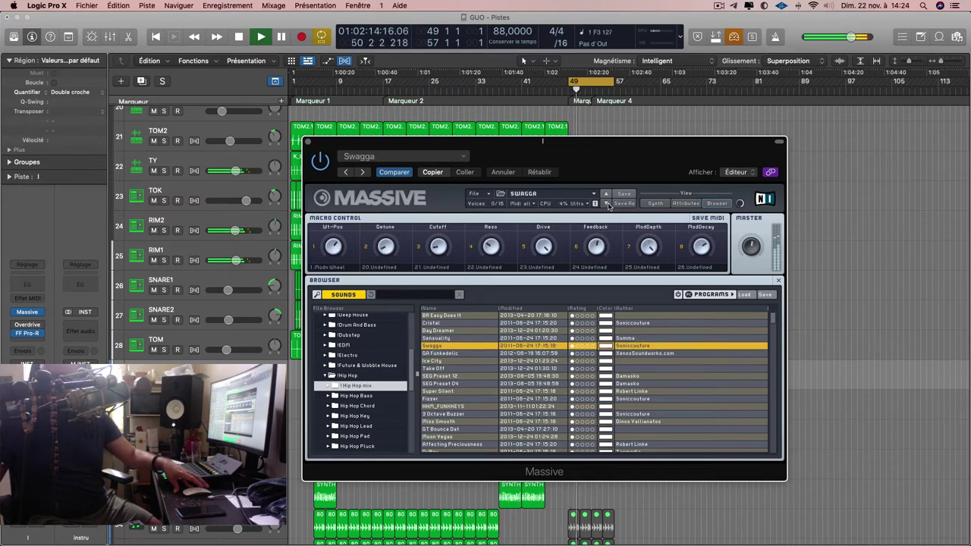
left_click(607, 204)
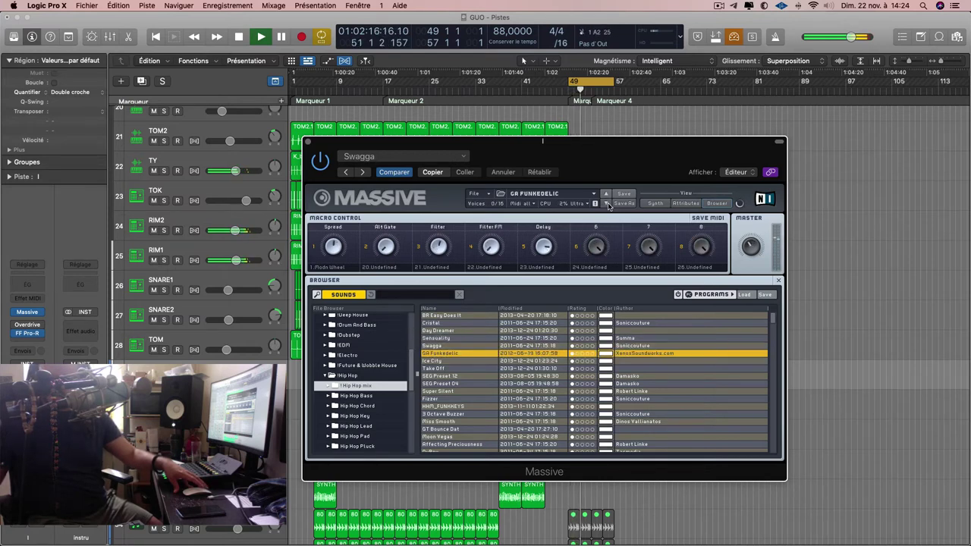
left_click(608, 204)
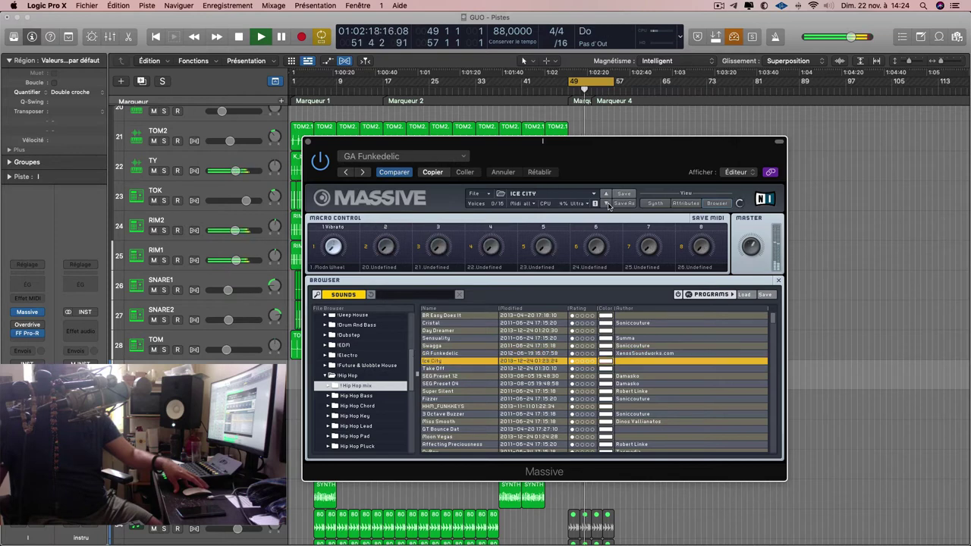
left_click(607, 204)
left_click(607, 204)
left_click(608, 204)
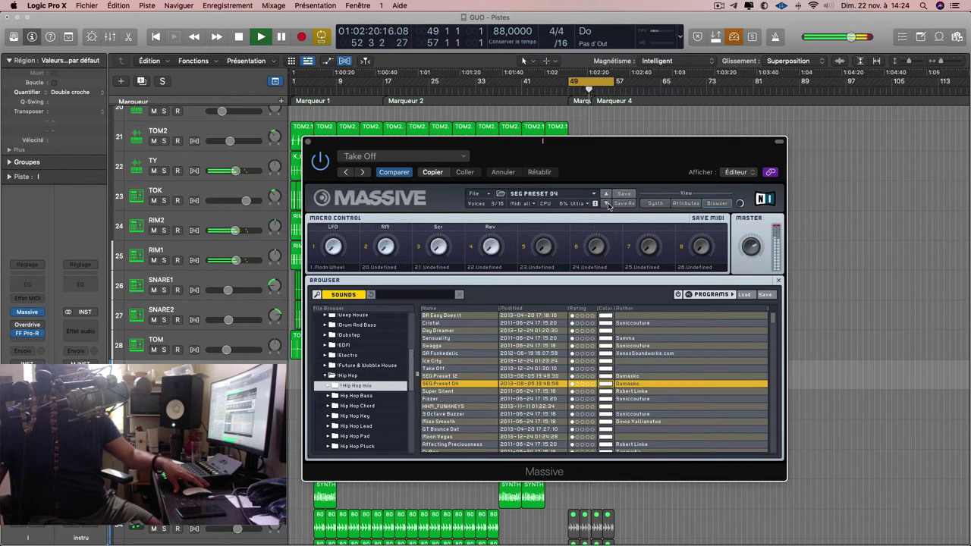
left_click(607, 204)
left_click(607, 204)
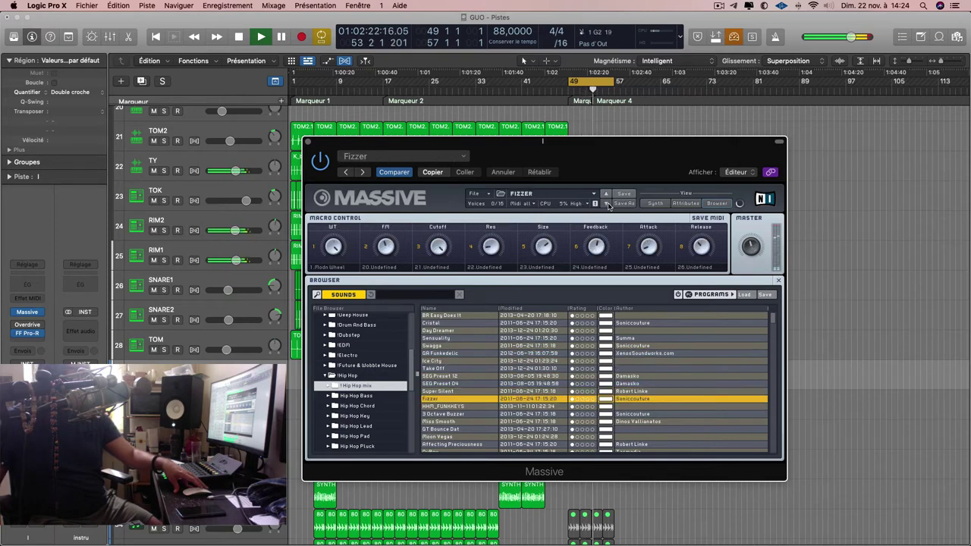
left_click(607, 204)
left_click(607, 204)
left_click(607, 206)
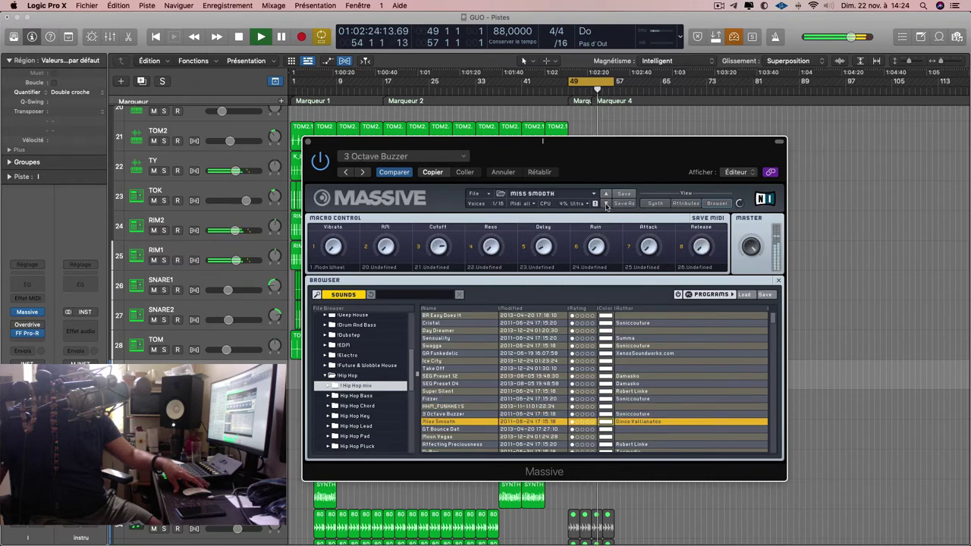
left_click(607, 206)
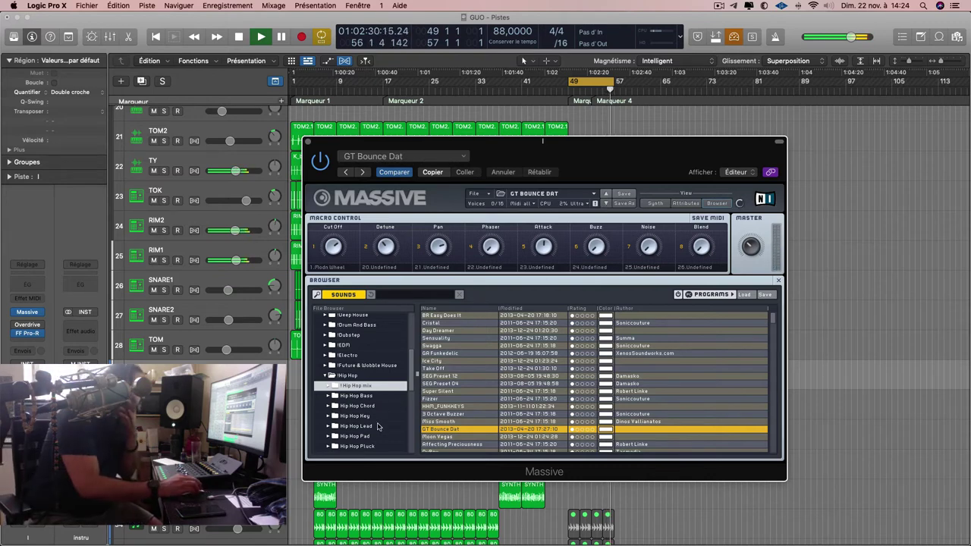
Load OTM2 Pluck - Magick from the Hip Hop Pluck folder and record a melody on track I from bar 49.
left_click(358, 446)
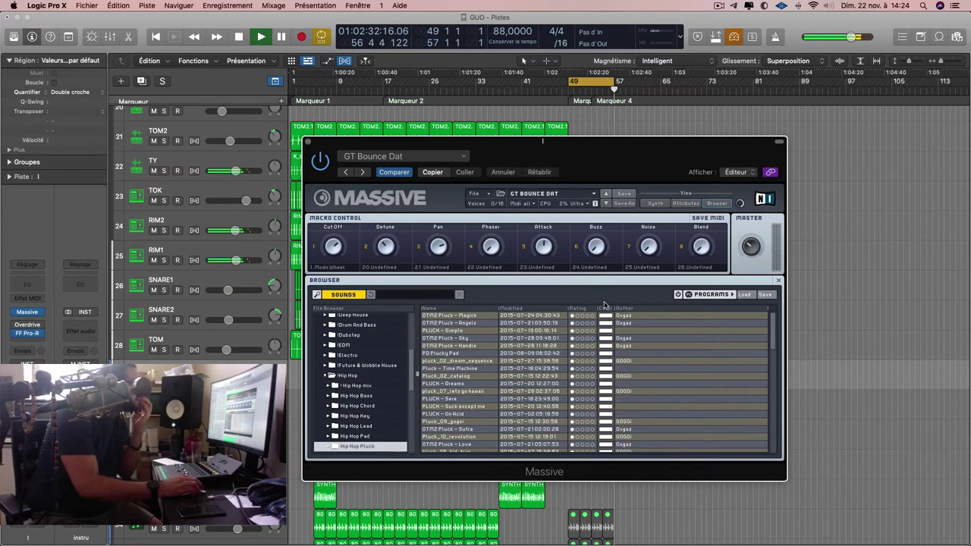
left_click(464, 315)
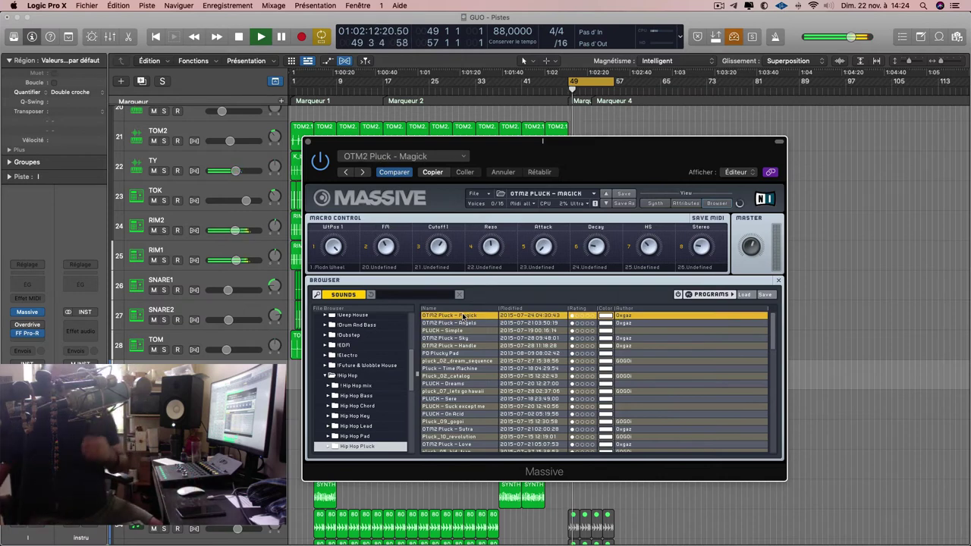
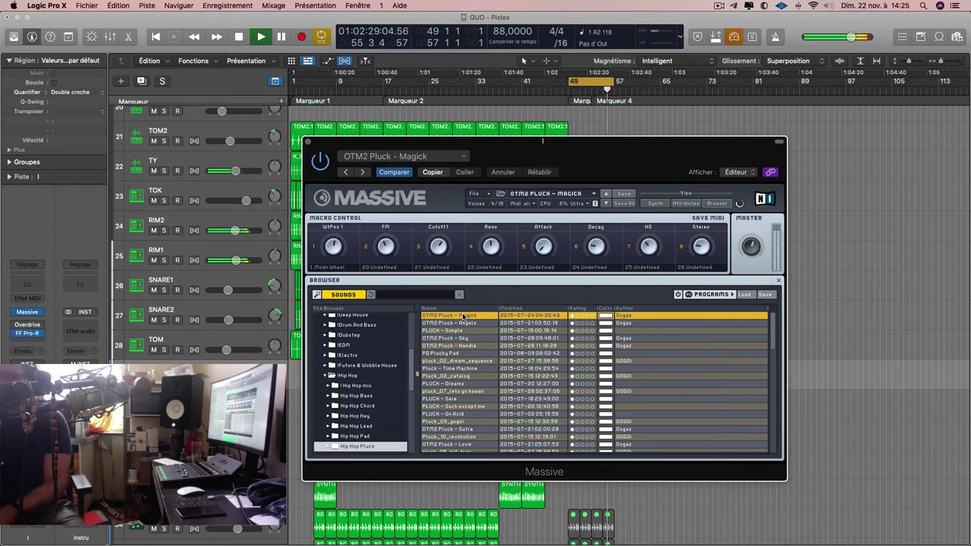
key("space")
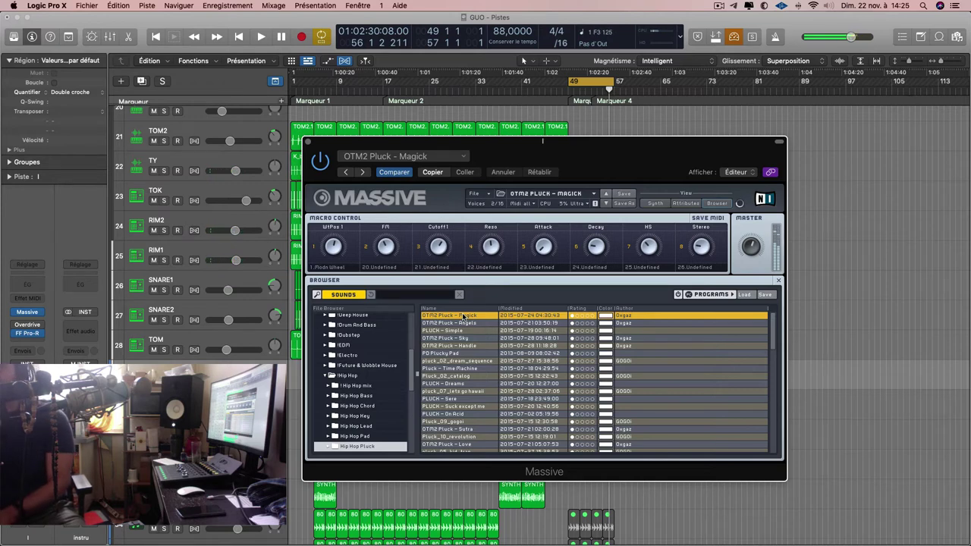
key("space")
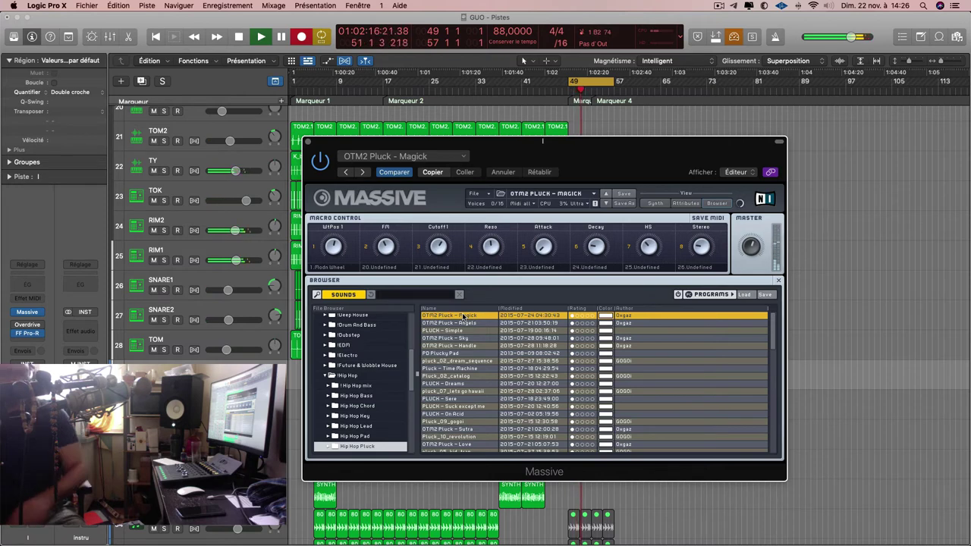
key("r")
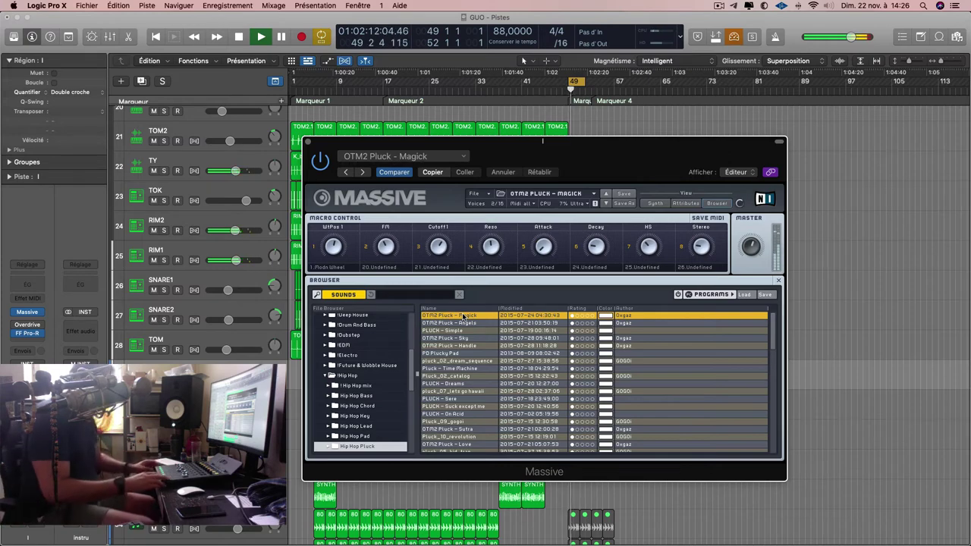
Close the Massive window and set the newly recorded region's quantization to Non, then play it back.
key("space")
key("v")
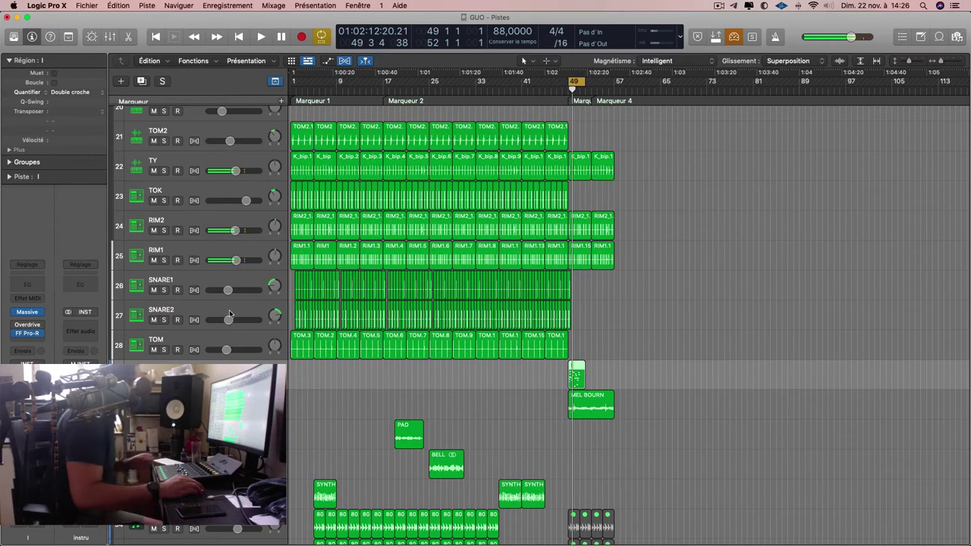
left_click(81, 92)
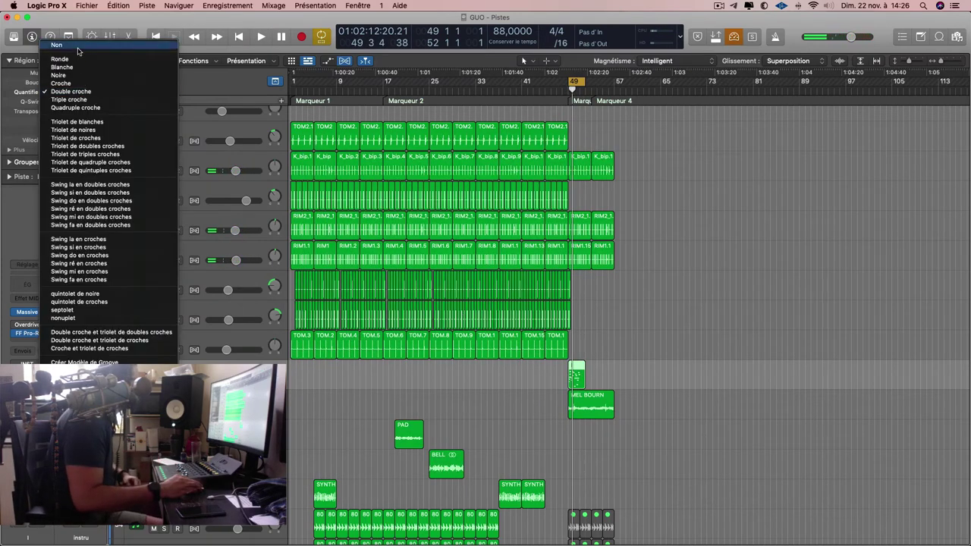
left_click(78, 47)
key("space")
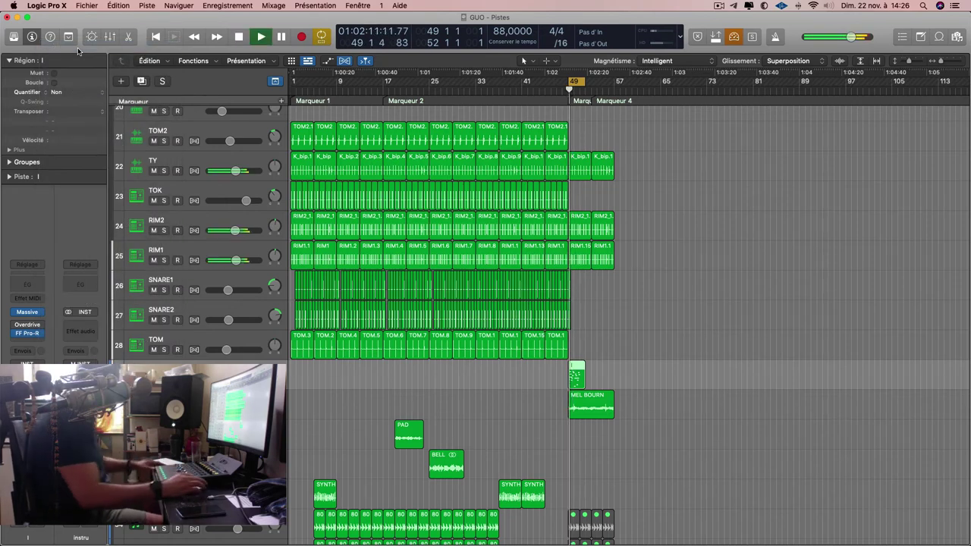
Shorten the MIDI region on track I so that it ends at bar 51.
key("z")
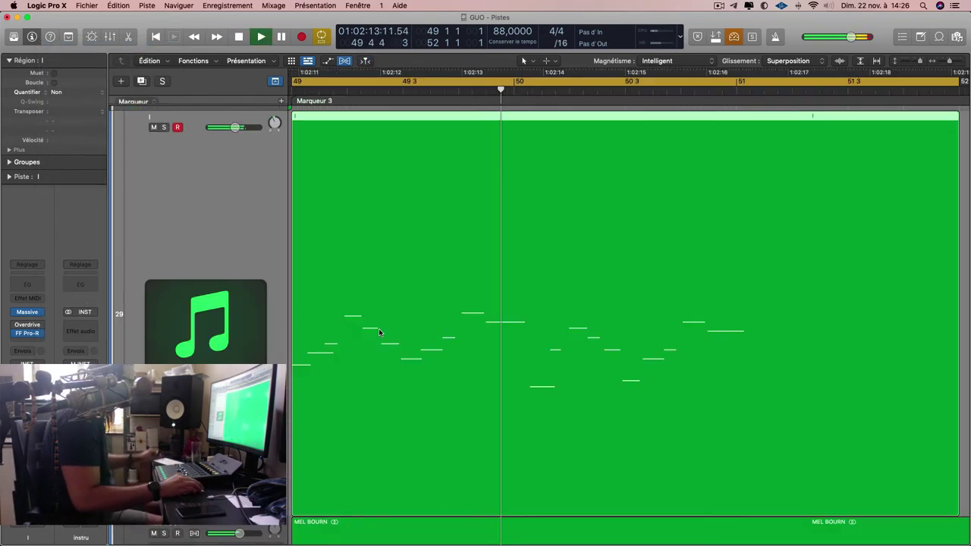
key("z")
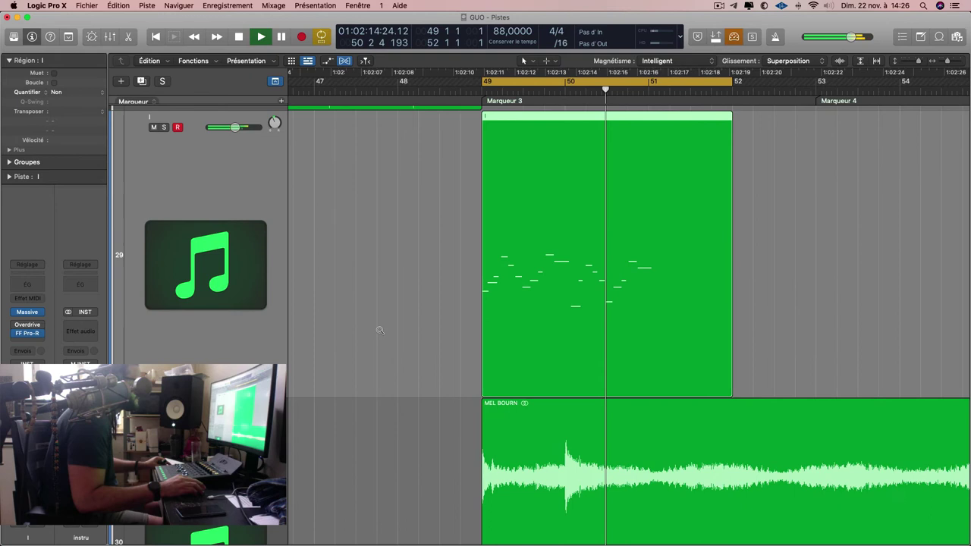
left_click_drag(729, 383, 647, 396)
Bounce the MIDI region on track I in place and delete the muted source region.
right_click(613, 305)
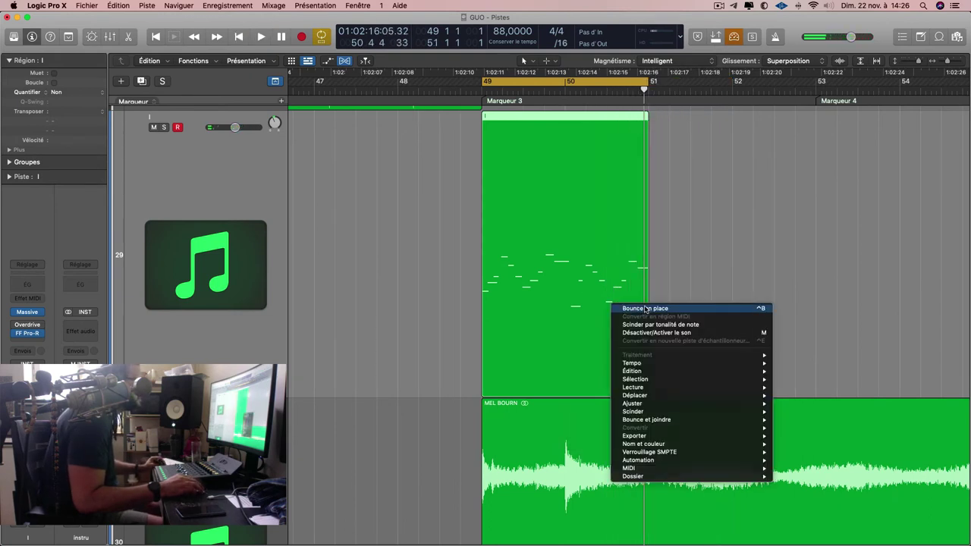
left_click(639, 309)
key("Escape")
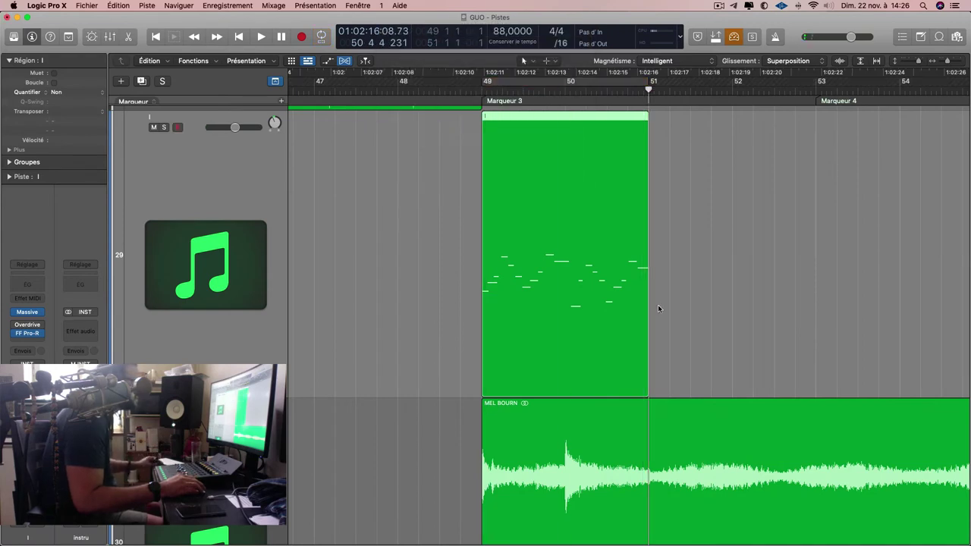
key("space")
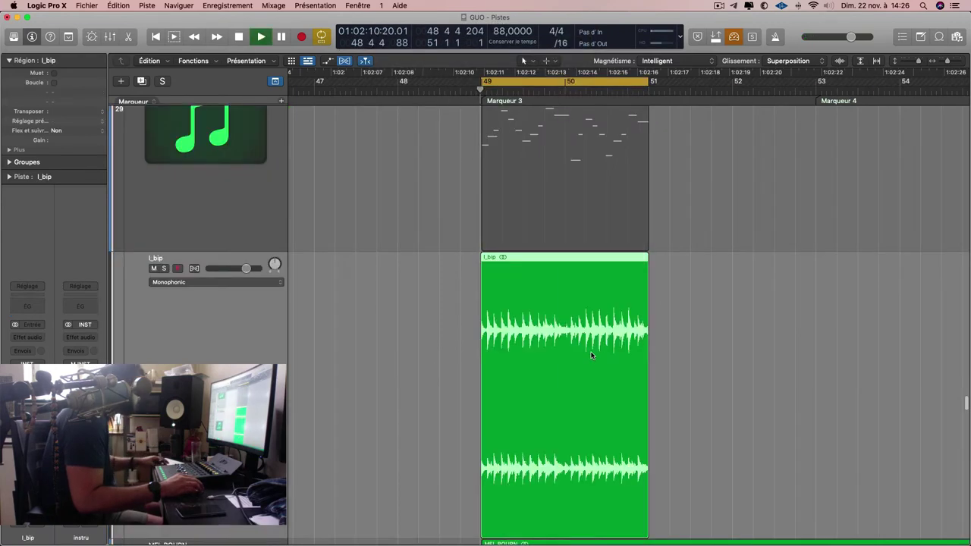
key("z")
left_click(587, 231)
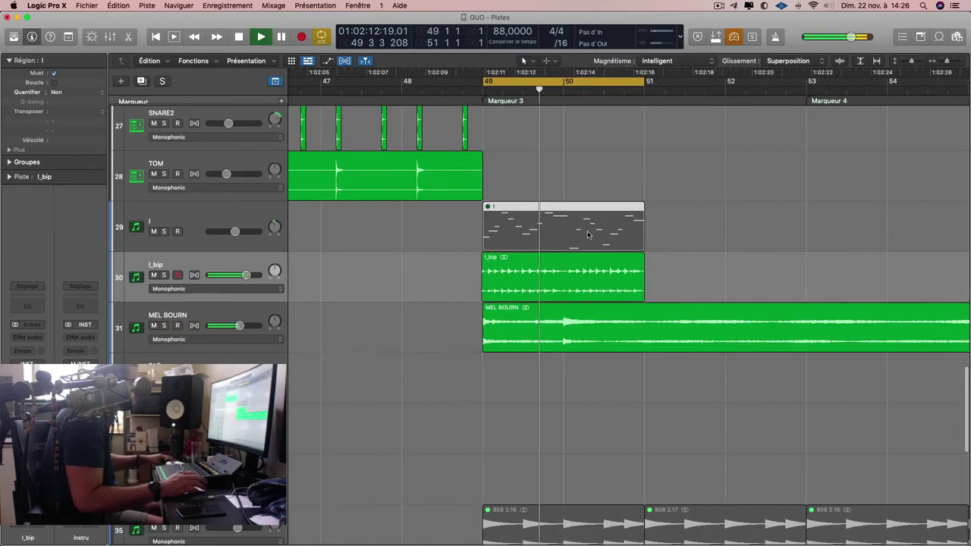
key("BackSpace")
Copy the bounced I_bip region end to end on its track so that it fills bars 49 to 57.
scroll(588, 233, "down", 5)
left_click(588, 233, "ctrl+alt")
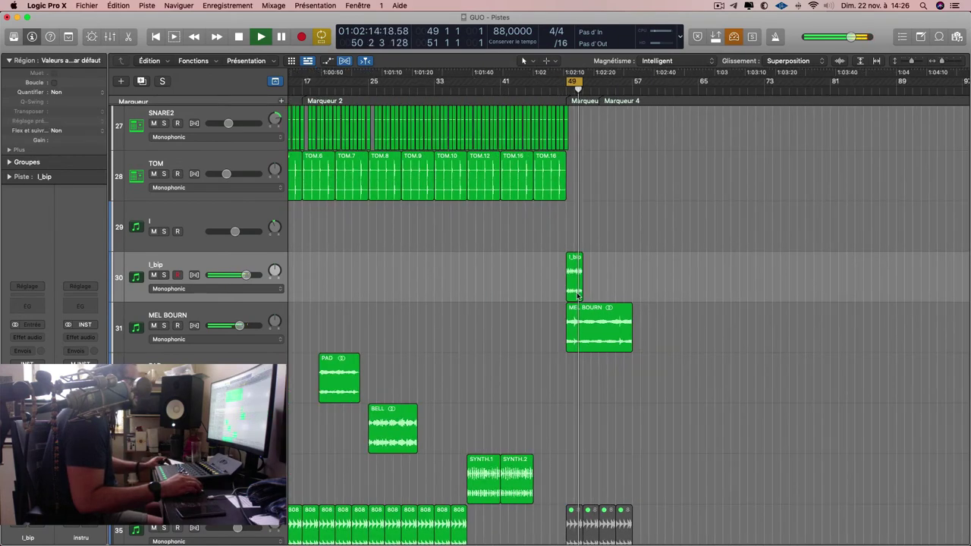
left_click_drag(575, 291, 626, 287)
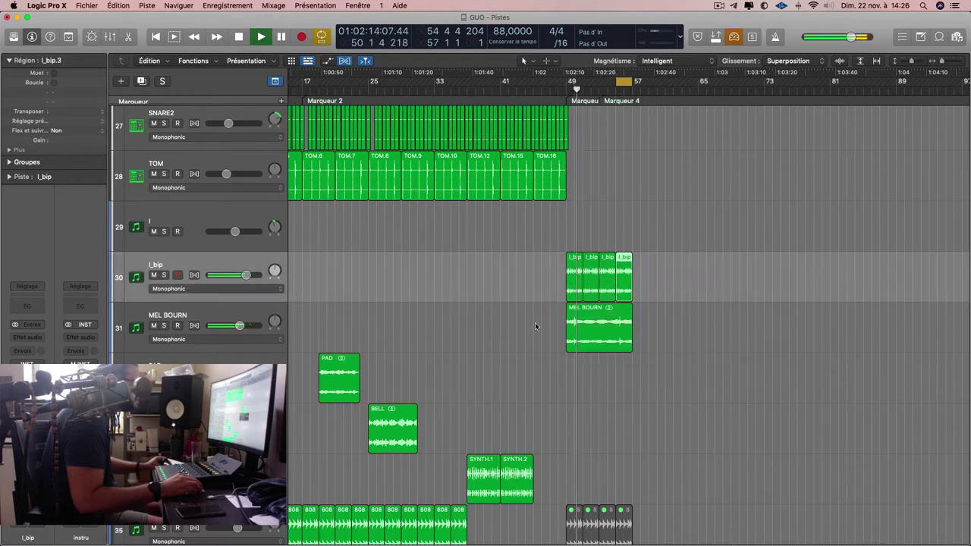
Mute the MEL BOURN track and select the four I_bip regions to loop them over bars 49 to 57.
left_click(153, 325)
left_click_drag(537, 256, 718, 286)
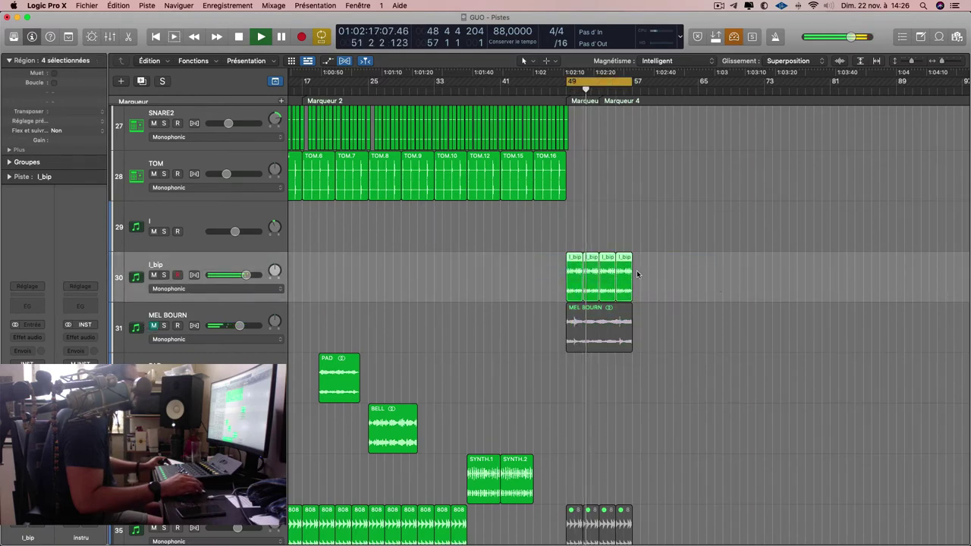
scroll(636, 271, "up", 6)
key("super+Up")
key("super+Up")
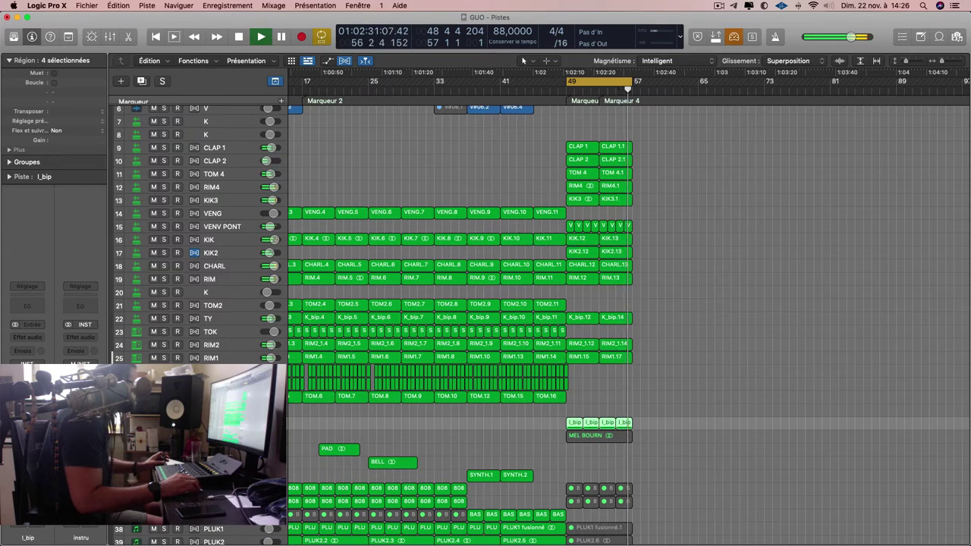
Reopen Massive on track I and audition the Hip Hop Pluck presets from OTM2 Pluck - Angels onward, loading PD Plucky Pad.
key("Up")
key("v")
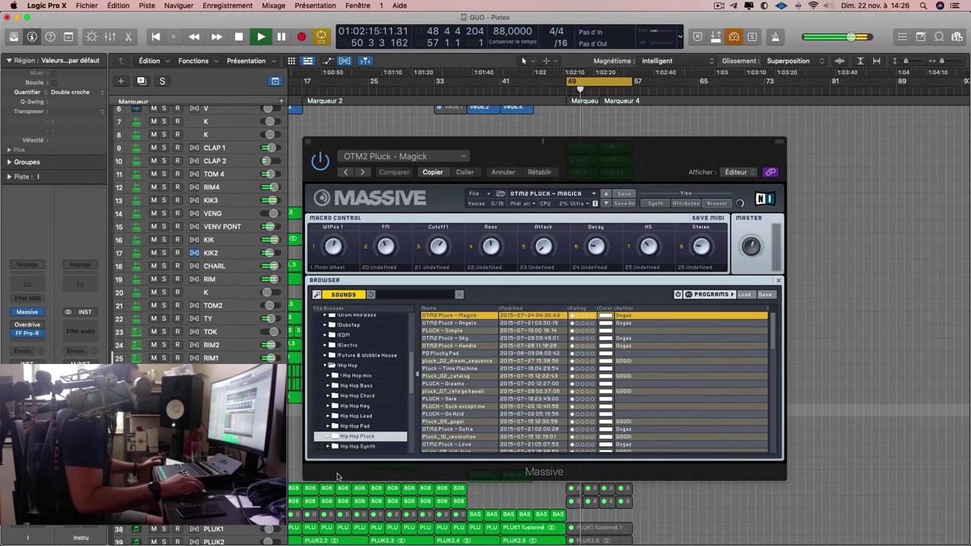
left_click(449, 324)
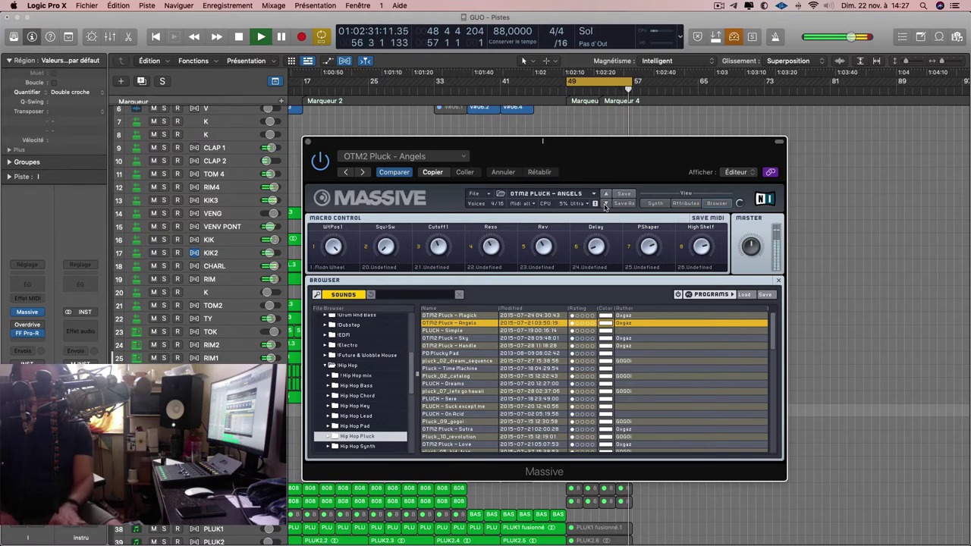
left_click(605, 204)
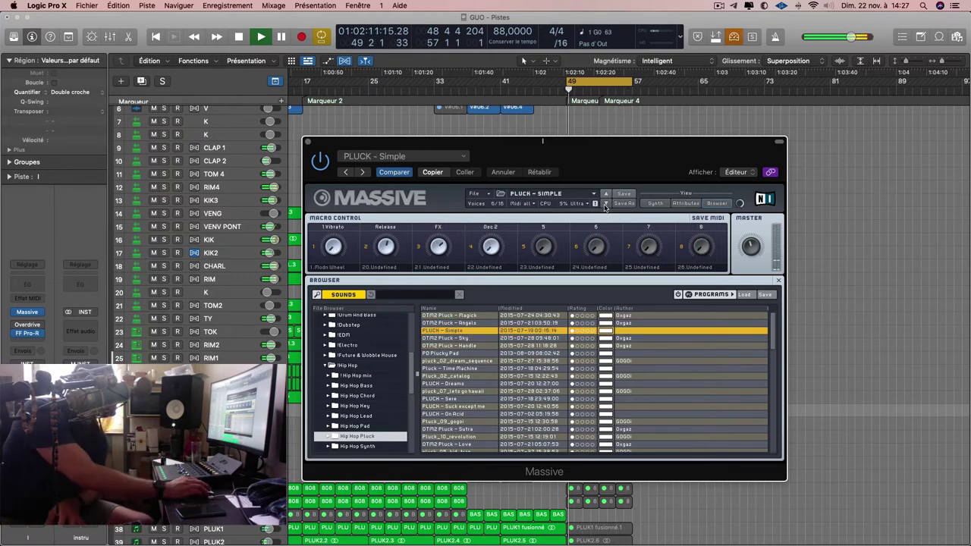
left_click(605, 204)
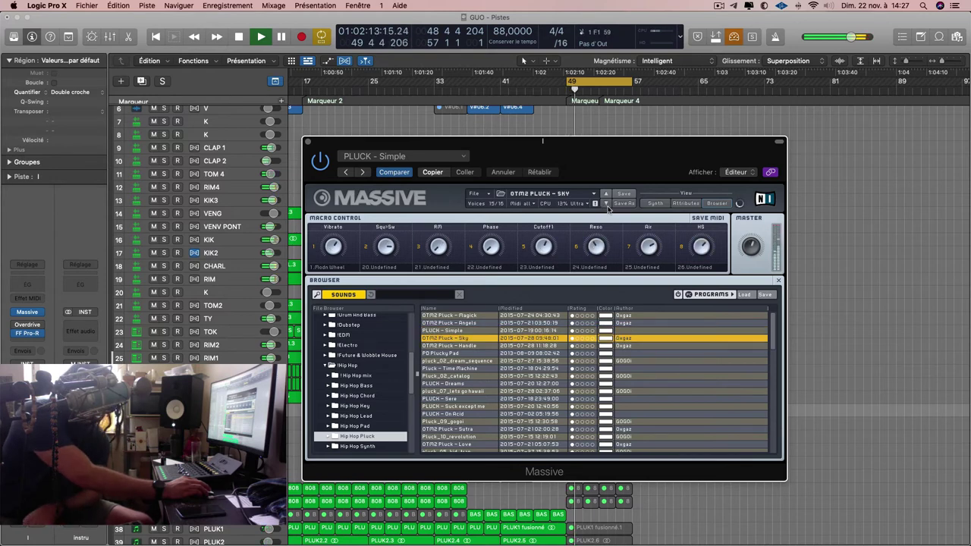
left_click(605, 204)
left_click(605, 204)
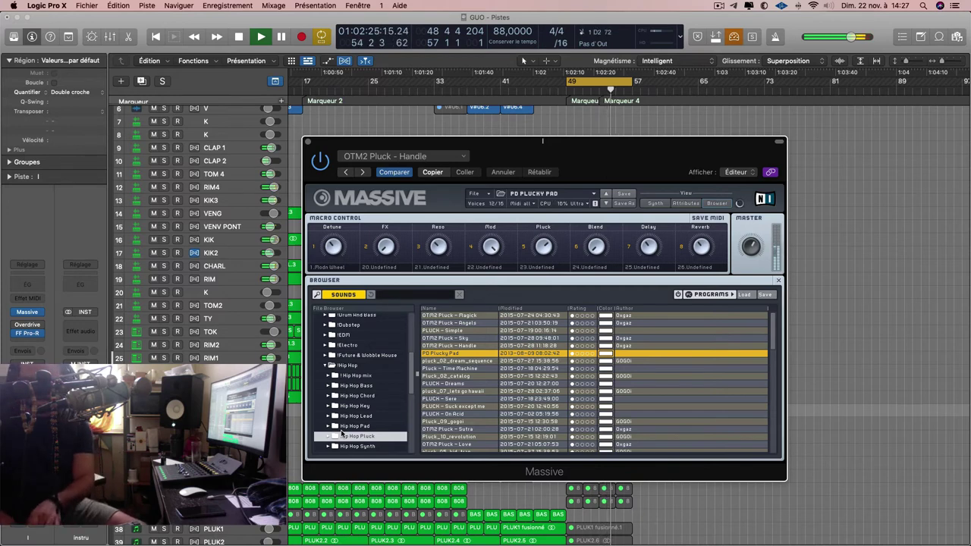
Record a PD Plucky Pad part on track I in the section from bar 49, play it back and hide the Massive window.
key("r")
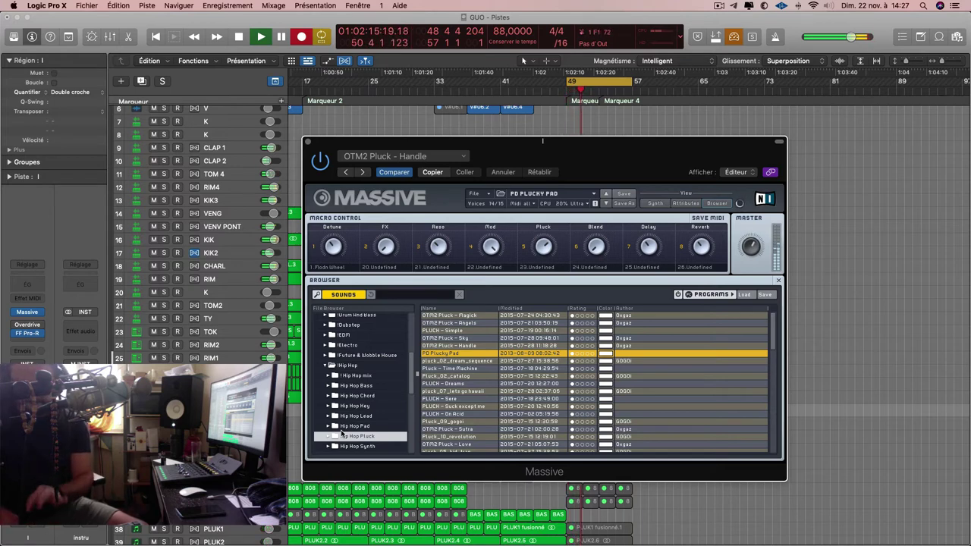
key("space")
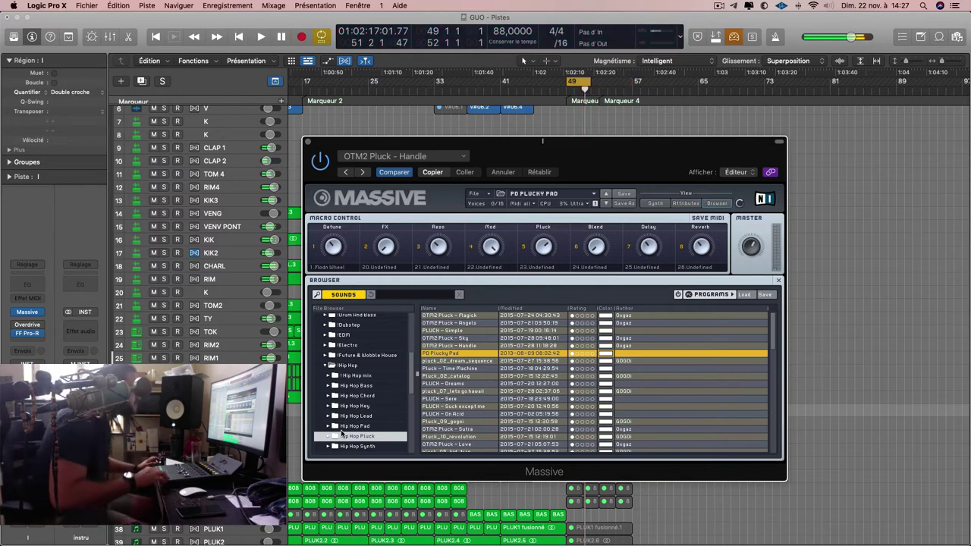
key("space")
key("x")
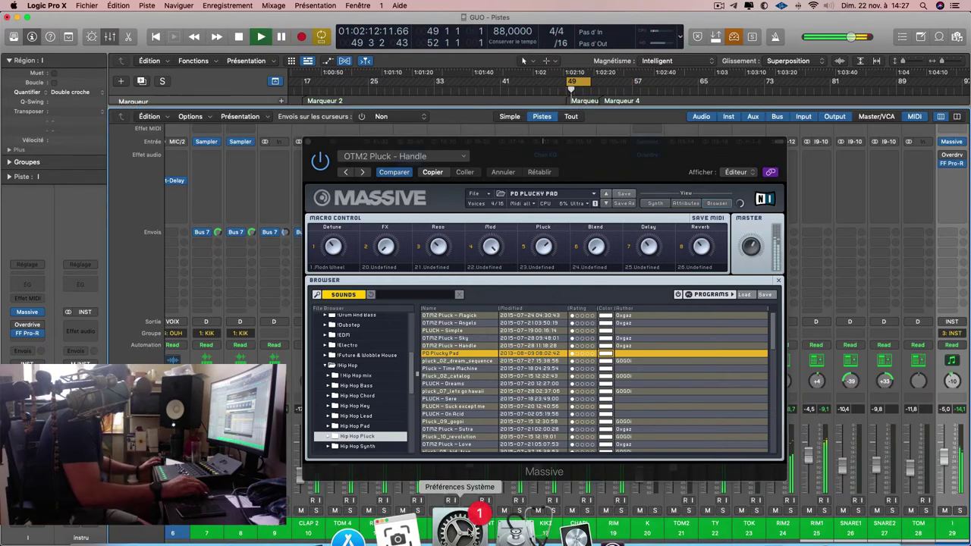
key("x")
key("v")
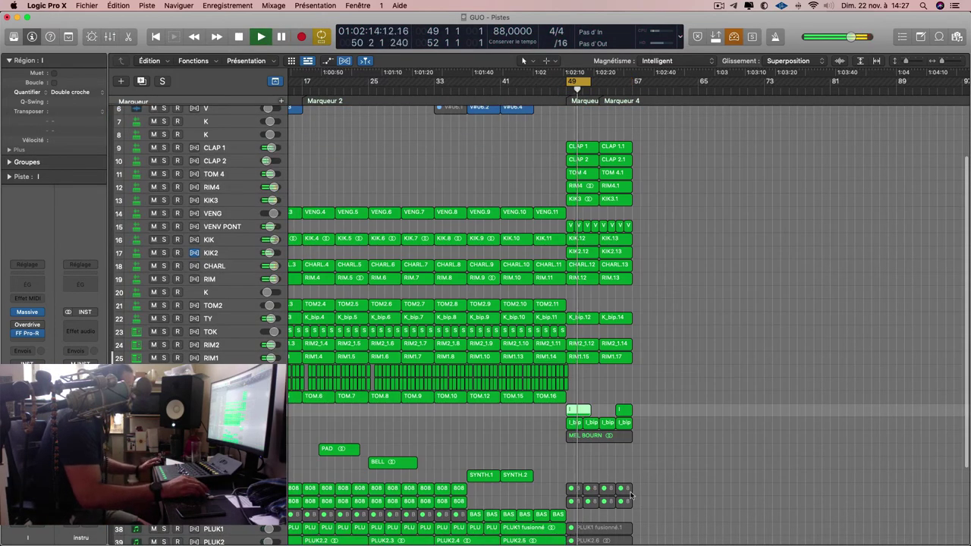
Shorten the new MIDI region on track I to end at bar 51 and delete the extra region at bar 55.
key("super+Down")
key("super+Down")
key("super+Right")
key("super+Right")
key("super+Right")
key("super+Down")
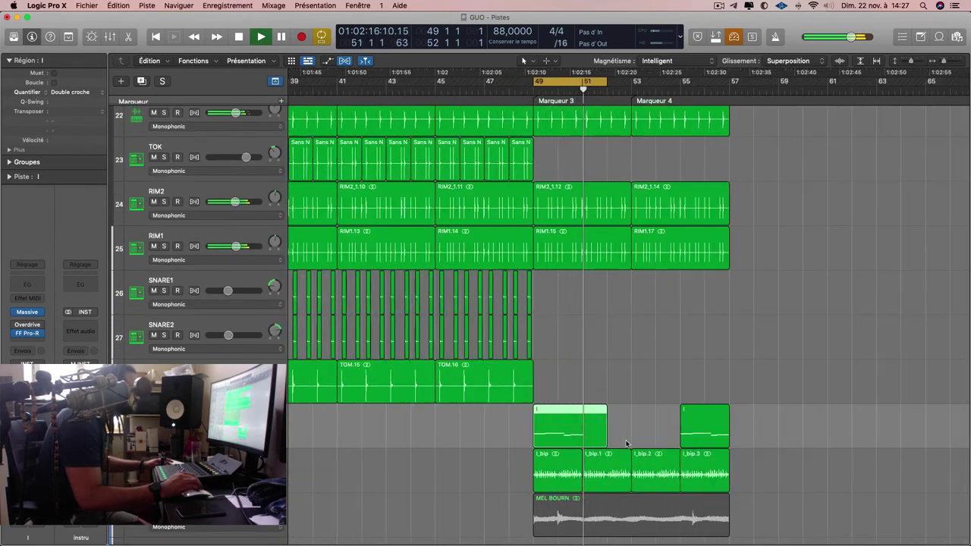
key("space")
left_click_drag(596, 437, 578, 438)
left_click(722, 418)
key("BackSpace")
Bounce the MIDI region on track I in place to a new track named PAD 4, muting the source.
right_click(570, 430)
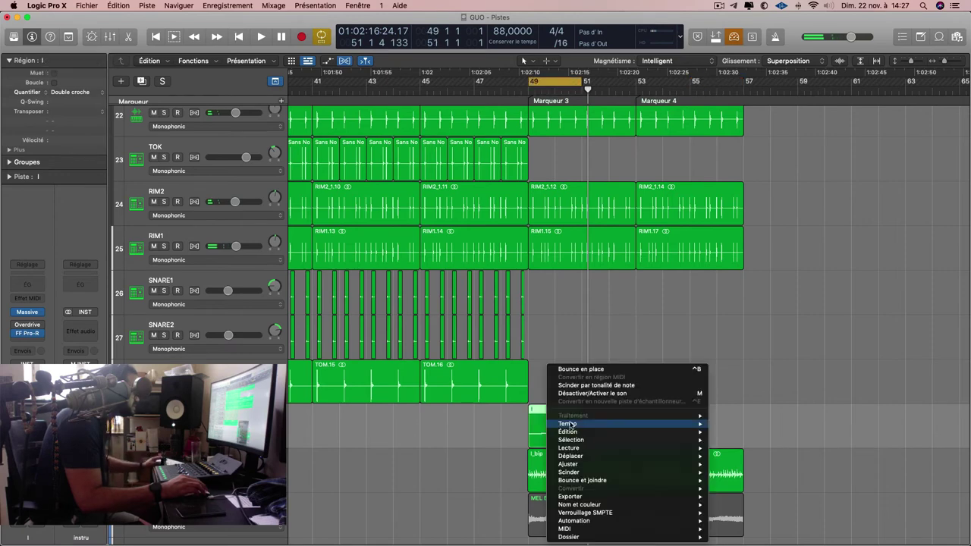
left_click(589, 371)
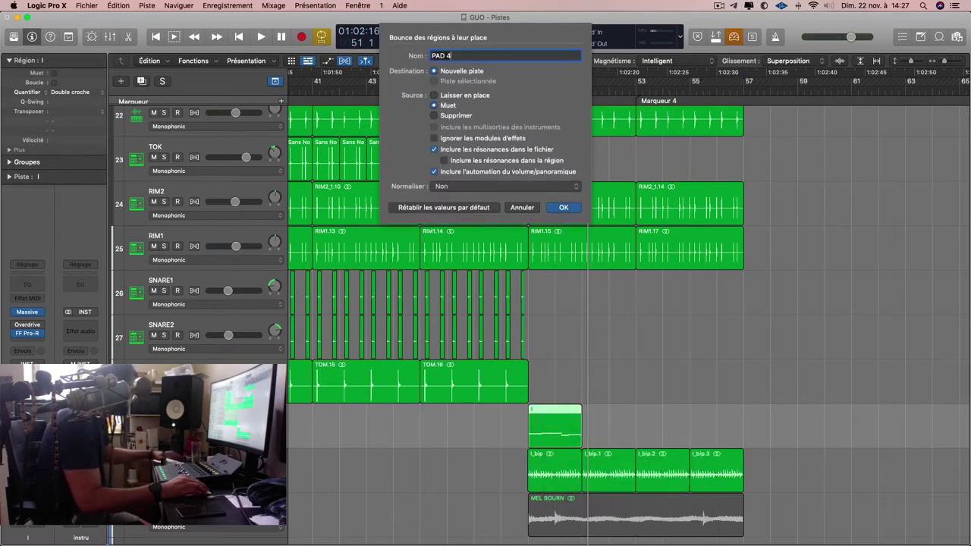
type("PAD 4")
key("Return")
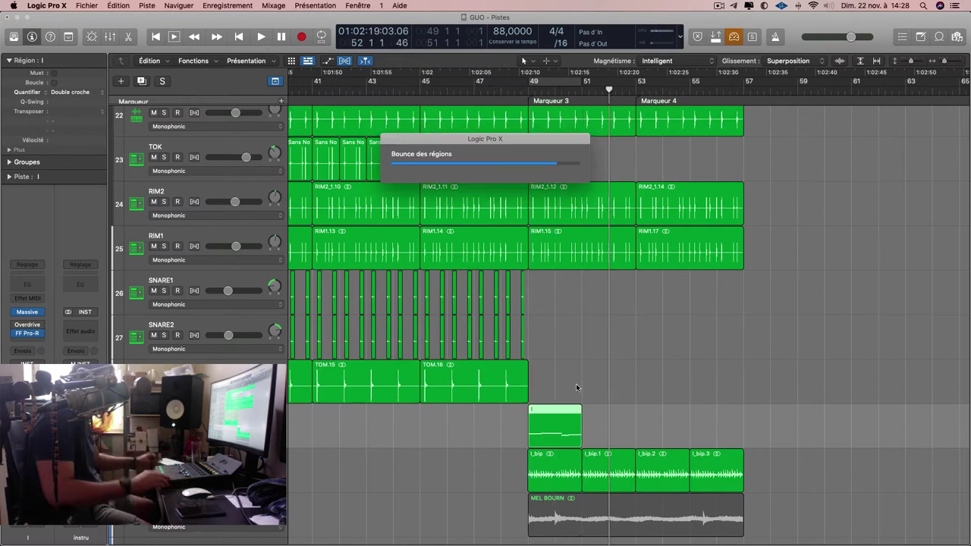
Cycle playback over bars 49 to 51, solo the PAD 4 track and add a Channel EQ to it.
key("c")
key("space")
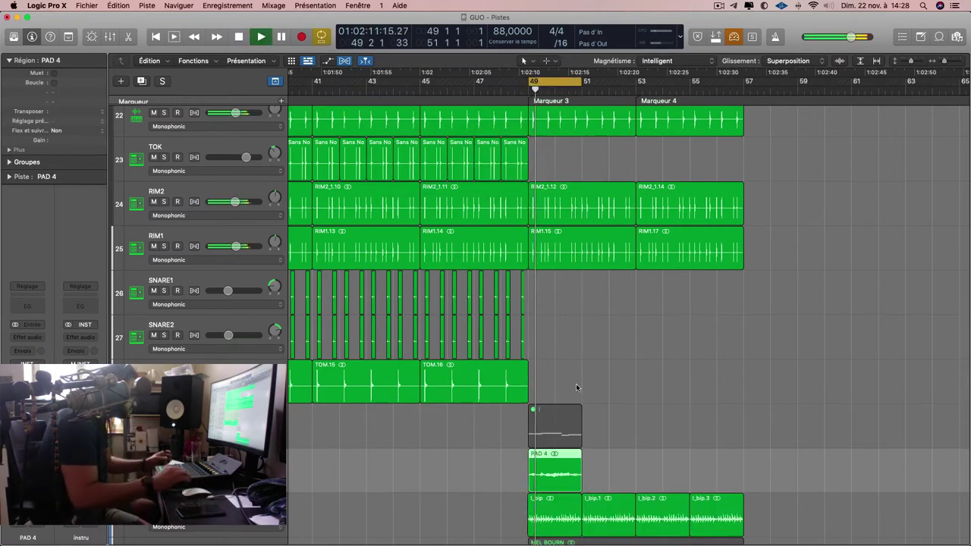
key("s")
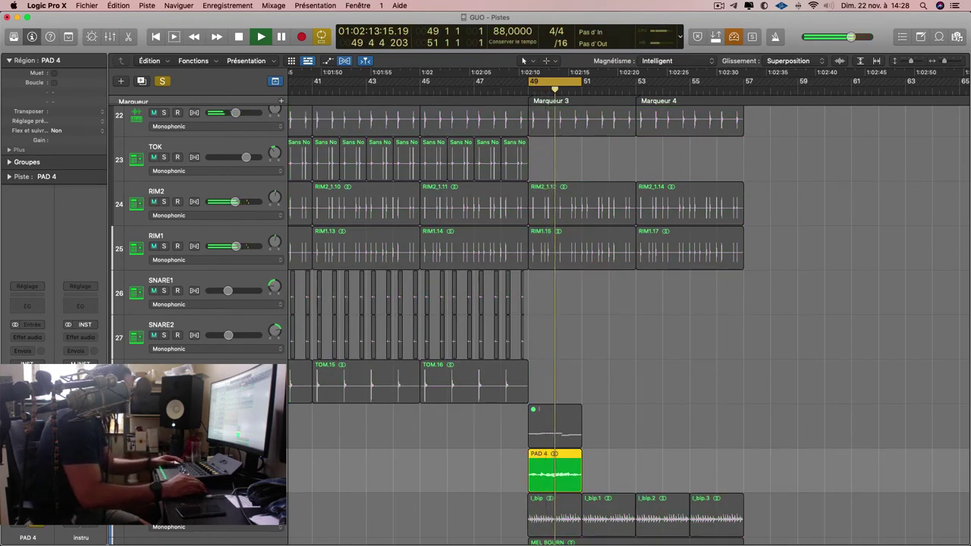
left_click(20, 310)
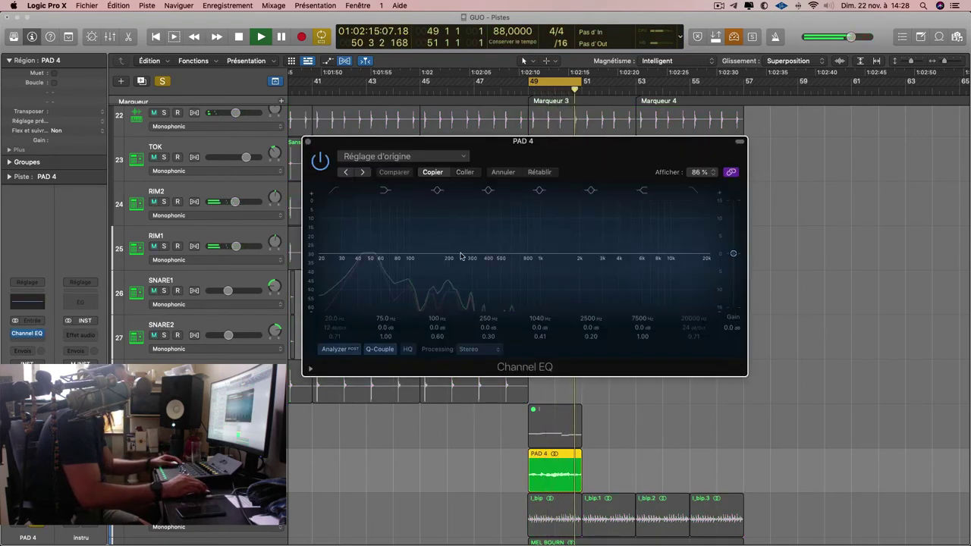
Boost PAD 4's EQ by 2.8 dB at 75.5 Hz, 4.4 at 104, 4.6 at 282, 3.1 at 1120 and 6.5 at 7100 Hz.
left_click_drag(419, 277, 421, 261)
left_click_drag(515, 273, 520, 261)
left_click_drag(630, 268, 626, 245)
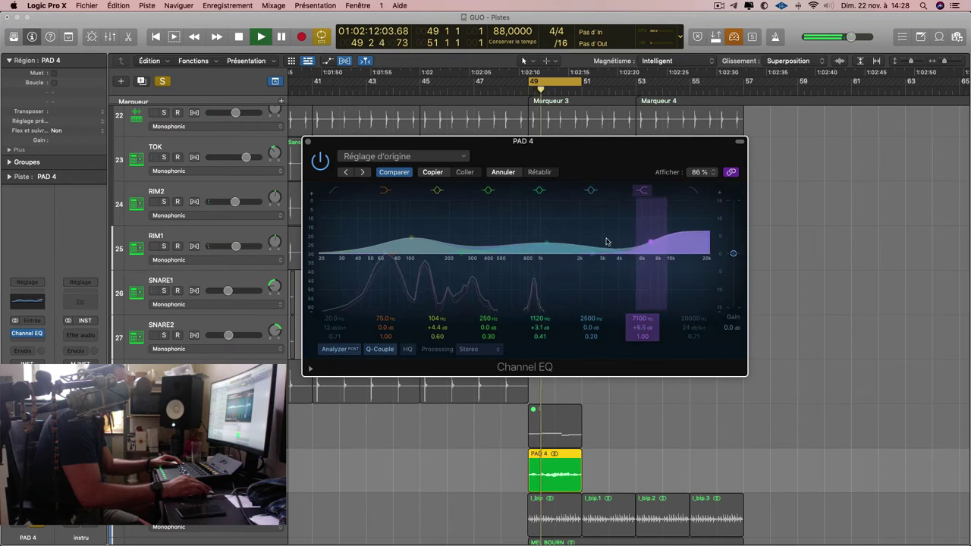
left_click_drag(487, 270, 494, 249)
left_click_drag(393, 262, 395, 249)
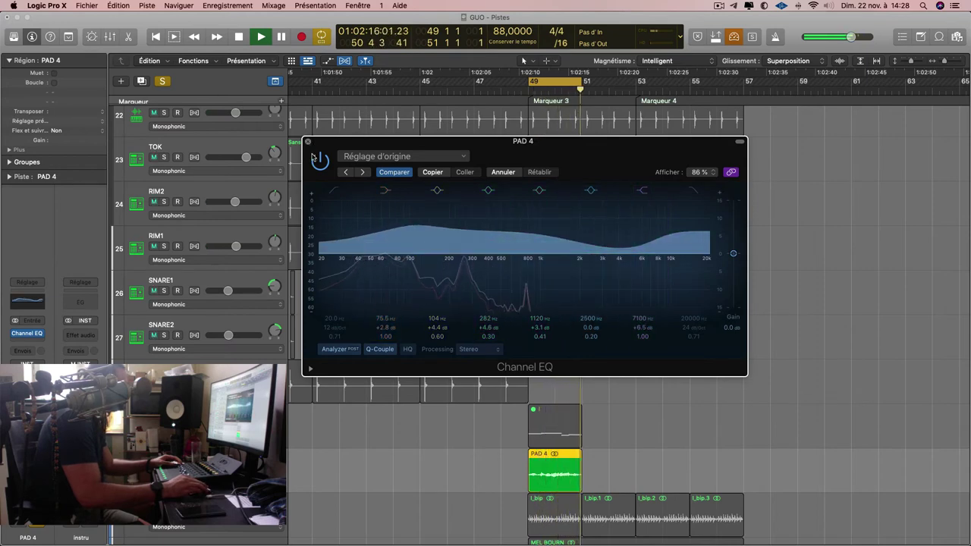
left_click(308, 141)
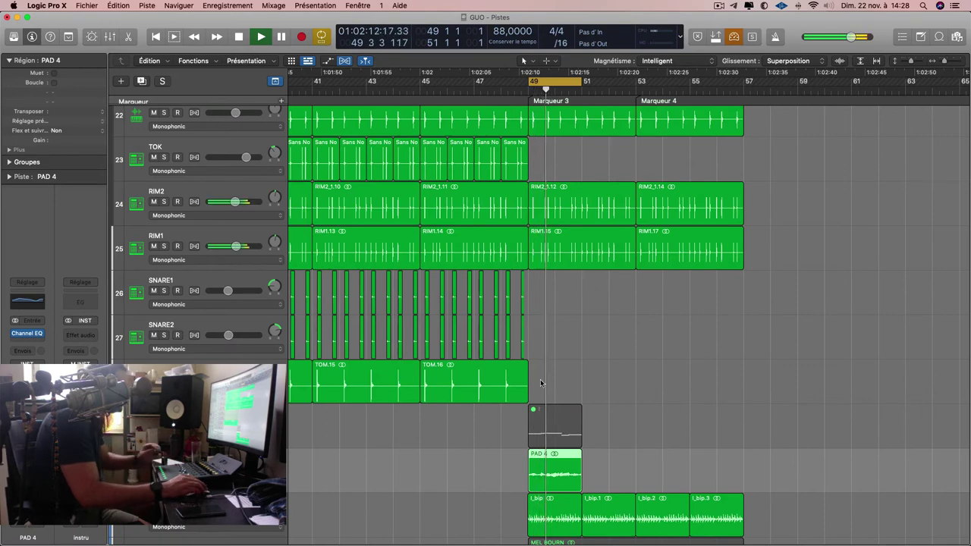
Delete the muted source region on track I and copy PAD 4 end to end so that it fills bars 49 to 57.
left_click(548, 427)
key("BackSpace")
scroll(589, 479, "down", 3)
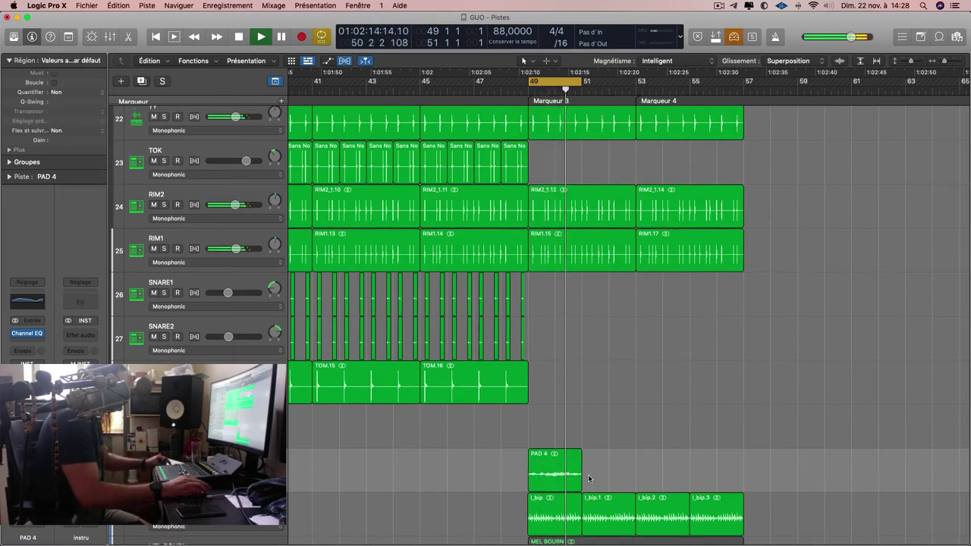
scroll(589, 479, "down", 2)
left_click_drag(563, 461, 654, 460)
left_click_drag(657, 460, 733, 458)
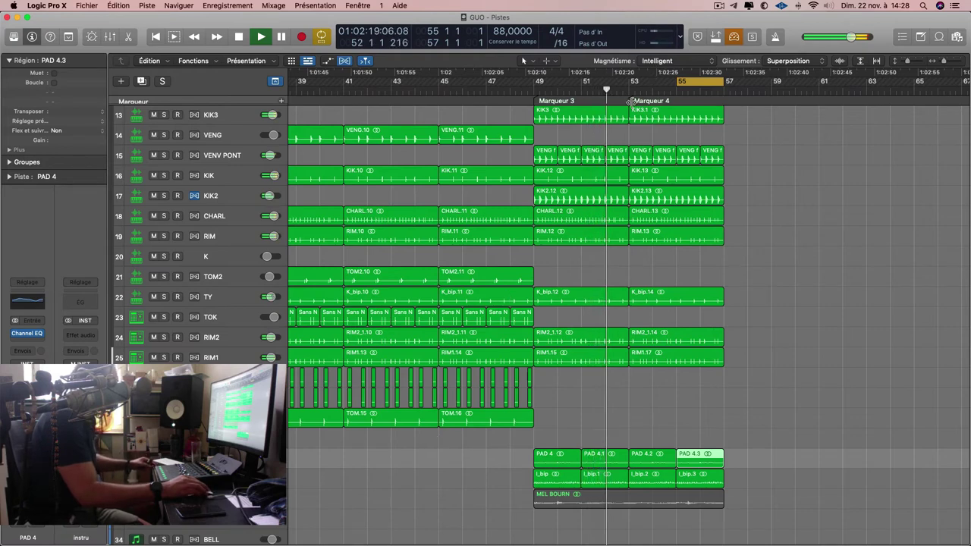
Move Marqueur 4 to bar 57 and set the cycle range to bars 49 to 57, saving the project.
left_click_drag(629, 101, 723, 102)
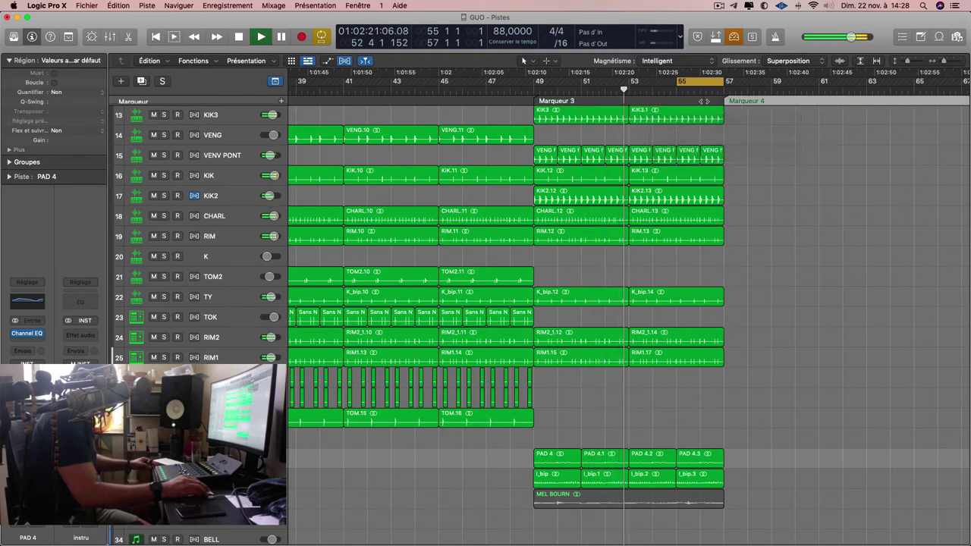
key("alt+comma")
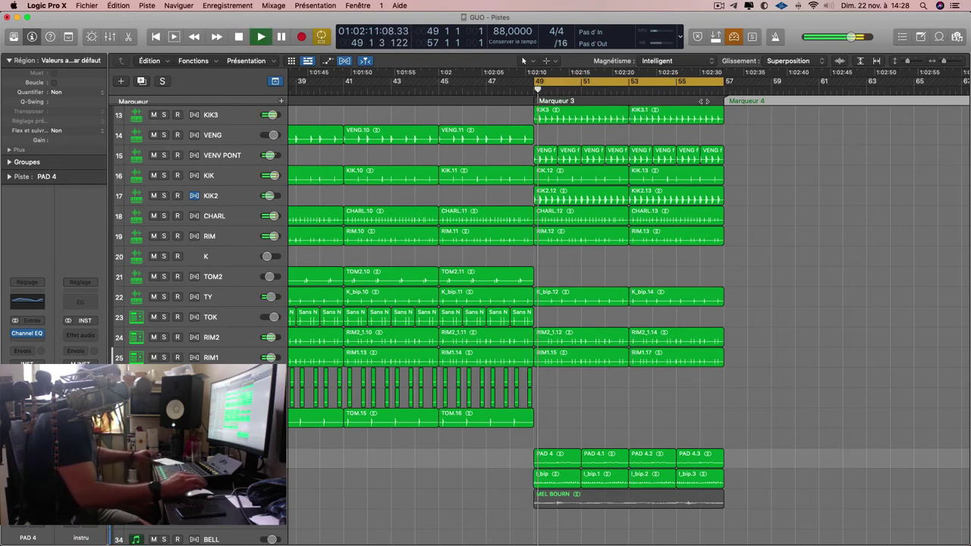
key("super+s")
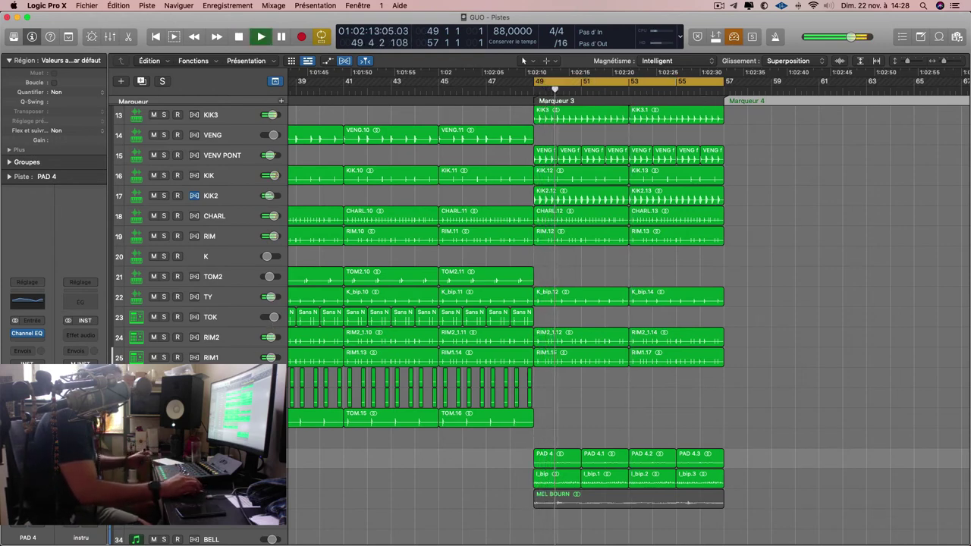
Reopen Massive on track I and audition the Hip Hop Pluck presets from PL Rustified Droplets through PLUCK - Kim Possible.
key("Up")
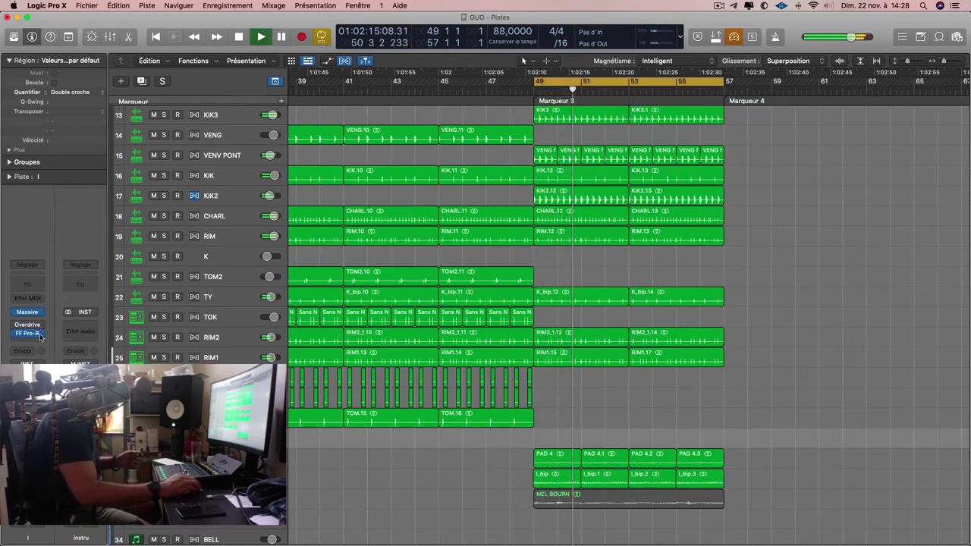
left_click(26, 312)
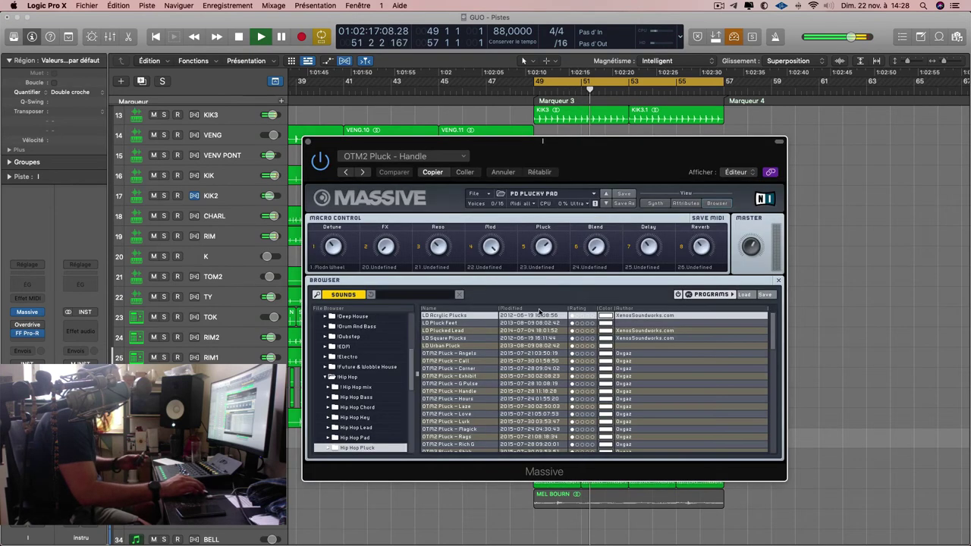
left_click(607, 205)
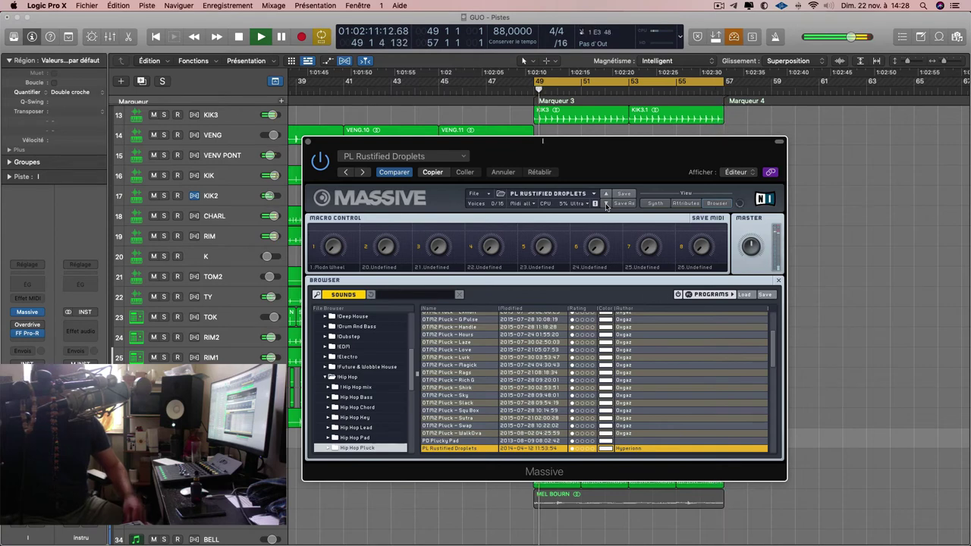
left_click(605, 204)
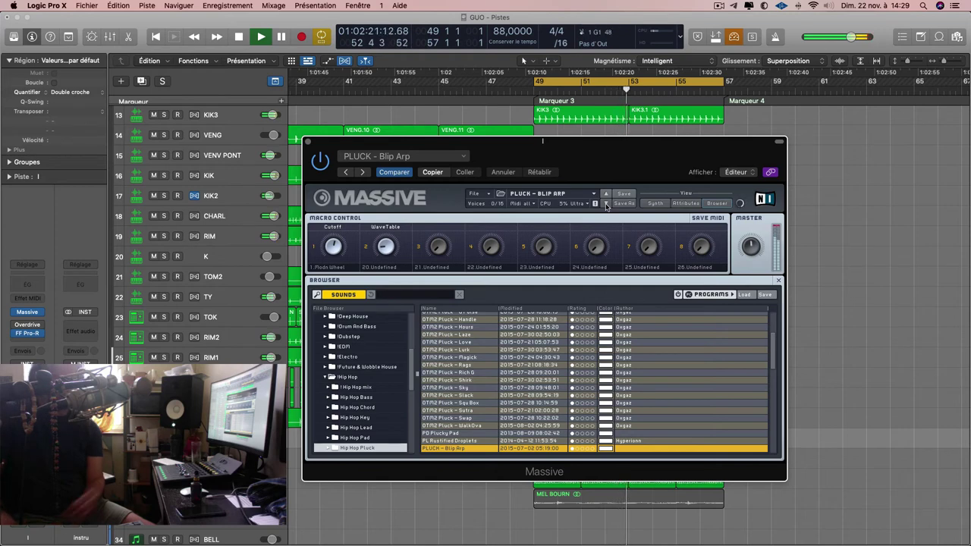
left_click(605, 204)
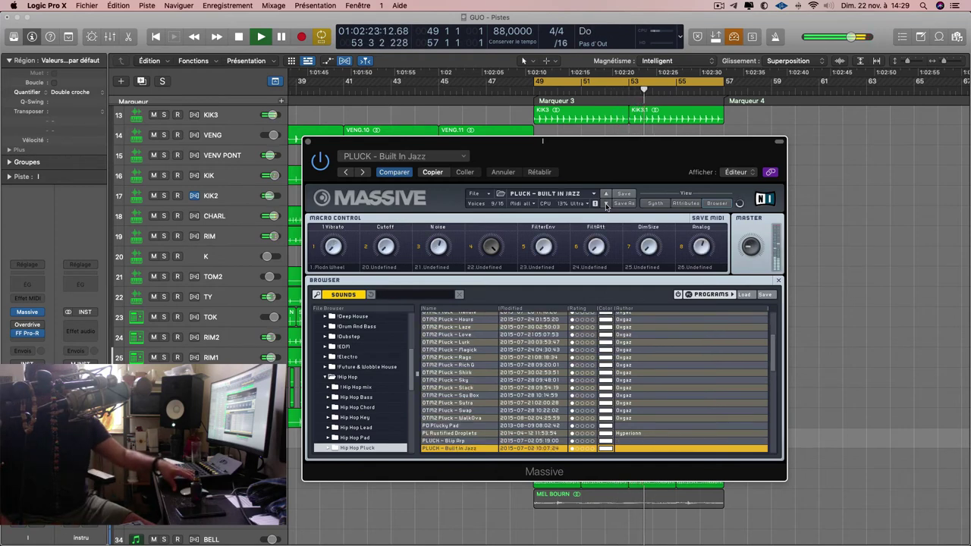
left_click(605, 204)
left_click(605, 204)
left_click(605, 204)
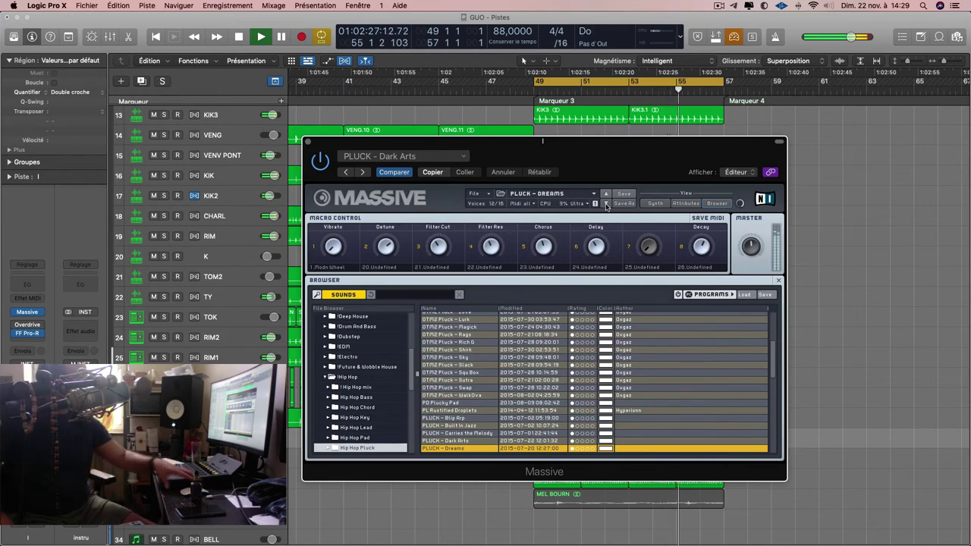
left_click(605, 204)
left_click(605, 204)
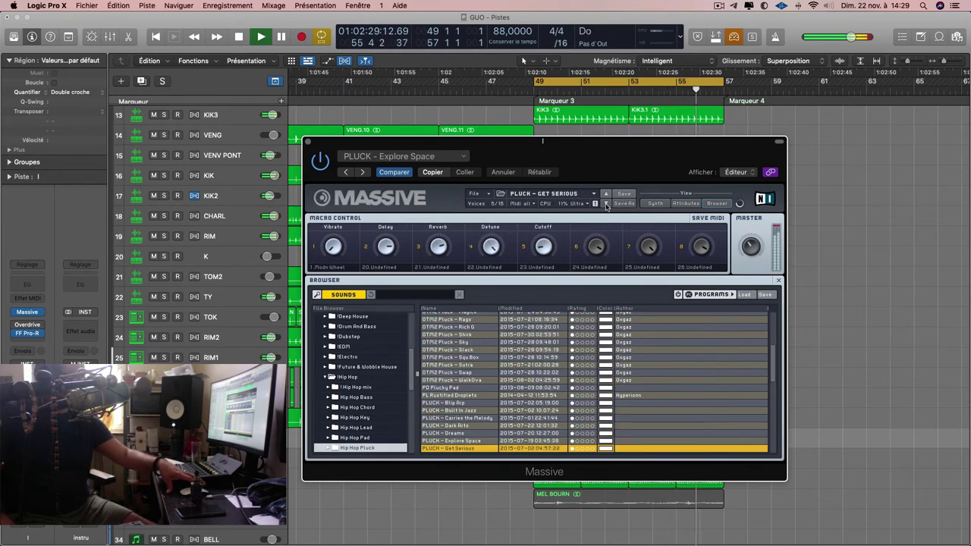
left_click(605, 204)
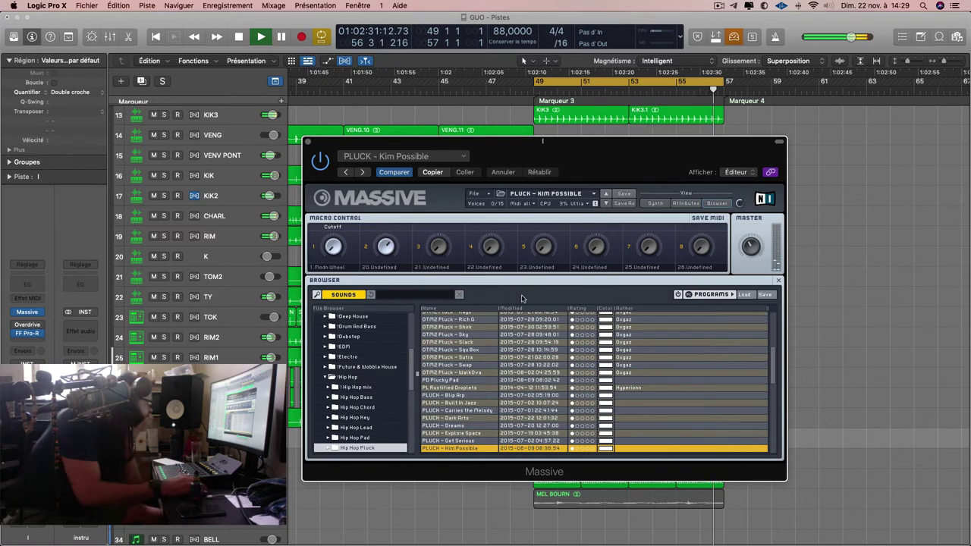
Switch Massive's browser to the Hip Hop Synth folder and load the SY Shanghai preset.
scroll(356, 421, "down", 3)
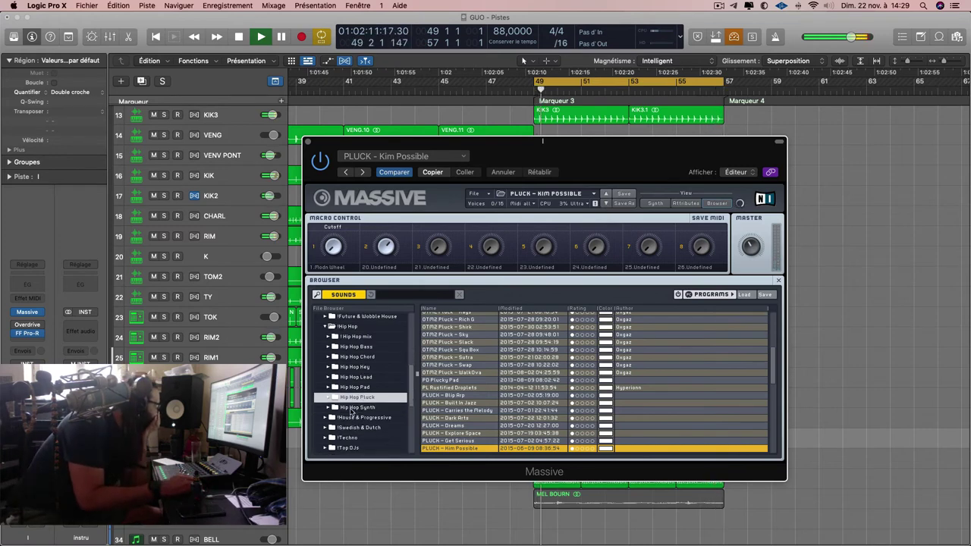
left_click(356, 407)
scroll(453, 328, "up", 3)
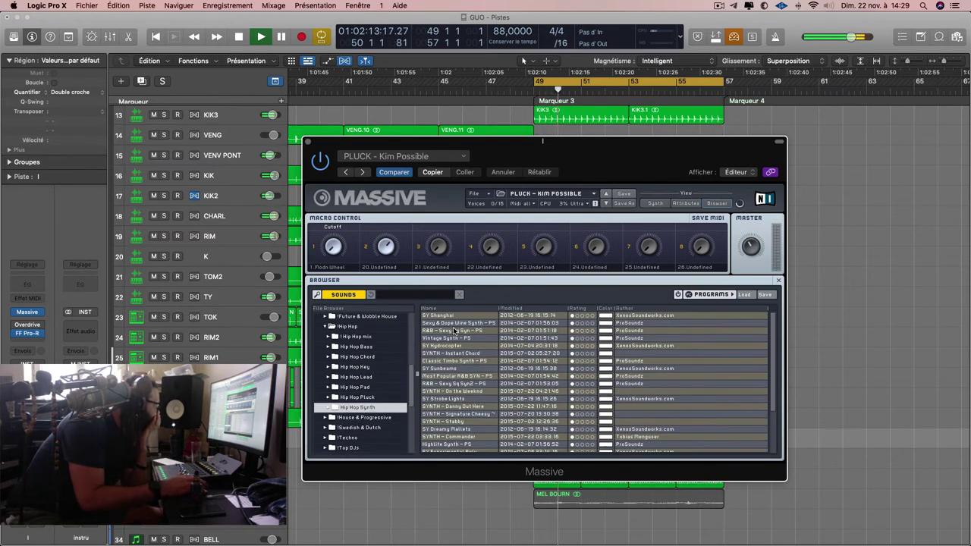
left_click(456, 316)
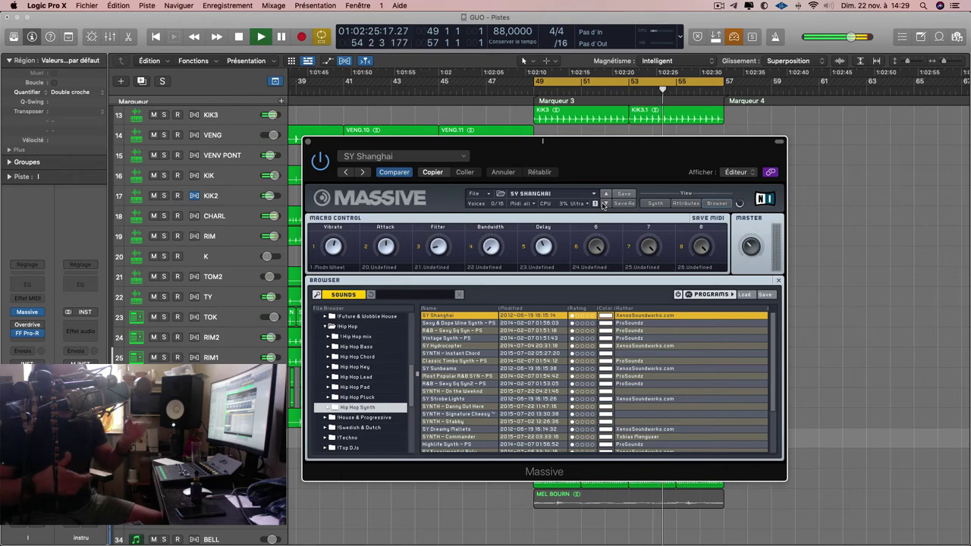
Hide the Massive window and set the cycle range to bars 52 to 58.
key("v")
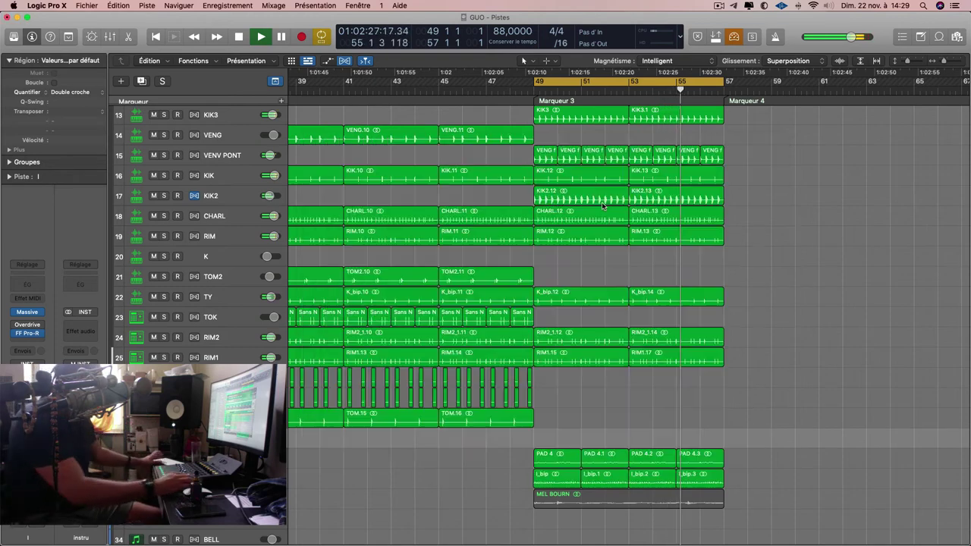
scroll(656, 211, "up", 6)
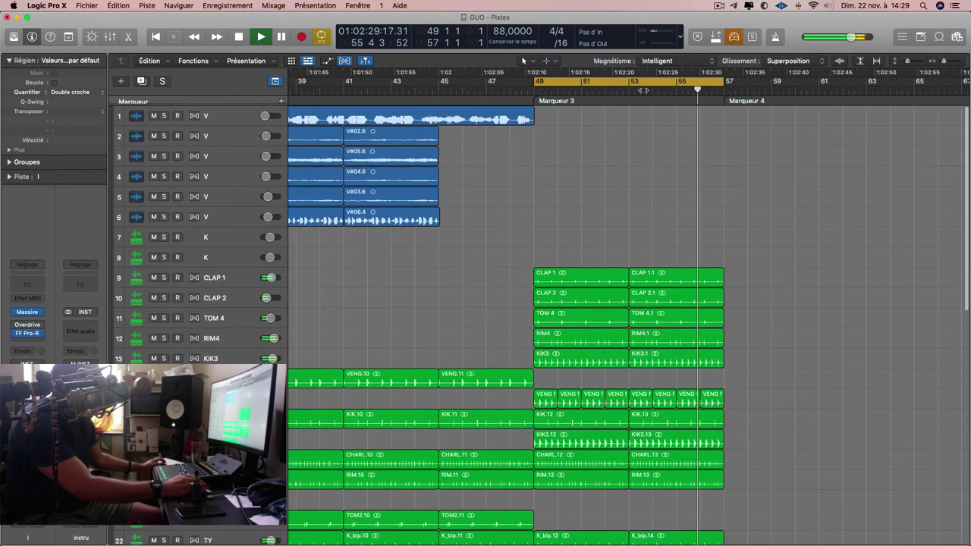
left_click_drag(626, 82, 746, 82)
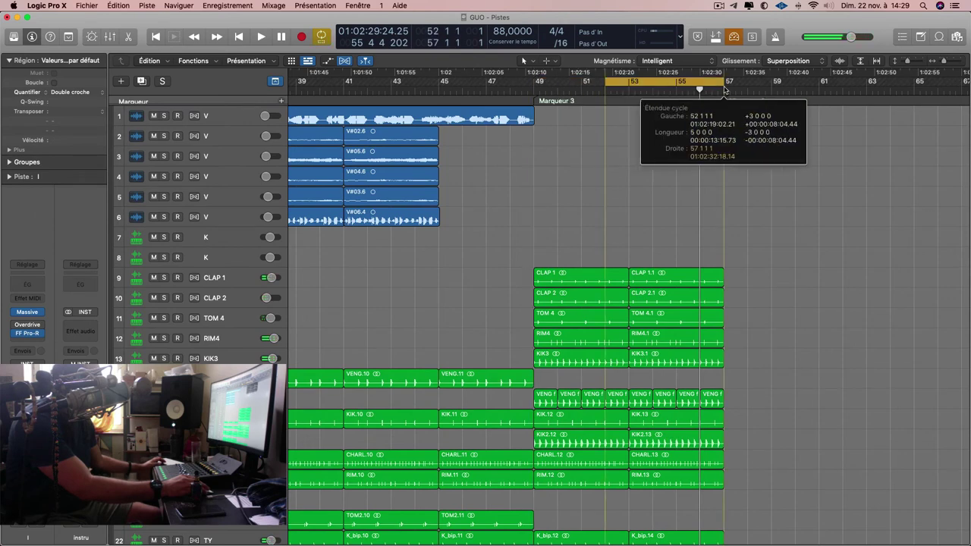
Record a vocal take on V track 2 starting at bar 52, with V tracks 2 to 6 muted.
left_click(225, 138)
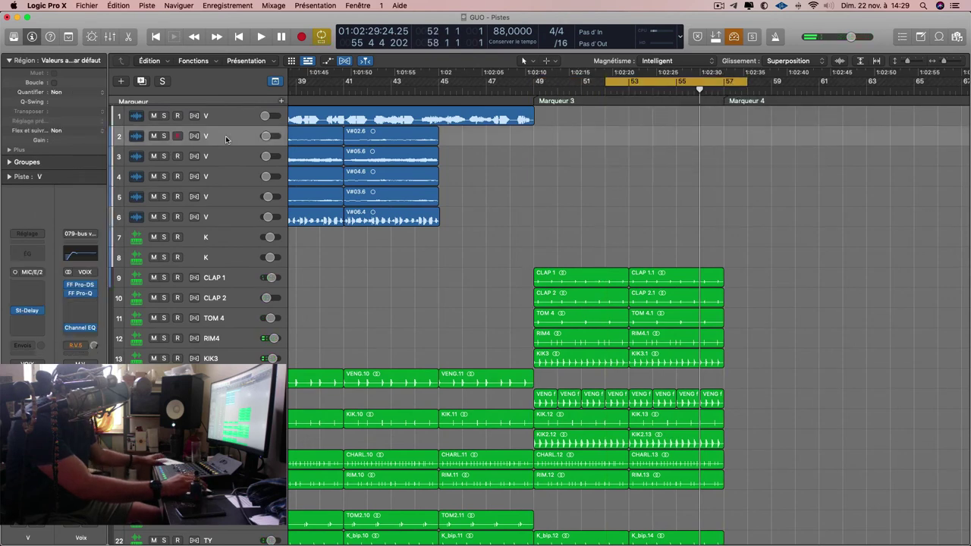
key("r")
left_click(154, 135)
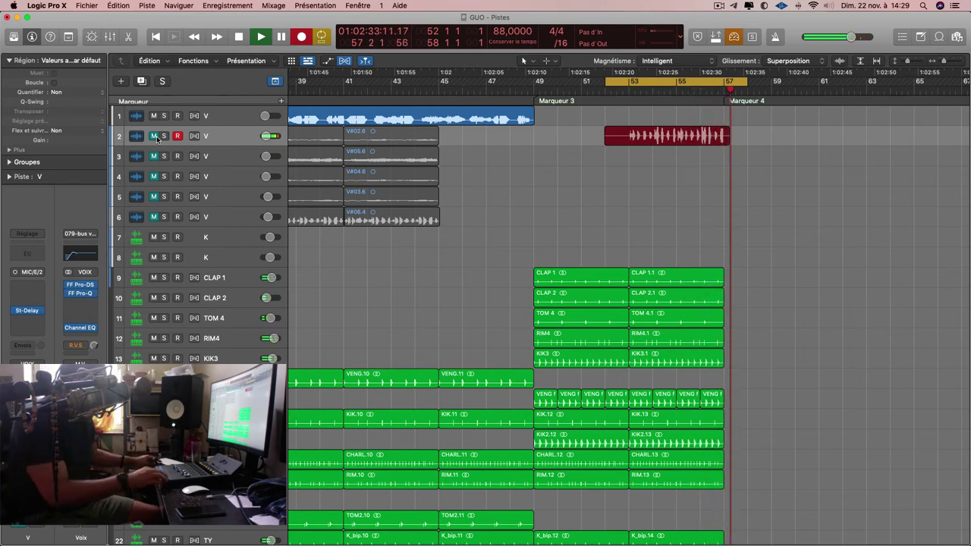
Record a second vocal take on V track 3 from bar 52 to just past bar 57.
left_click(221, 157)
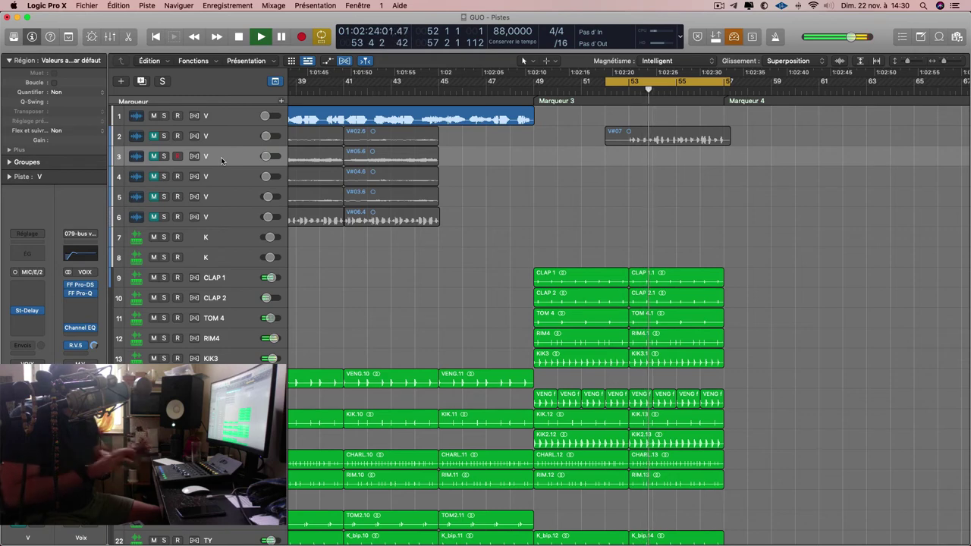
key("space")
key("r")
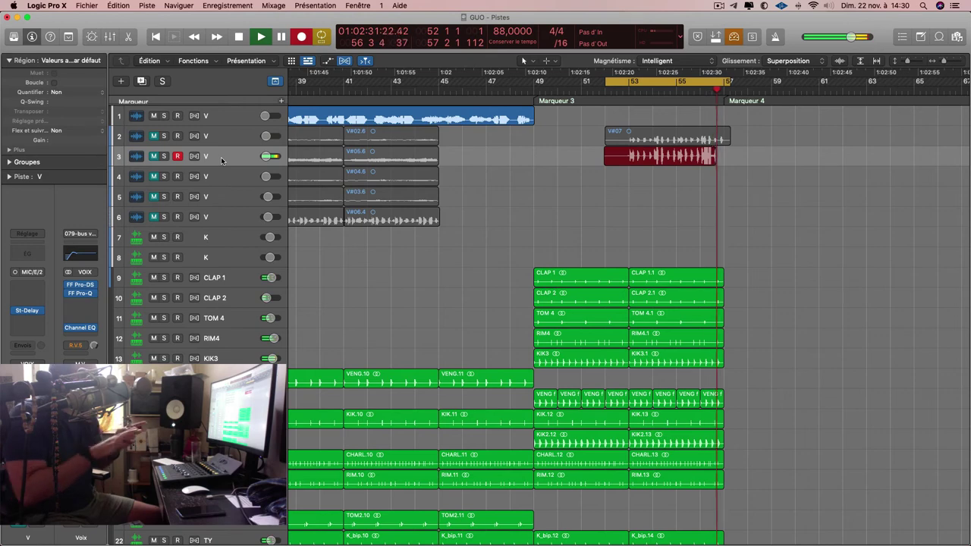
key("space")
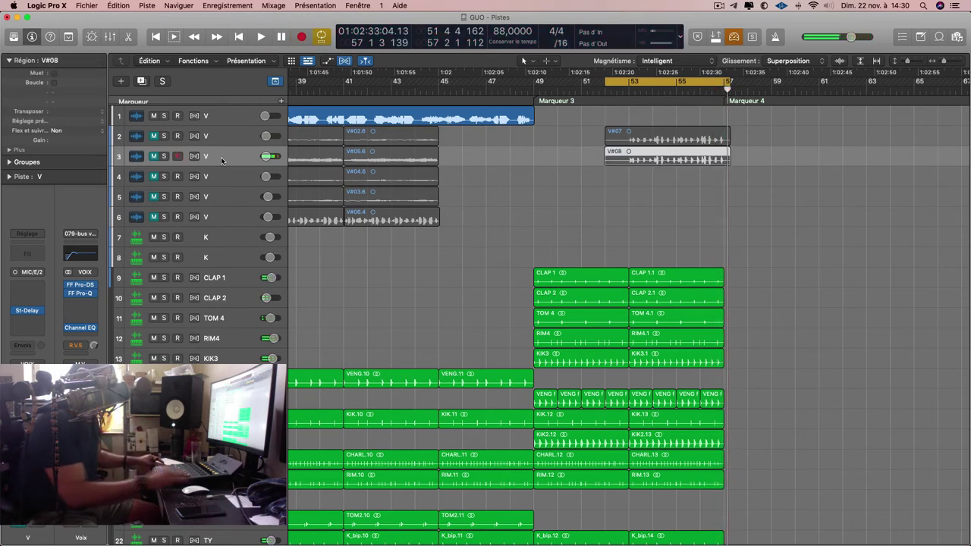
left_click(234, 177)
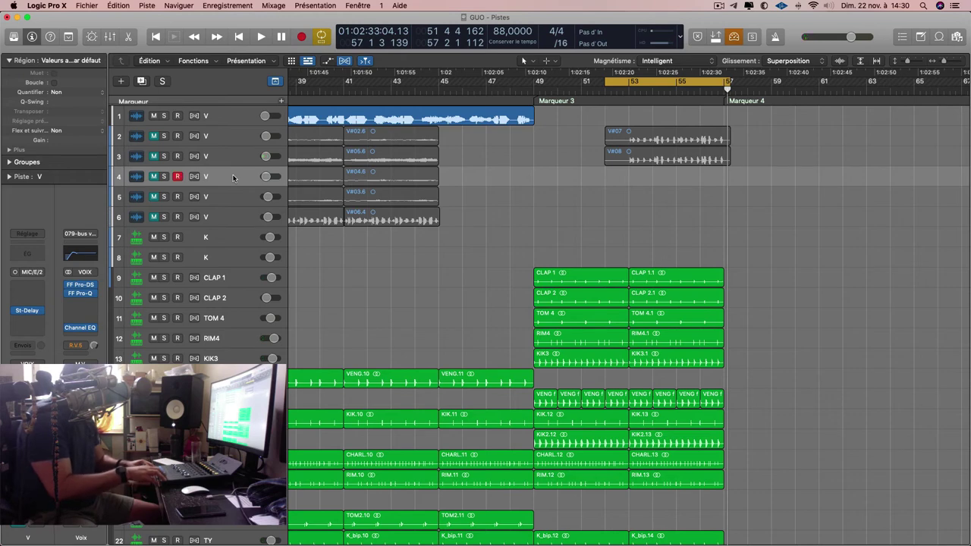
key("r")
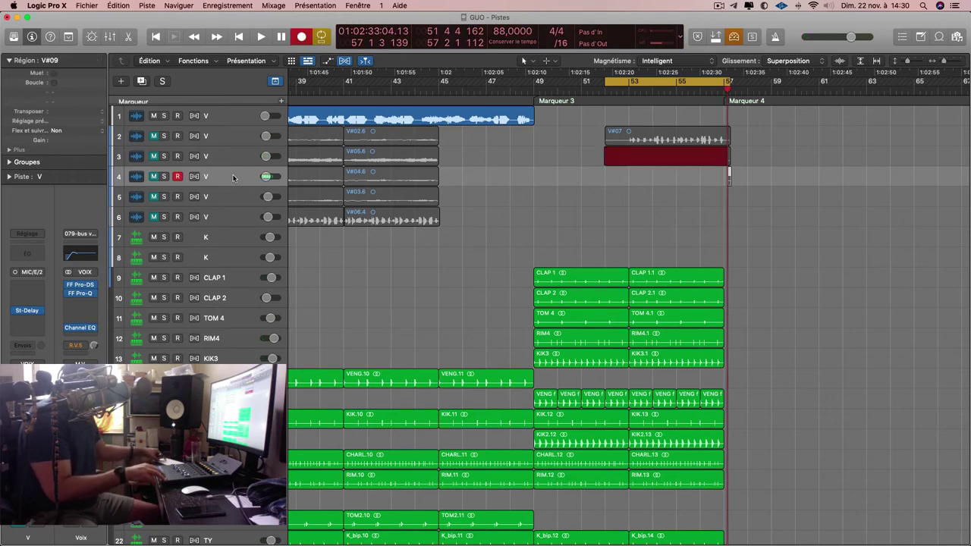
left_click(234, 178)
key("space")
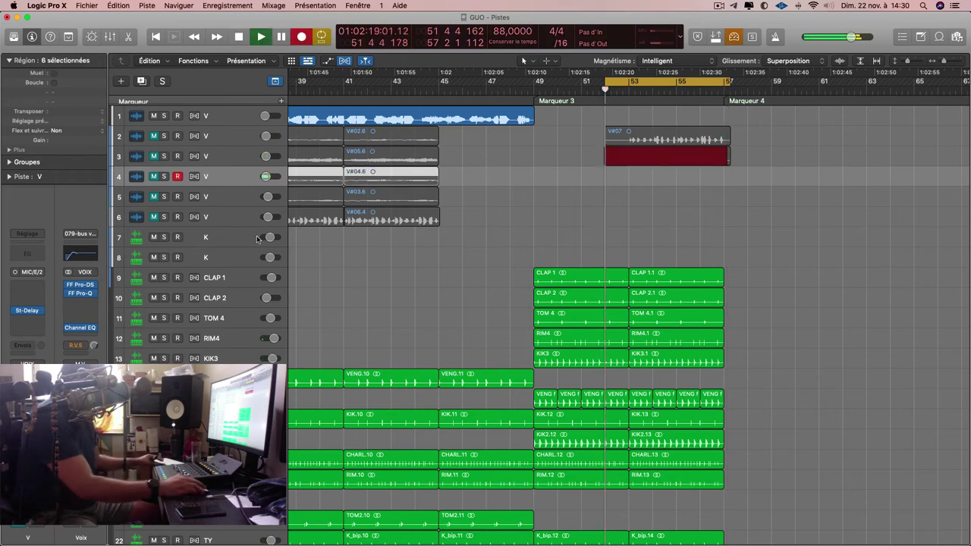
left_click(443, 241)
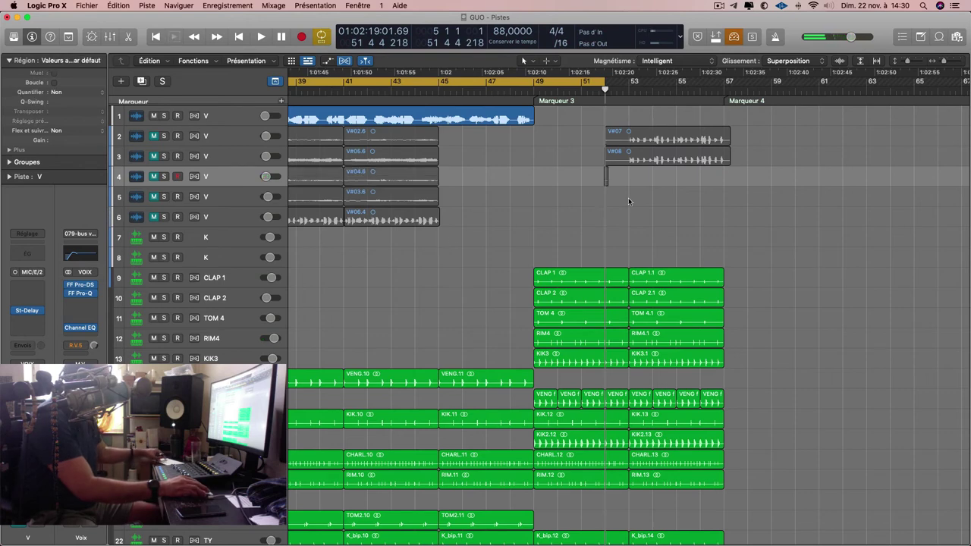
left_click_drag(628, 201, 593, 178)
key("Delete")
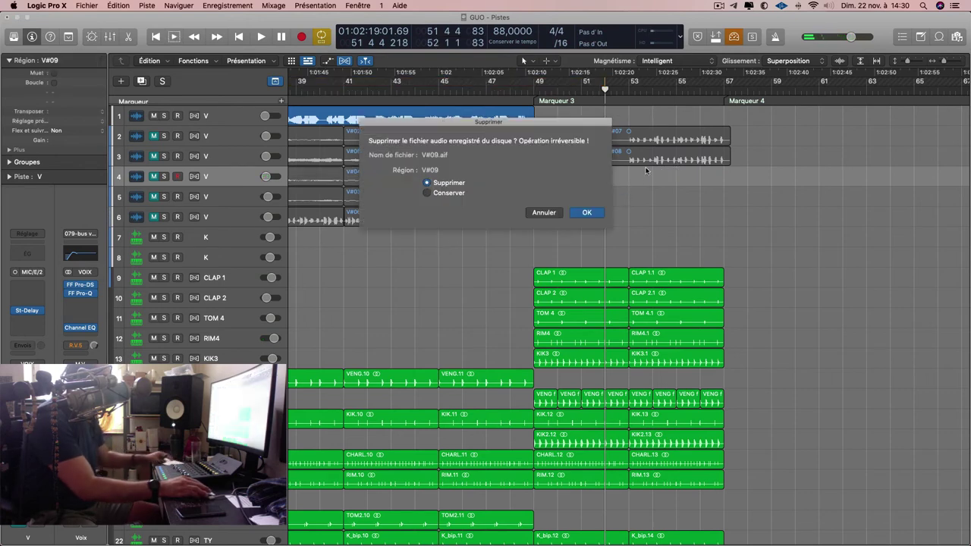
left_click(585, 212)
Record a third vocal take on V track 4 from bar 53 to just past bar 57 with cycling off.
left_click(626, 89)
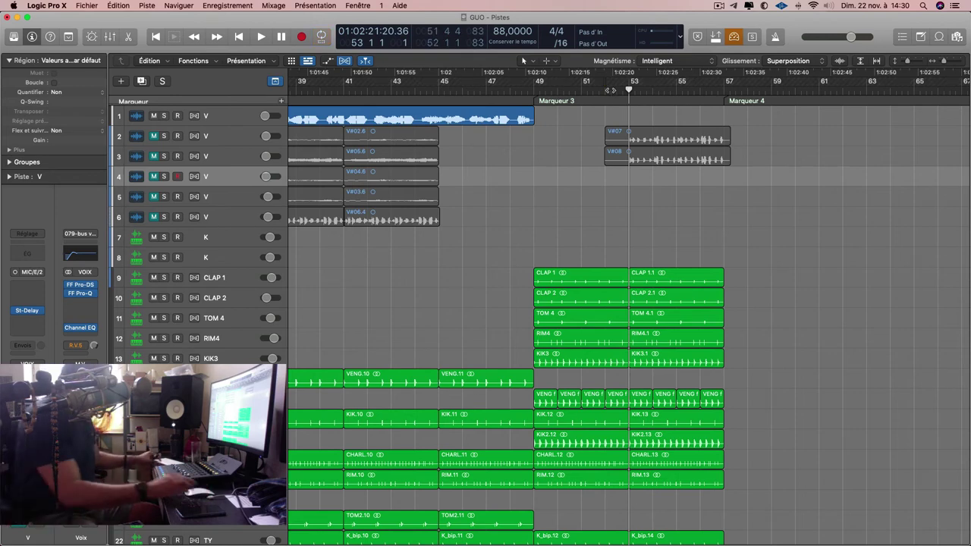
key("c")
key("r")
key("d")
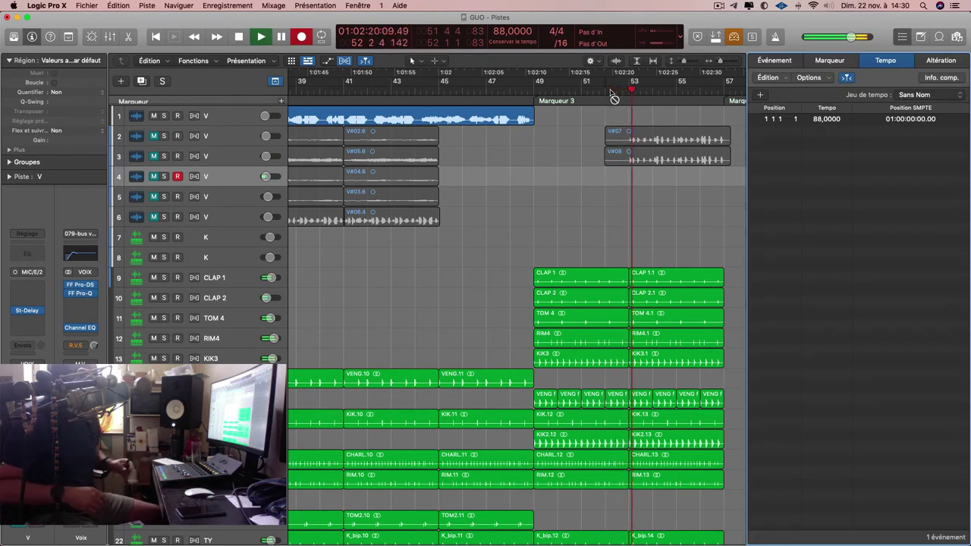
key("d")
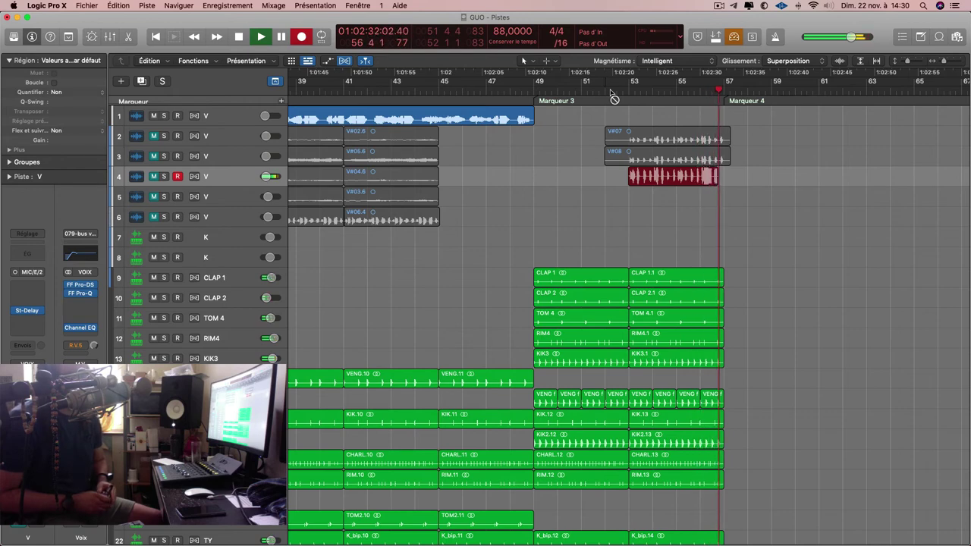
key("space")
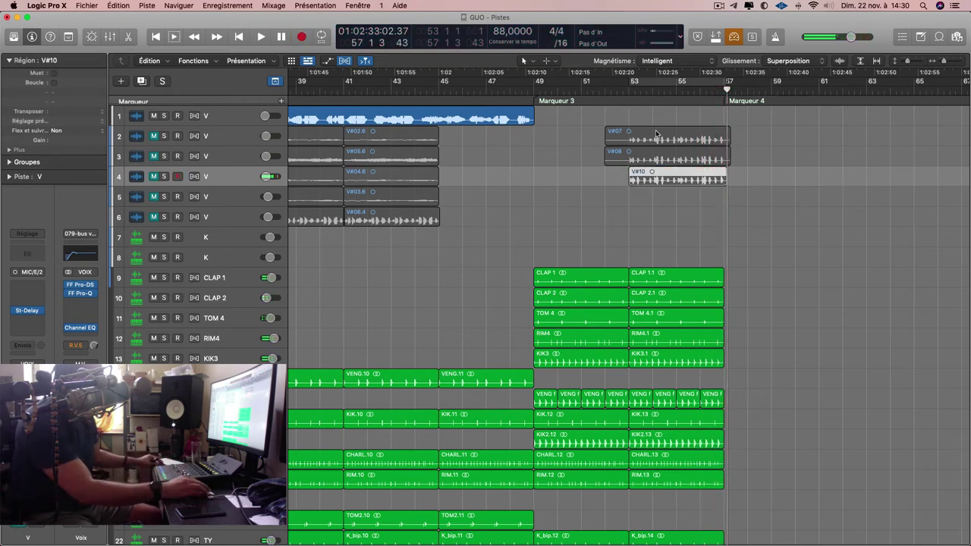
Record a fourth vocal take on V track 5 from bar 53 to just past bar 57.
left_click(630, 91)
left_click(237, 198)
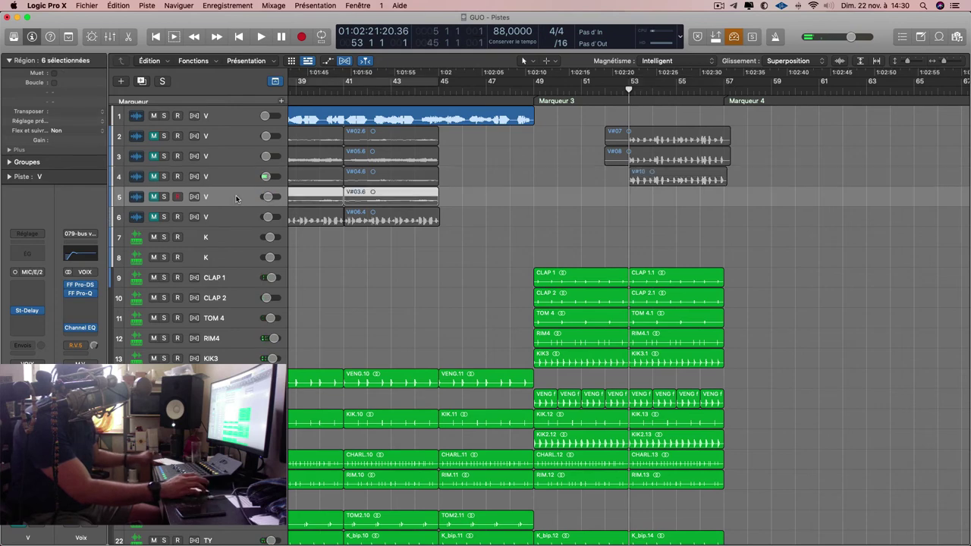
key("r")
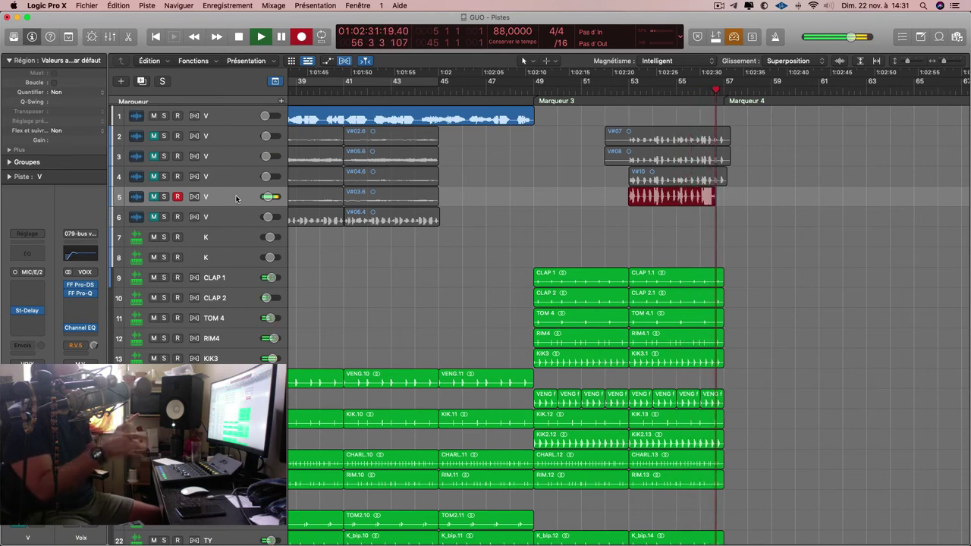
key("space")
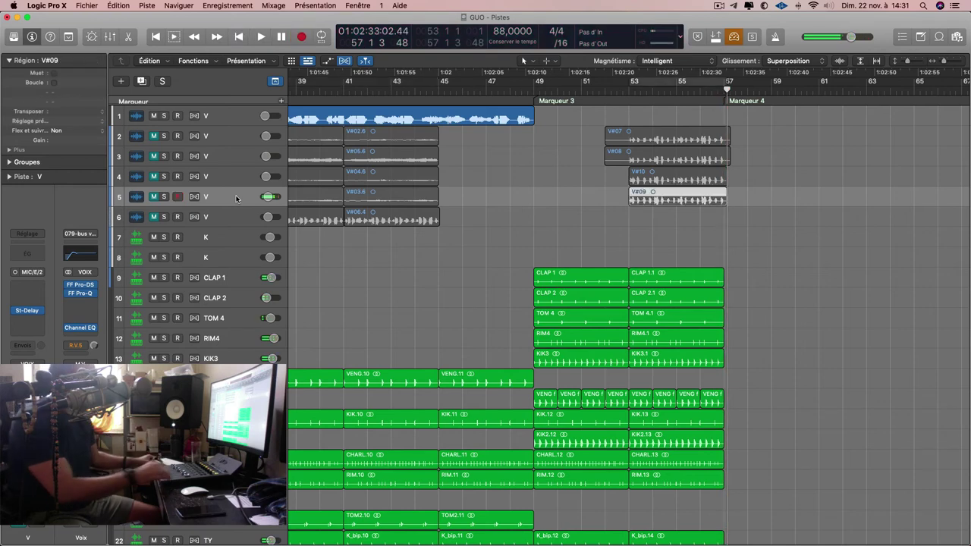
Split the four new vocal takes at bar 55 and delete their portions before that bar.
key("super+Right")
key("super+Right")
key("super+Right")
key("super+Right")
key("super+Right")
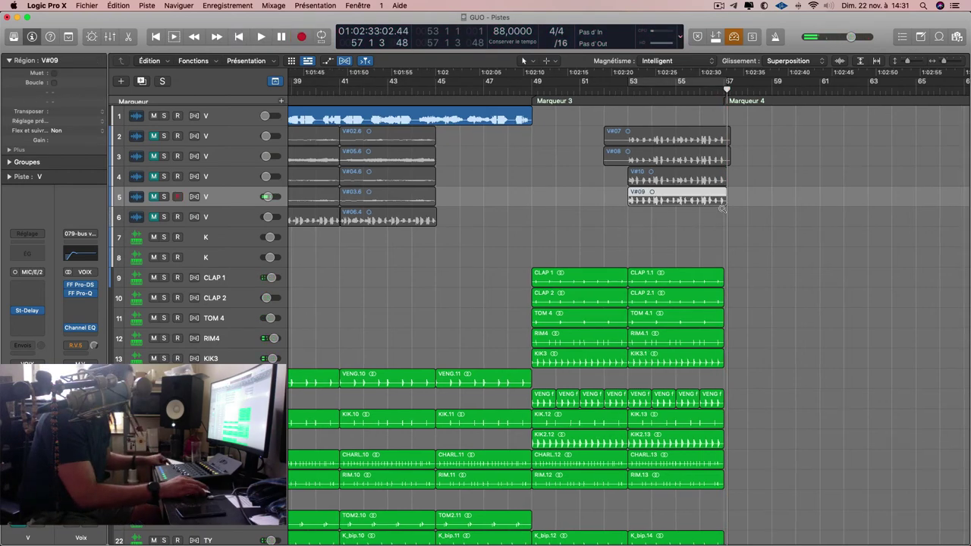
left_click_drag(517, 134, 798, 210)
left_click(743, 189)
left_click_drag(498, 228, 420, 112)
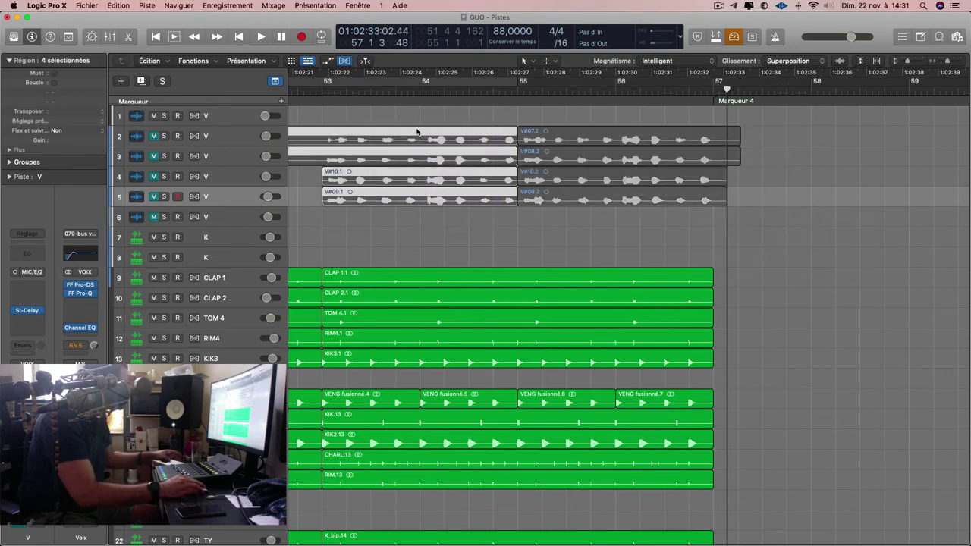
key("Delete")
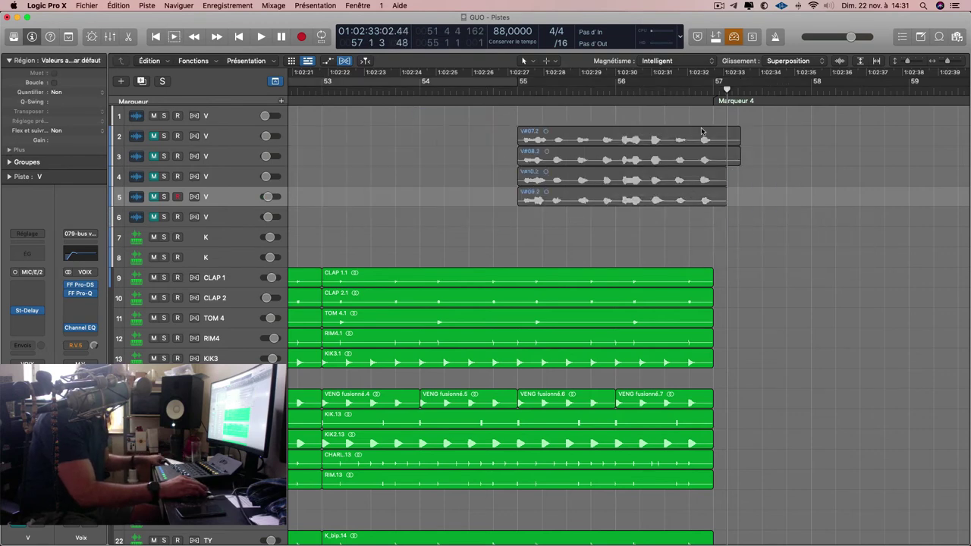
Trim the four remaining vocal regions to end at bar 57 and copy them to bars 53 to 55.
left_click_drag(713, 135, 677, 139)
key("Delete")
scroll(753, 195, "left", 3)
left_click_drag(674, 137, 607, 140)
Unmute the V tracks, play the new vocals from about bar 52 and save the project.
left_click(154, 137)
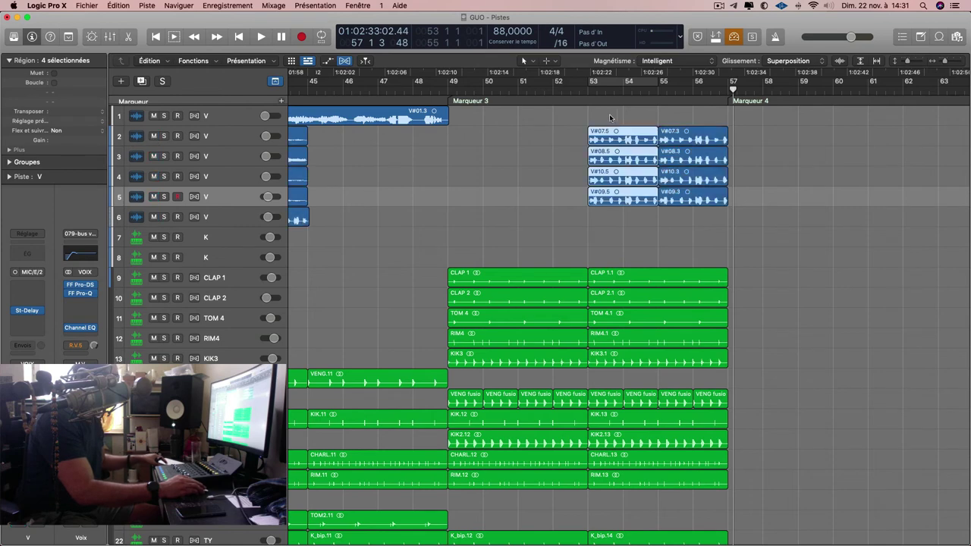
left_click(561, 88)
key("space")
key("super+s")
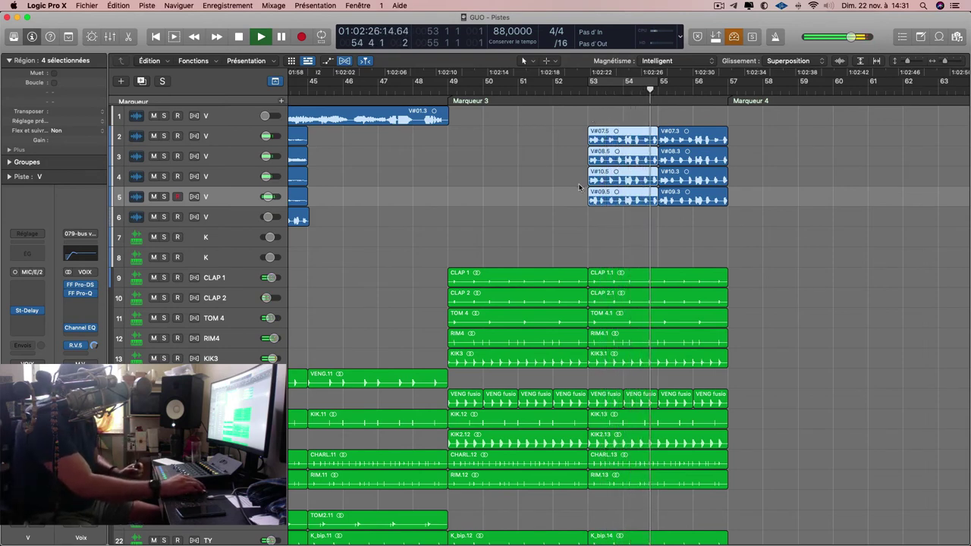
Cycle bars 53 to 57 with the vocal regions on tracks 4 and 5 muted, and re-enable those on track 4.
left_click_drag(561, 177, 766, 212)
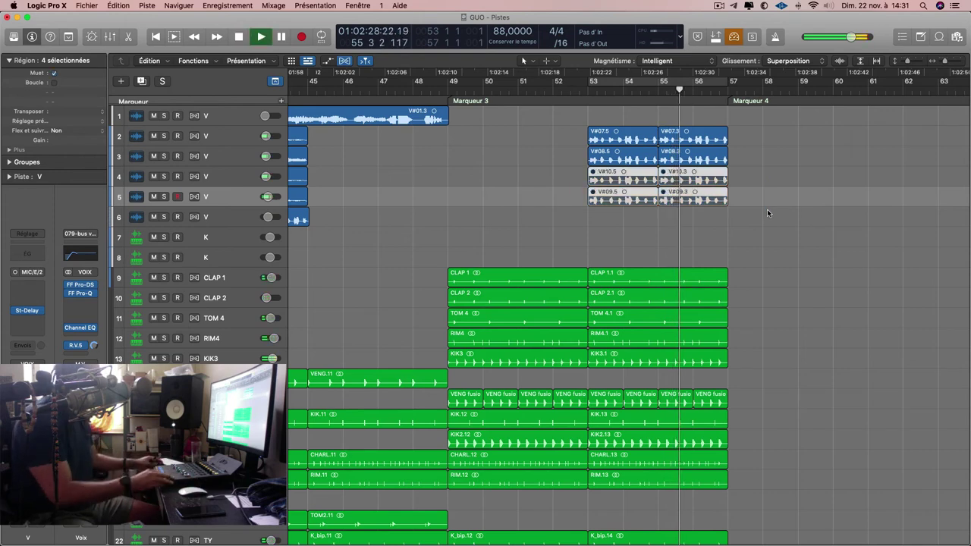
key("u")
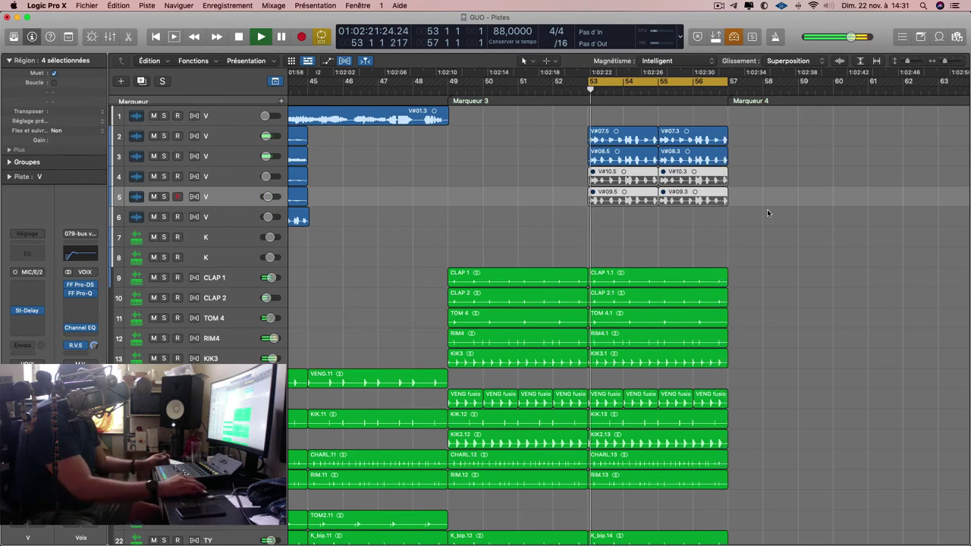
left_click_drag(516, 179, 801, 183)
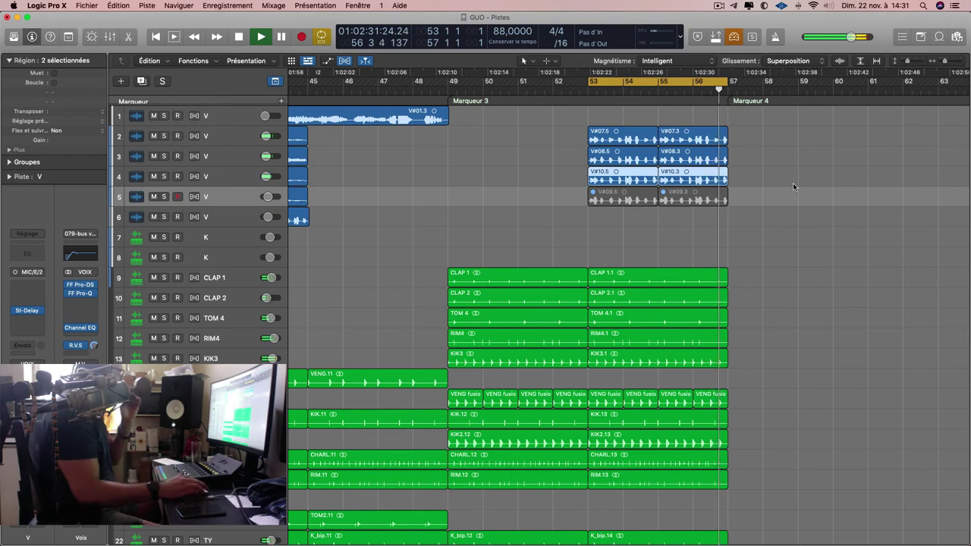
Duplicate V track 4, move the muted V#09.5 and V#09.3 regions onto the new track and unmute them.
left_click(240, 177)
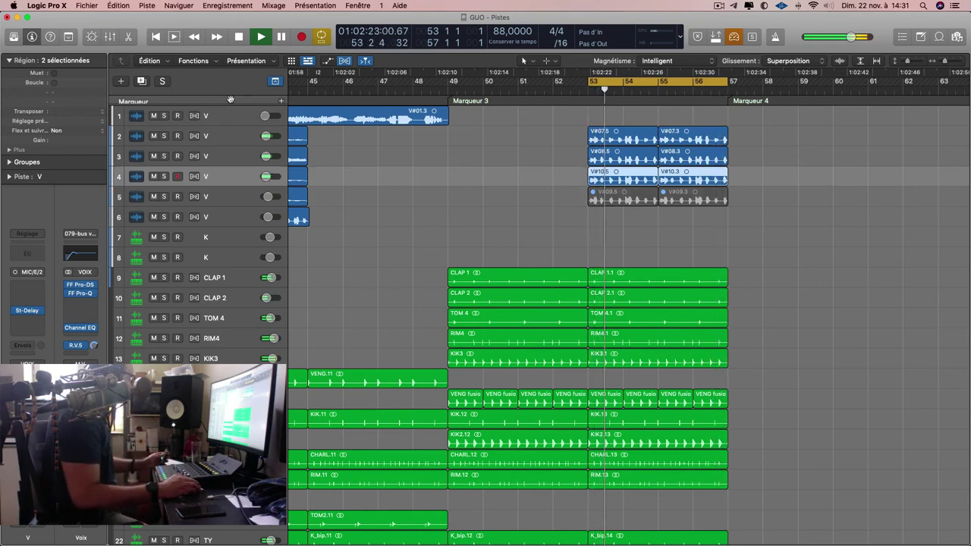
key("super+d")
left_click_drag(694, 229, 620, 215)
left_click_drag(616, 215, 617, 195)
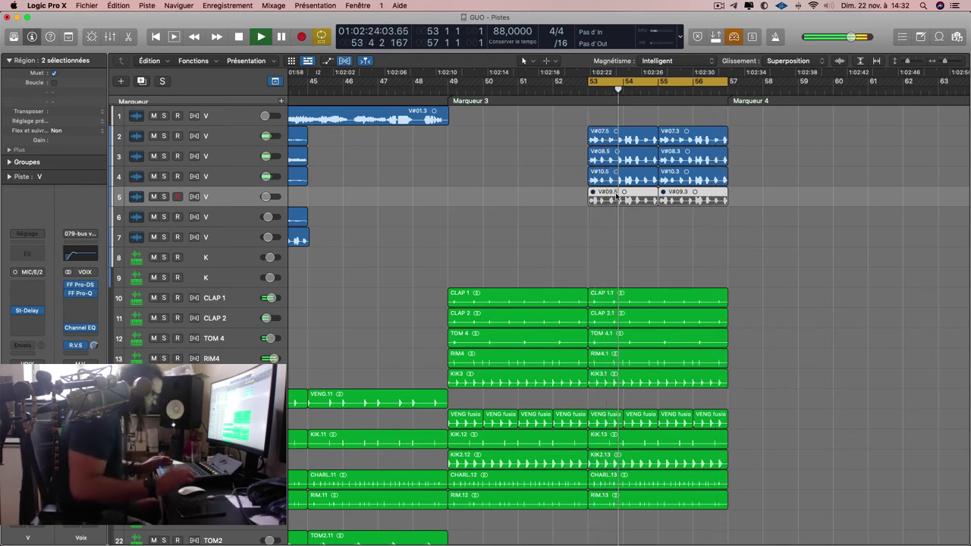
key("ctrl+m")
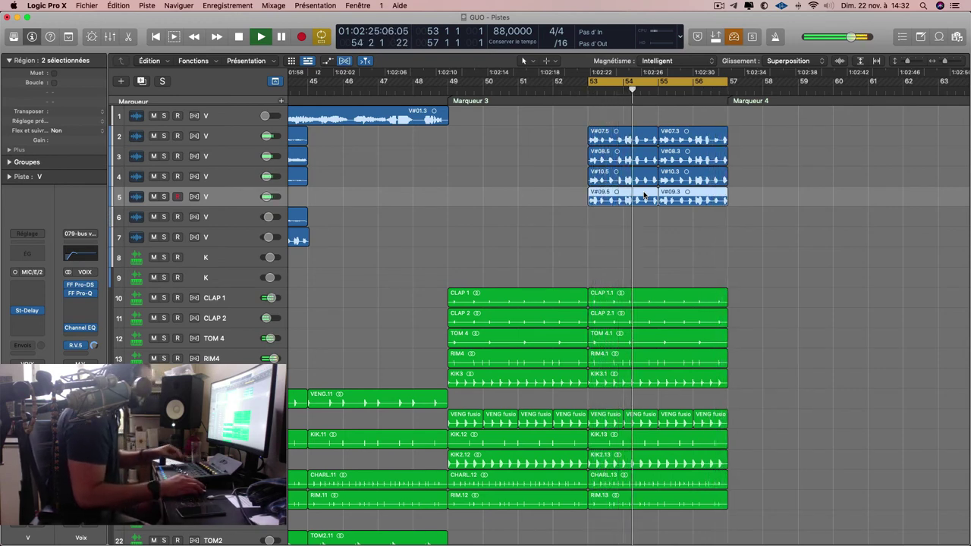
Audition V track 5 in solo, and all the layered vocal tracks in solo, against the full mix.
key("ctrl+s")
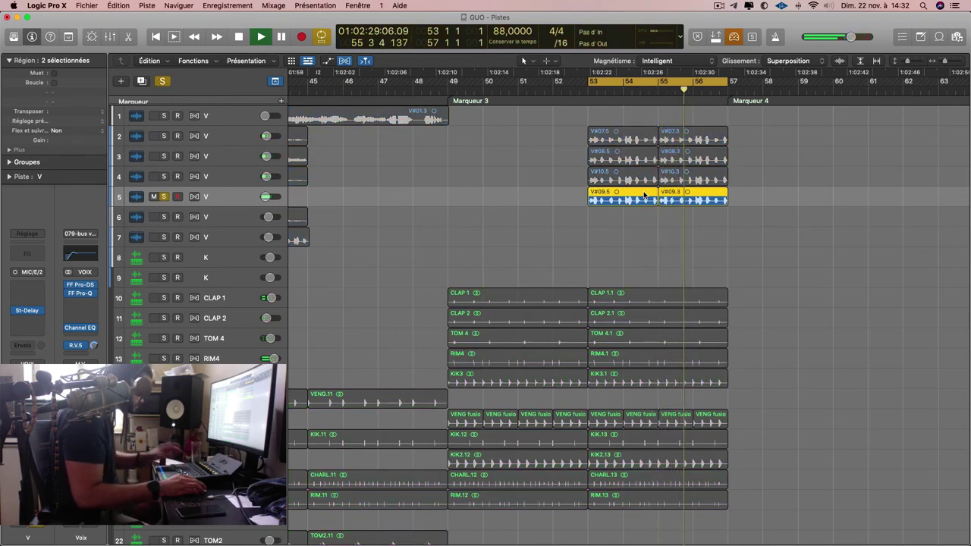
key("s")
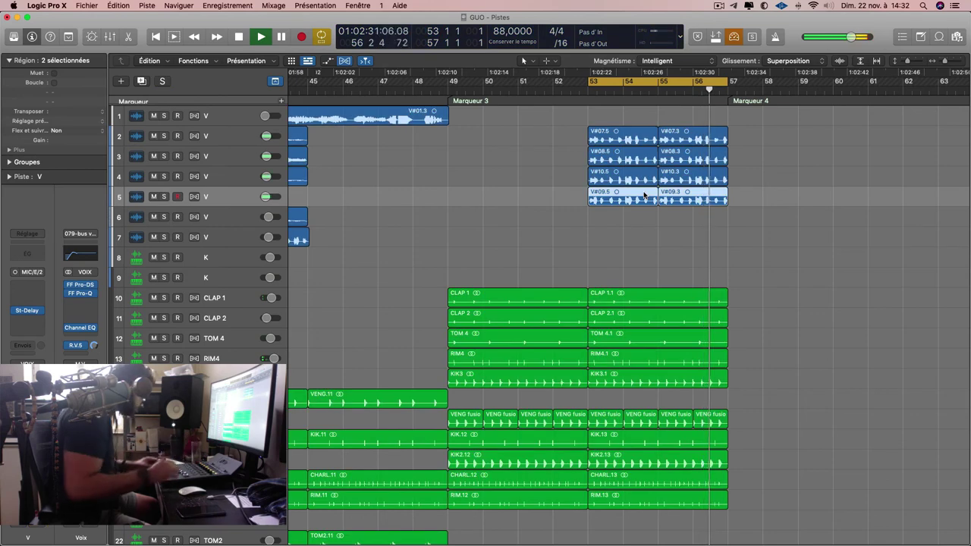
key("s")
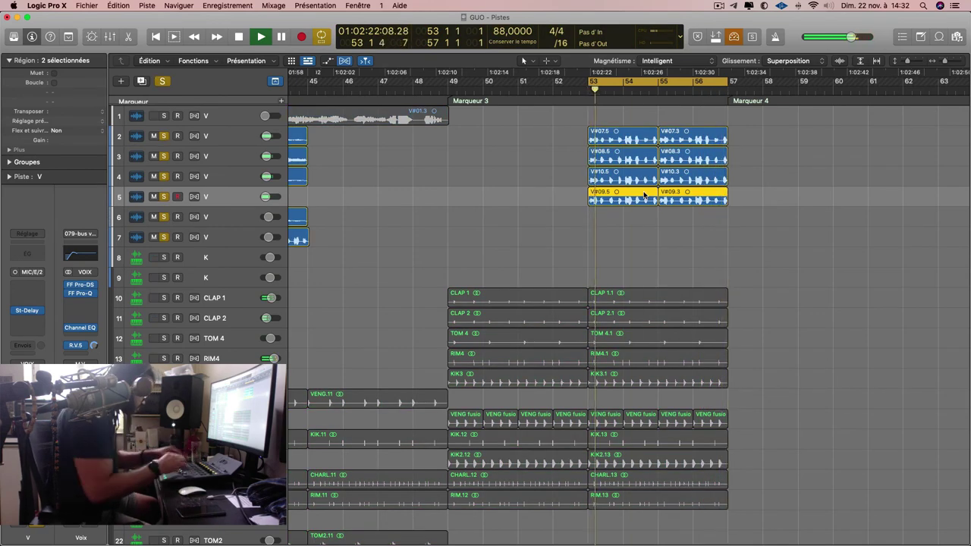
key("ctrl+s")
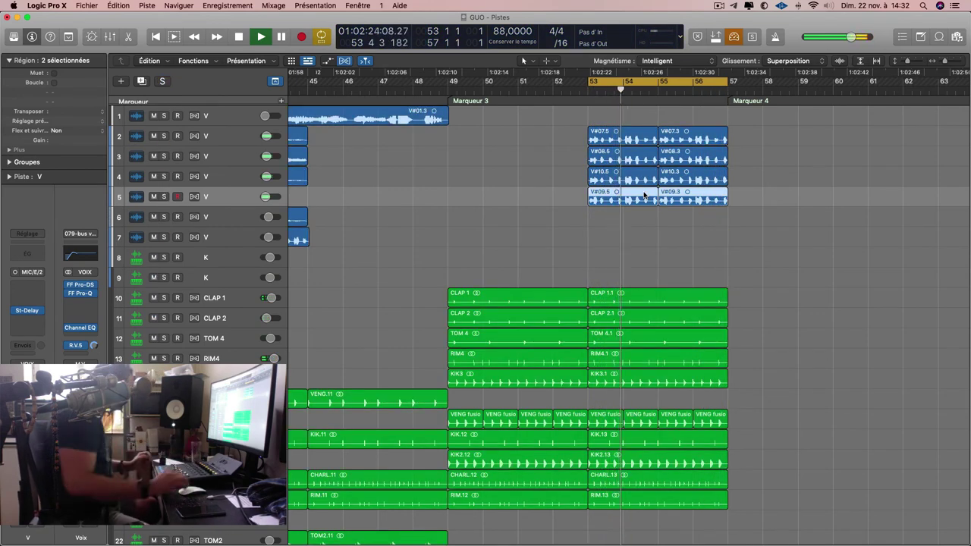
Save the project and lower the grouped vocals' volume automation over bars 53 to 57, to -21.8 dB on tracks 2 and 3.
key("super+s")
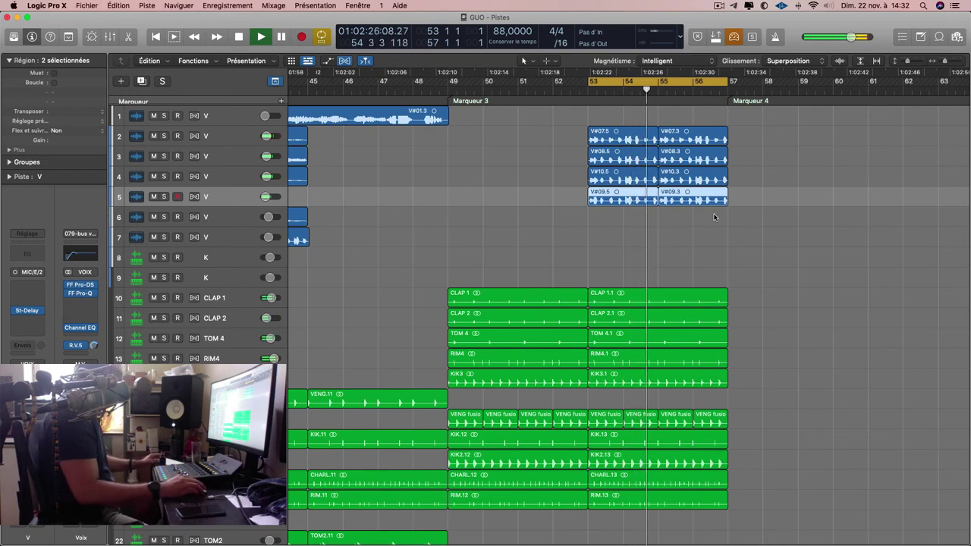
scroll(713, 217, "down", 5)
scroll(687, 271, "left", 5)
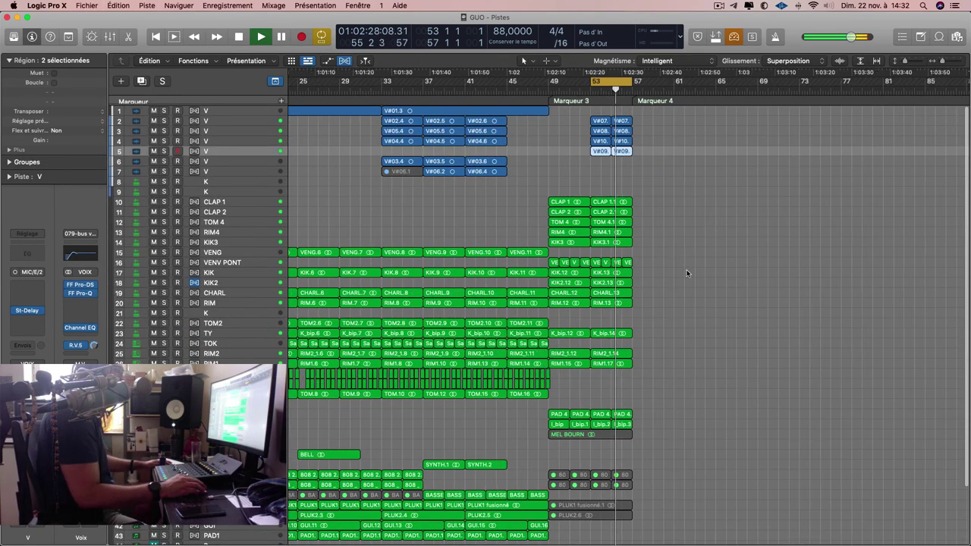
key("super+Up")
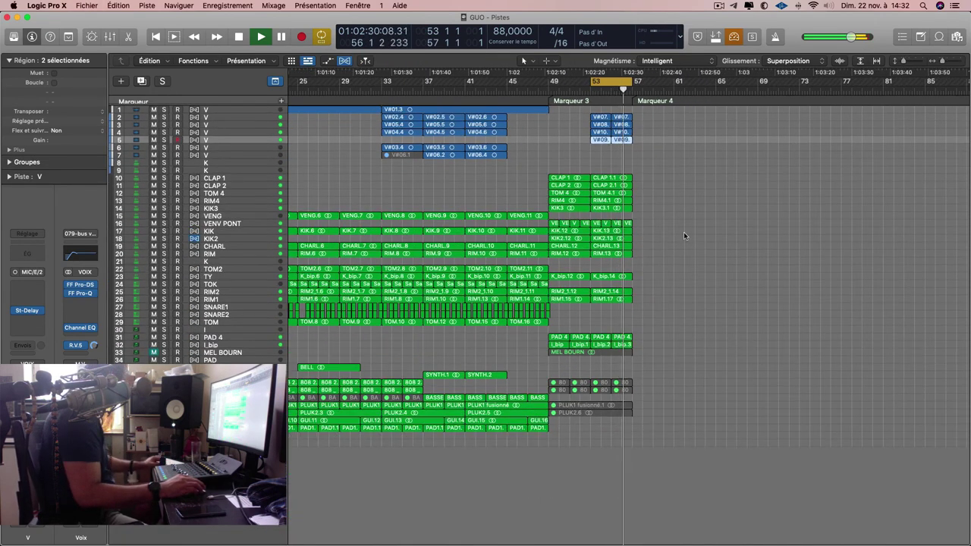
key("super+Down")
key("super+Down")
key("super+Down")
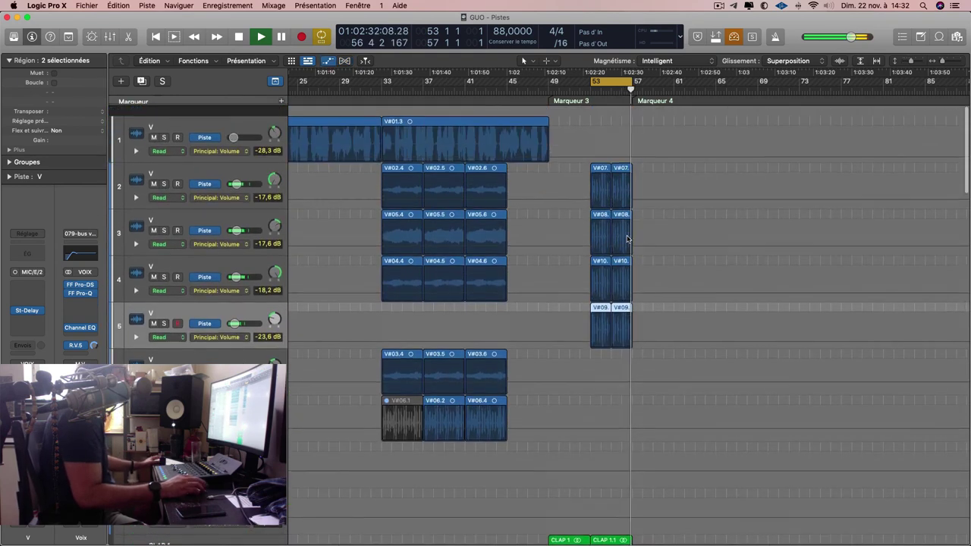
left_click(581, 188)
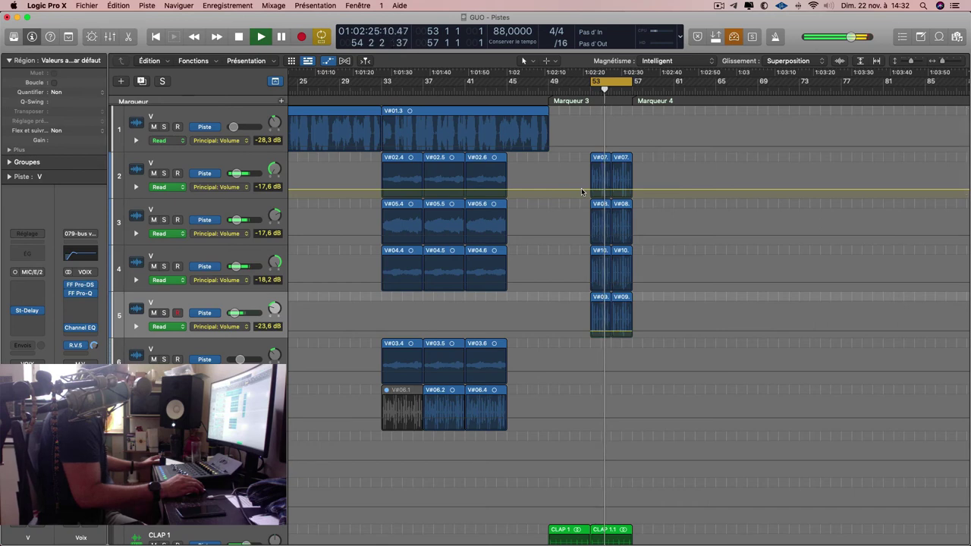
key("a")
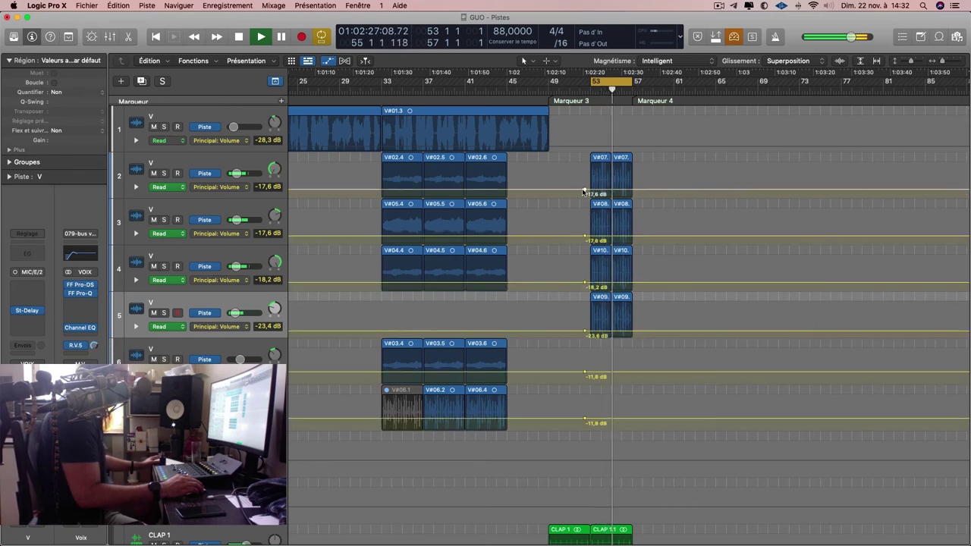
left_click(635, 190)
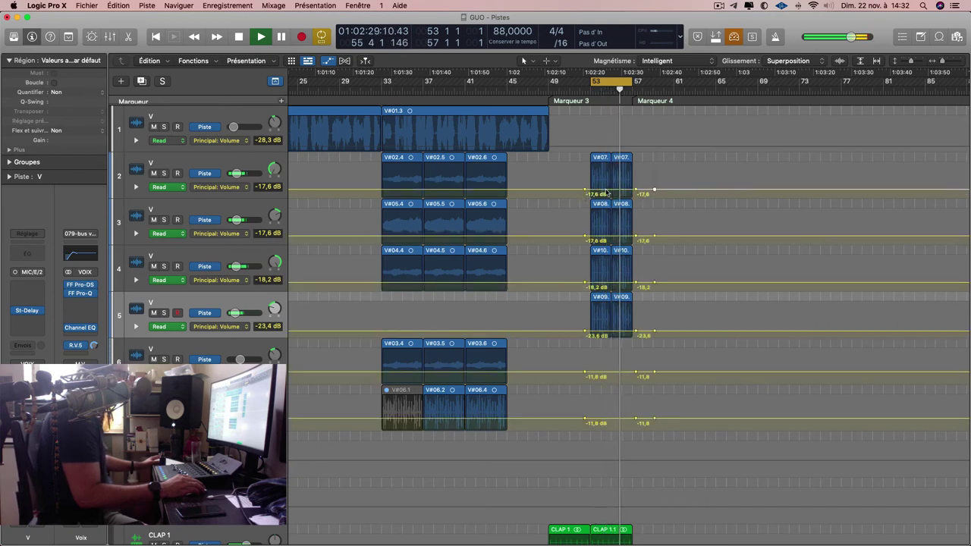
left_click_drag(610, 190, 611, 195)
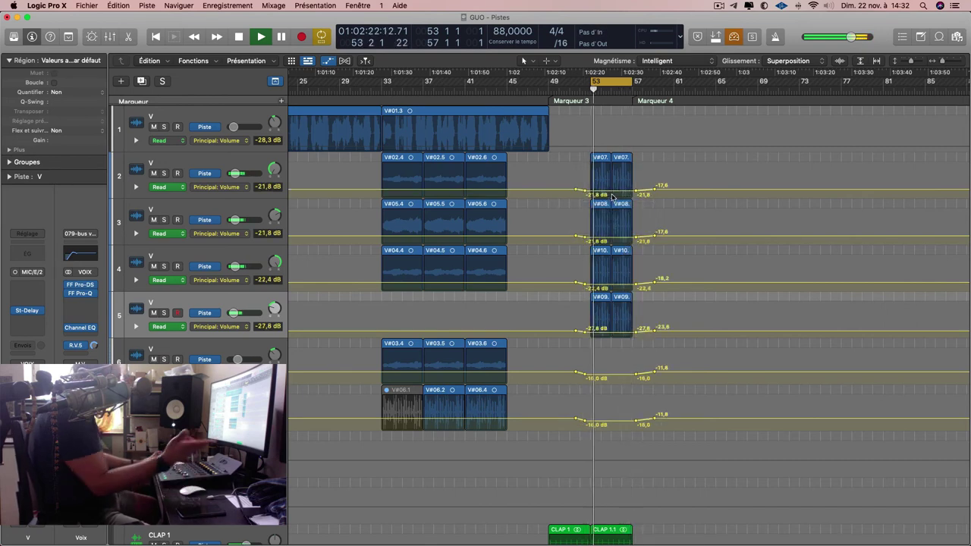
key("a")
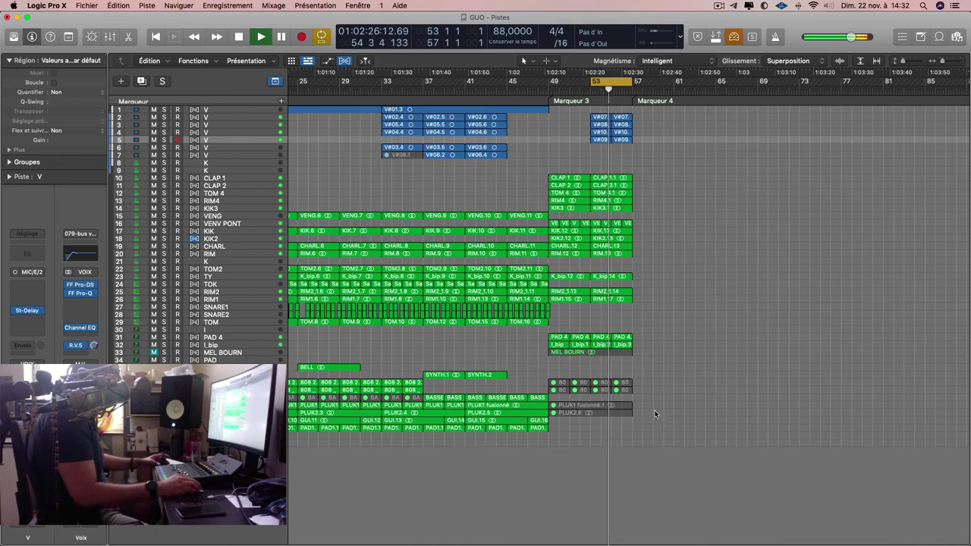
Copy the vocal regions on V tracks 2 to 5 from bars 53 to 57 back to bars 49 to 53.
left_click_drag(648, 319, 604, 125)
left_click_drag(659, 155, 562, 119)
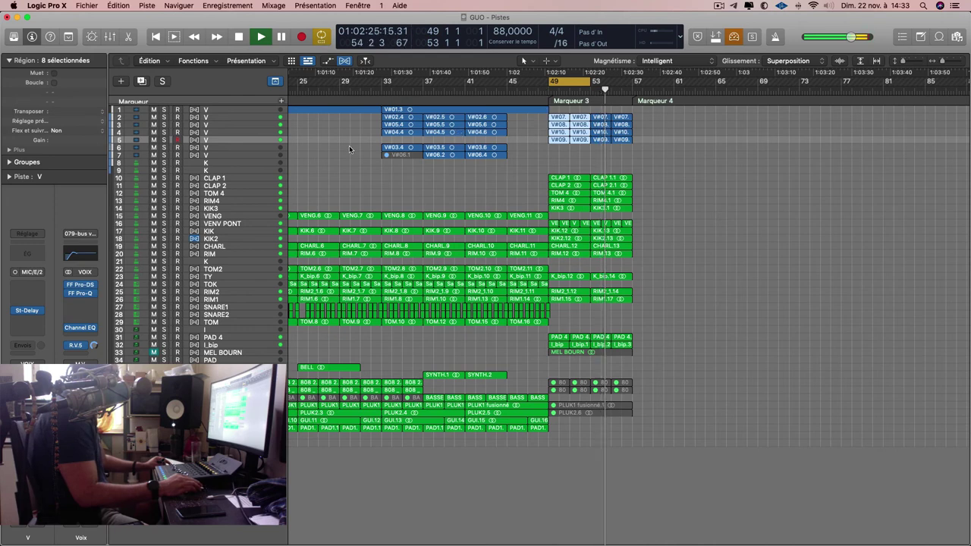
Record a new vocal take on V track 7 over bars 49 to 57, with the playhead starting at about bar 47.
left_click(258, 155)
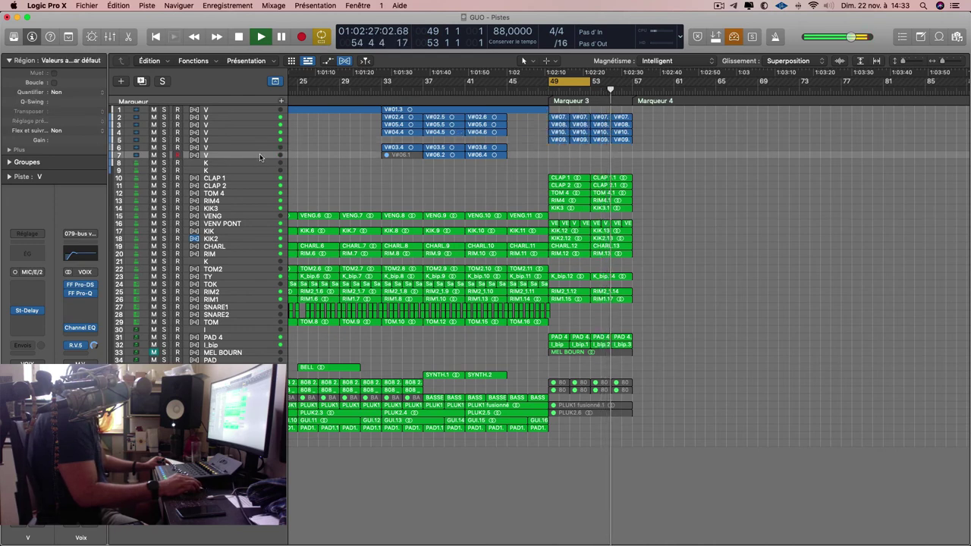
left_click(527, 89)
left_click(154, 156)
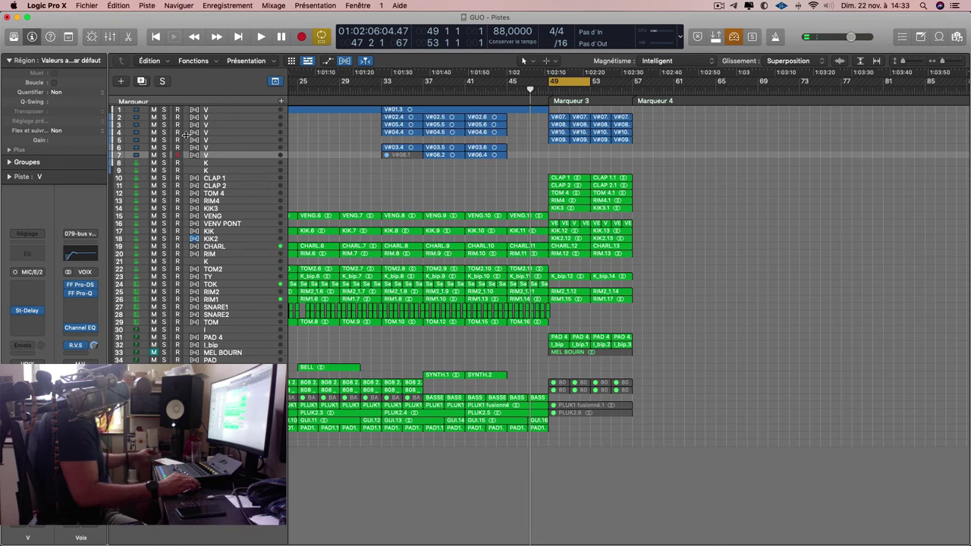
key("r")
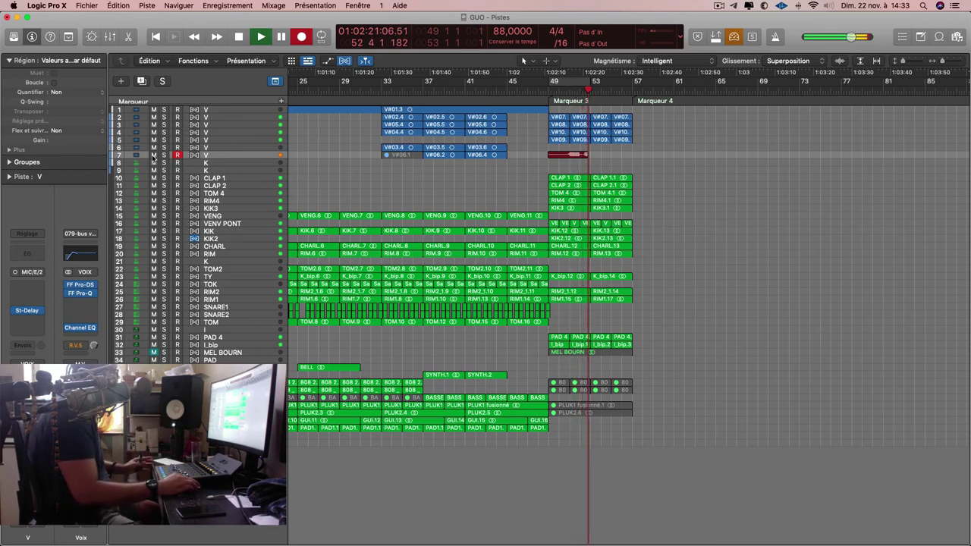
left_click(153, 156)
left_click(153, 157)
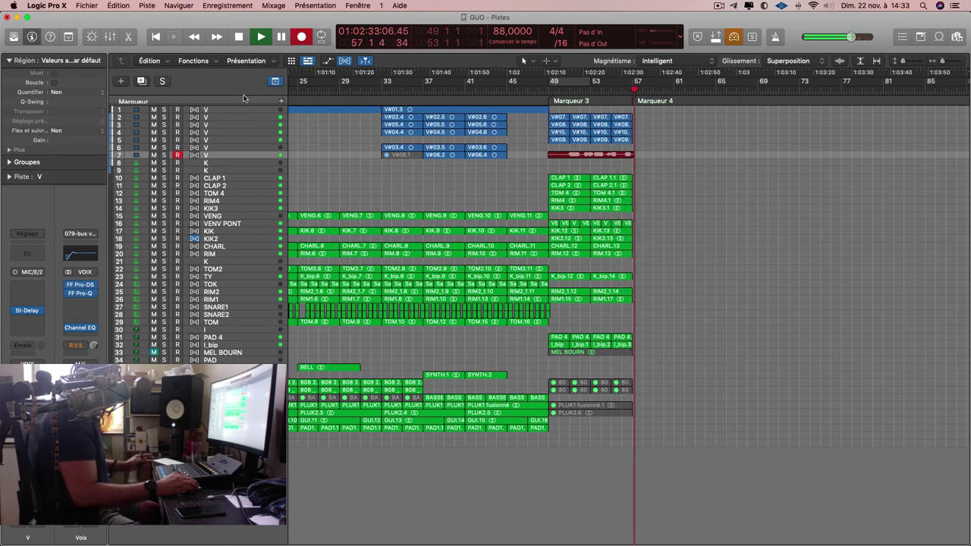
key("space")
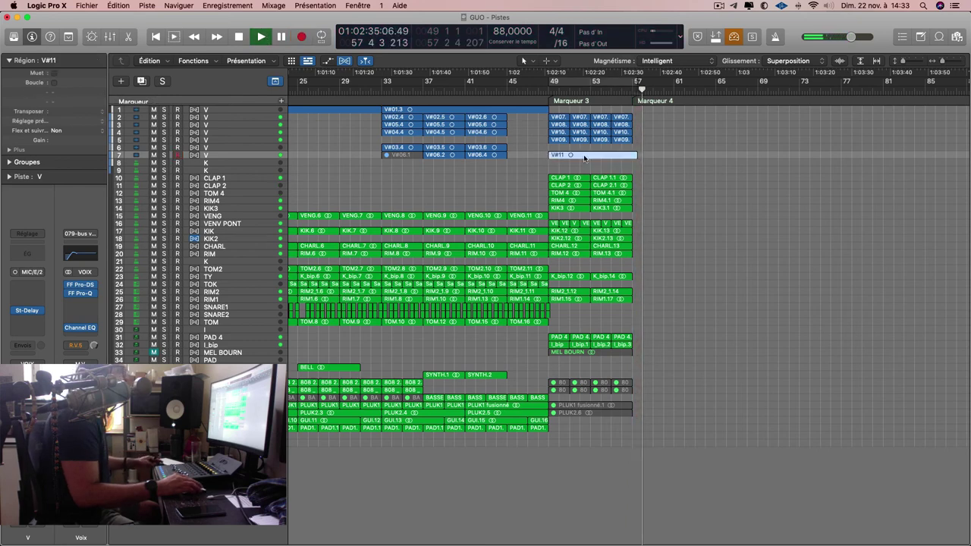
Duplicate V track 5 and move the V#11 region onto the new track 6 at bar 49.
left_click(239, 139)
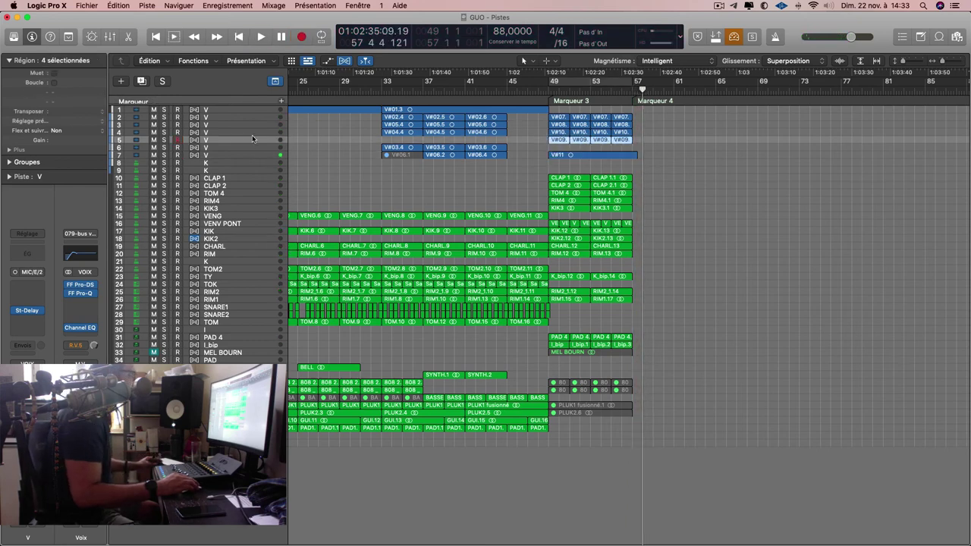
key("super+d")
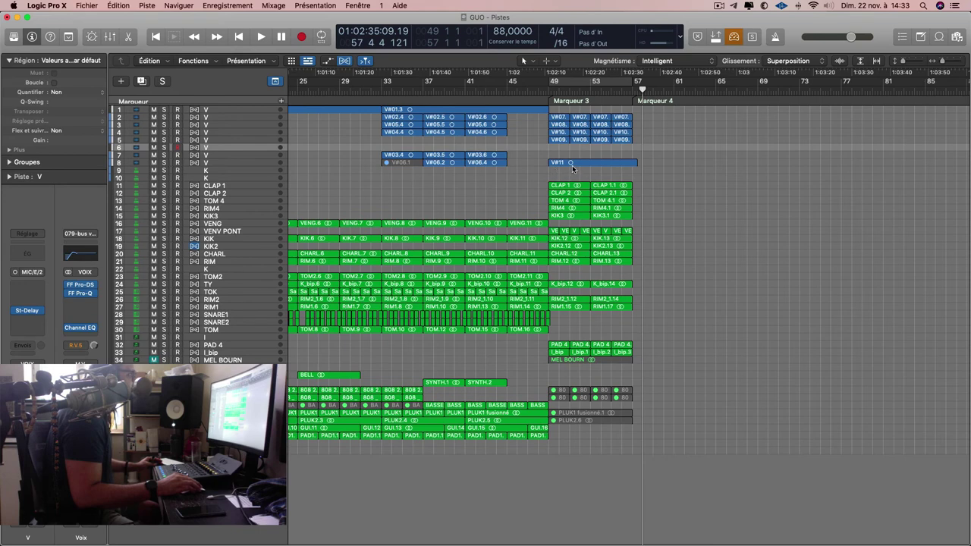
left_click_drag(573, 168, 574, 147)
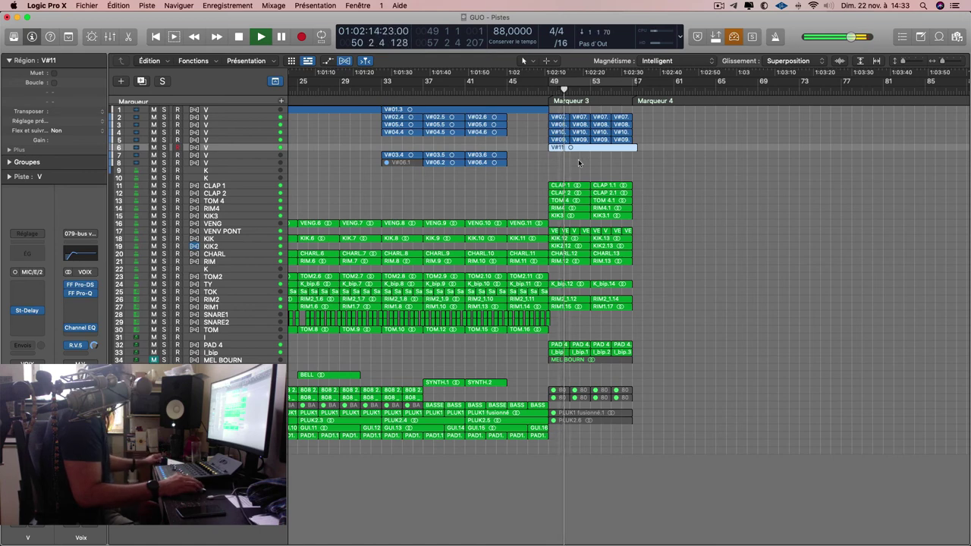
Reshape the volume automation at the start of V#11 on track 6, placing a -17.2 dB point at about bar 50.
key("a")
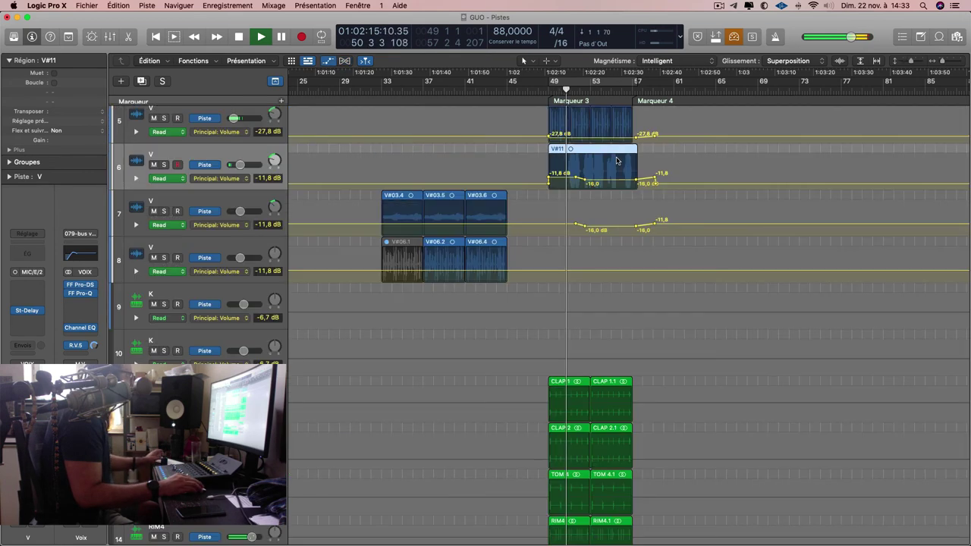
double_click(575, 178)
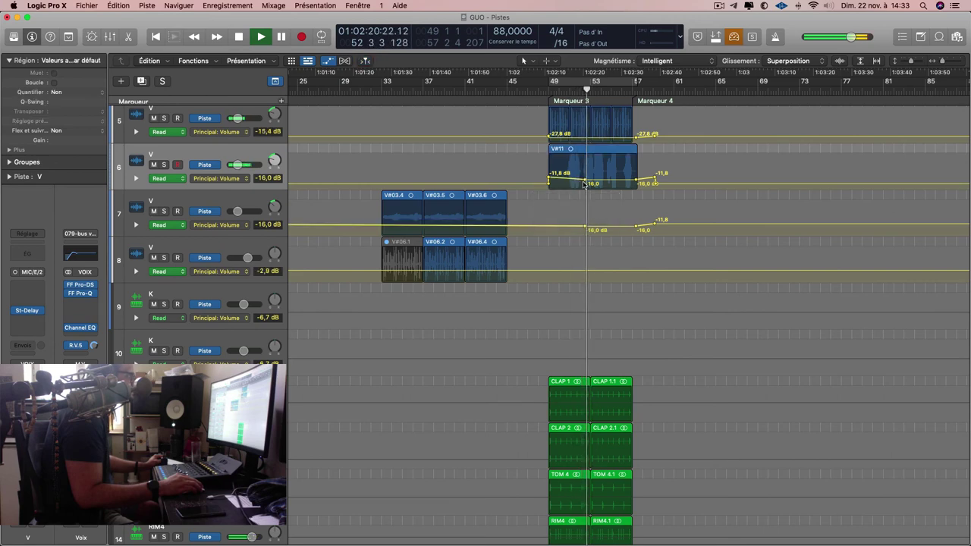
key("space")
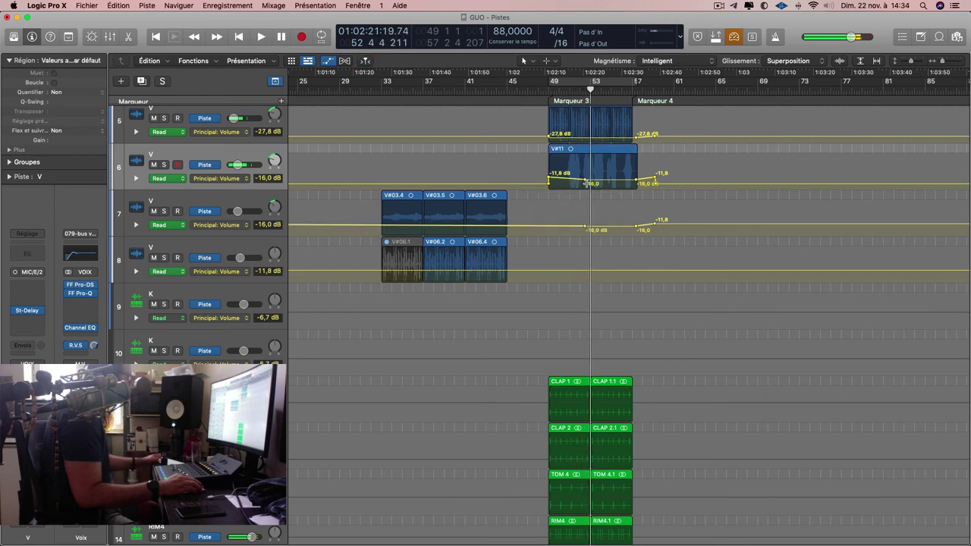
scroll(588, 123, "up", 5)
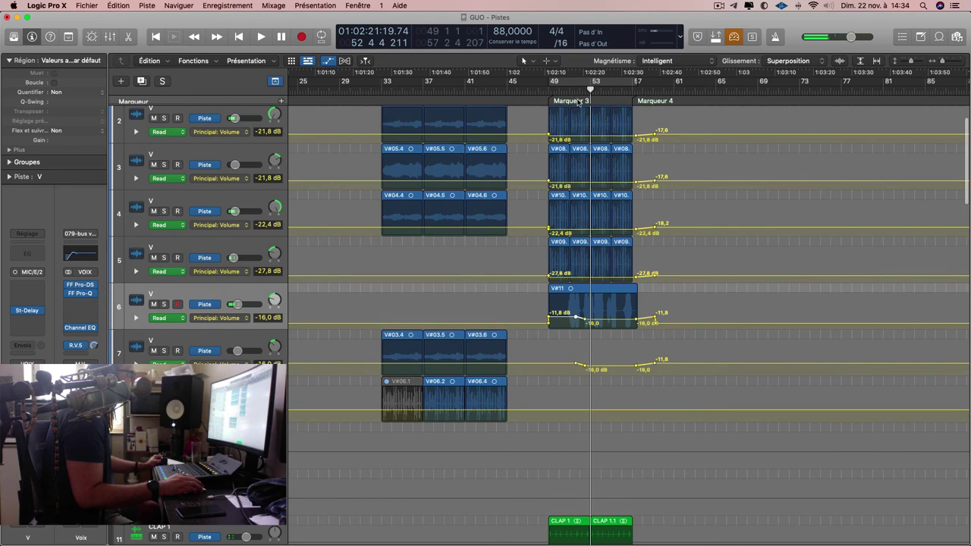
left_click(576, 93)
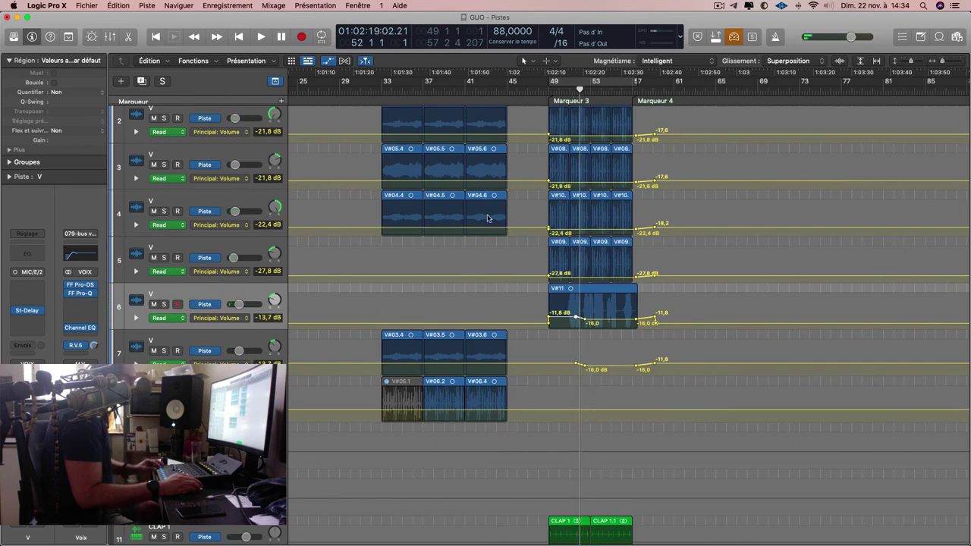
left_click_drag(575, 318, 581, 323)
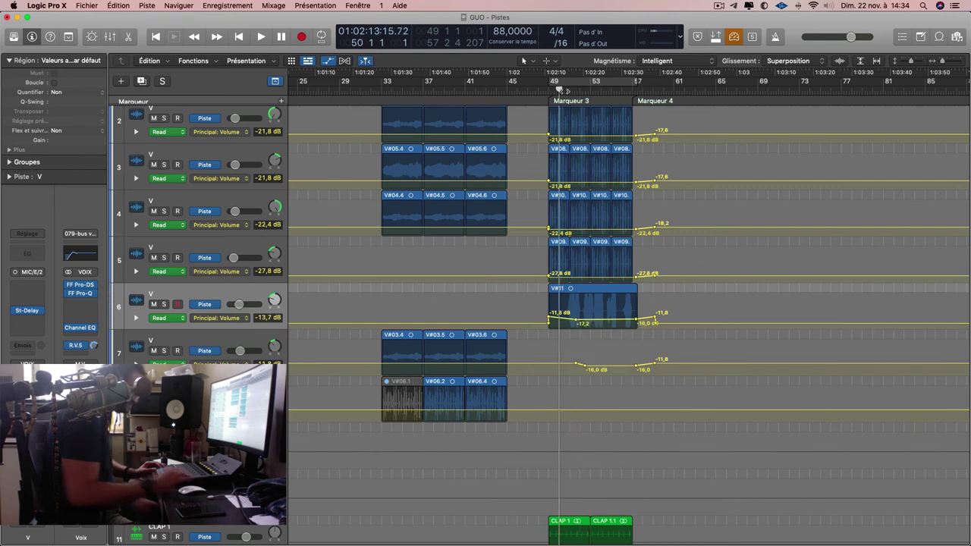
key("space")
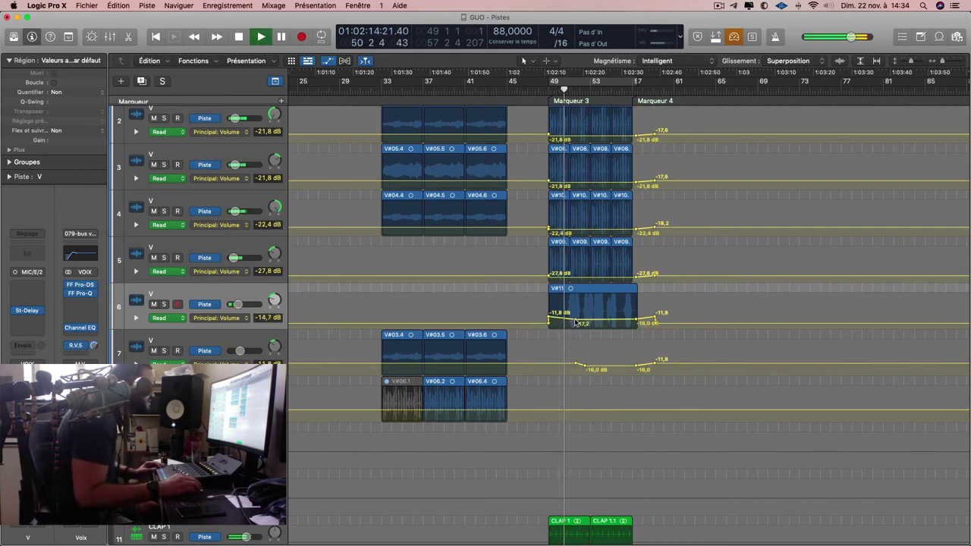
left_click_drag(574, 320, 562, 320)
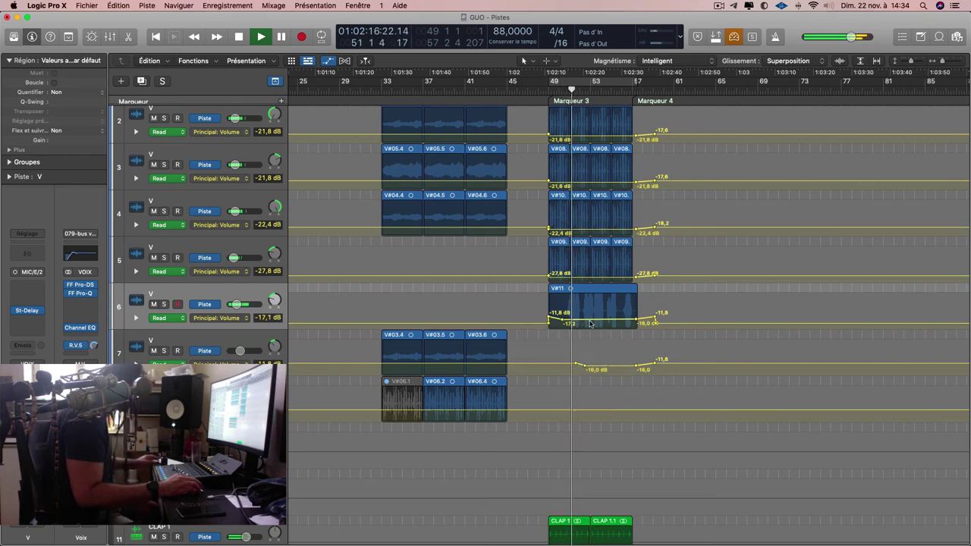
Lower the volume automation line under V#11 to run from -22.8 dB to -21.6 dB, and adjust track 6's panning.
key("super+Down")
key("super+Down")
key("super+Down")
key("super+Down")
key("super+Right")
key("super+Right")
key("super+Right")
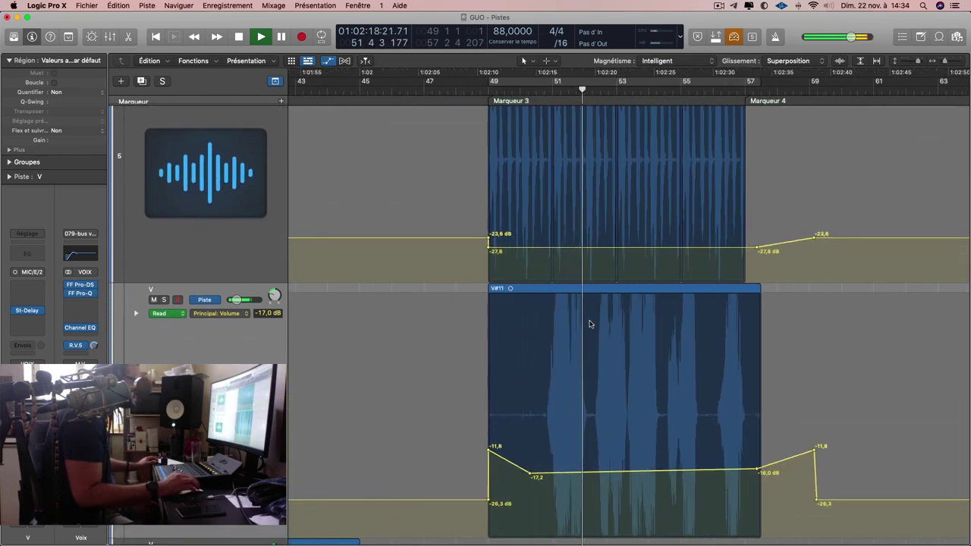
key("super+Up")
key("super+Up")
key("super+Up")
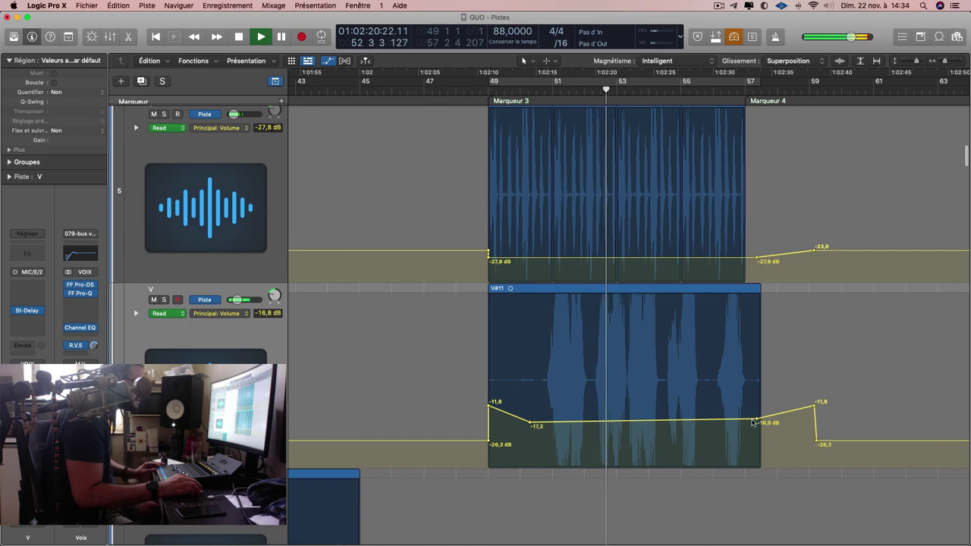
left_click_drag(756, 420, 752, 433)
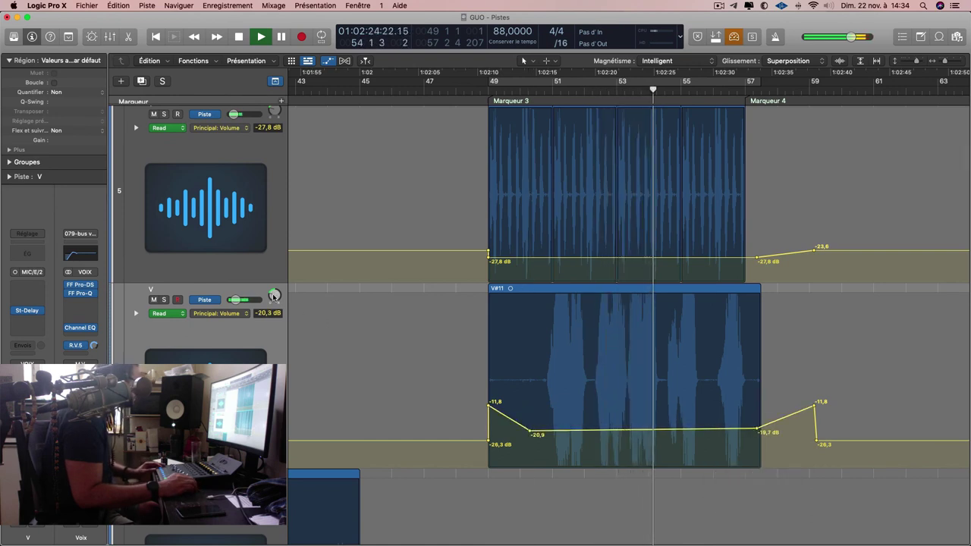
left_click_drag(275, 295, 274, 292)
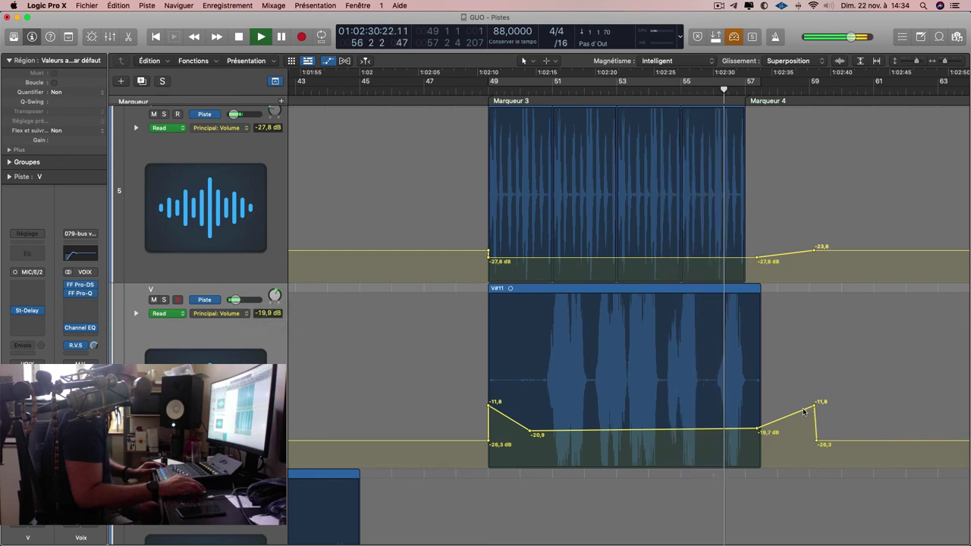
left_click_drag(749, 430, 748, 437)
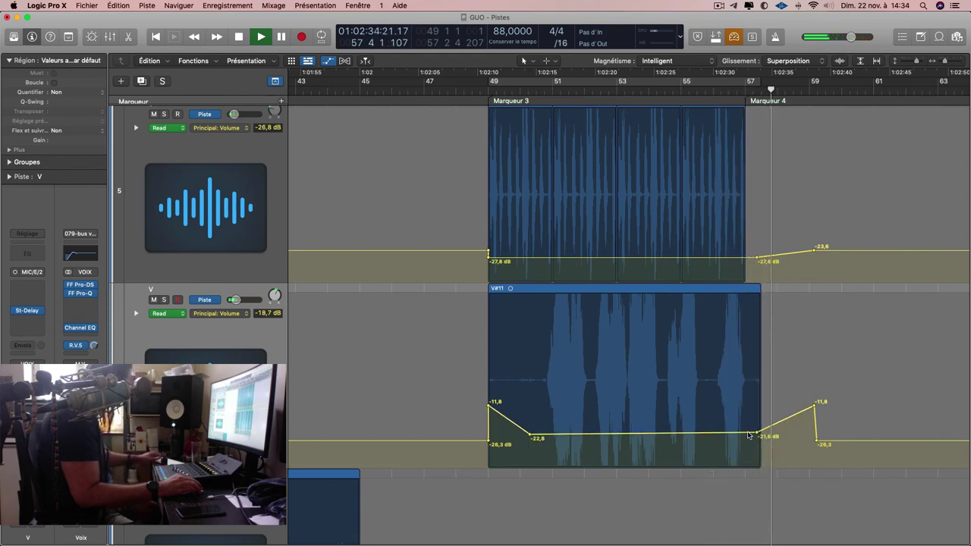
Hide the automation, trim the start of V#11 to about bar 50 beat 3, and play the section from bar 49.
key("super+f")
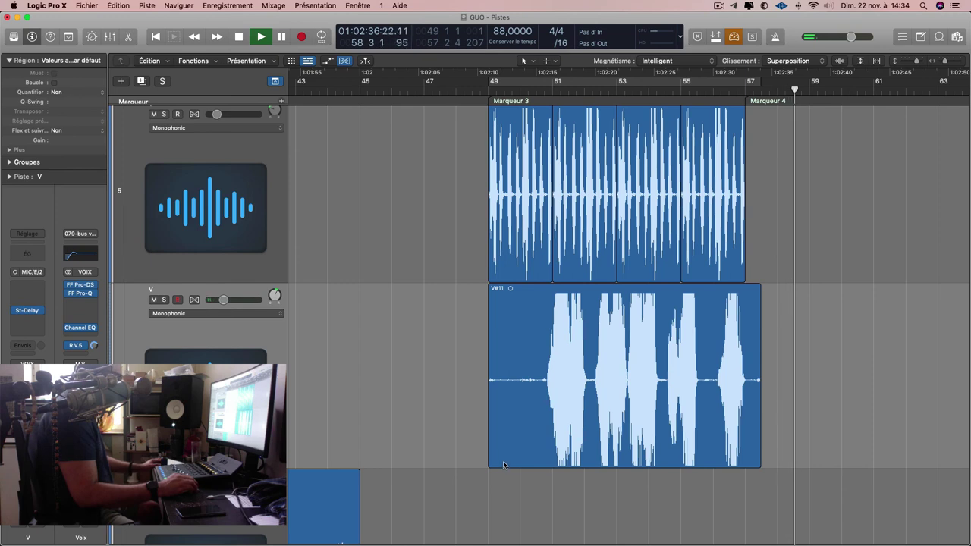
left_click_drag(489, 460, 544, 455)
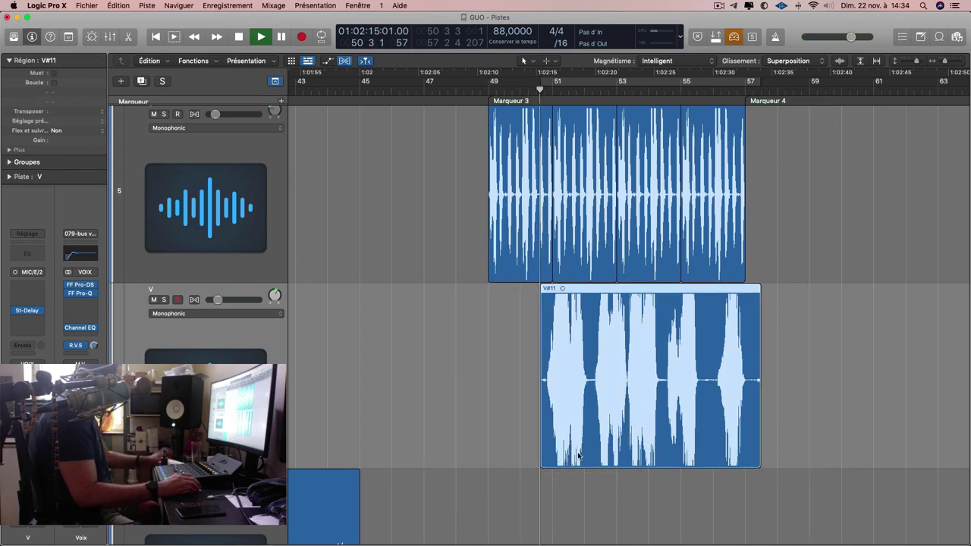
key("shift+space")
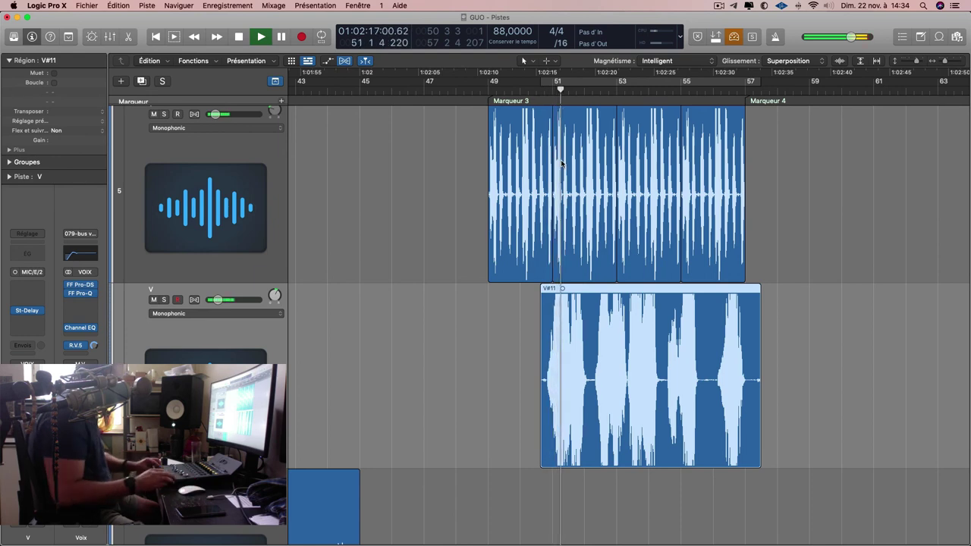
key("alt+comma")
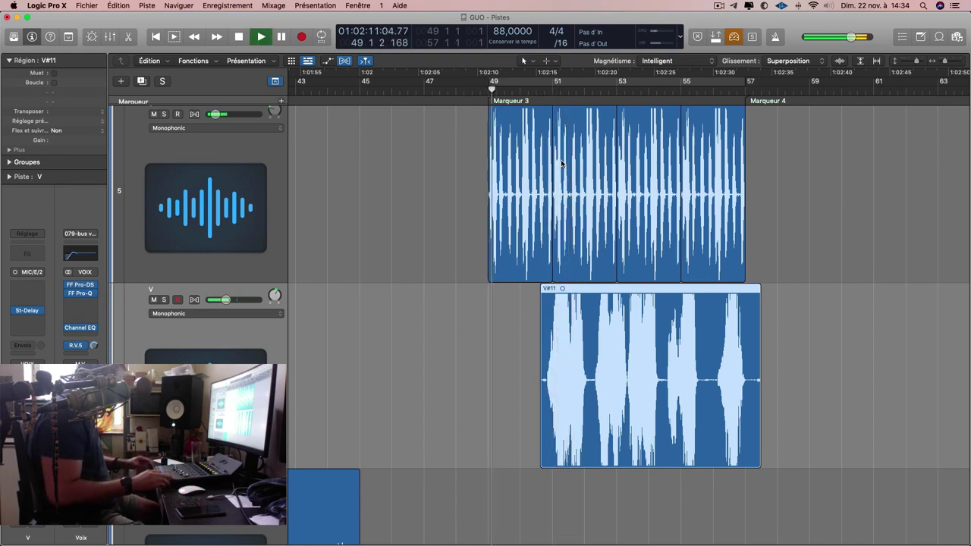
Turn on cycle playback over bars 49 to 57 and save the project.
key("alt+c")
key("alt+c")
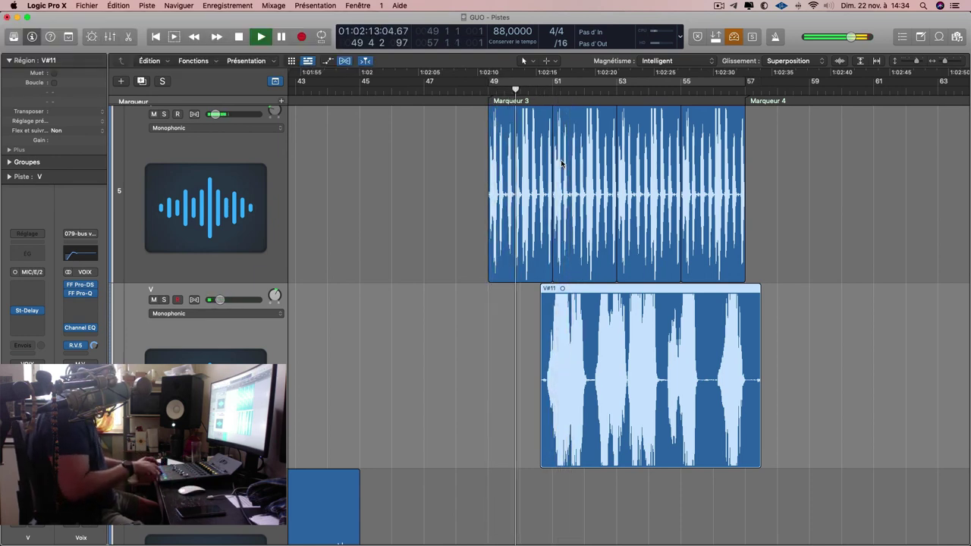
key("c")
key("super+s")
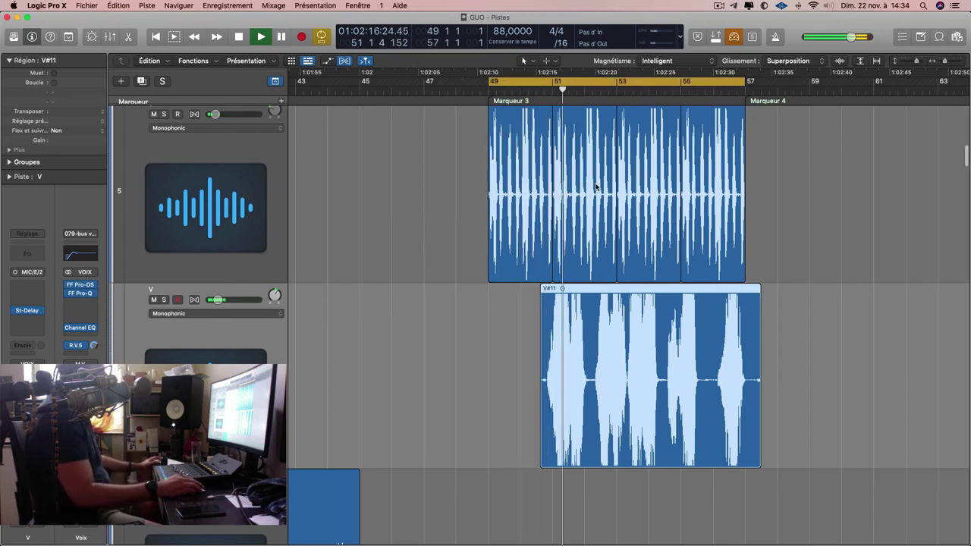
key("z")
key("z")
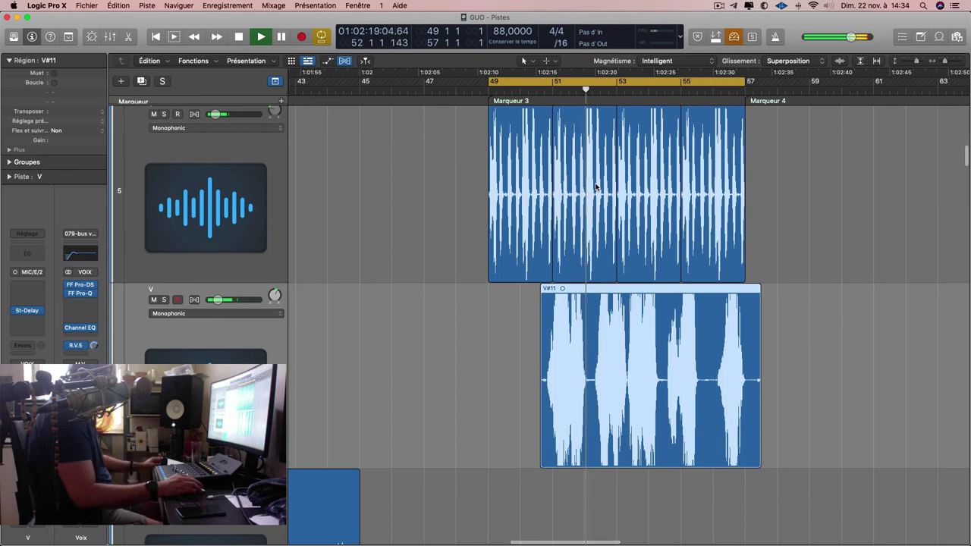
scroll(596, 186, "down", 8)
key("z")
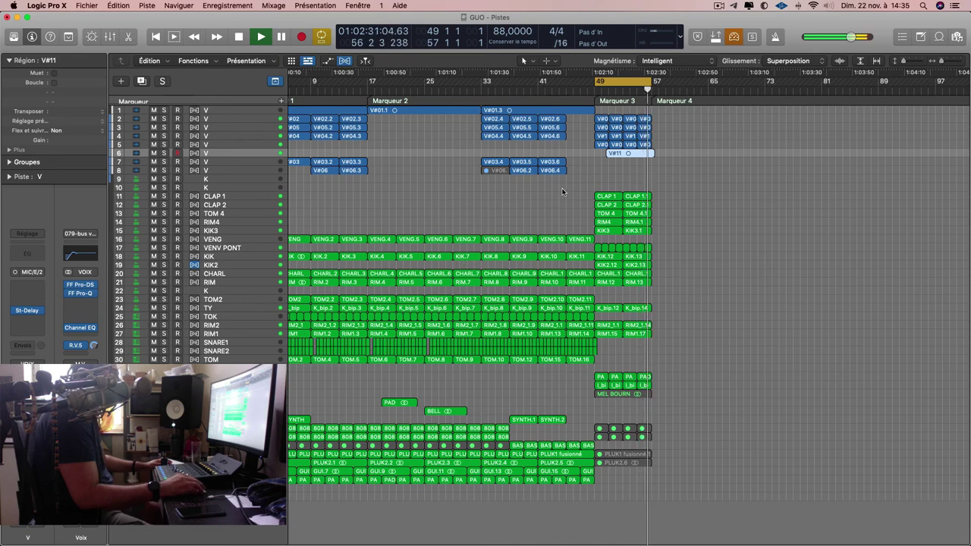
key("super+Left")
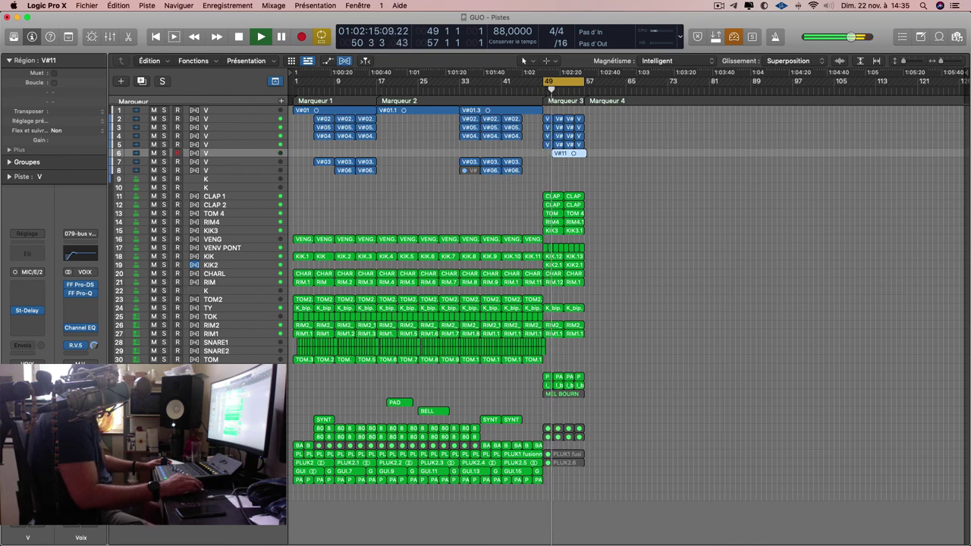
Listen to the PAD 4 and MEL BOURN regions in solo, and turn solo off again.
key("ctrl+s")
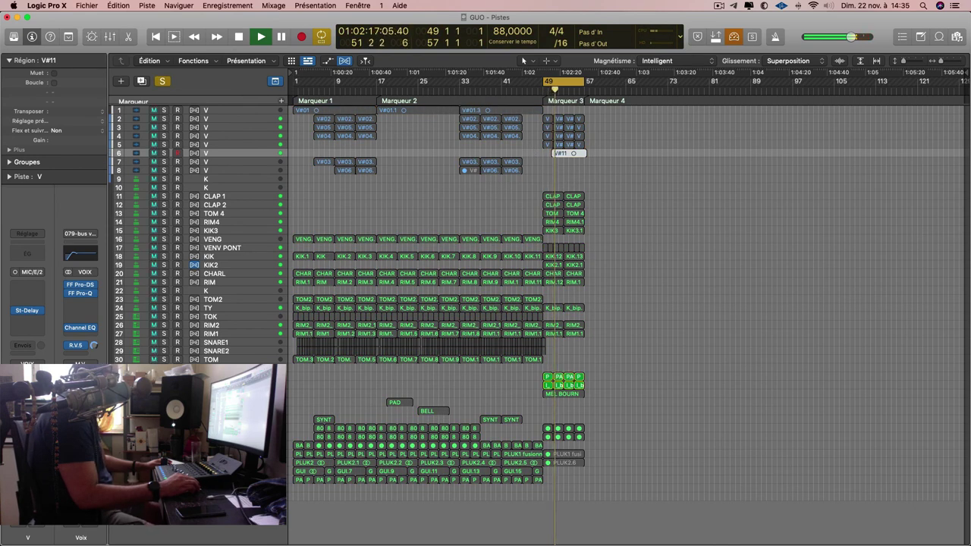
left_click(213, 376)
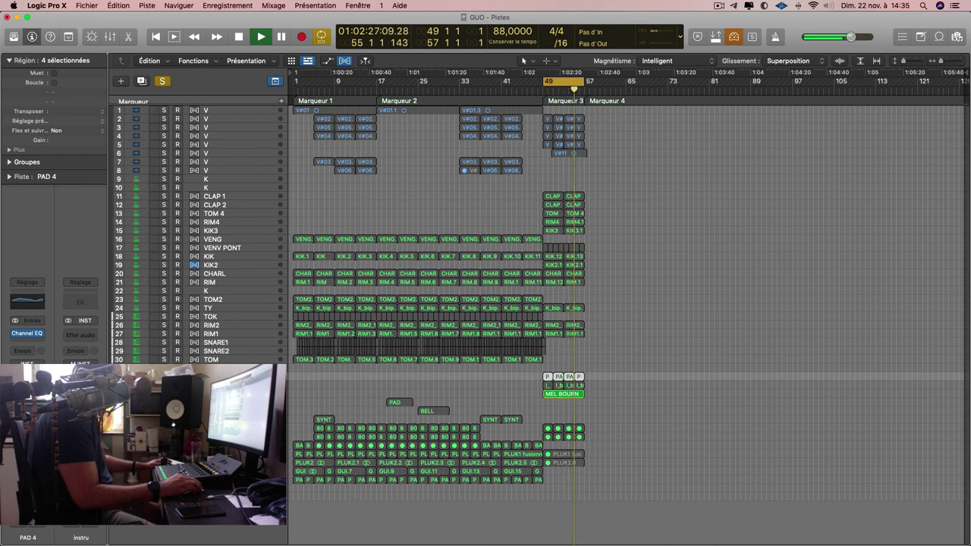
left_click(562, 394)
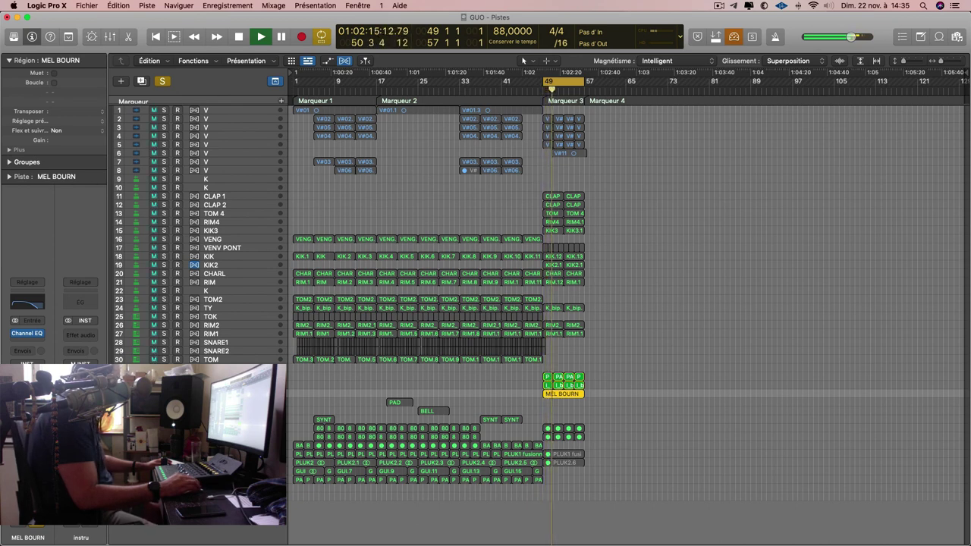
key("s")
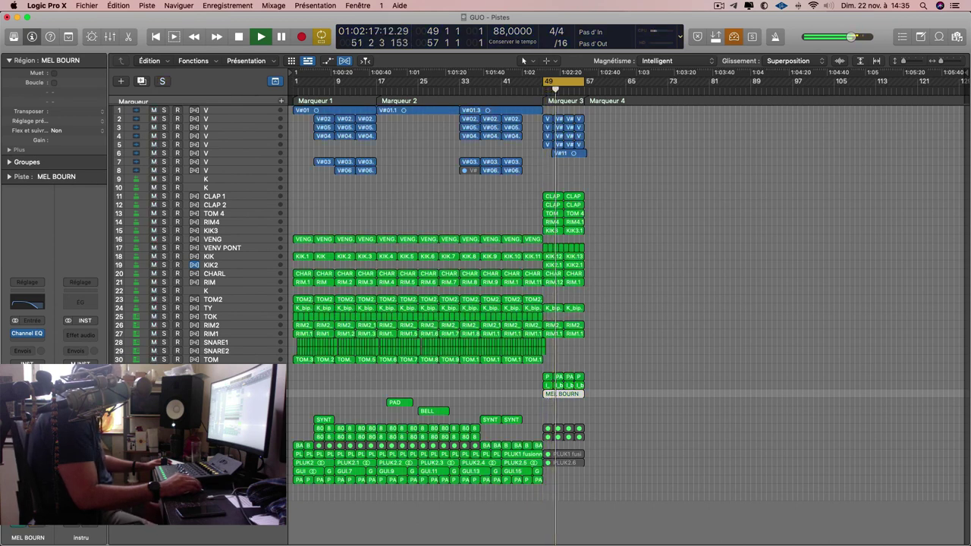
Save the project and mute vocal track 6 holding the V#11 region.
left_click(344, 368)
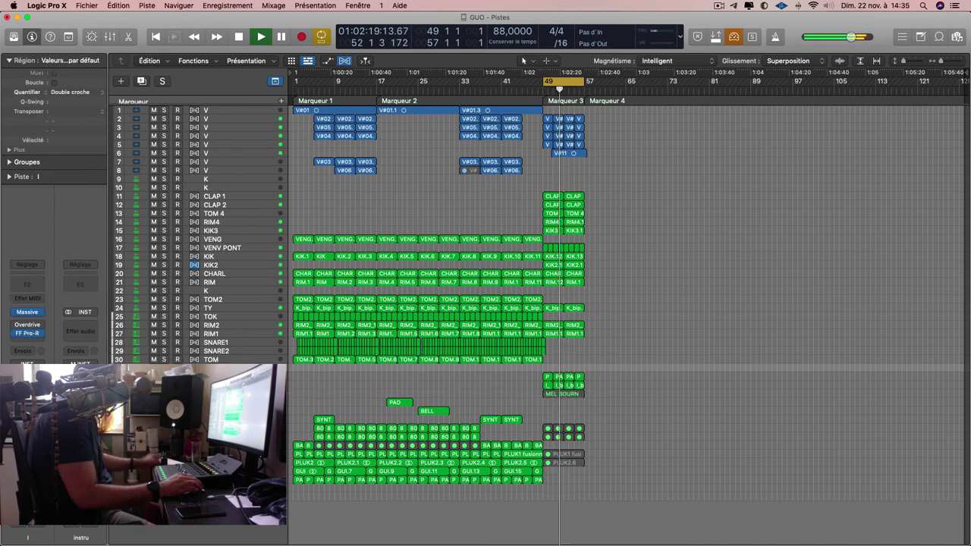
key("super+s")
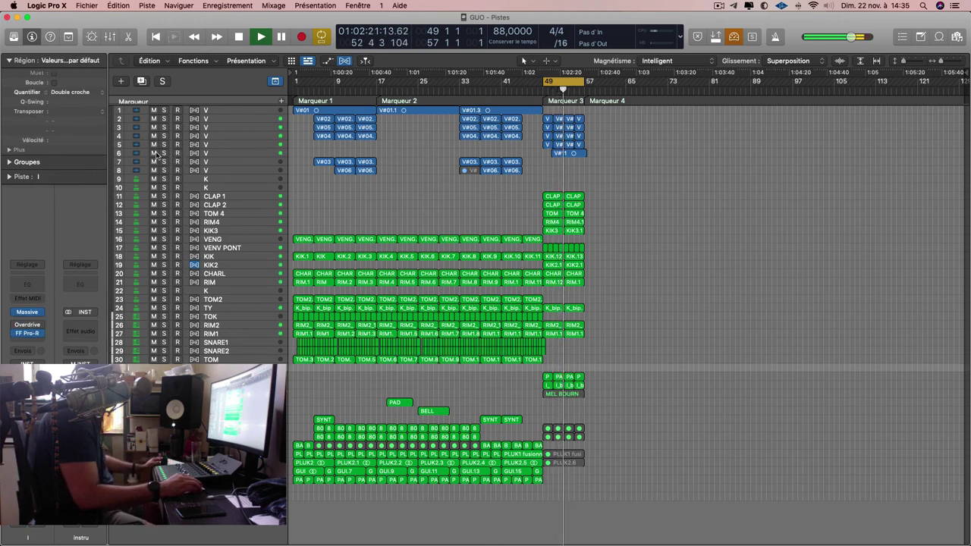
left_click(224, 152)
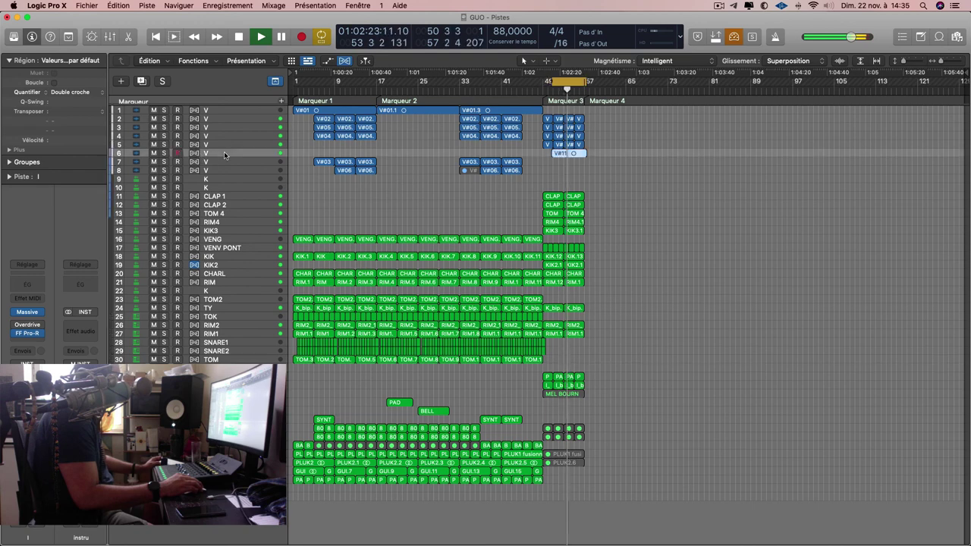
left_click(153, 152)
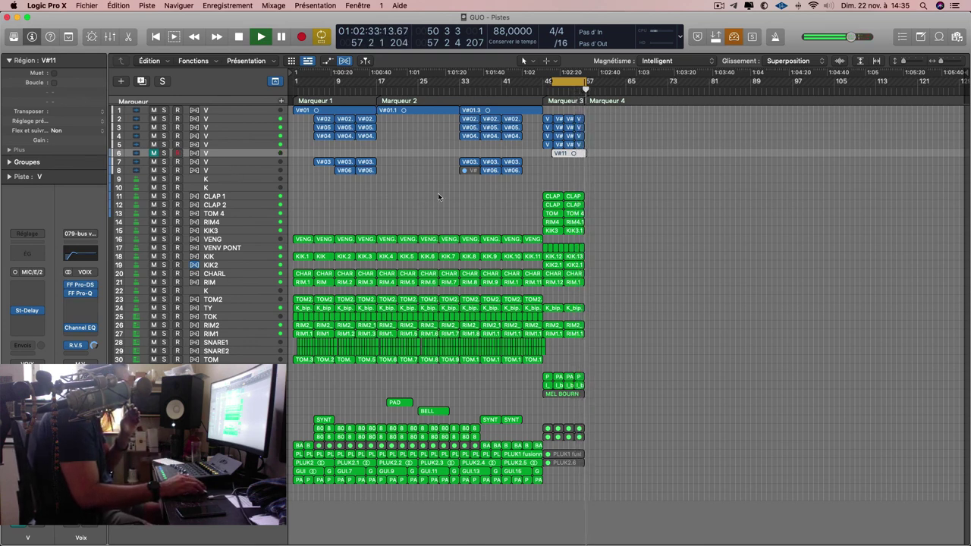
Restore the cycle over bars 49 to 57 and duplicate vocal track 6 as an empty track 7.
key("space")
key("space")
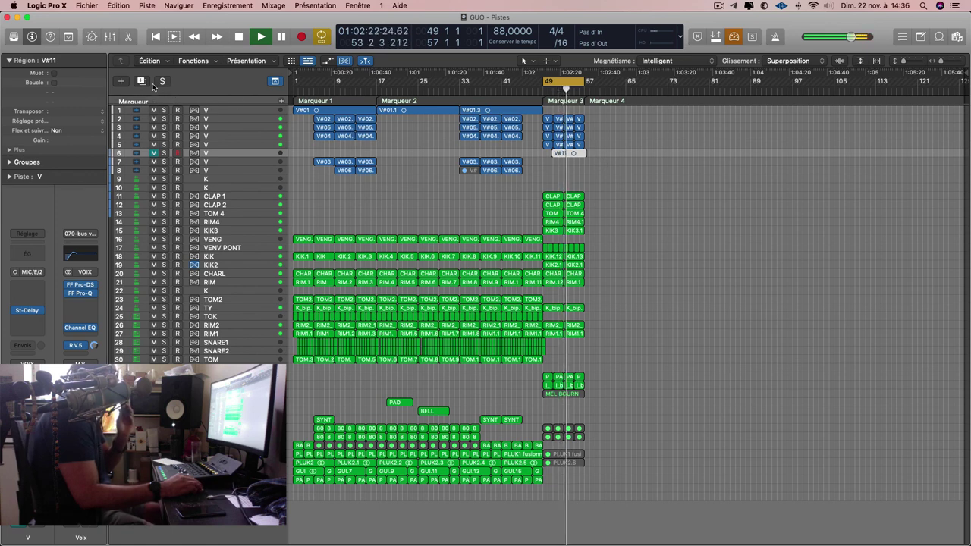
key("super+d")
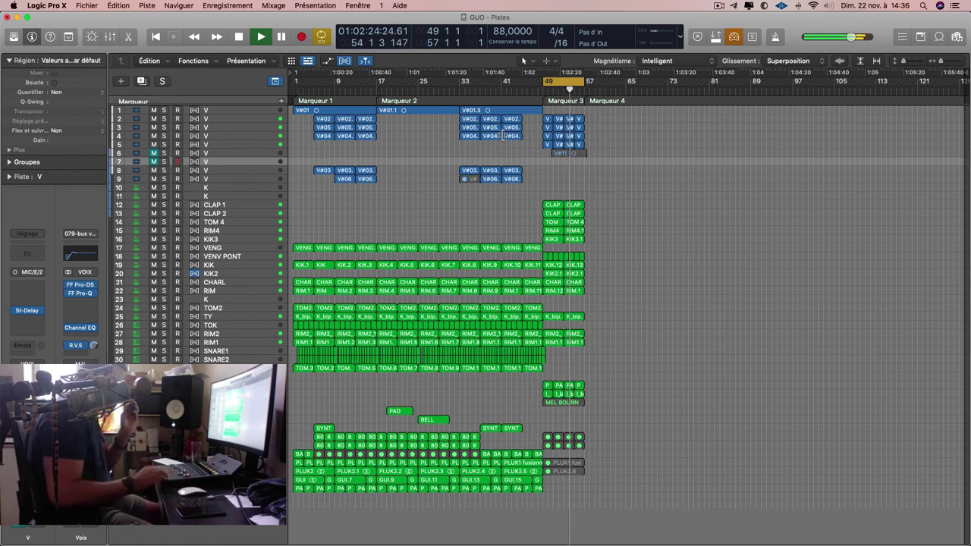
Record a new vocal take on track 7 within bars 49 to 57, and play it back with the track unmuted.
key("r")
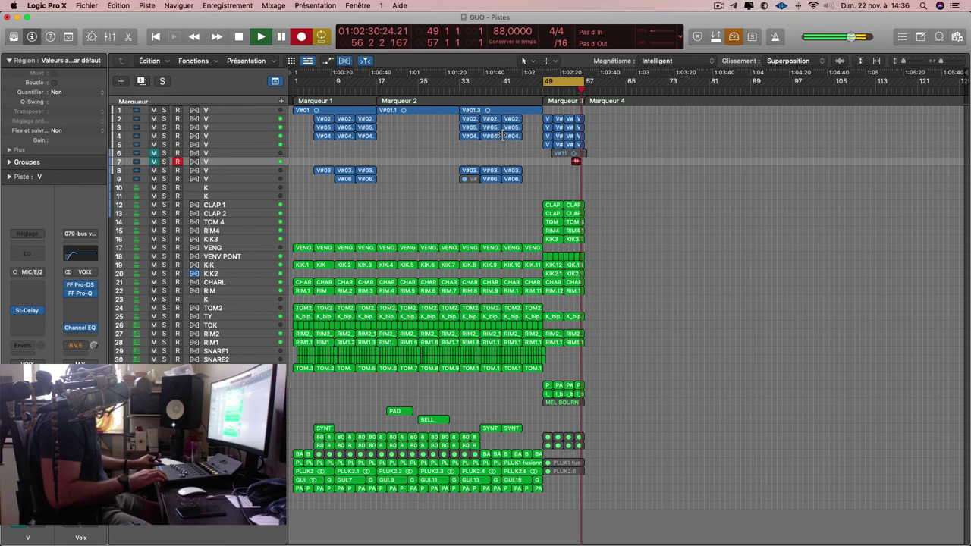
key("space")
key("space")
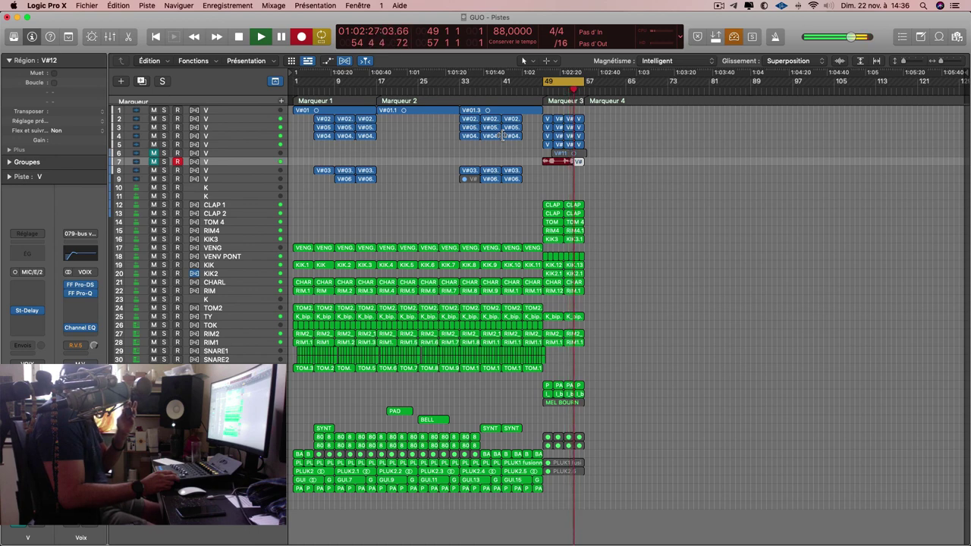
key("space")
key("space")
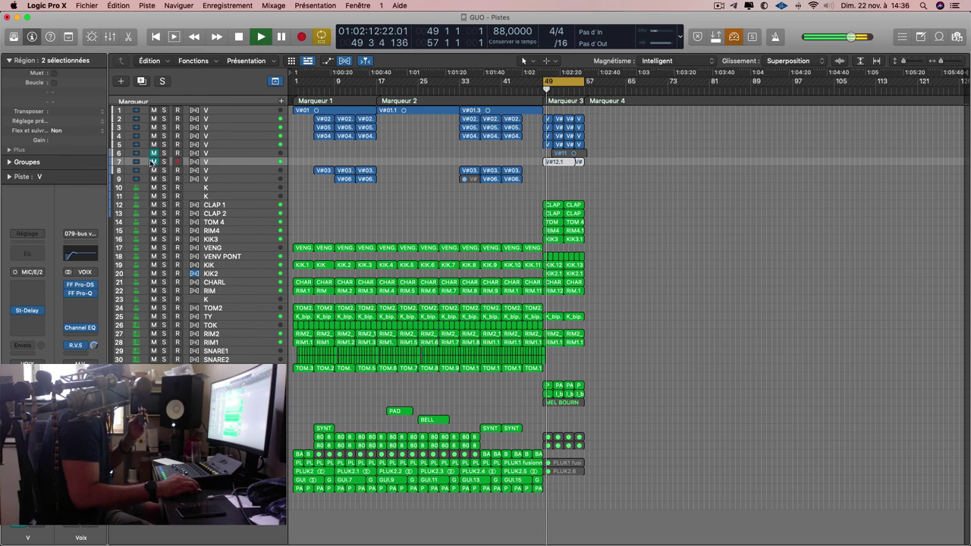
Adjust the boundary between V#12.1 and V#12 on track 7 so that V#12 starts at about bar 55.
scroll(509, 183, "up", 5)
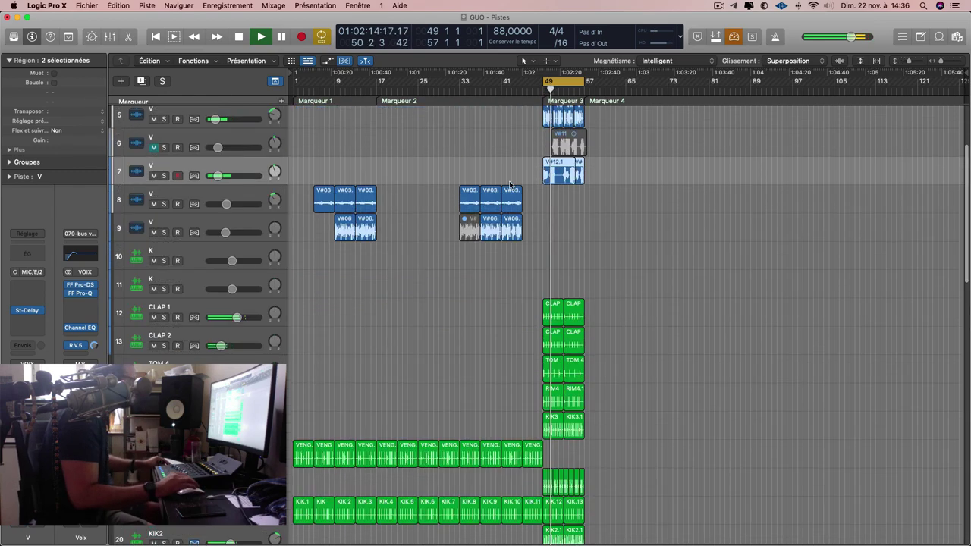
scroll(510, 183, "up", 6)
scroll(509, 184, "right", 3)
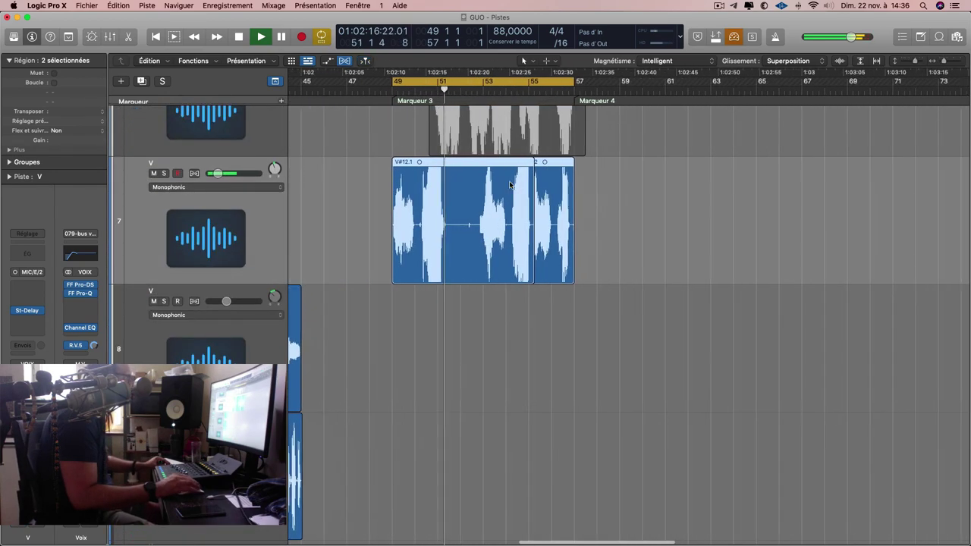
scroll(510, 185, "up", 2)
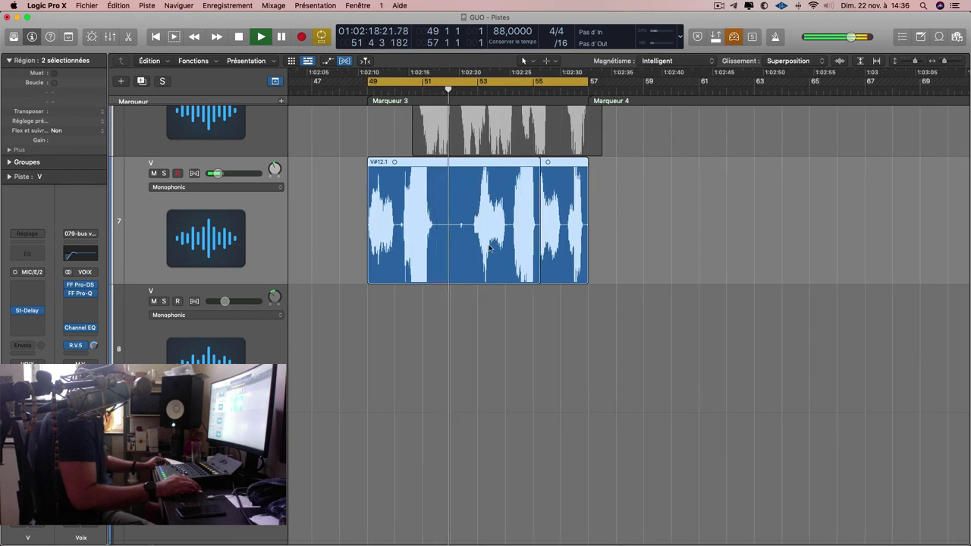
left_click(566, 267)
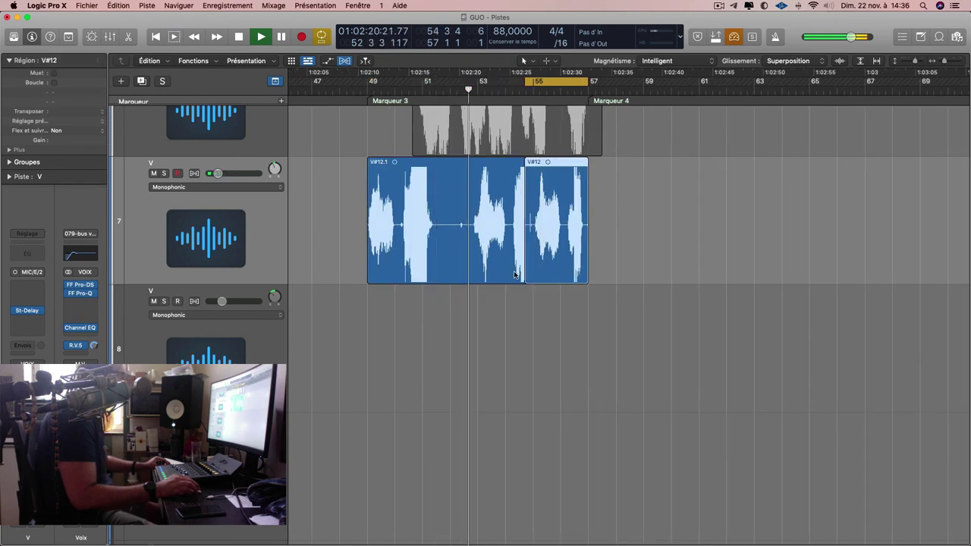
left_click(535, 275)
mouse_move(539, 275)
left_mouse_down()
mouse_move(529, 277)
mouse_move(541, 277)
left_mouse_up()
scroll(615, 285, "down", 4)
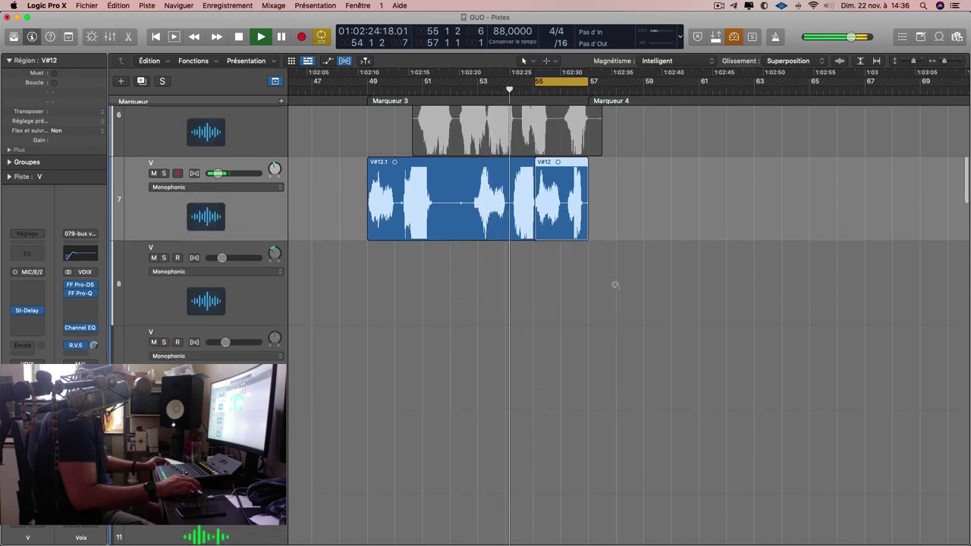
Mute vocal track 7 with its V#12 takes and save the project.
left_click(614, 282, "ctrl+alt")
left_click(614, 282, "ctrl+alt")
left_click(614, 282, "ctrl+alt")
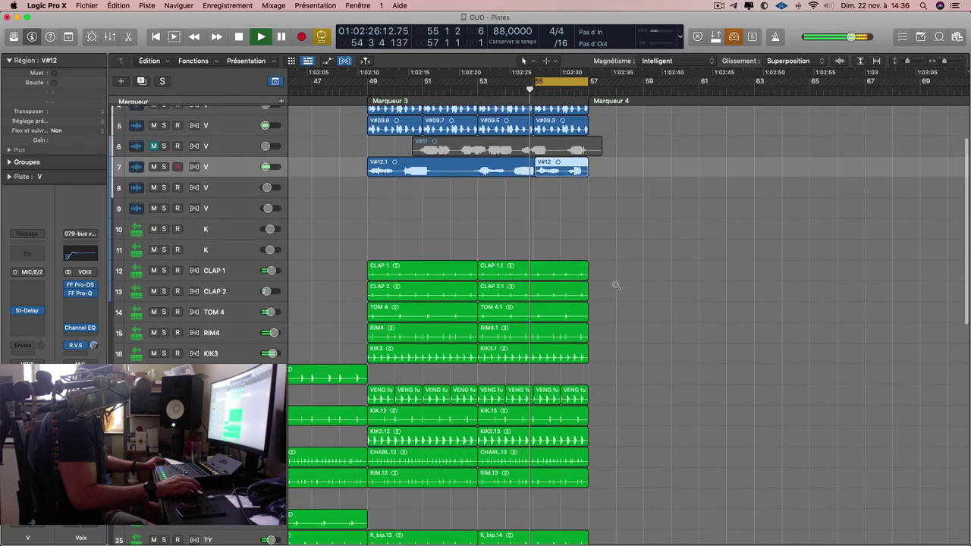
scroll(569, 185, "down", 2)
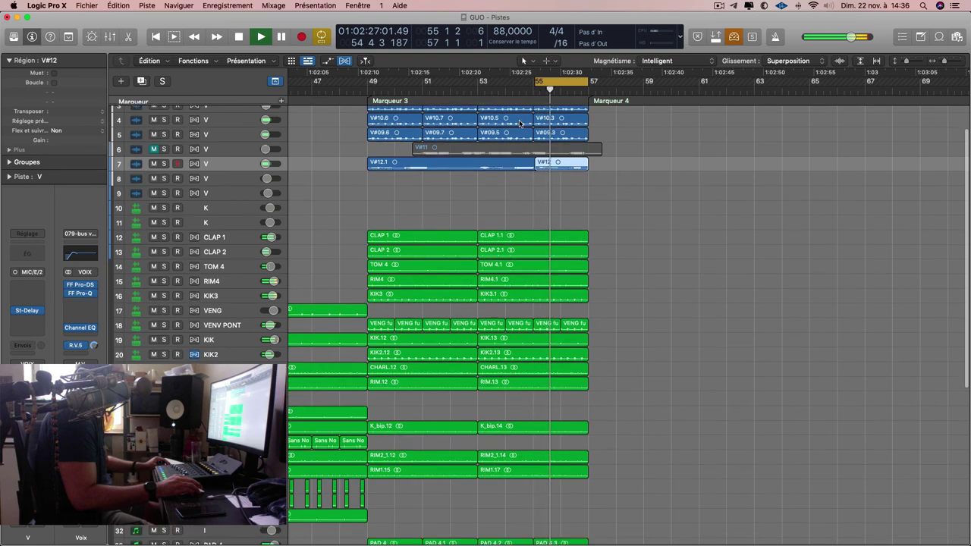
scroll(499, 143, "left", 4)
left_click(154, 163)
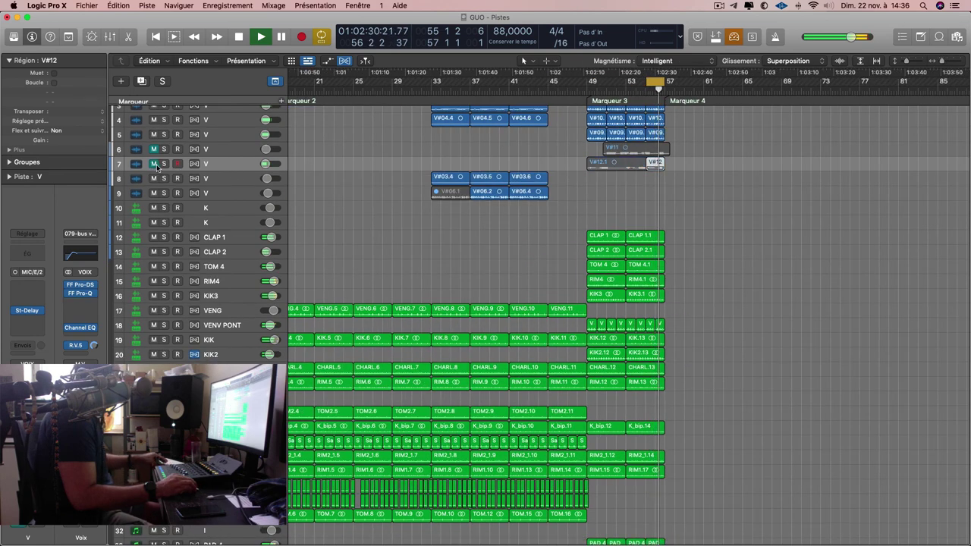
key("super+s")
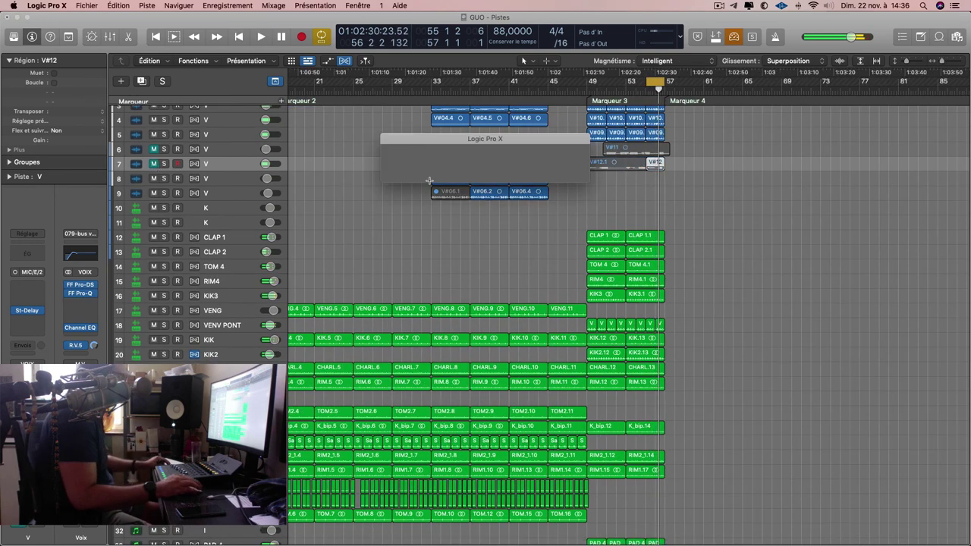
Set the cycle range back to bars 49 to 57 and resume playback.
key("super+Up")
left_click(428, 179, "ctrl+alt")
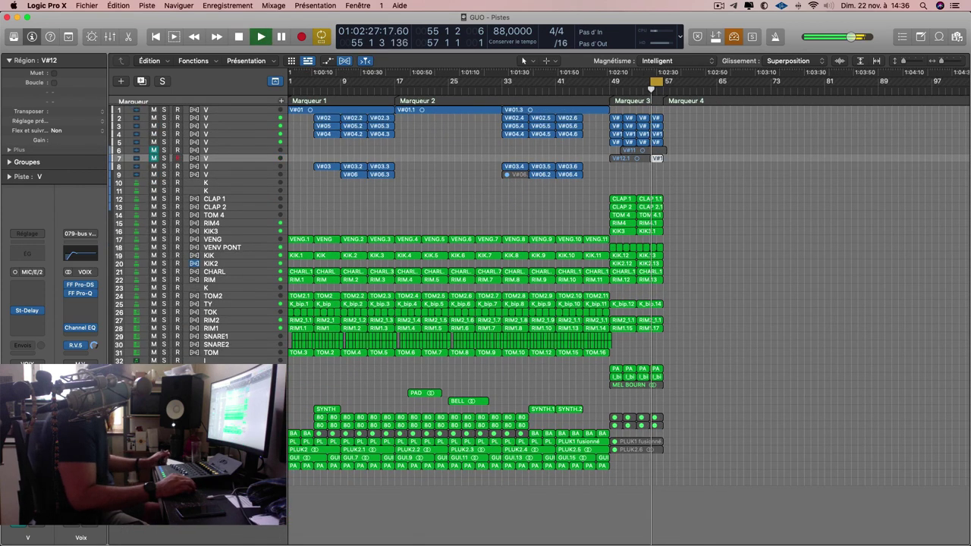
key("alt+comma")
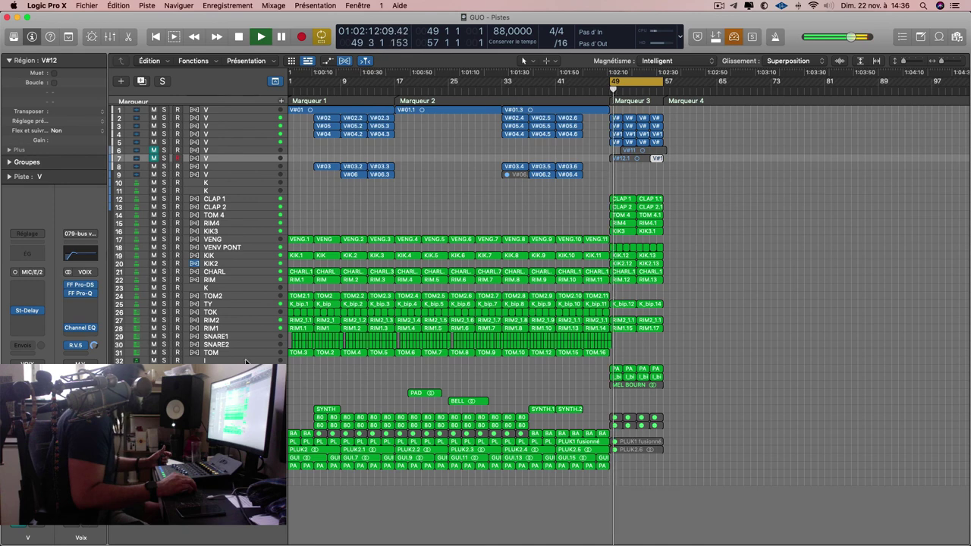
Open Massive on instrument track 32 and advance through the Hip Hop Synth presets to R&B - Sexy Sq Syn - PS.
left_click(112, 360)
left_click(31, 314)
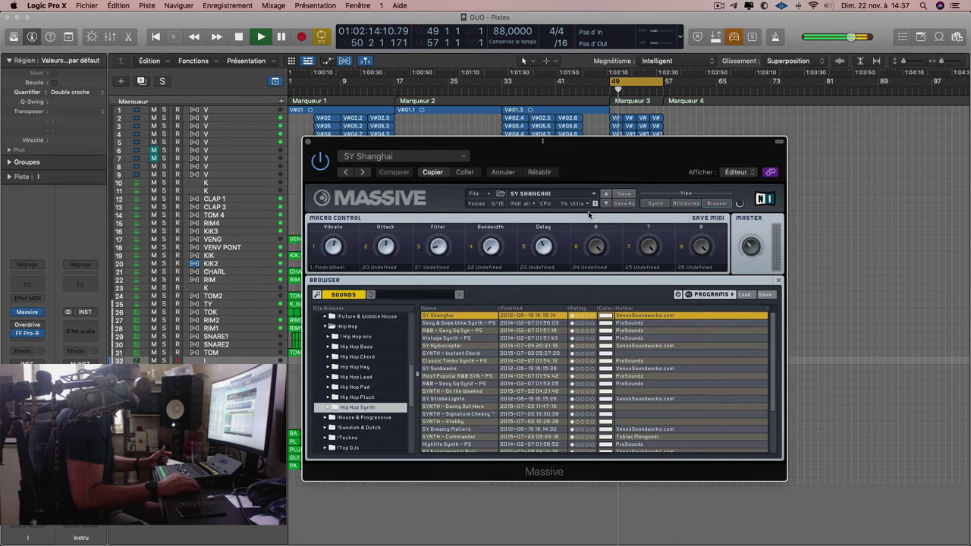
left_click(605, 203)
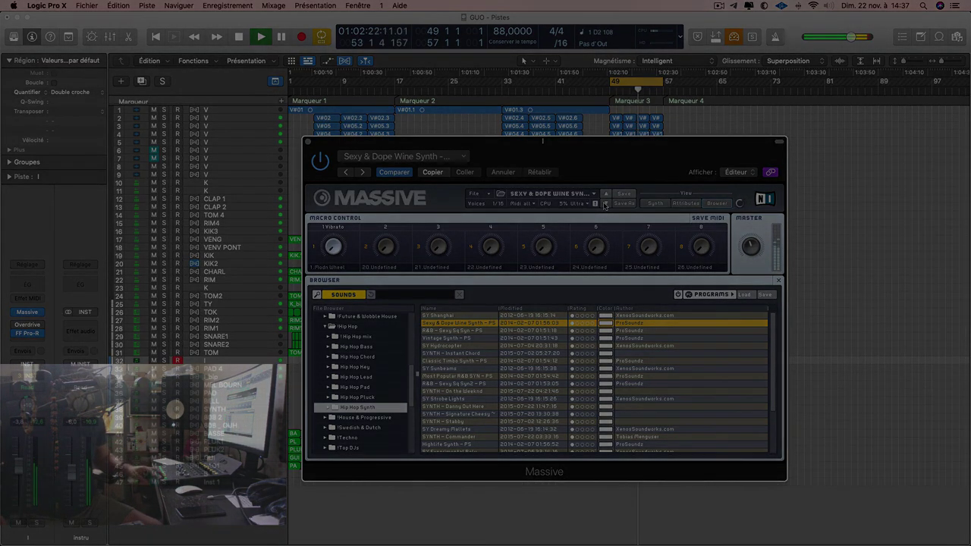
left_click(605, 203)
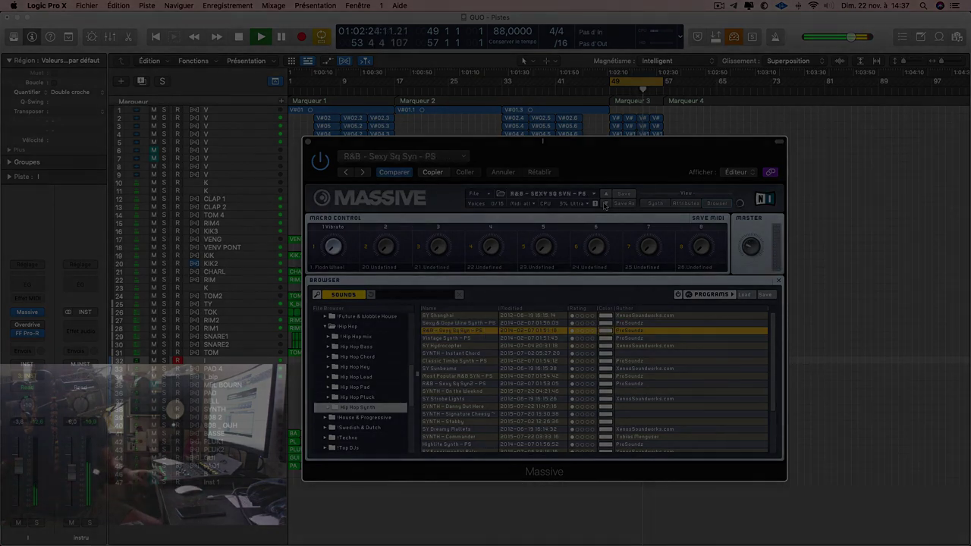